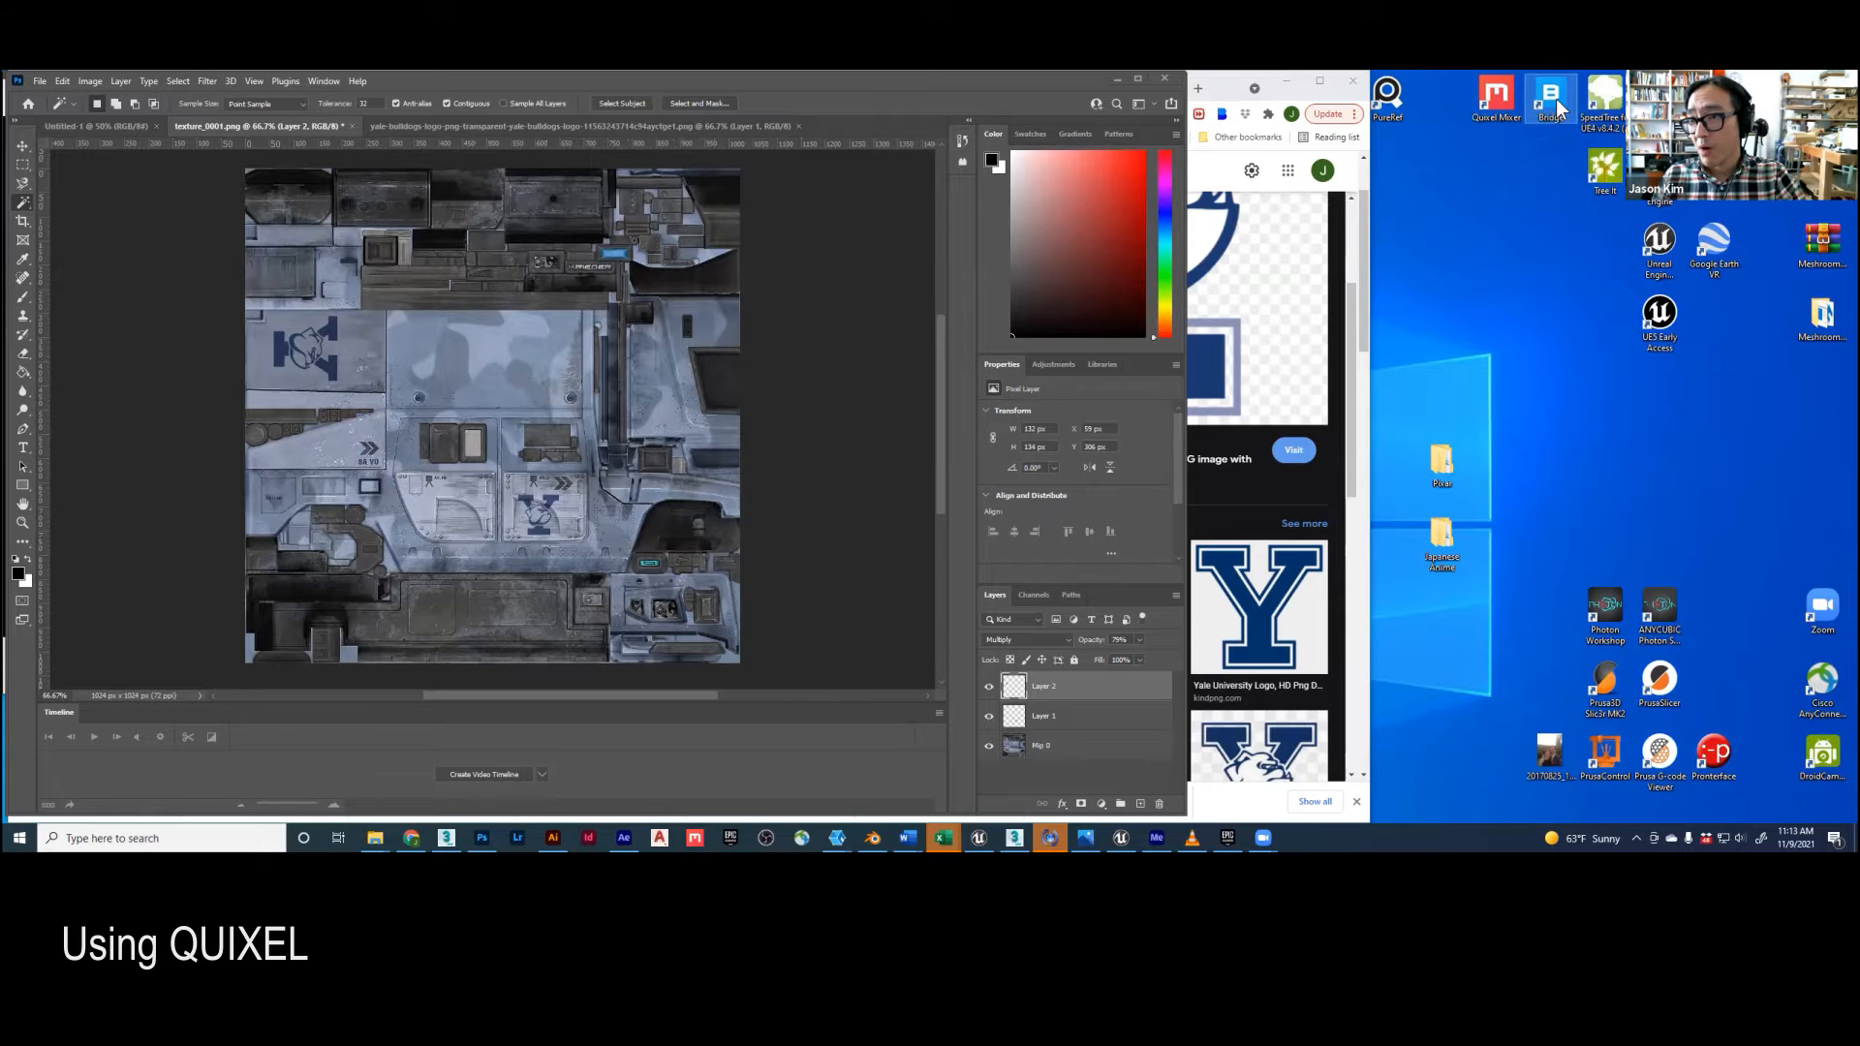
Step: Launch Quixel Bridge, postpone its available update, and reposition its window on the desktop
{"action": "double_click", "coordinate": [1557, 105]}
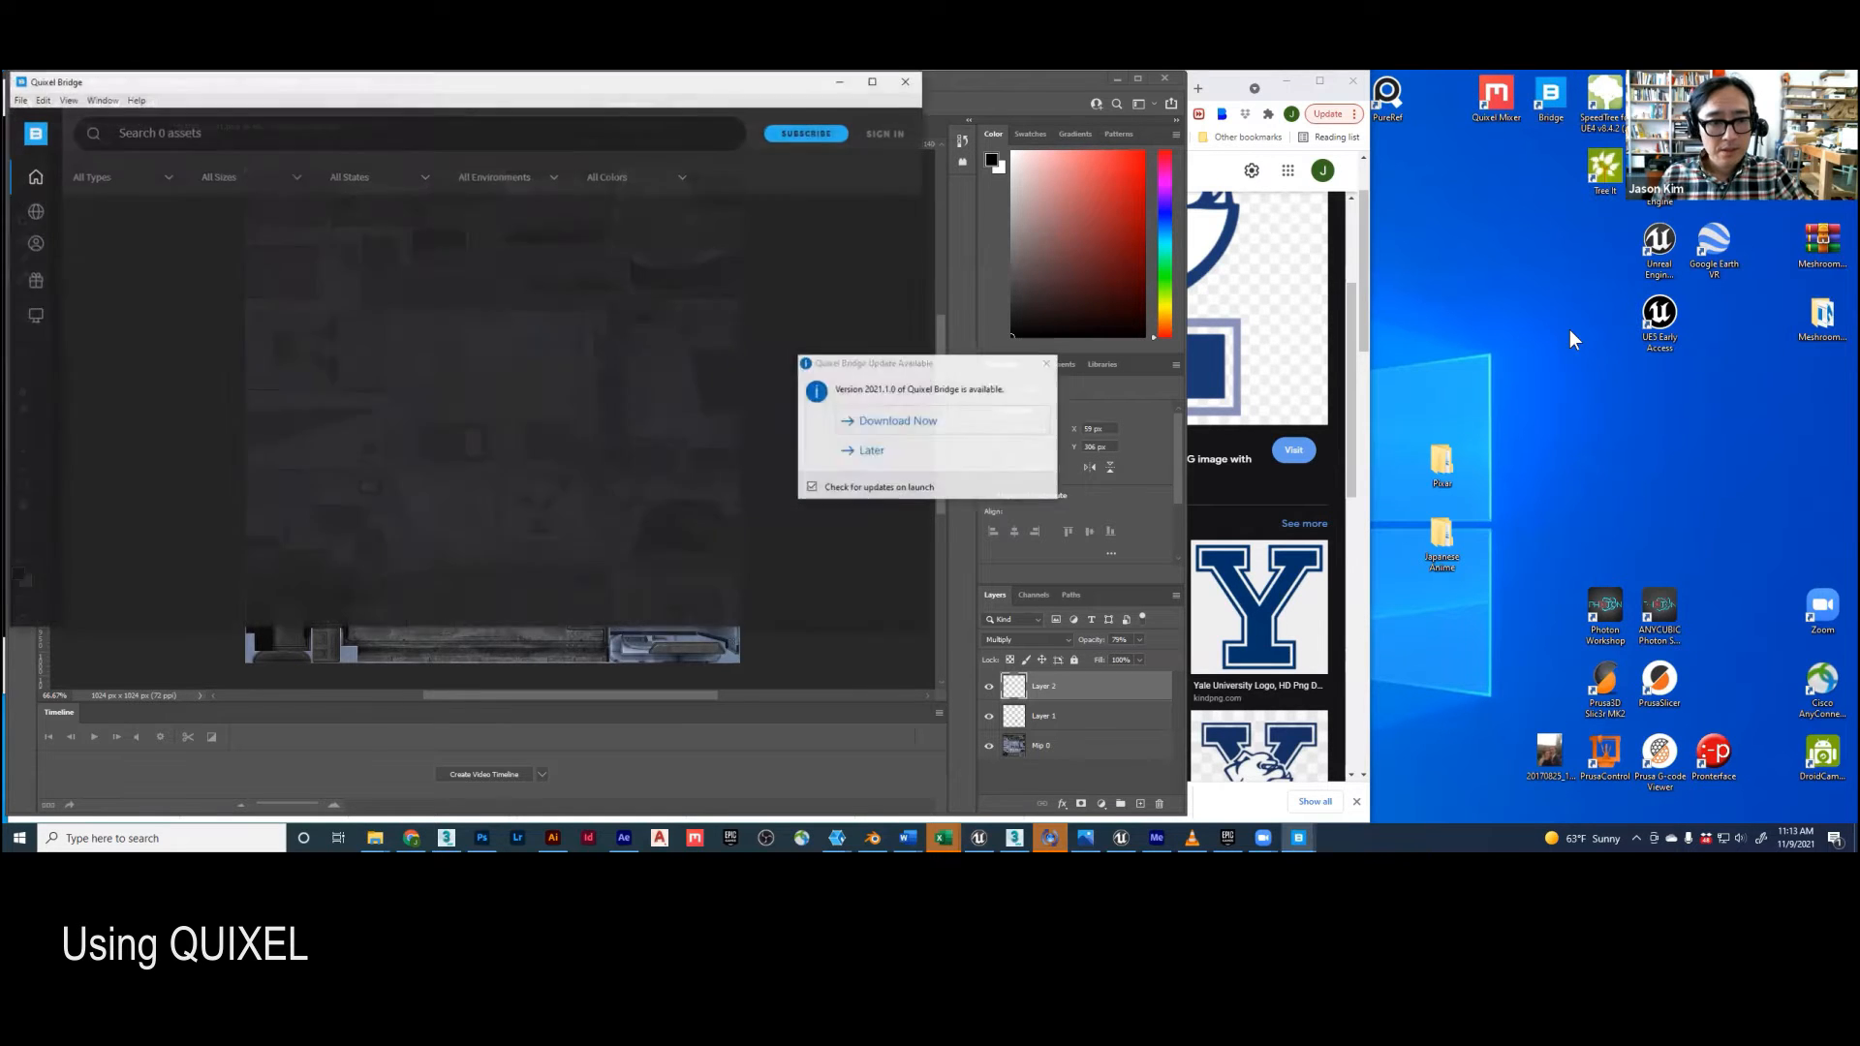
{"action": "left_click", "coordinate": [863, 451]}
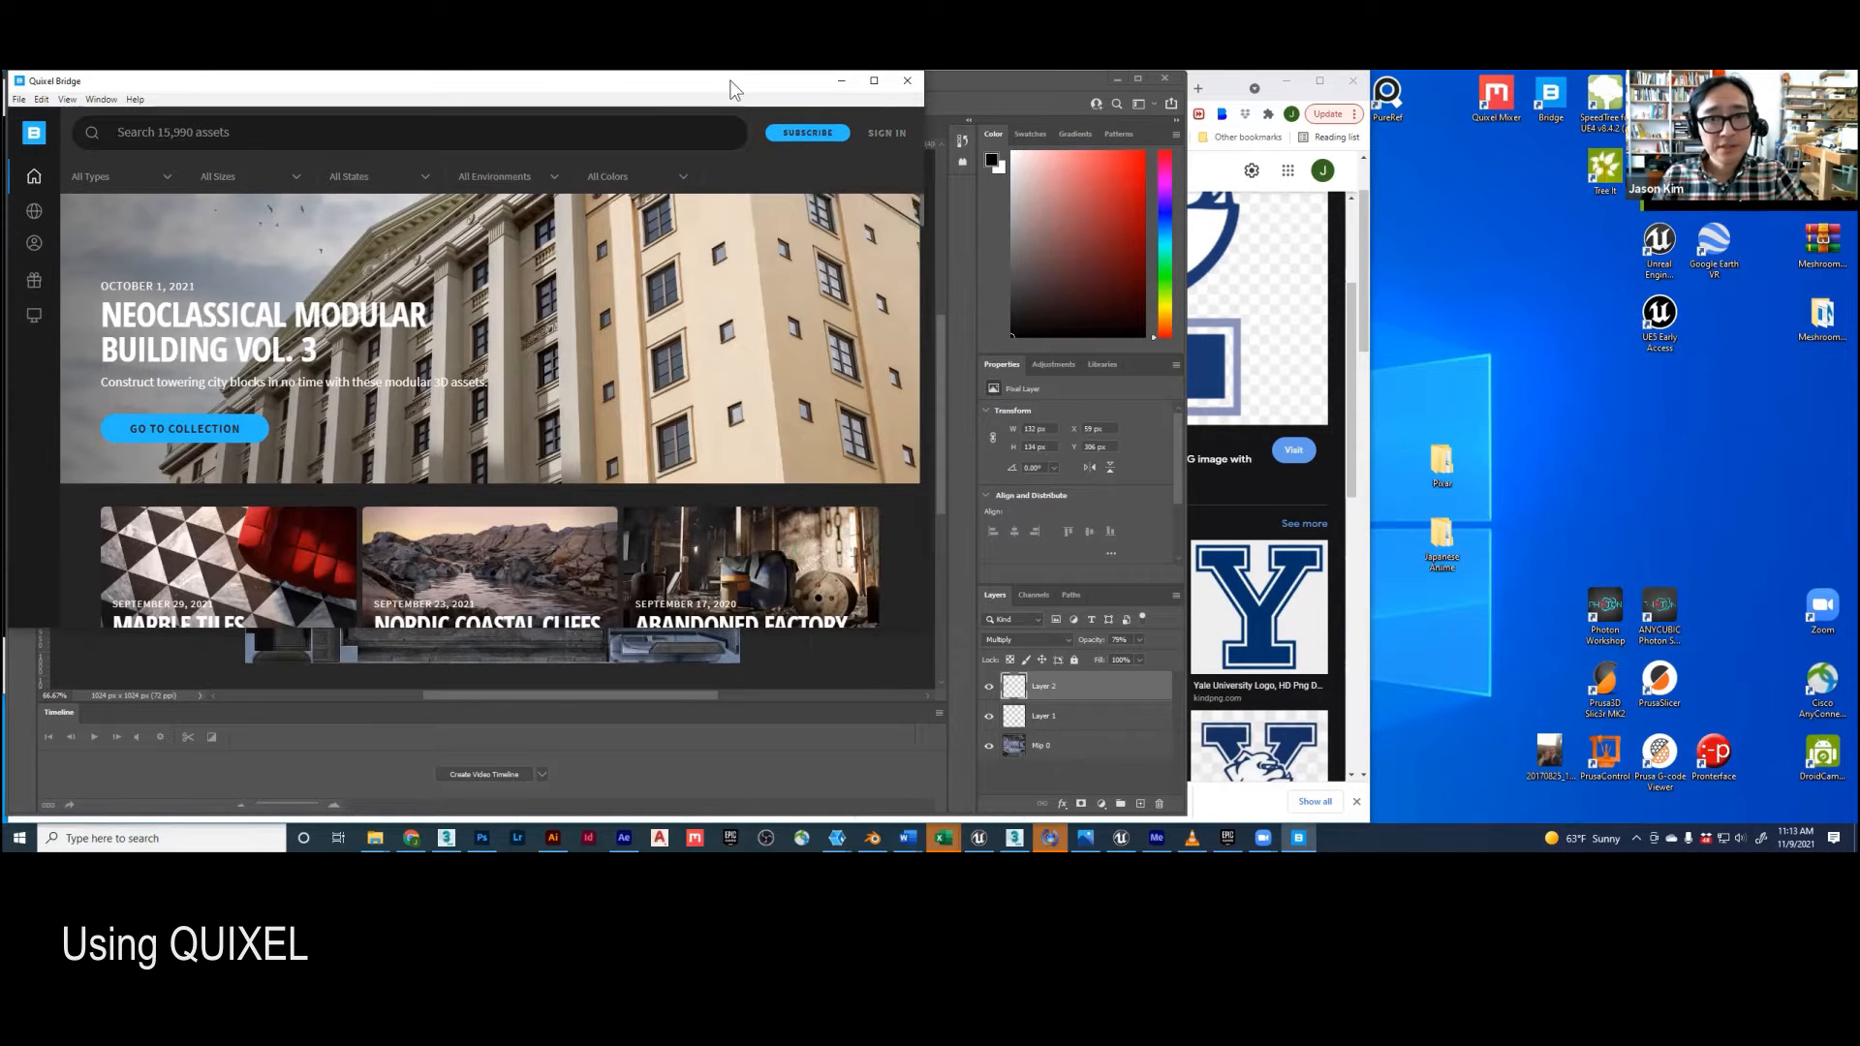
{"action": "left_click_drag", "start_coordinate": [732, 90], "coordinate": [819, 136]}
Step: Switch to Chrome and search the web for "quixel megascans" in a new tab
{"action": "left_click", "coordinate": [1230, 105]}
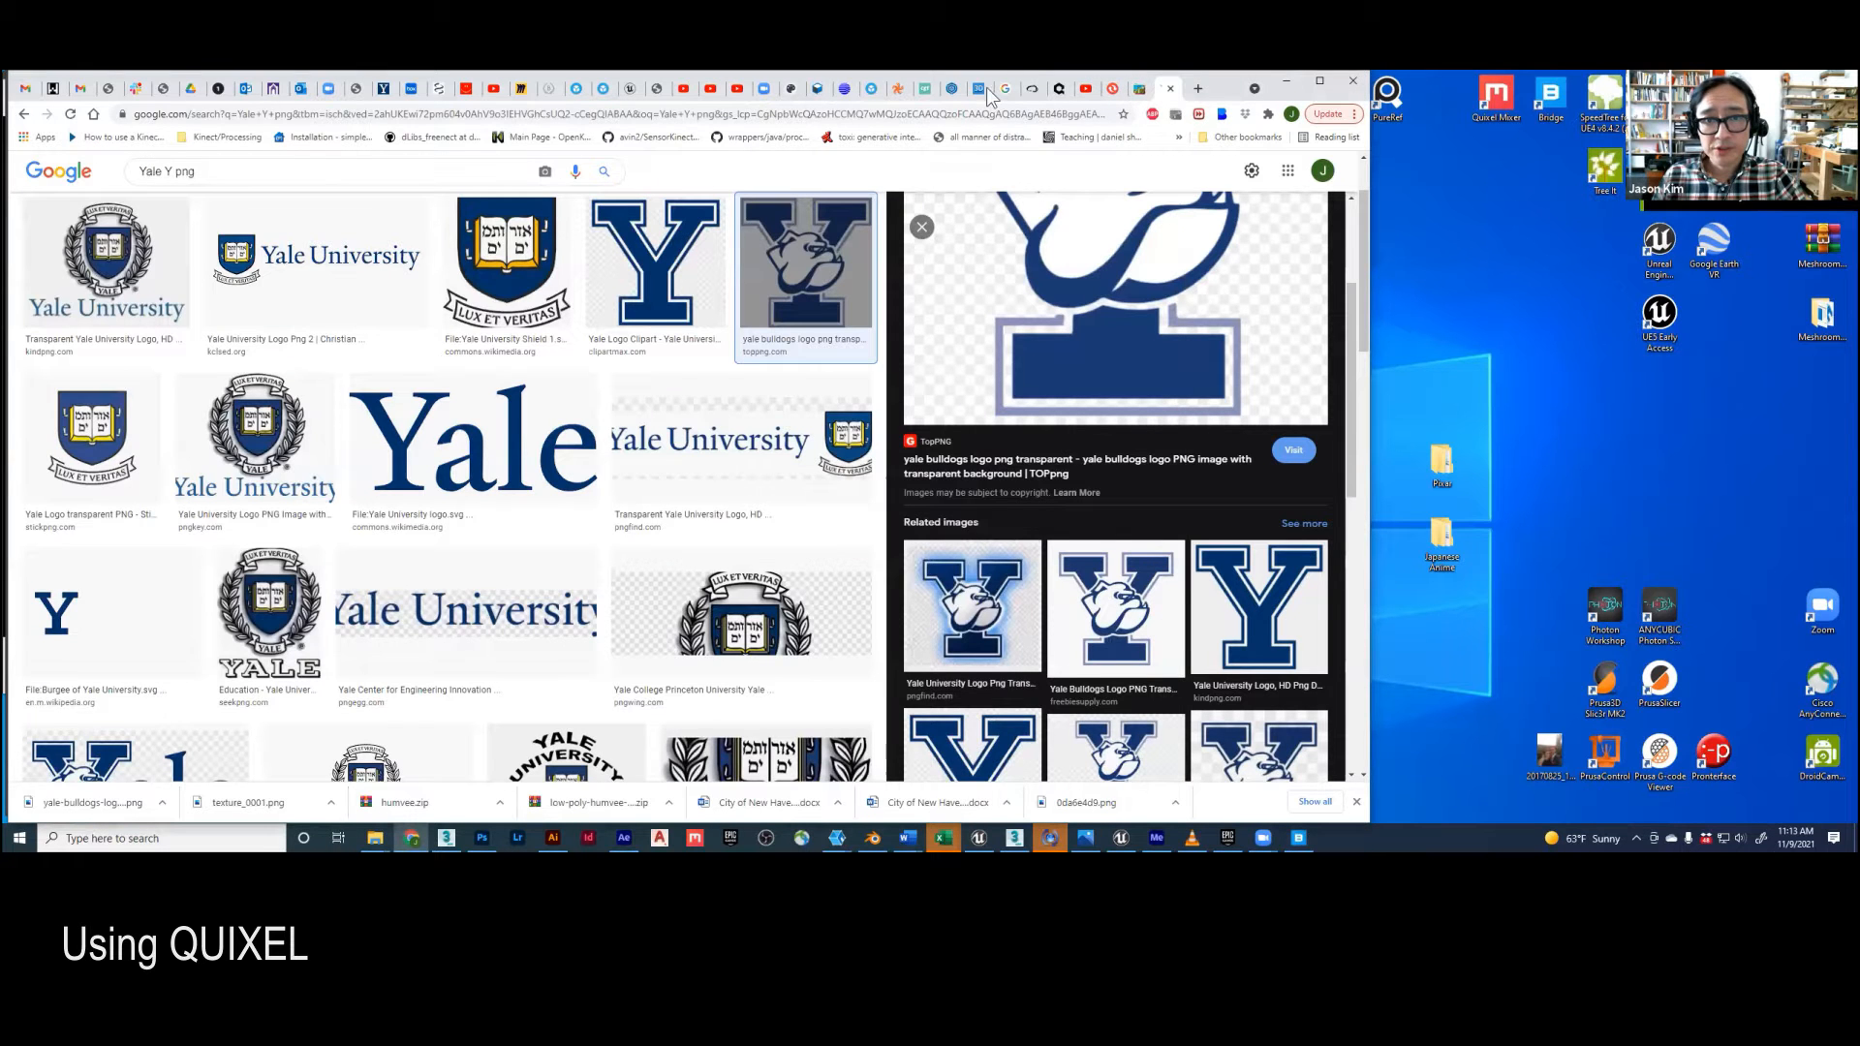
{"action": "left_click", "coordinate": [1156, 94]}
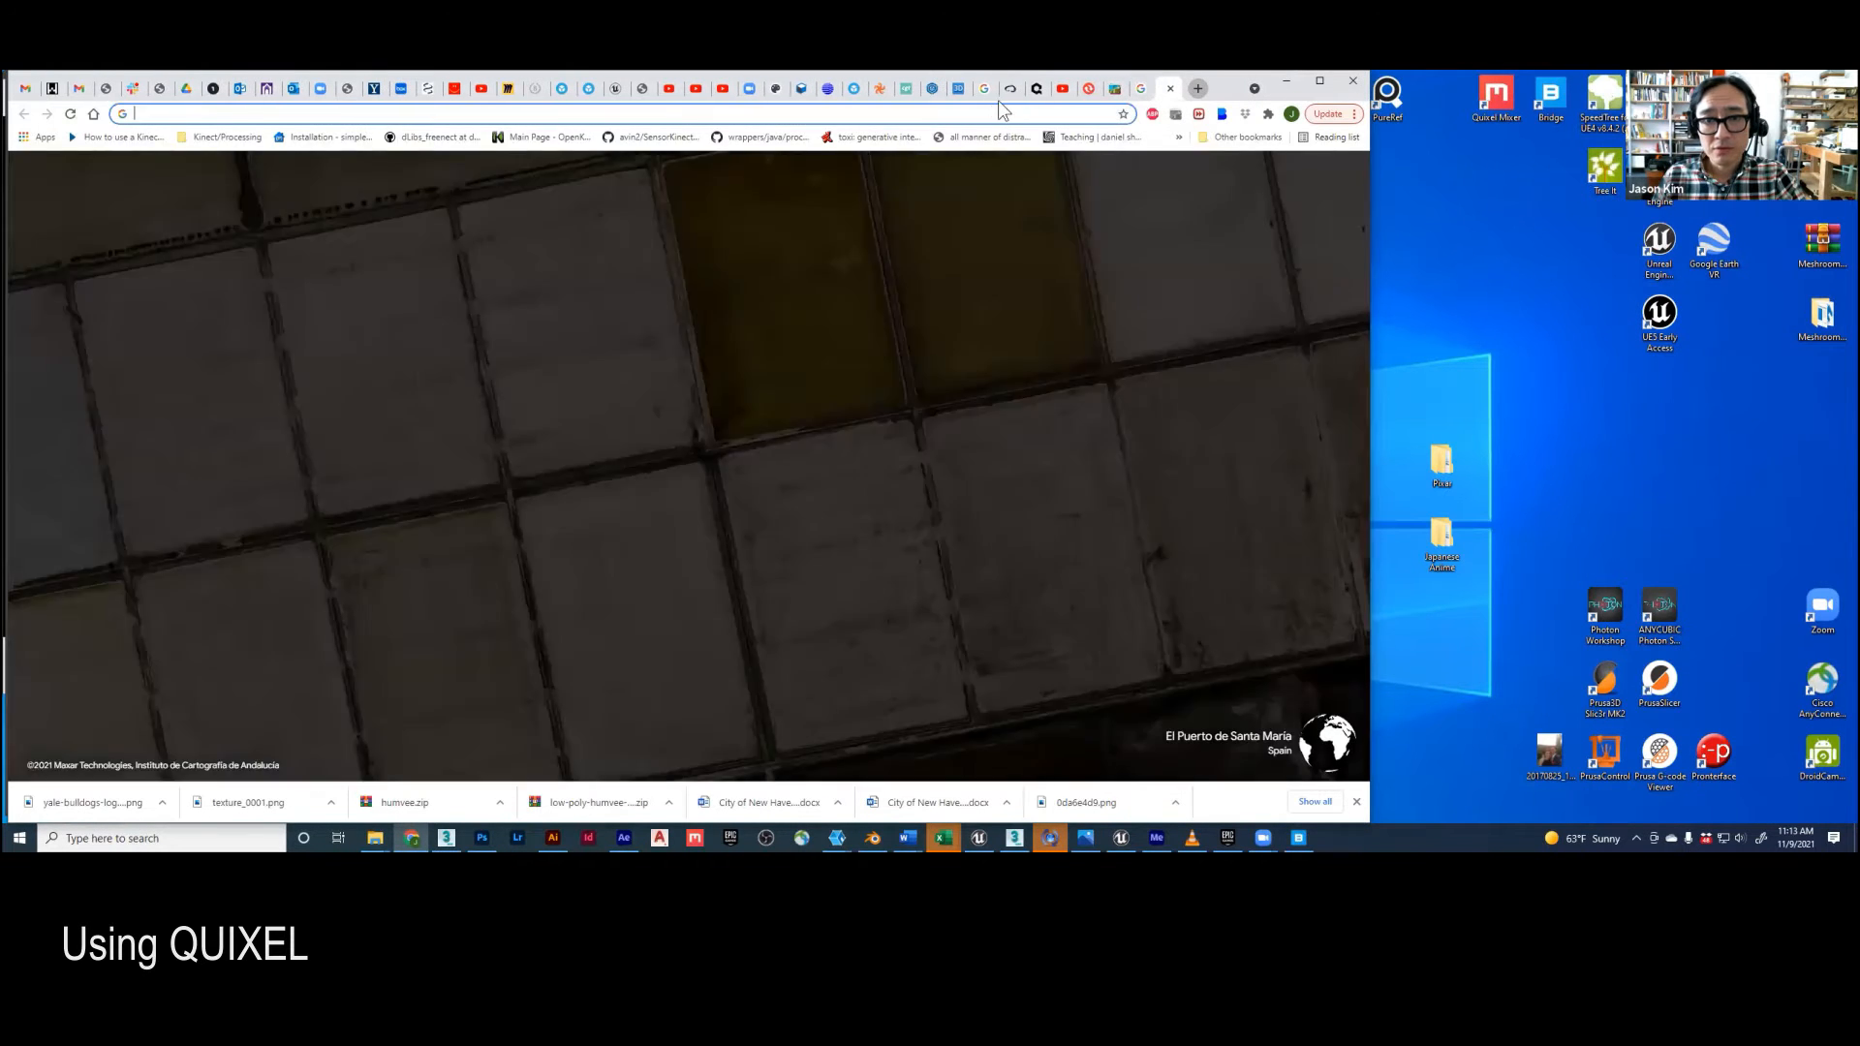
{"action": "left_click", "coordinate": [993, 112]}
{"action": "type", "text": "quixel megascans"}
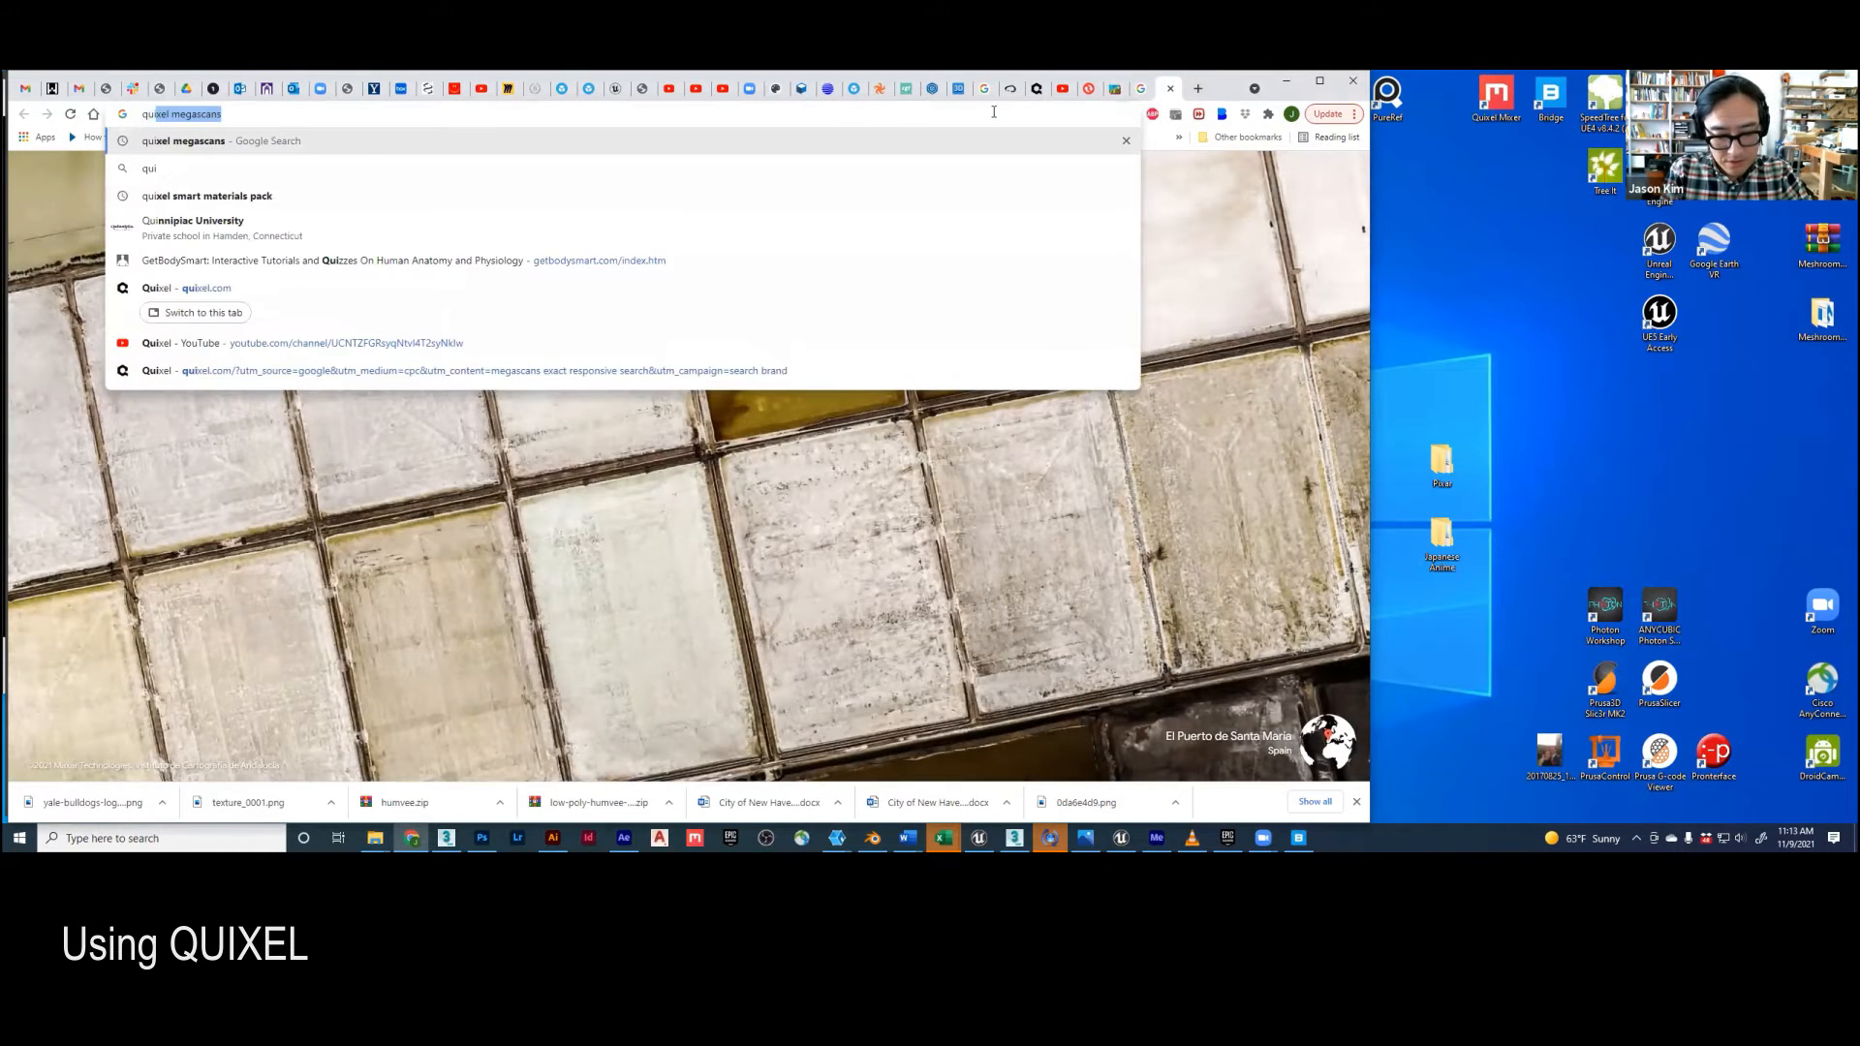
{"action": "key", "text": "Return"}
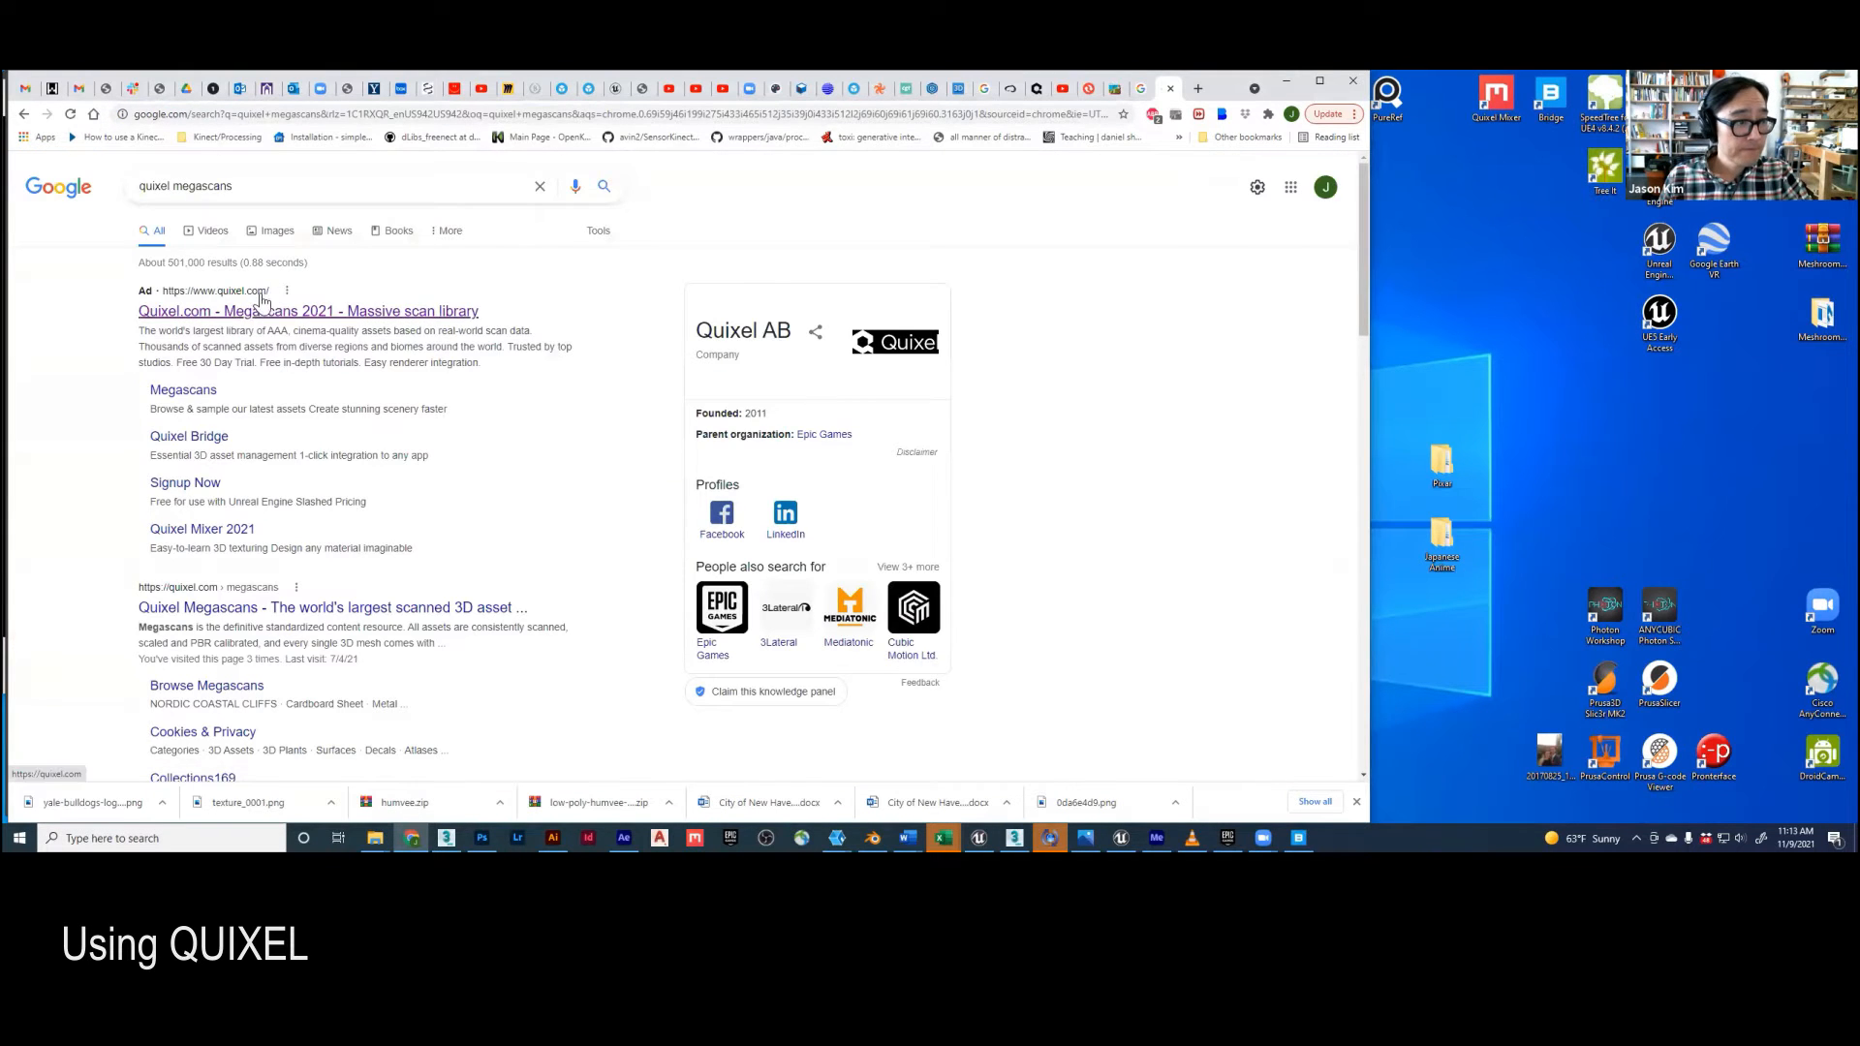
Step: Open the Quixel website from the search results and go to its Bridge product page
{"action": "left_click", "coordinate": [242, 314]}
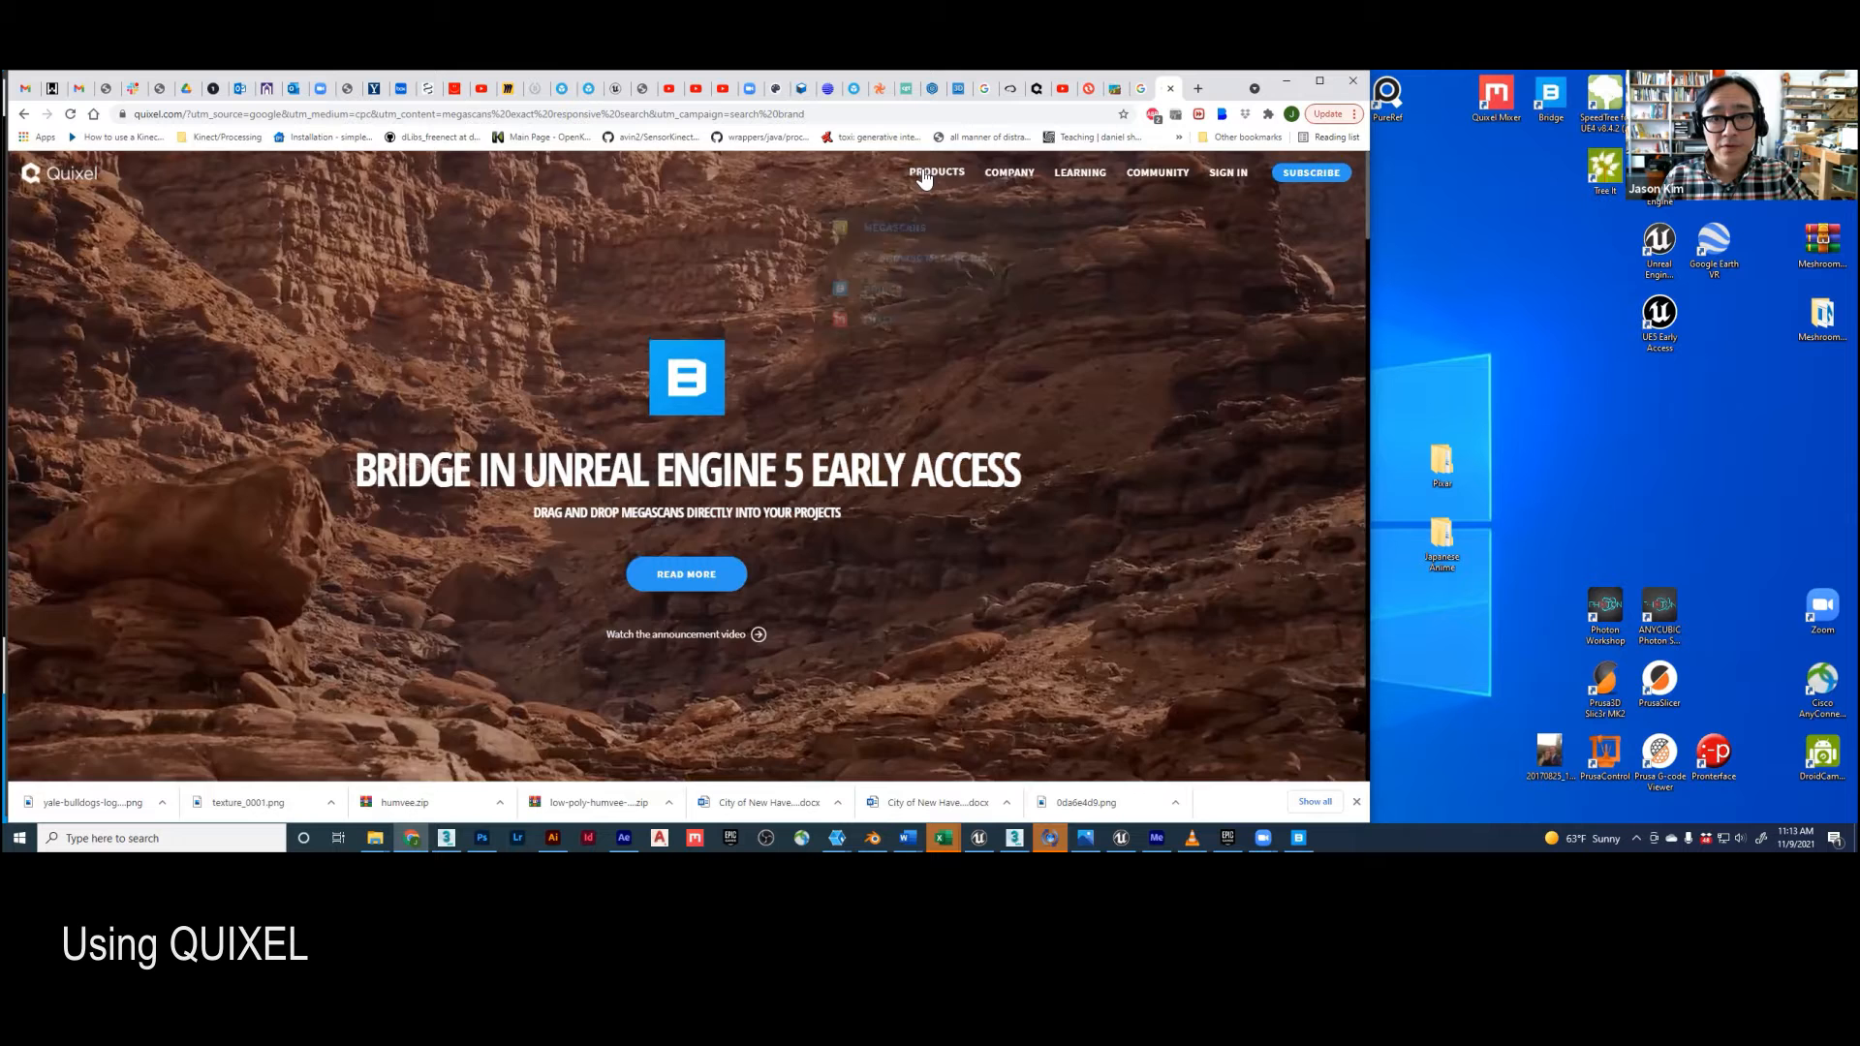
{"action": "mouse_move", "coordinate": [925, 180]}
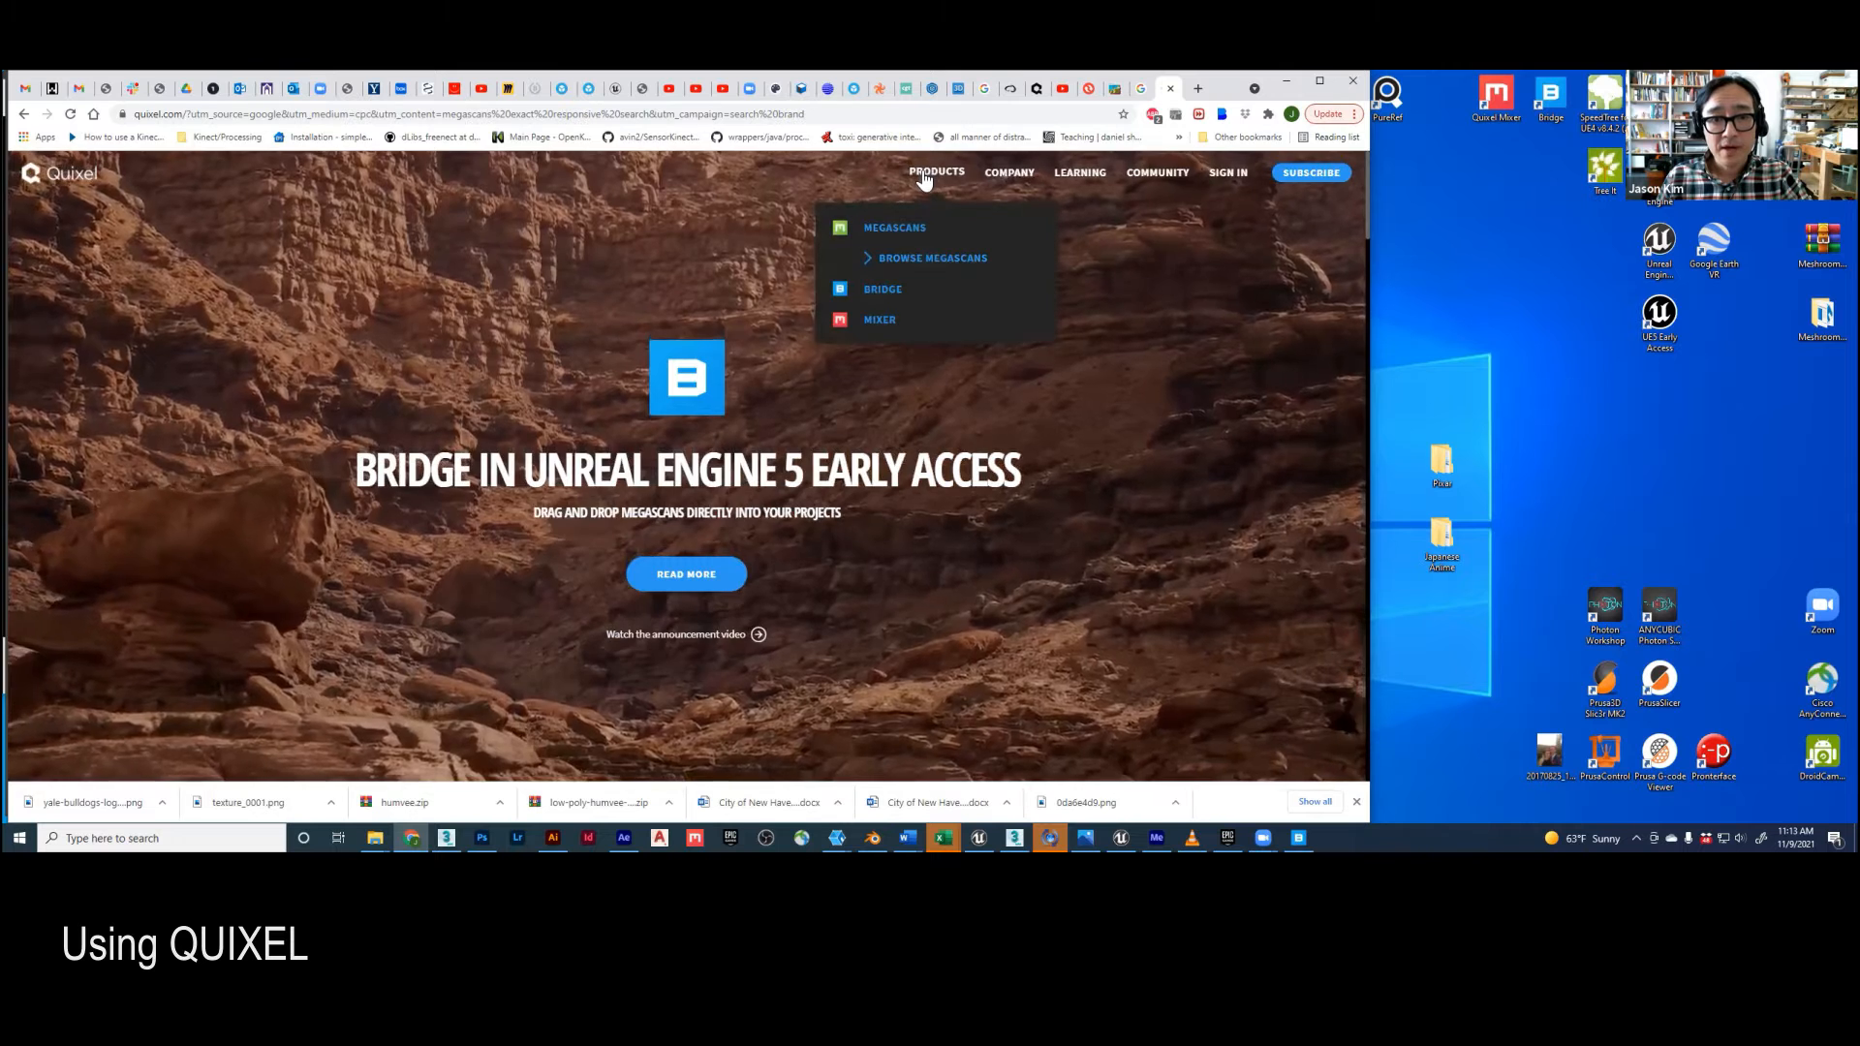
{"action": "left_click", "coordinate": [892, 291]}
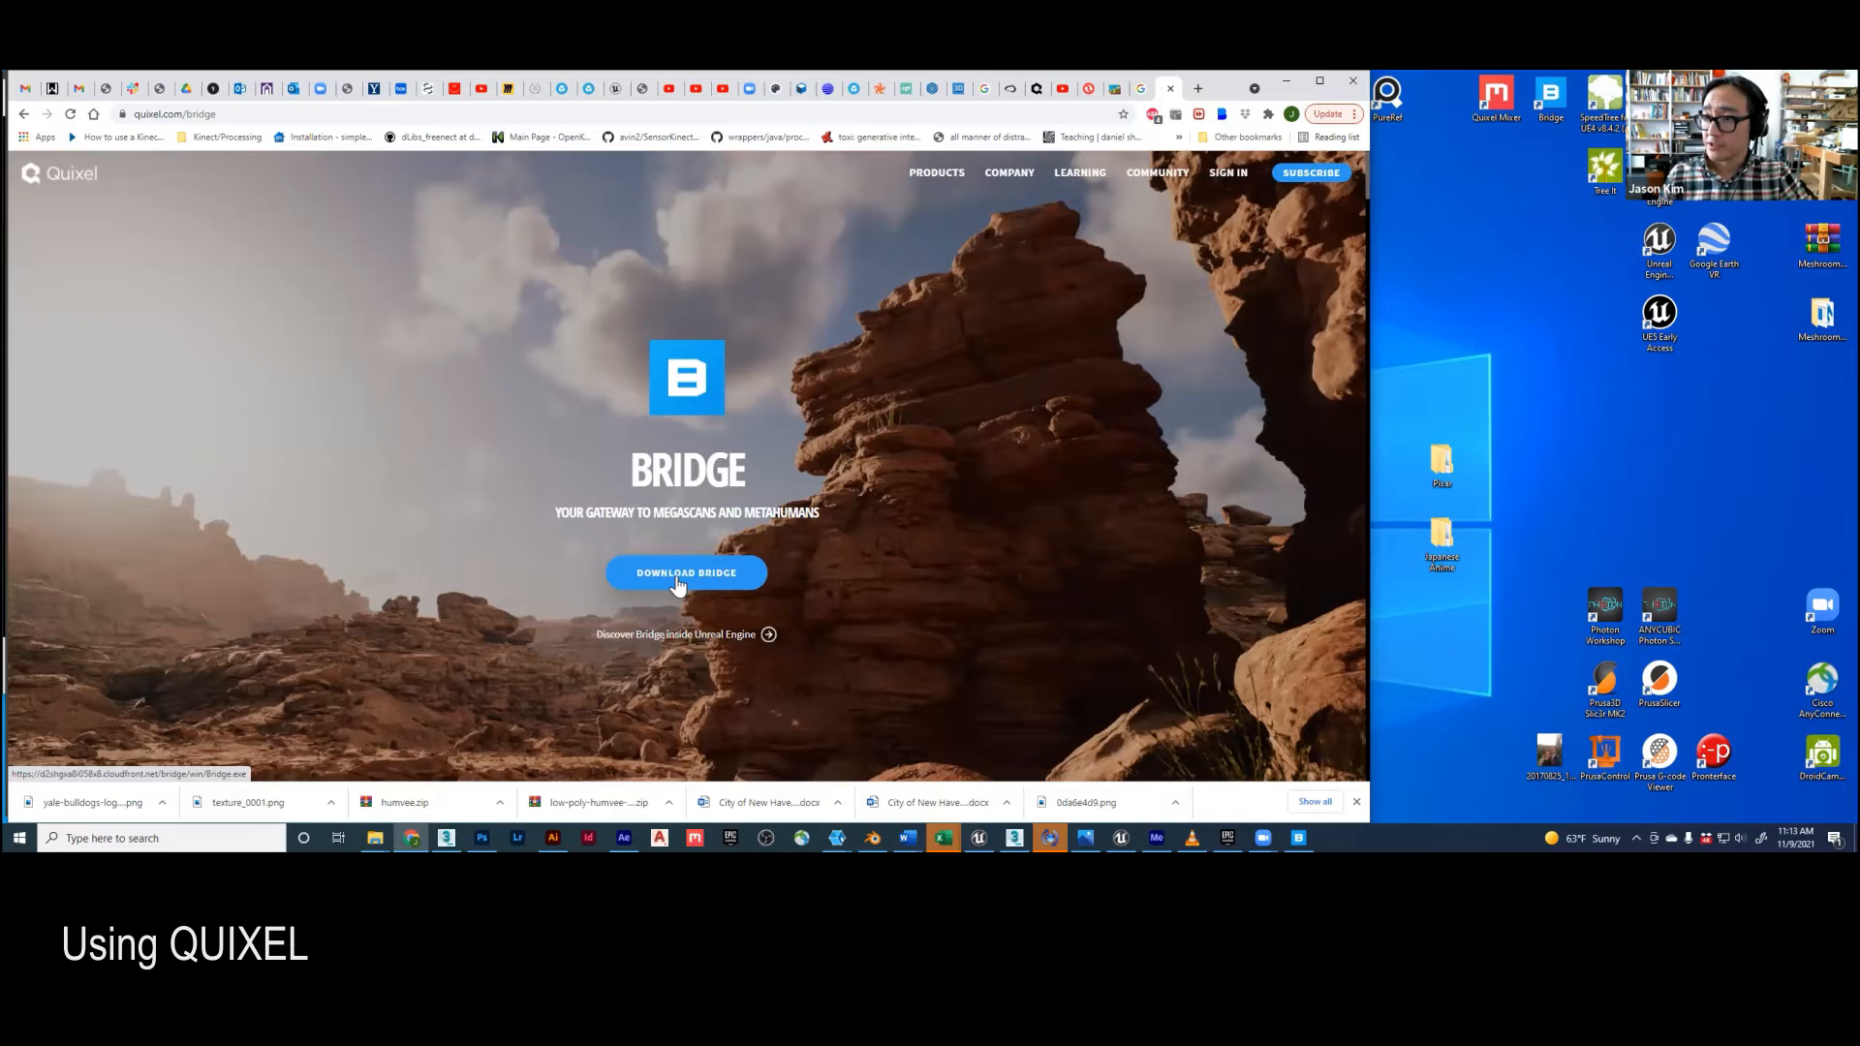
Step: Switch to Quixel Bridge, make its window taller, and begin signing in with an Epic Games account by entering the account email
{"action": "left_click", "coordinate": [1298, 838]}
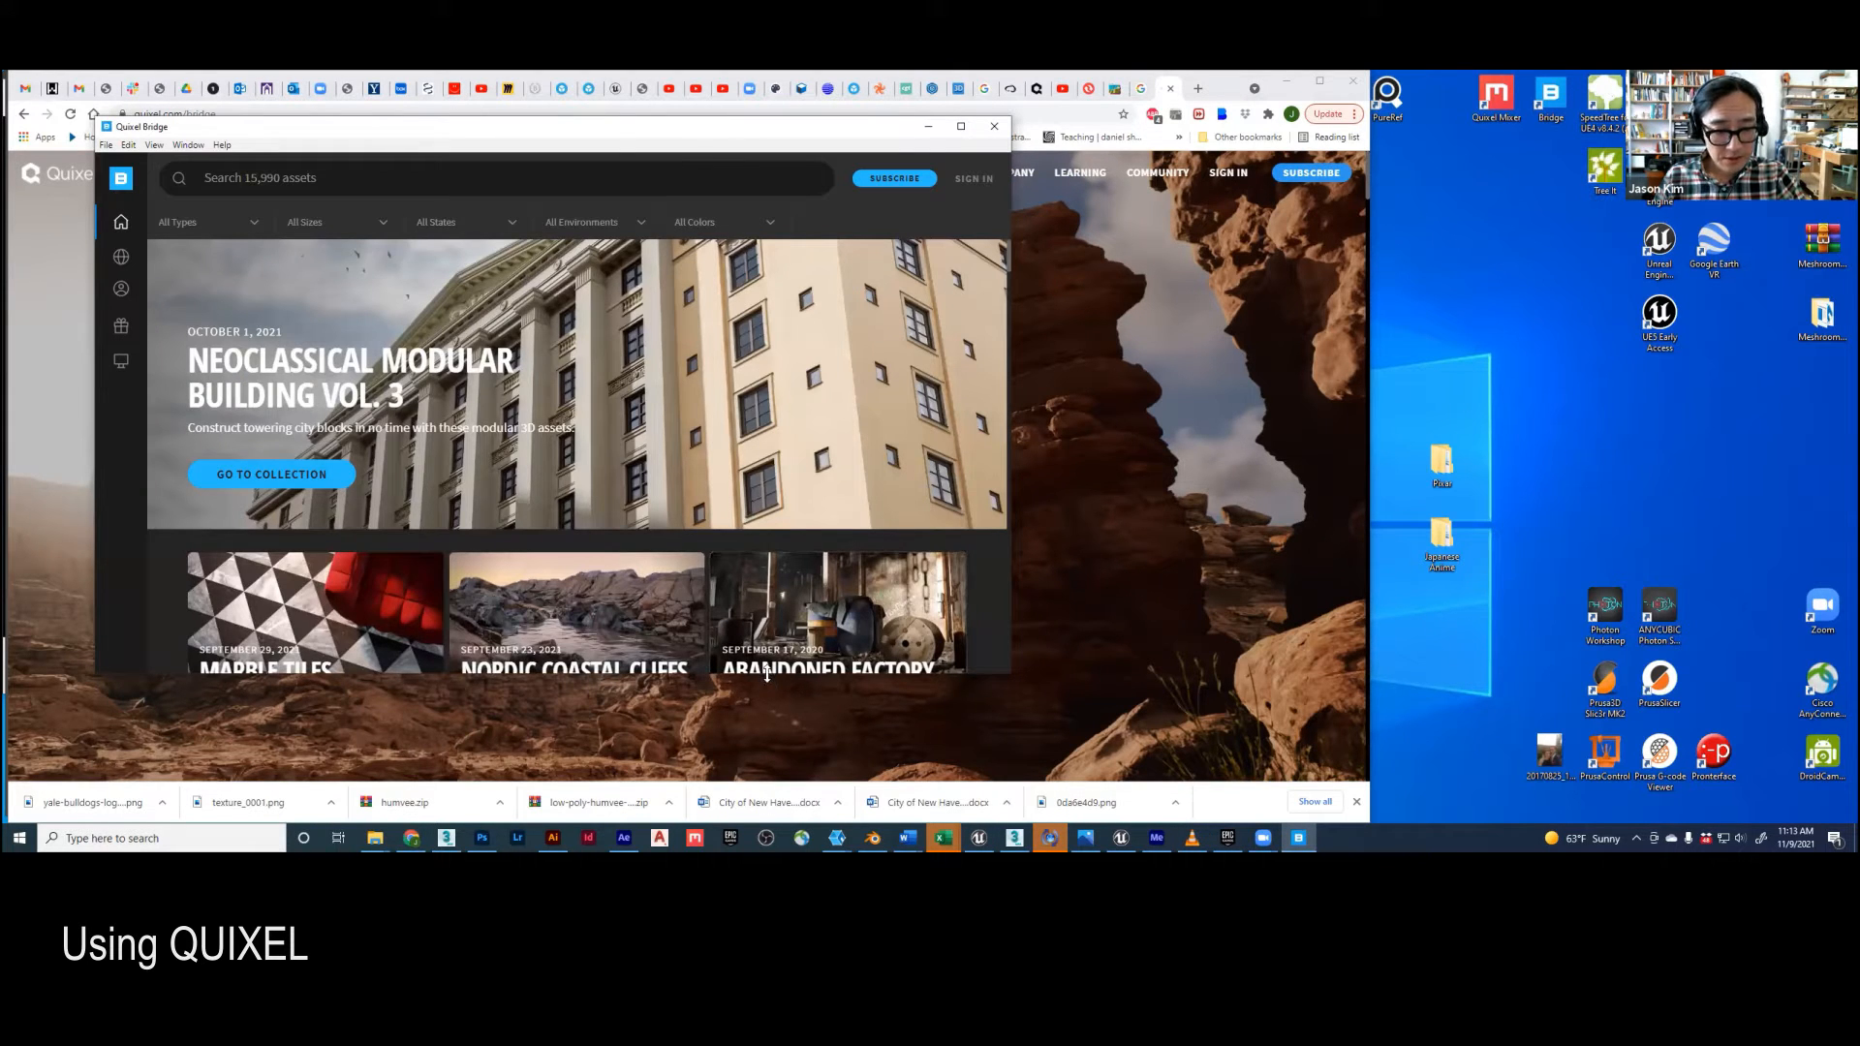
{"action": "left_click_drag", "start_coordinate": [768, 675], "coordinate": [768, 768]}
{"action": "left_click", "coordinate": [972, 179]}
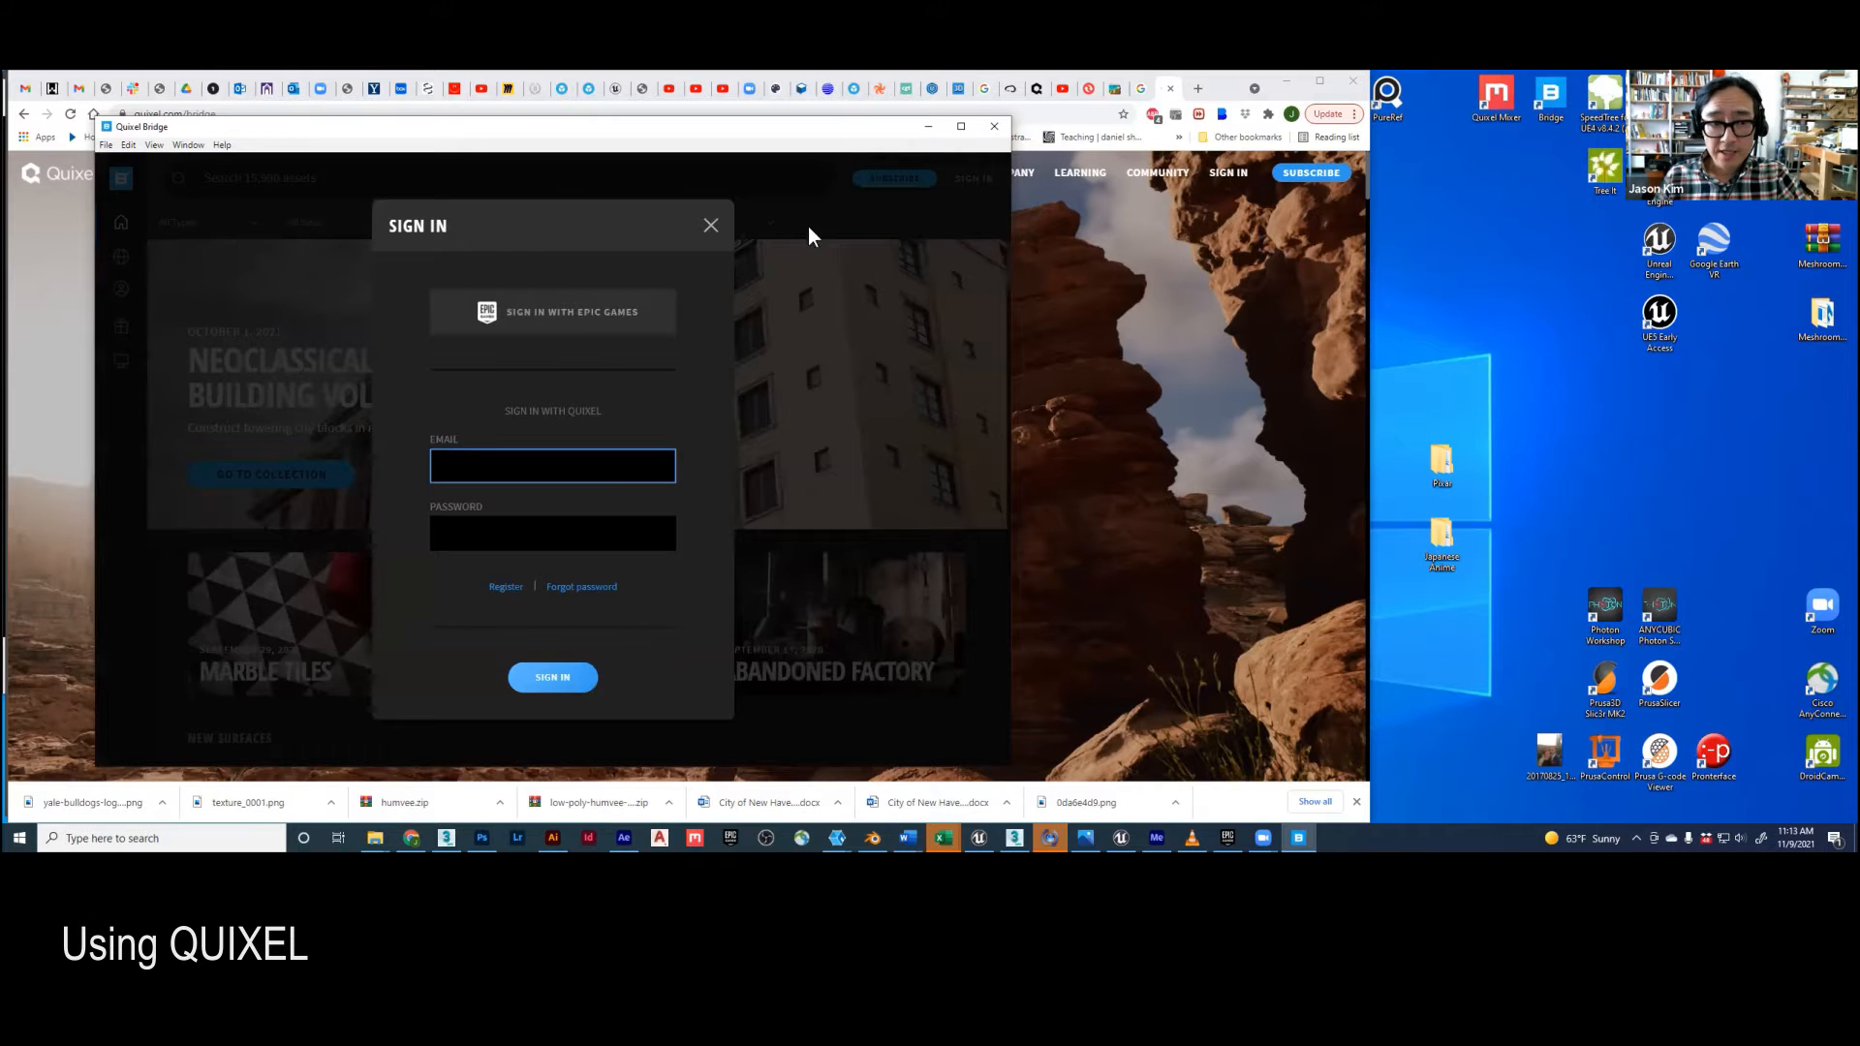
{"action": "left_click", "coordinate": [554, 321]}
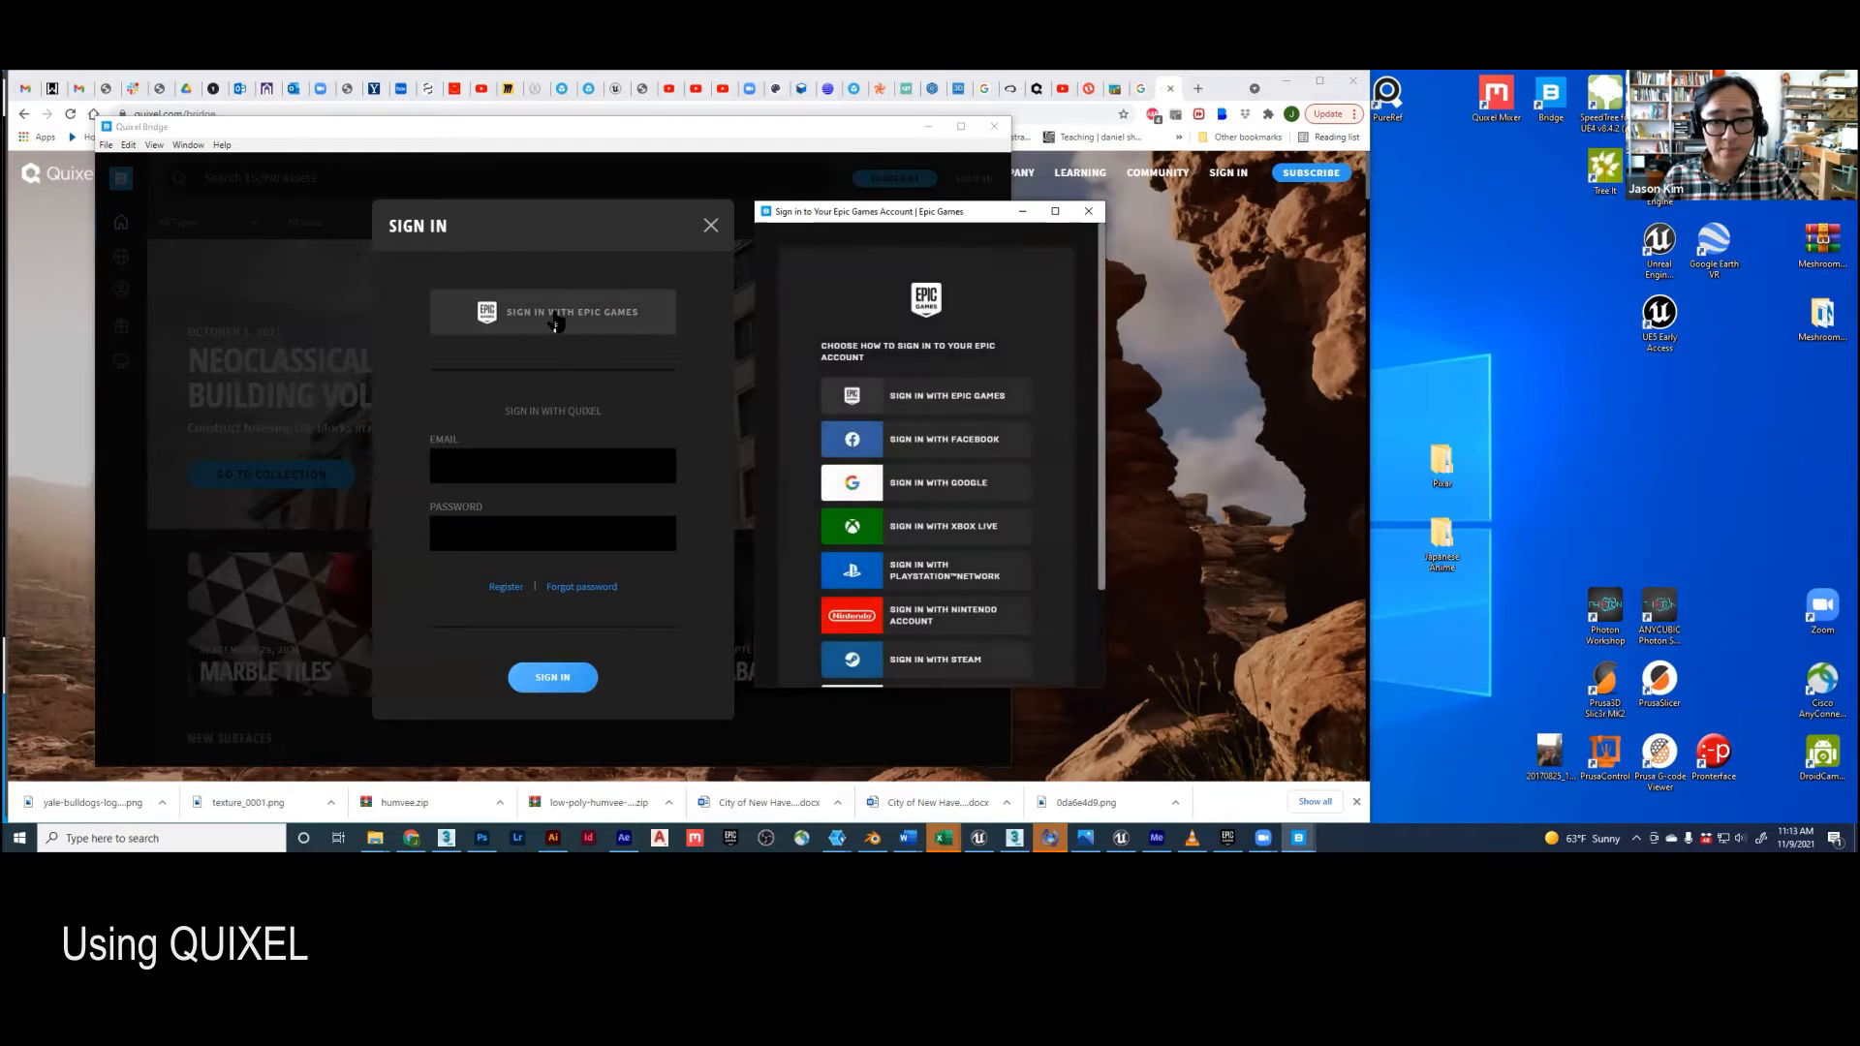
{"action": "left_click", "coordinate": [950, 409]}
{"action": "left_click", "coordinate": [896, 381]}
{"action": "type", "text": "jason"}
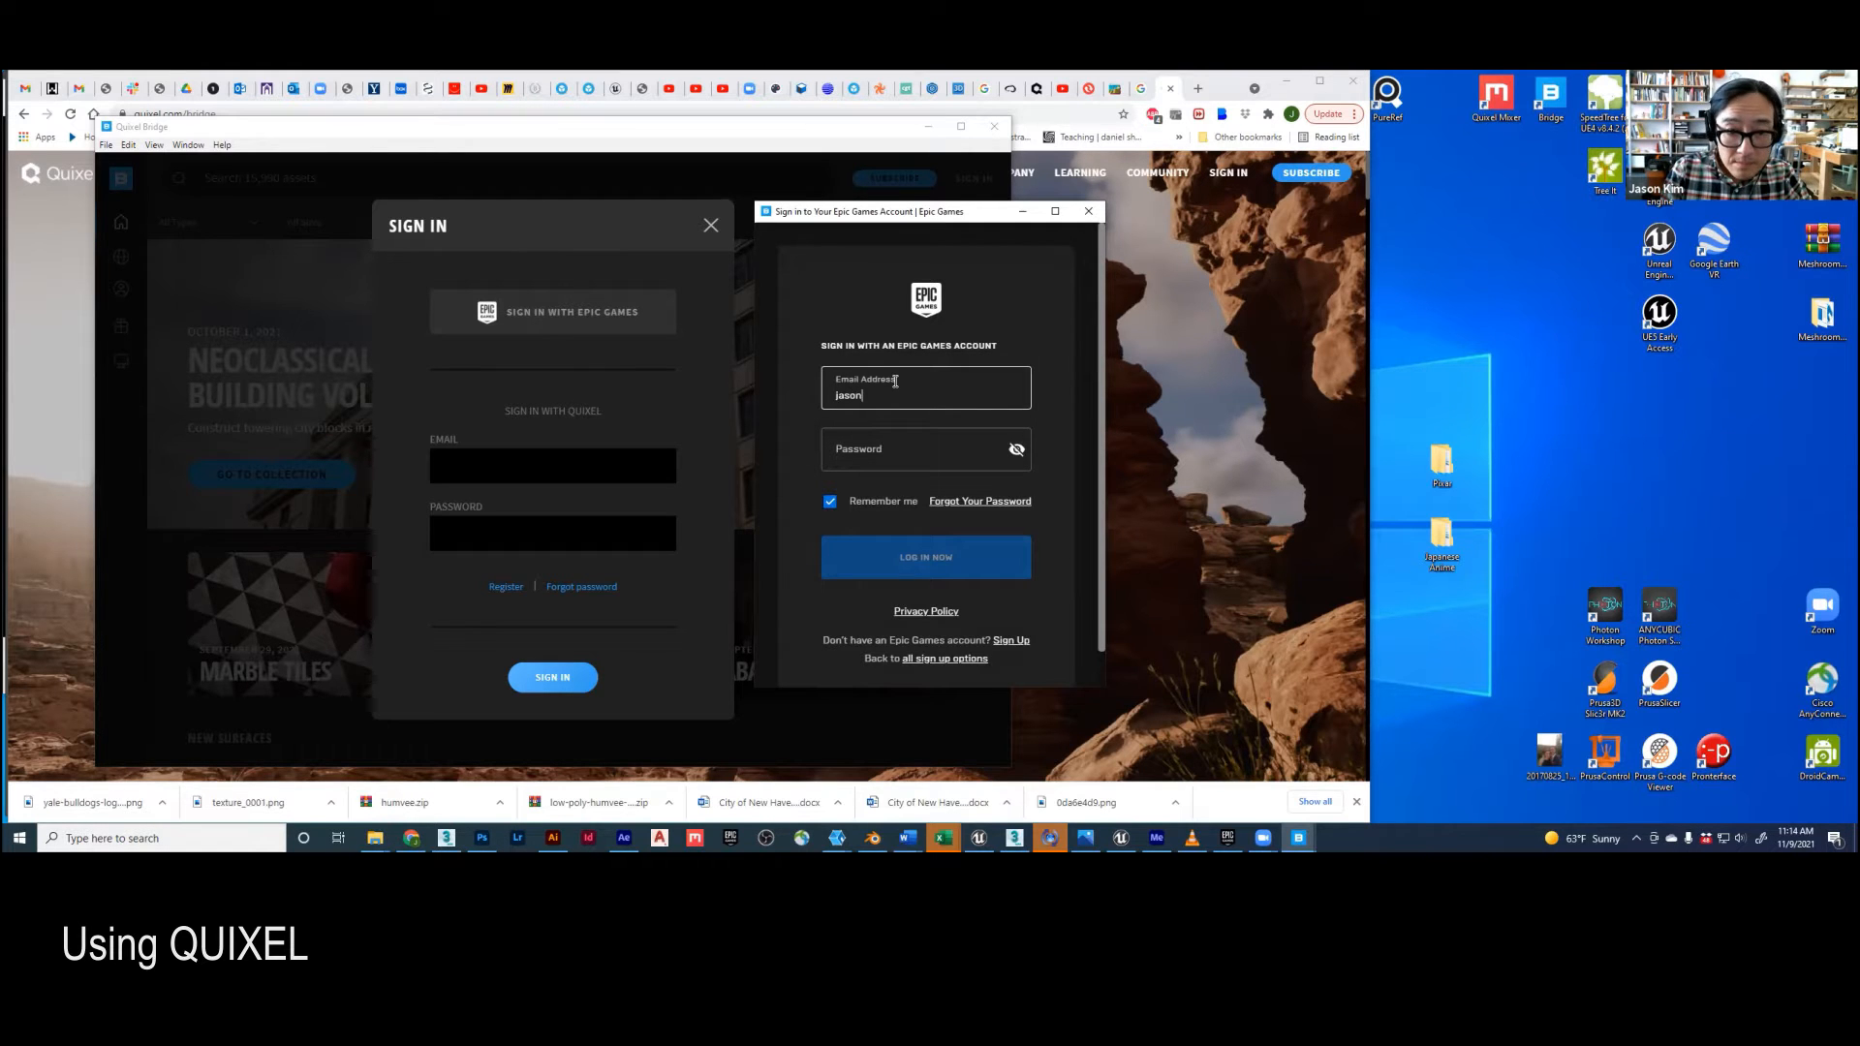
{"action": "type", "text": "."}
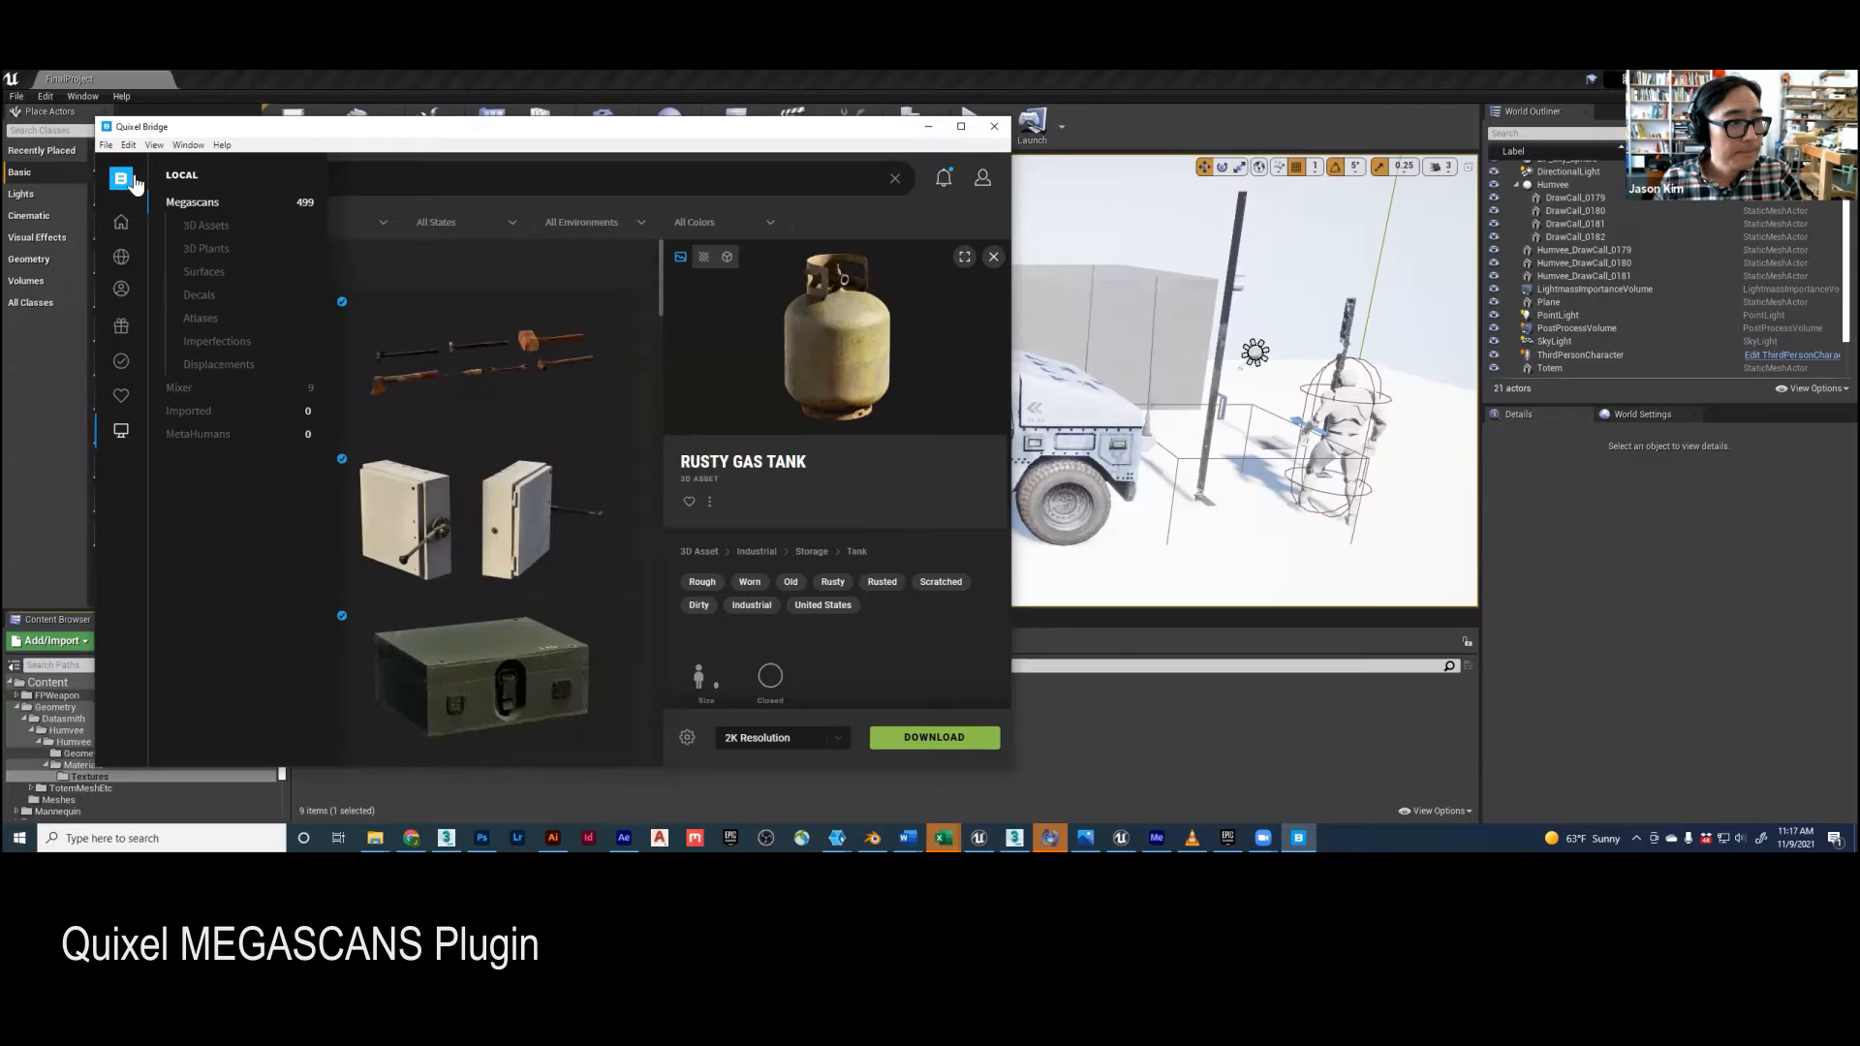
Step: Open the export settings of Quixel Bridge
{"action": "left_click", "coordinate": [105, 146]}
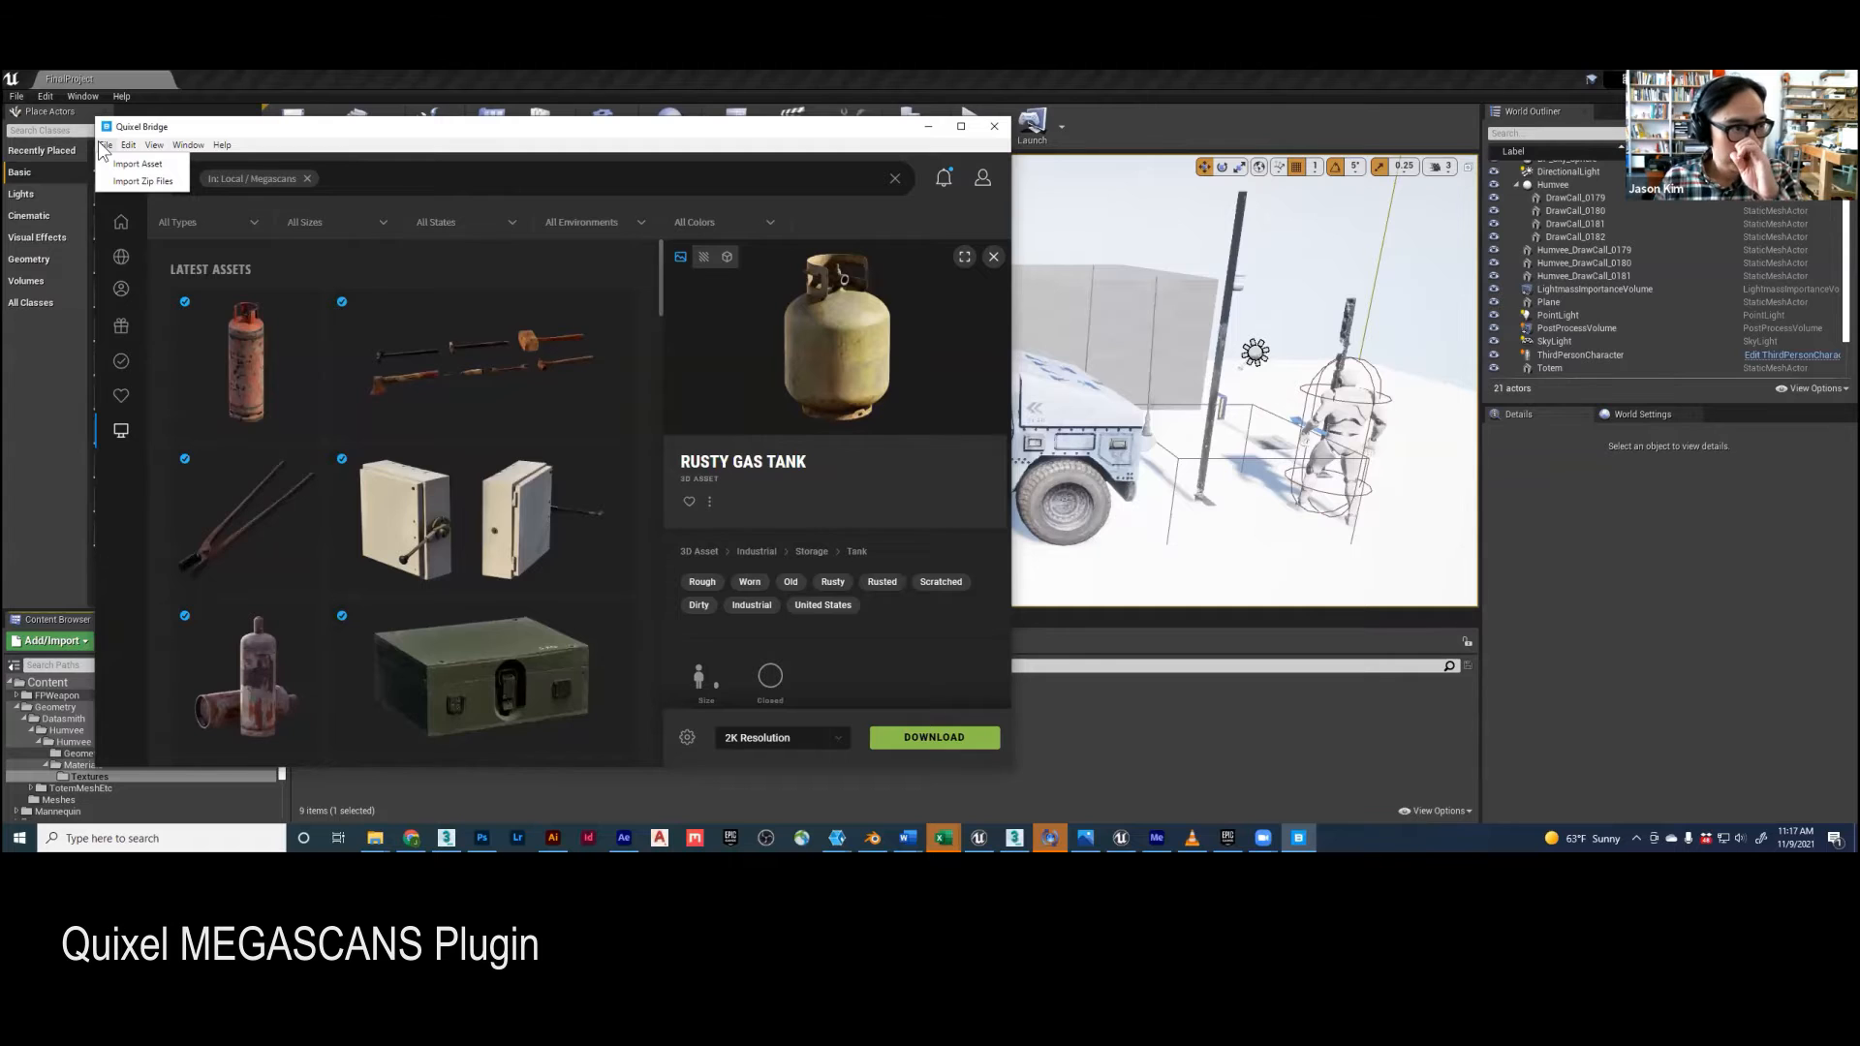
{"action": "mouse_move", "coordinate": [130, 147]}
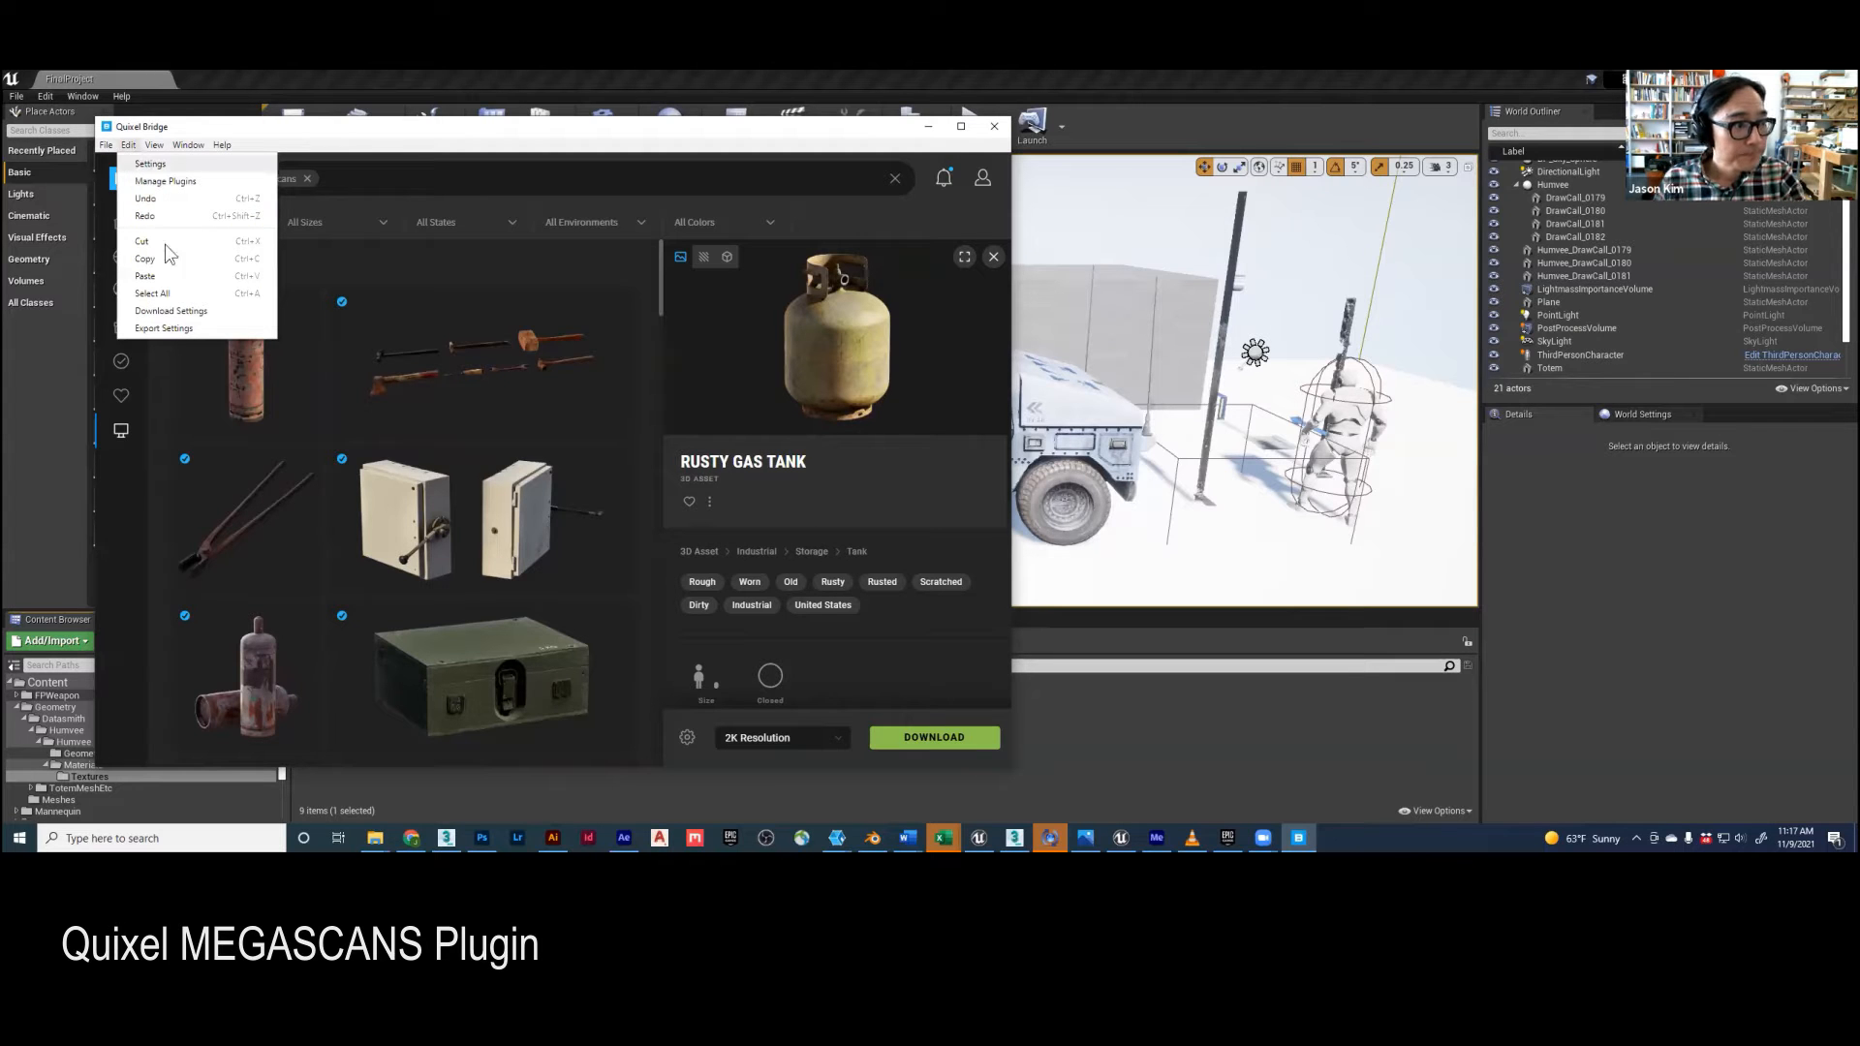
{"action": "left_click", "coordinate": [169, 327]}
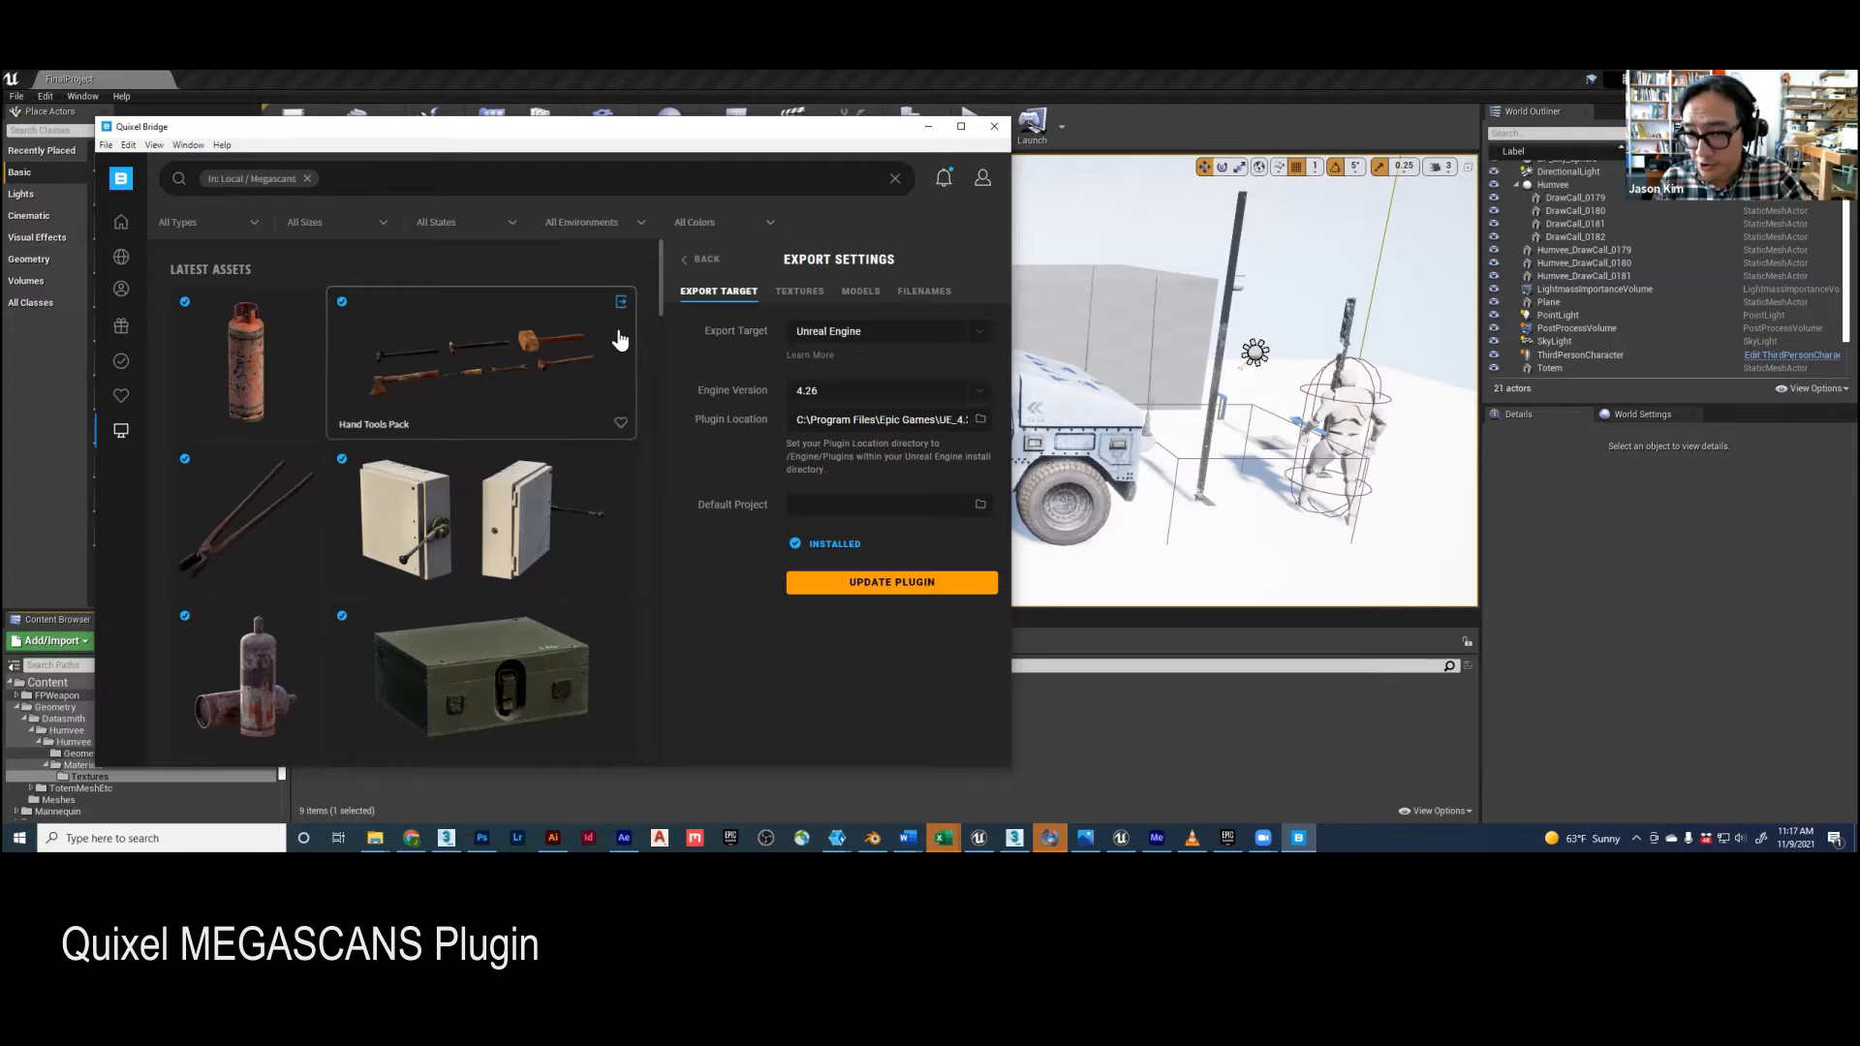
Step: Check the available Unreal Engine versions and the export target in the export settings
{"action": "left_click", "coordinate": [985, 391]}
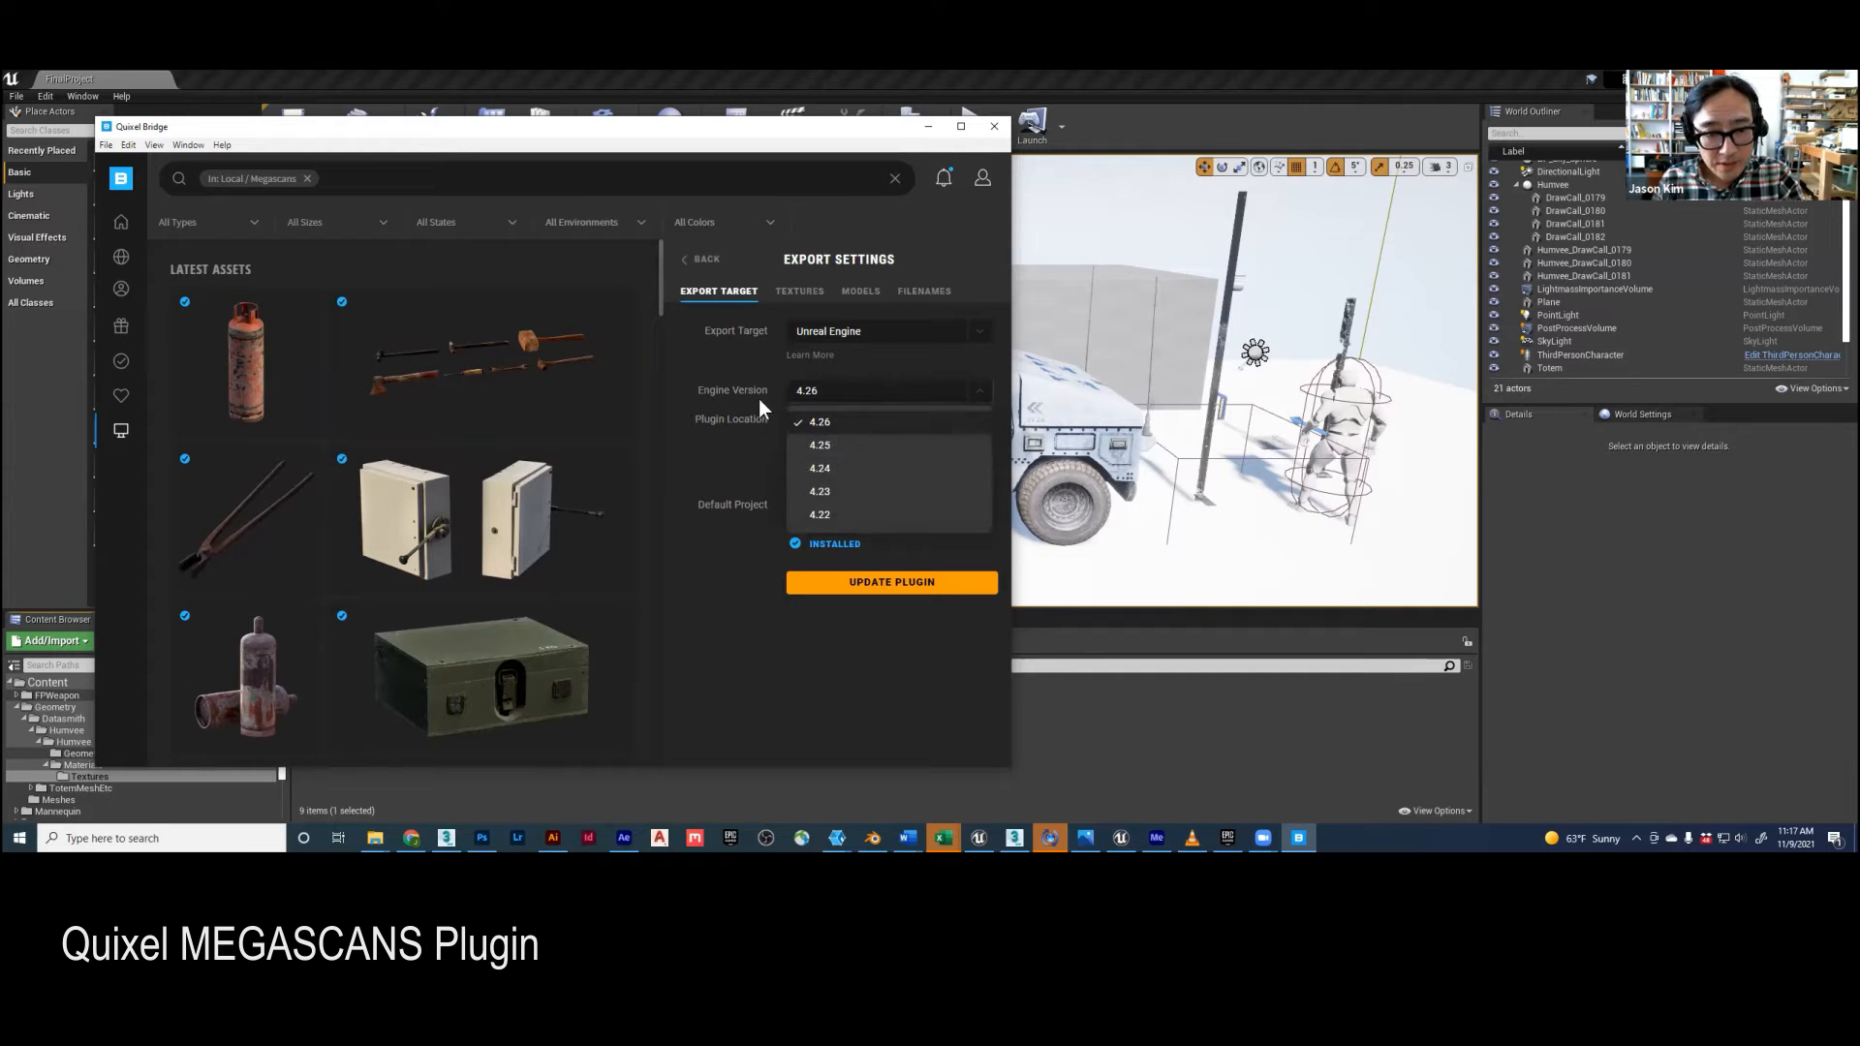
{"action": "left_click", "coordinate": [700, 452]}
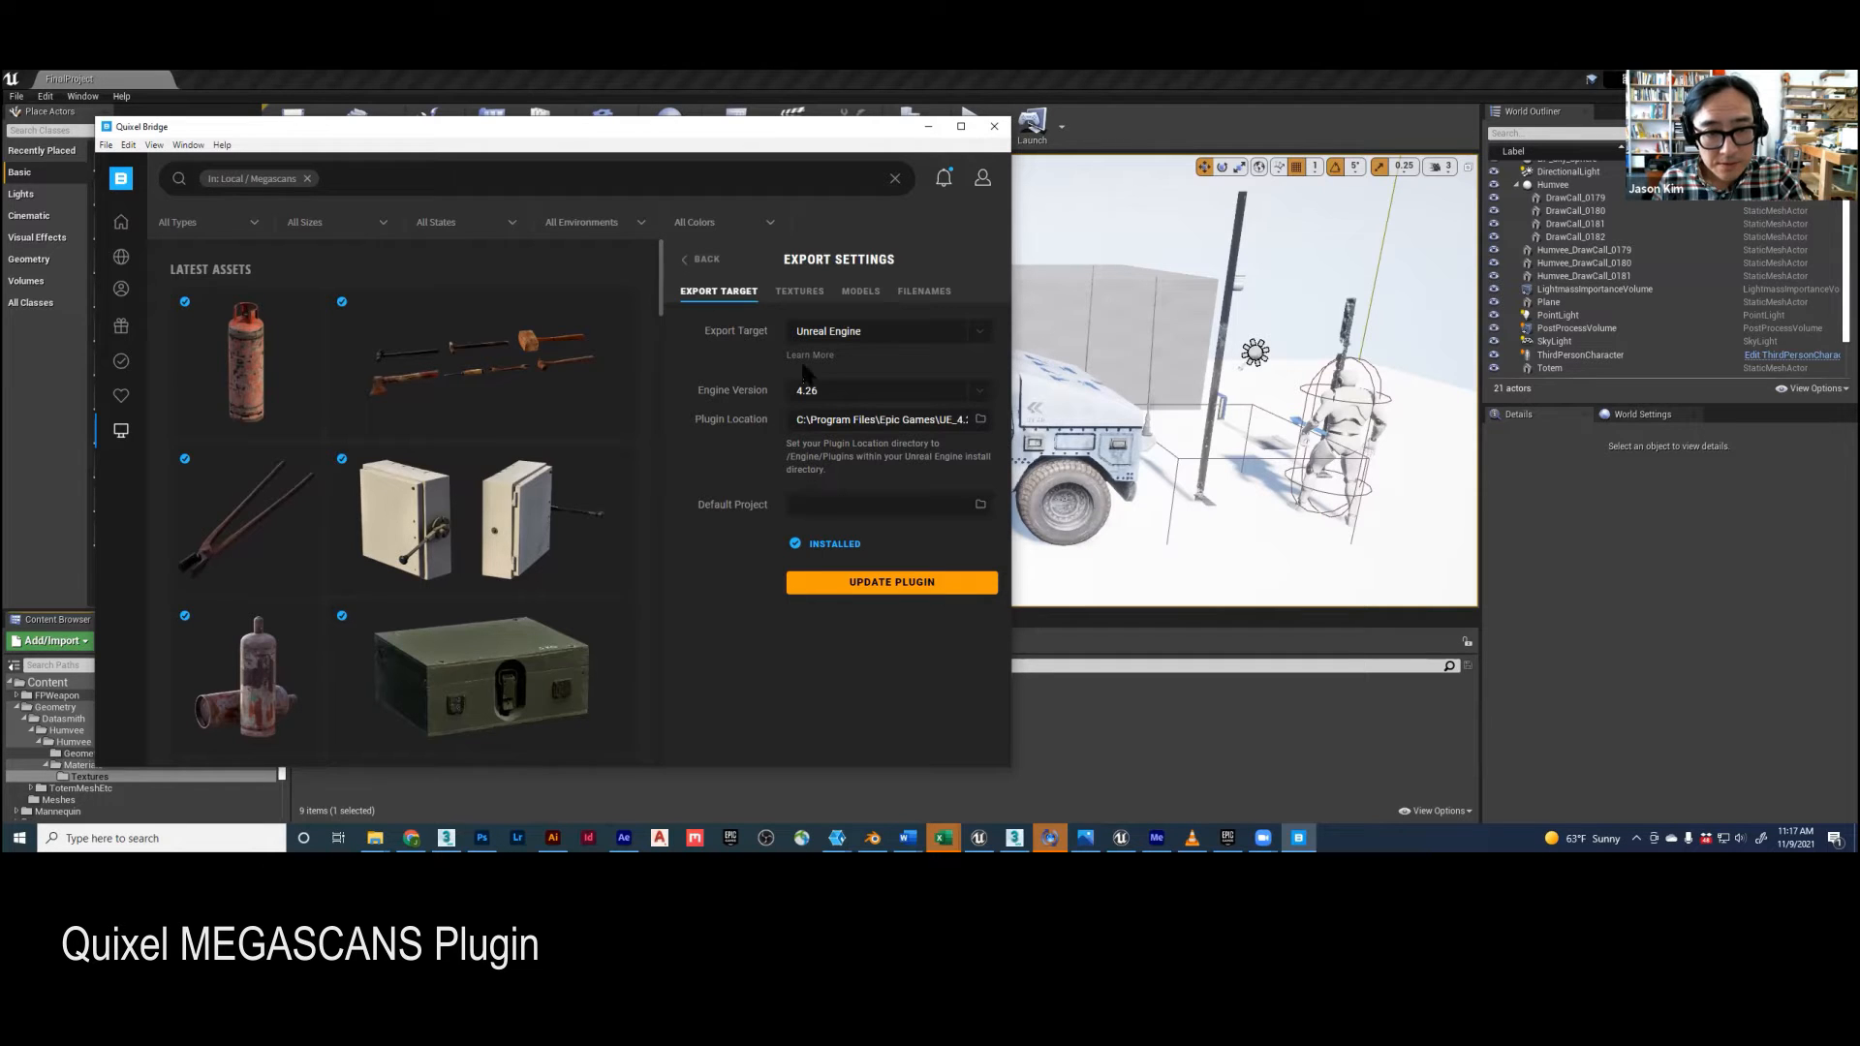
{"action": "left_click", "coordinate": [818, 332]}
{"action": "left_click", "coordinate": [821, 339]}
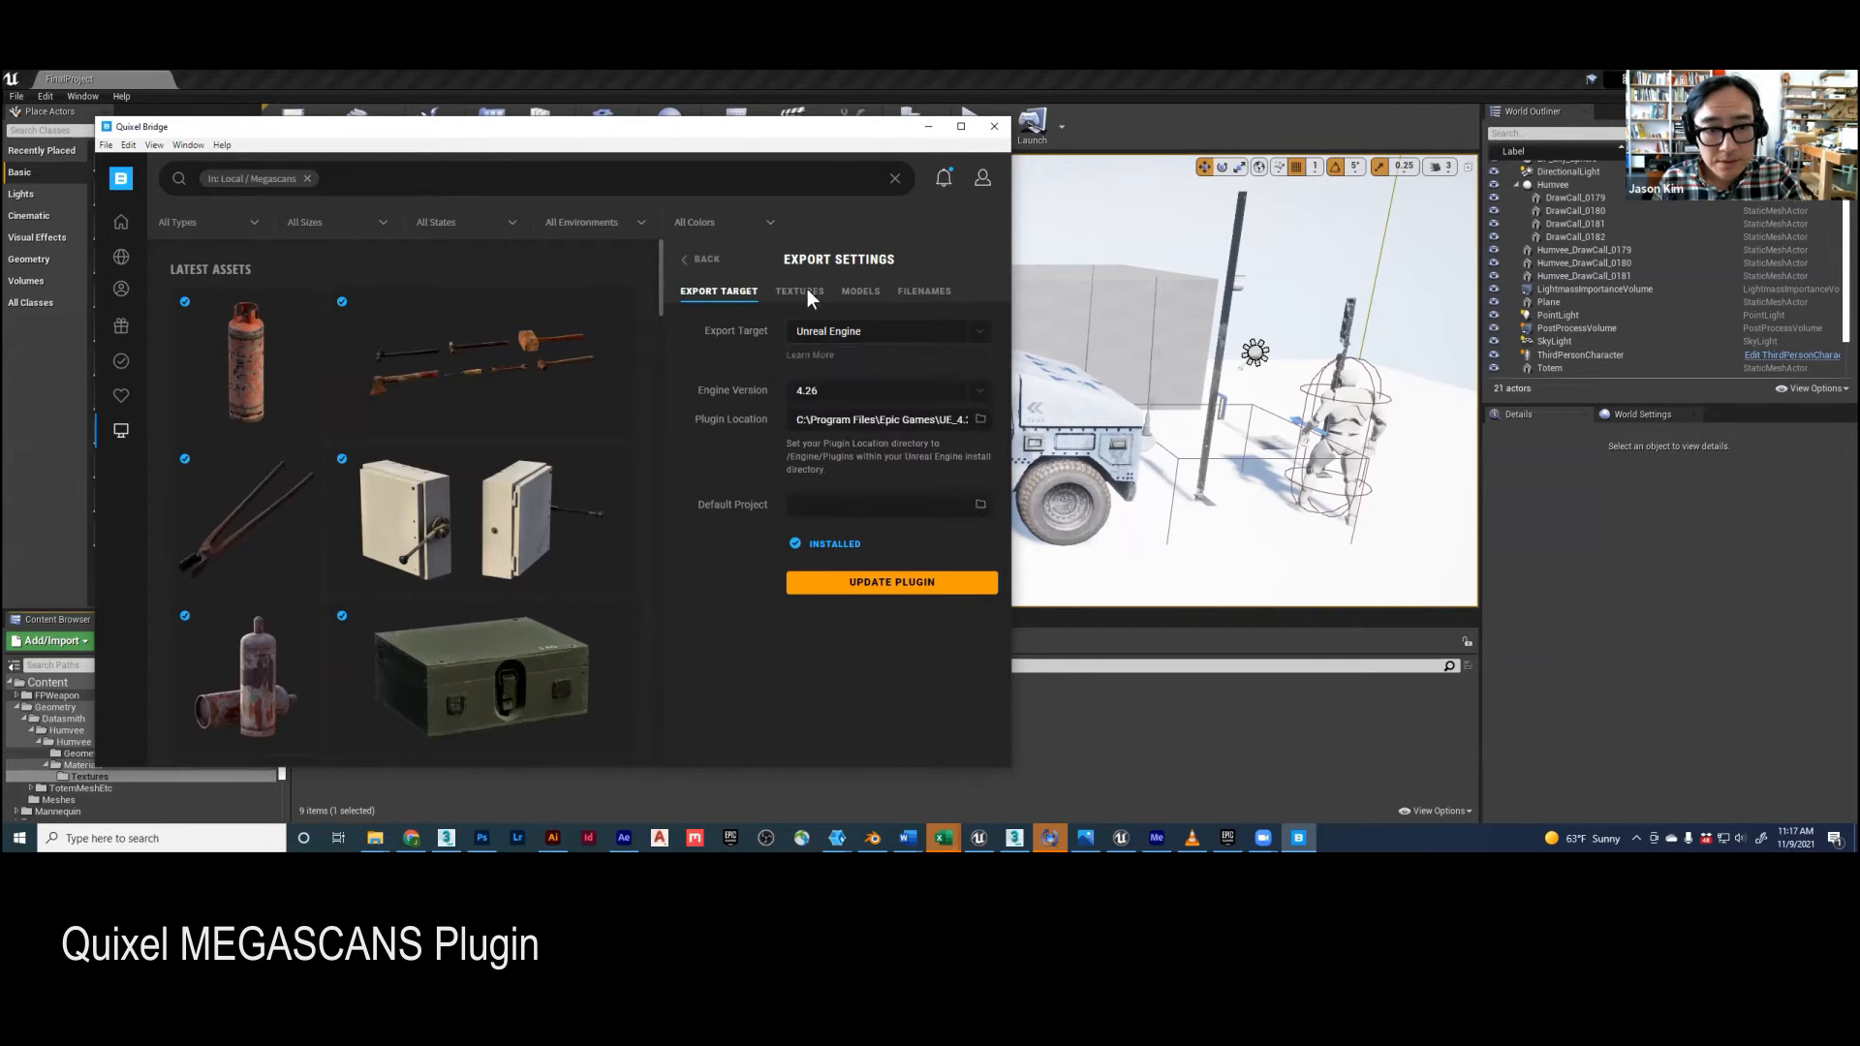
{"action": "left_click", "coordinate": [835, 397]}
{"action": "left_click", "coordinate": [752, 390]}
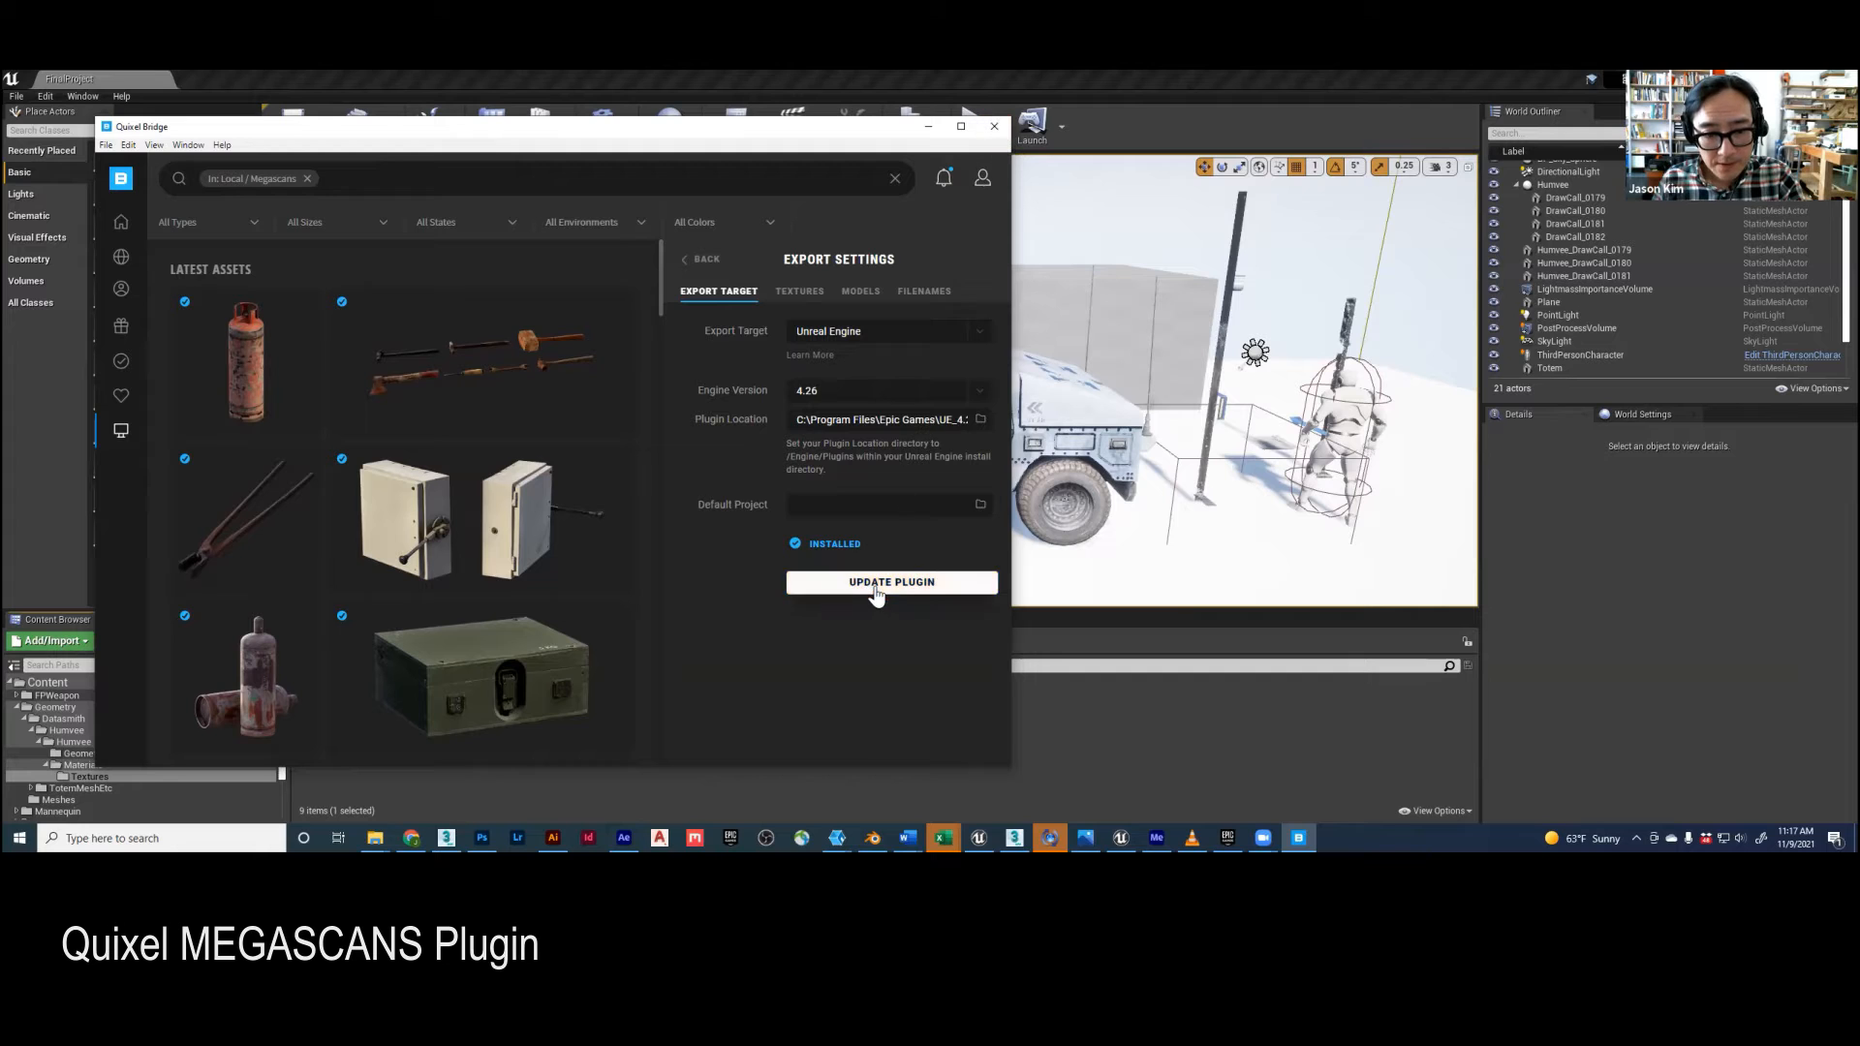
Step: Update the installed Unreal Engine plugin and set the engine version to 4.27
{"action": "left_click", "coordinate": [877, 586]}
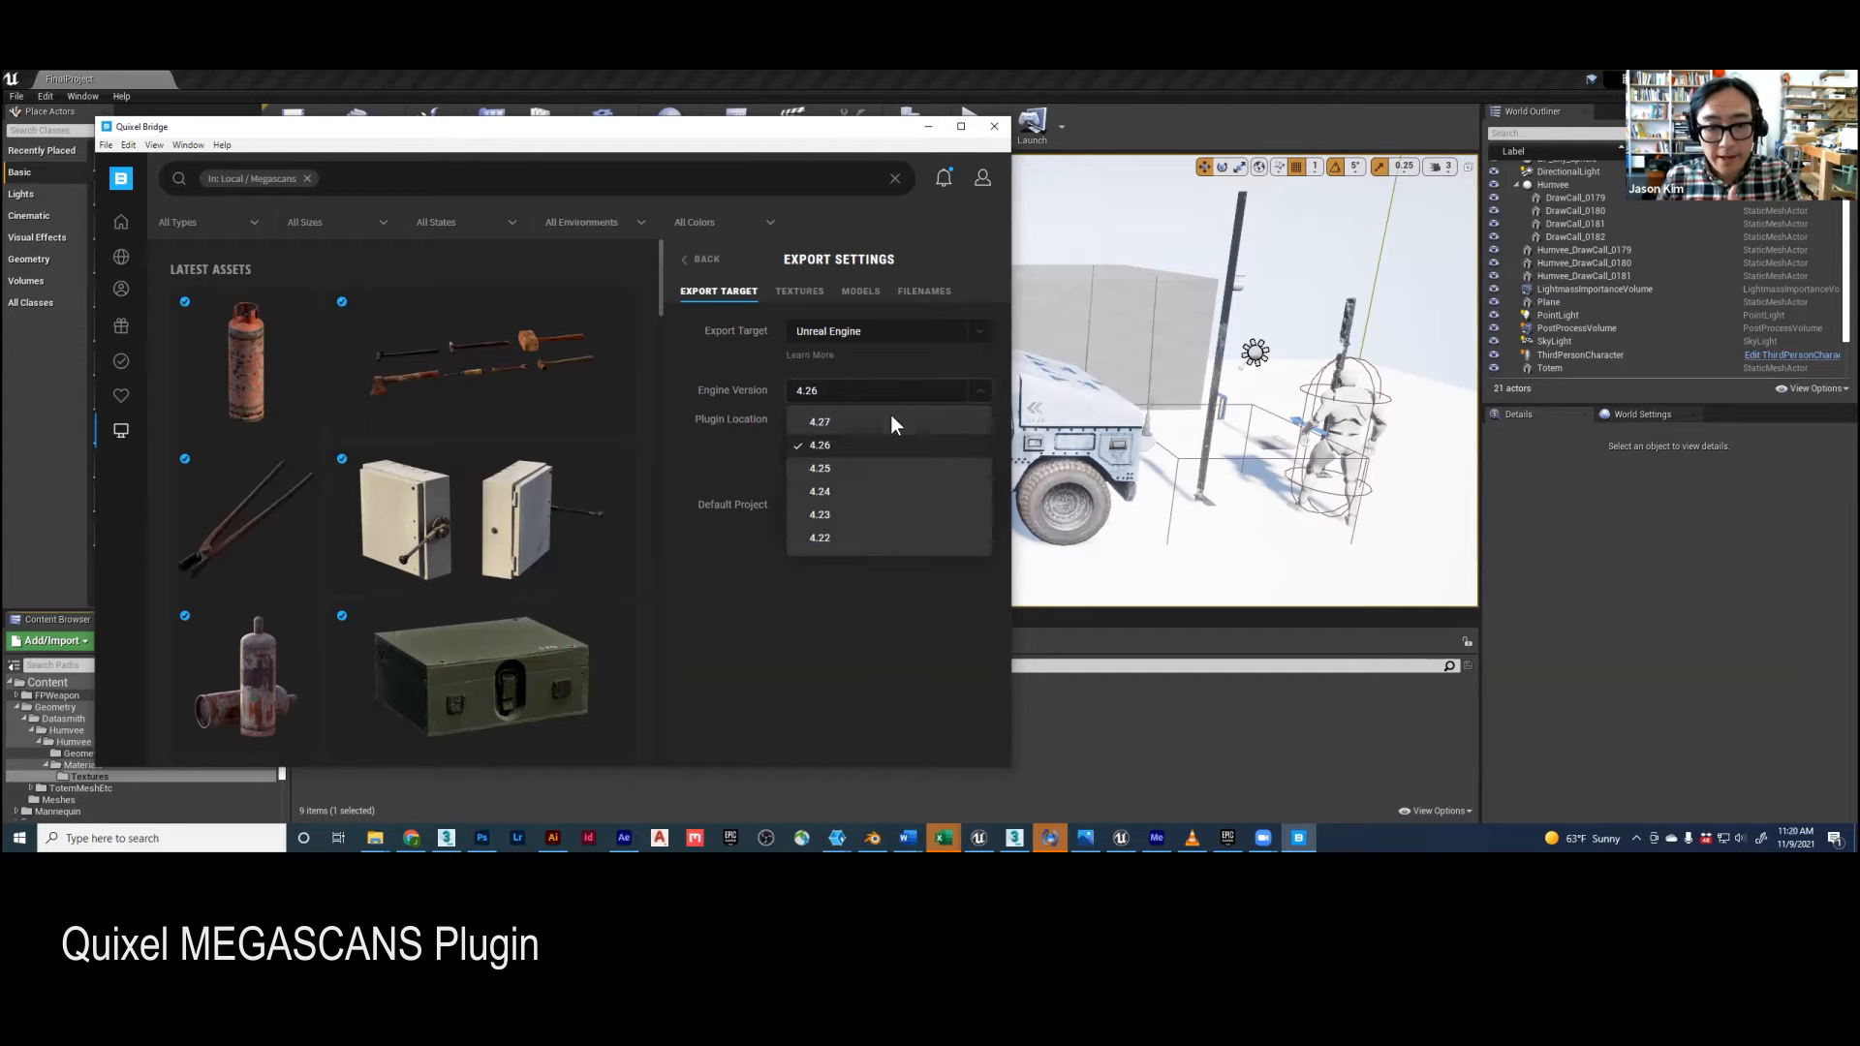
{"action": "left_click", "coordinate": [980, 378]}
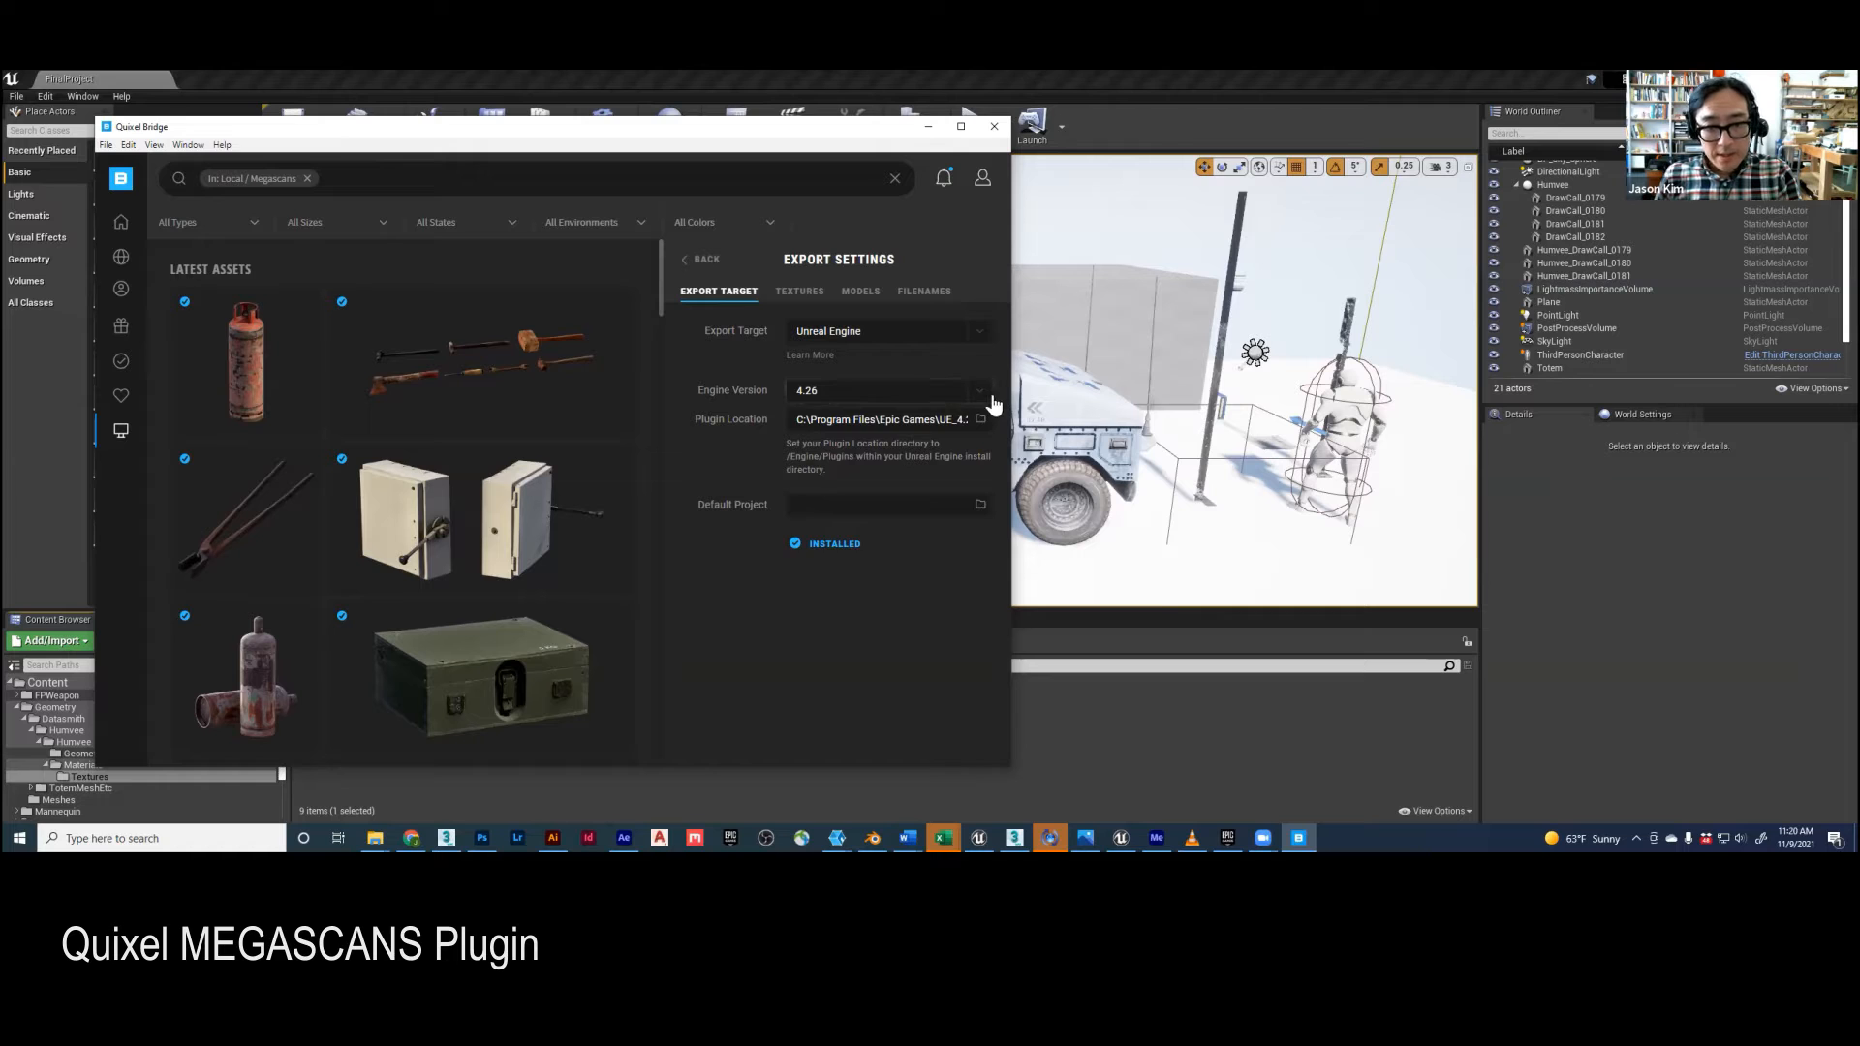
{"action": "left_click", "coordinate": [954, 396]}
{"action": "left_click", "coordinate": [821, 431]}
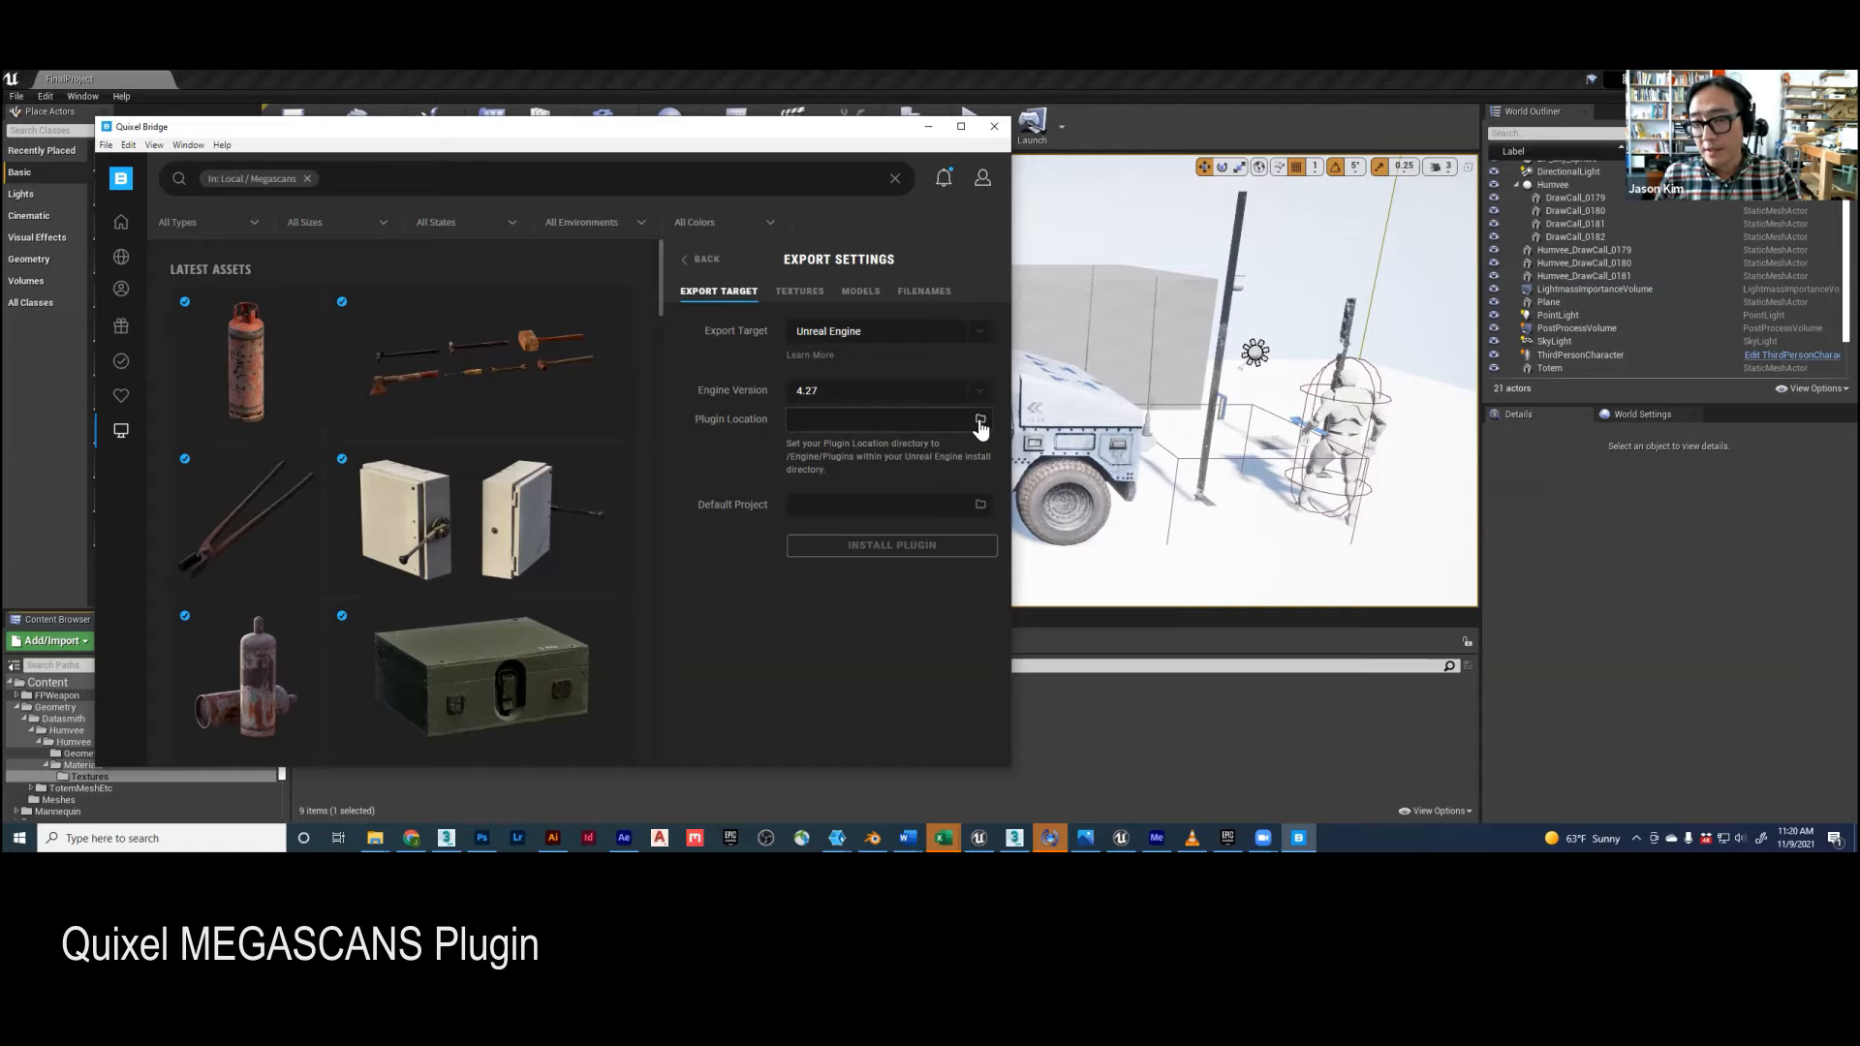
Step: Set the plugin location to the folder C:\Program Files\Epic Games\UE_4.27\Engine\Plugins
{"action": "left_click", "coordinate": [979, 420]}
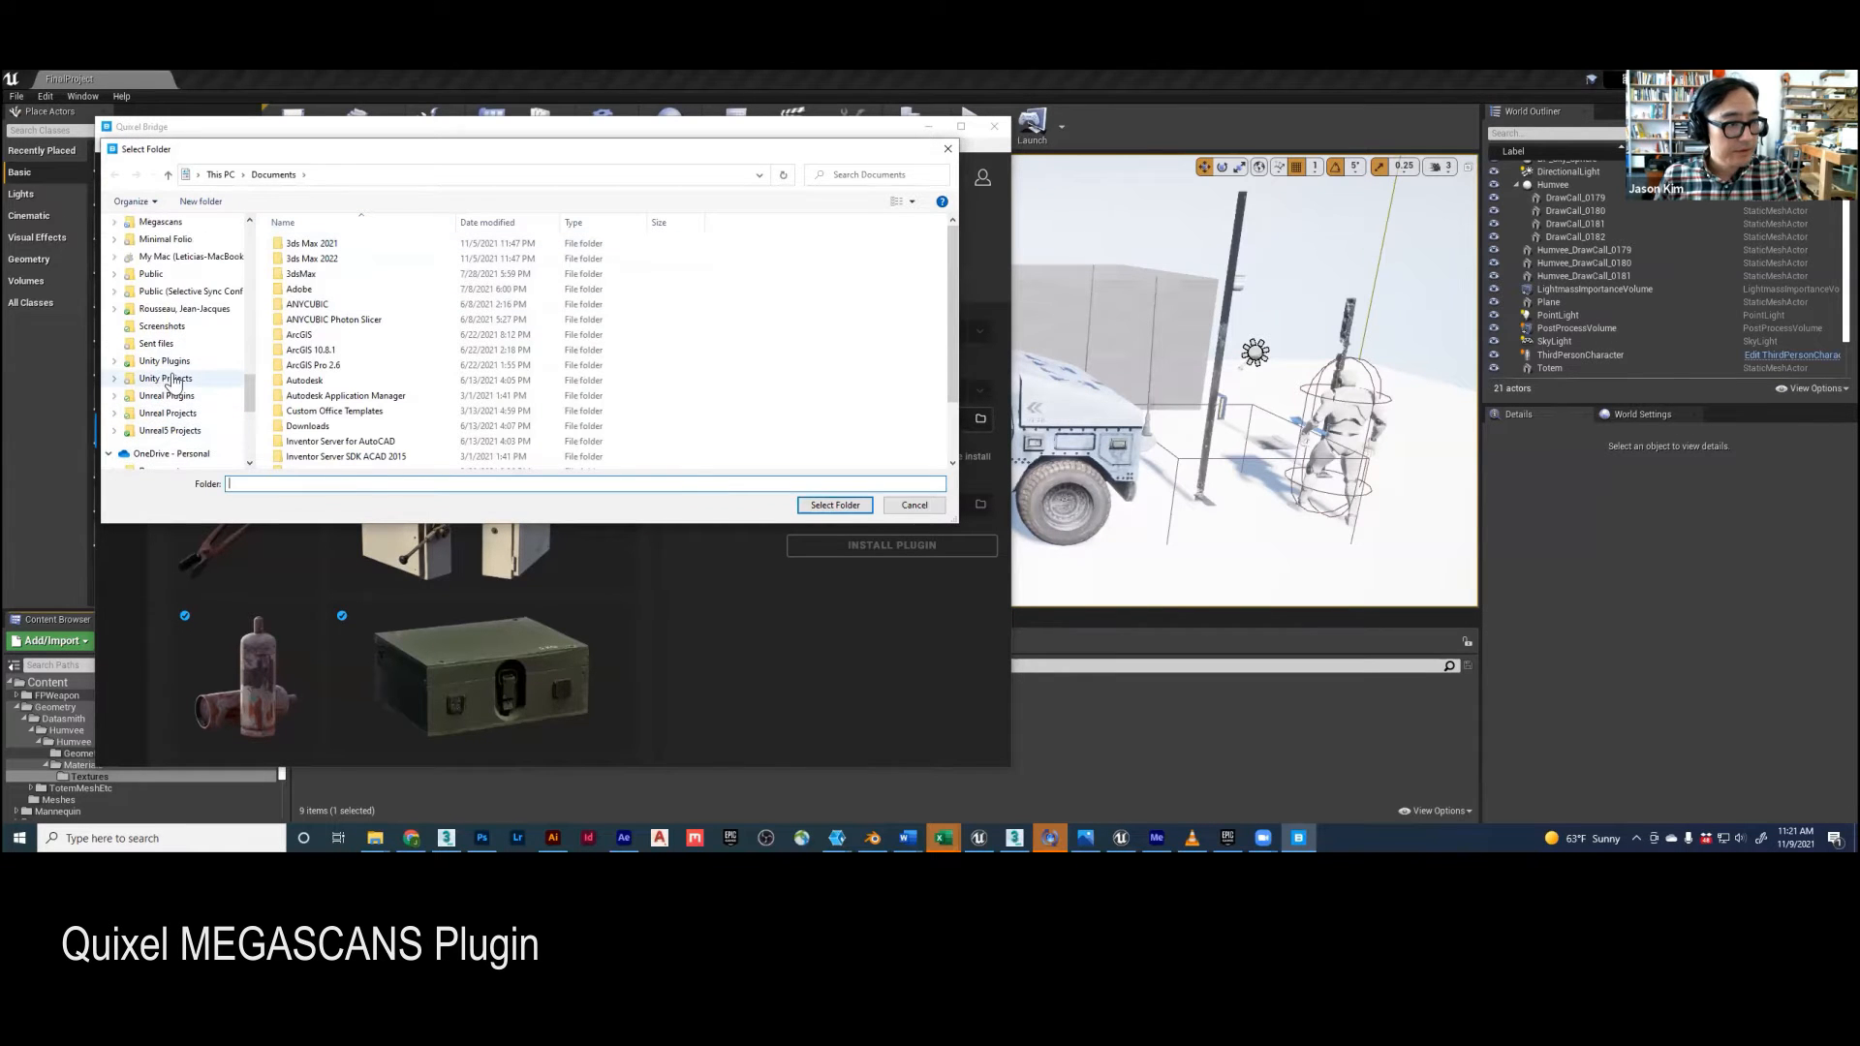
{"action": "scroll", "coordinate": [174, 377], "scroll_direction": "up", "scroll_amount": 10}
{"action": "scroll", "coordinate": [179, 387], "scroll_direction": "down", "scroll_amount": 5}
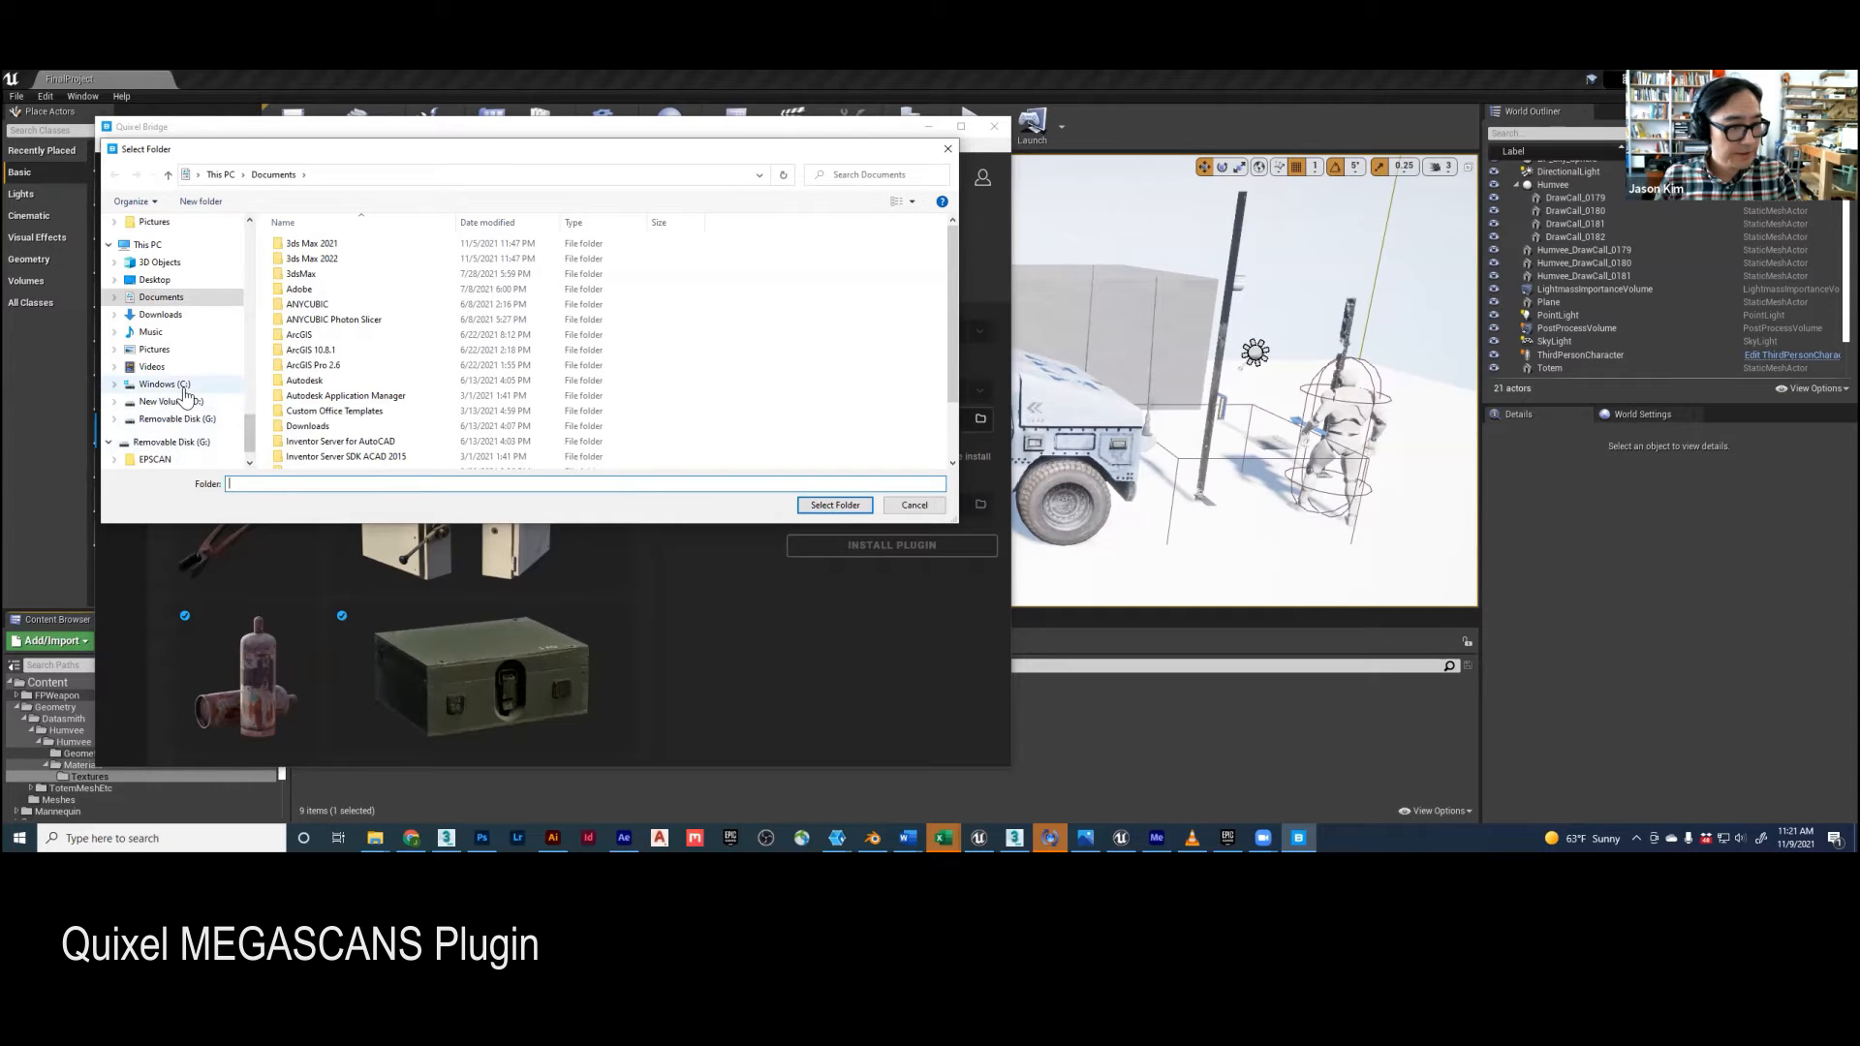
{"action": "left_click", "coordinate": [165, 385]}
{"action": "left_click", "coordinate": [300, 350]}
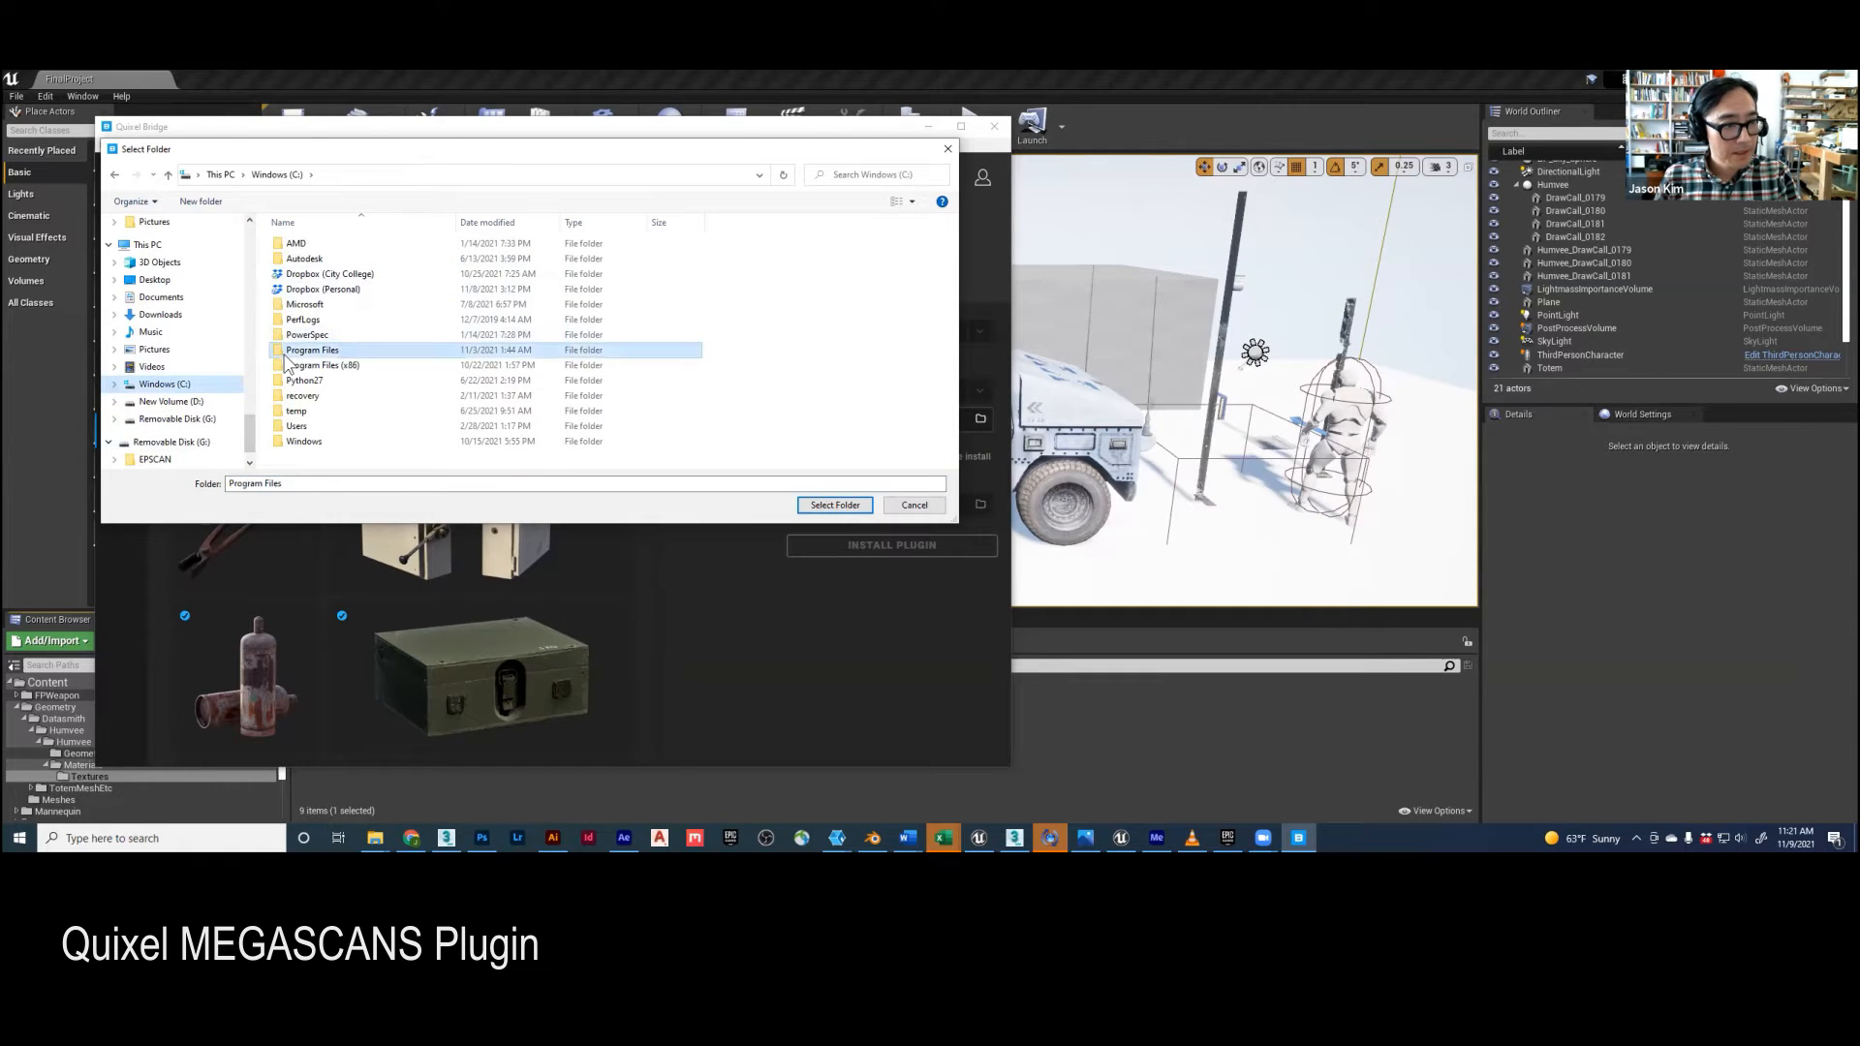
{"action": "double_click", "coordinate": [310, 351]}
{"action": "scroll", "coordinate": [286, 373], "scroll_direction": "down", "scroll_amount": 1}
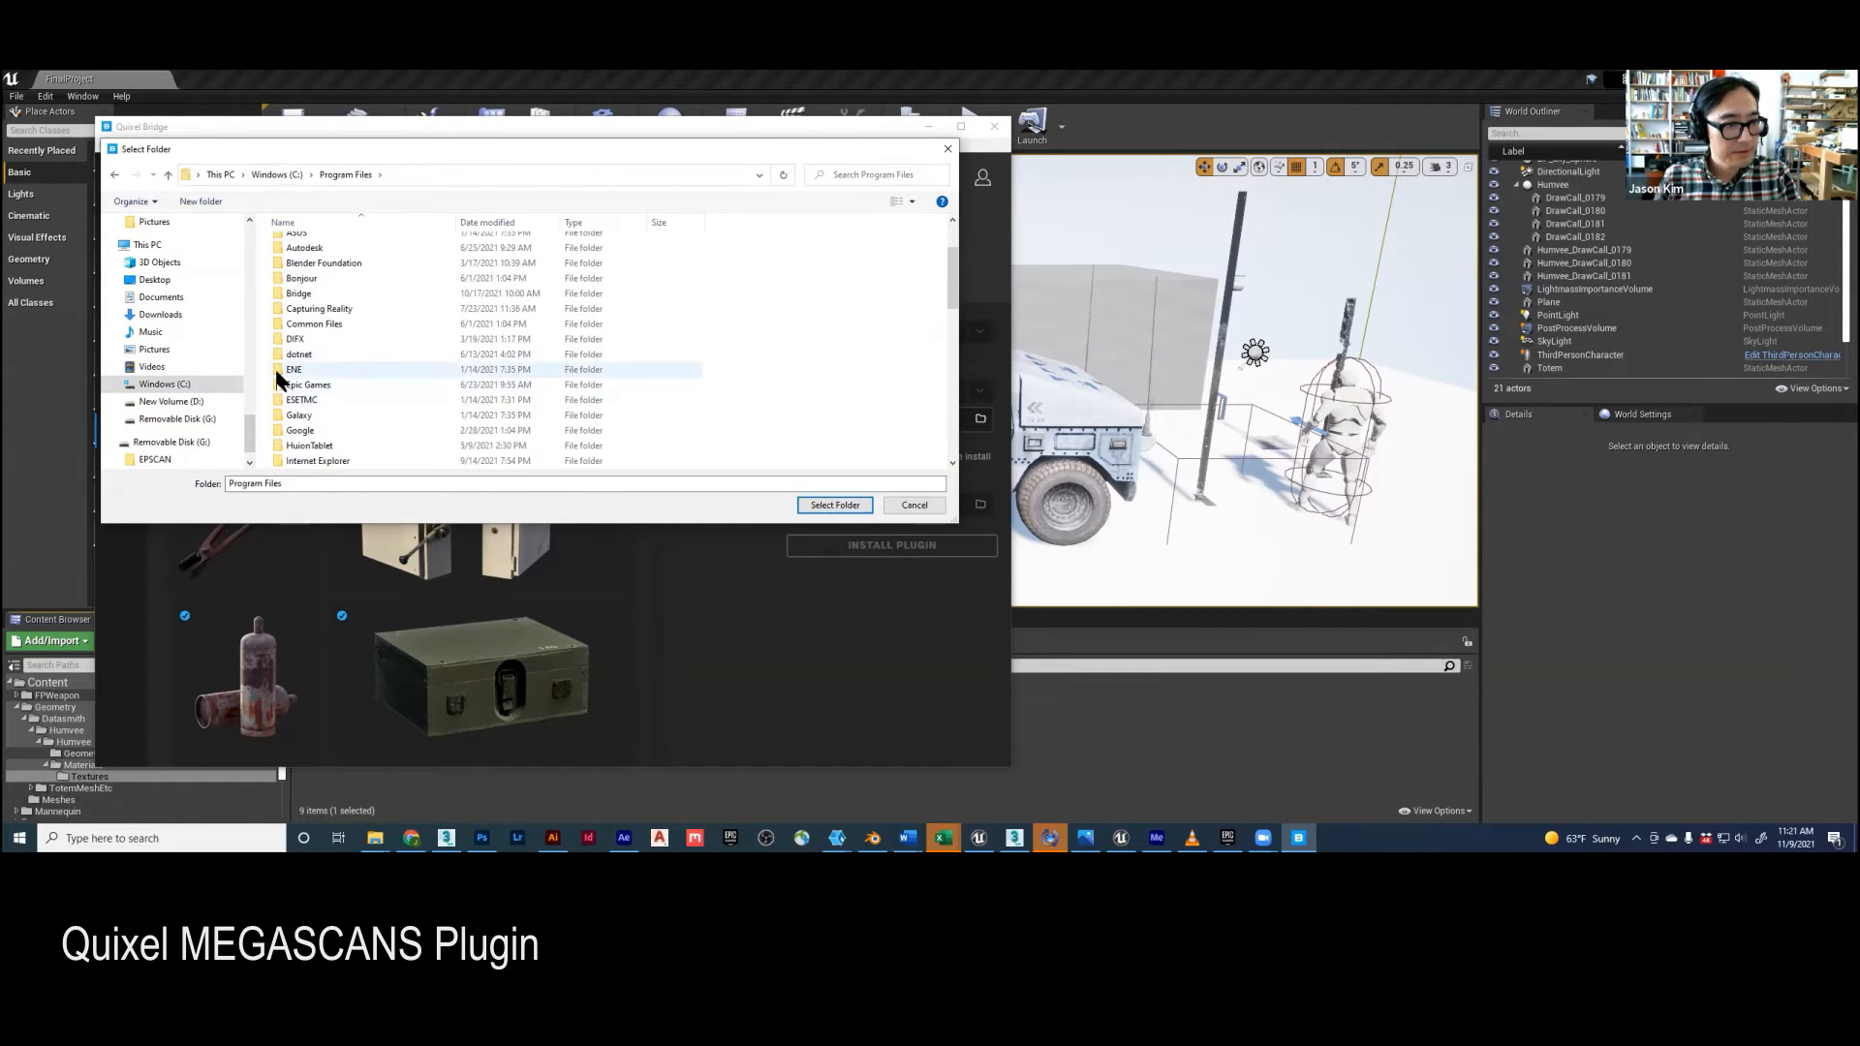
{"action": "double_click", "coordinate": [283, 387]}
{"action": "double_click", "coordinate": [291, 290]}
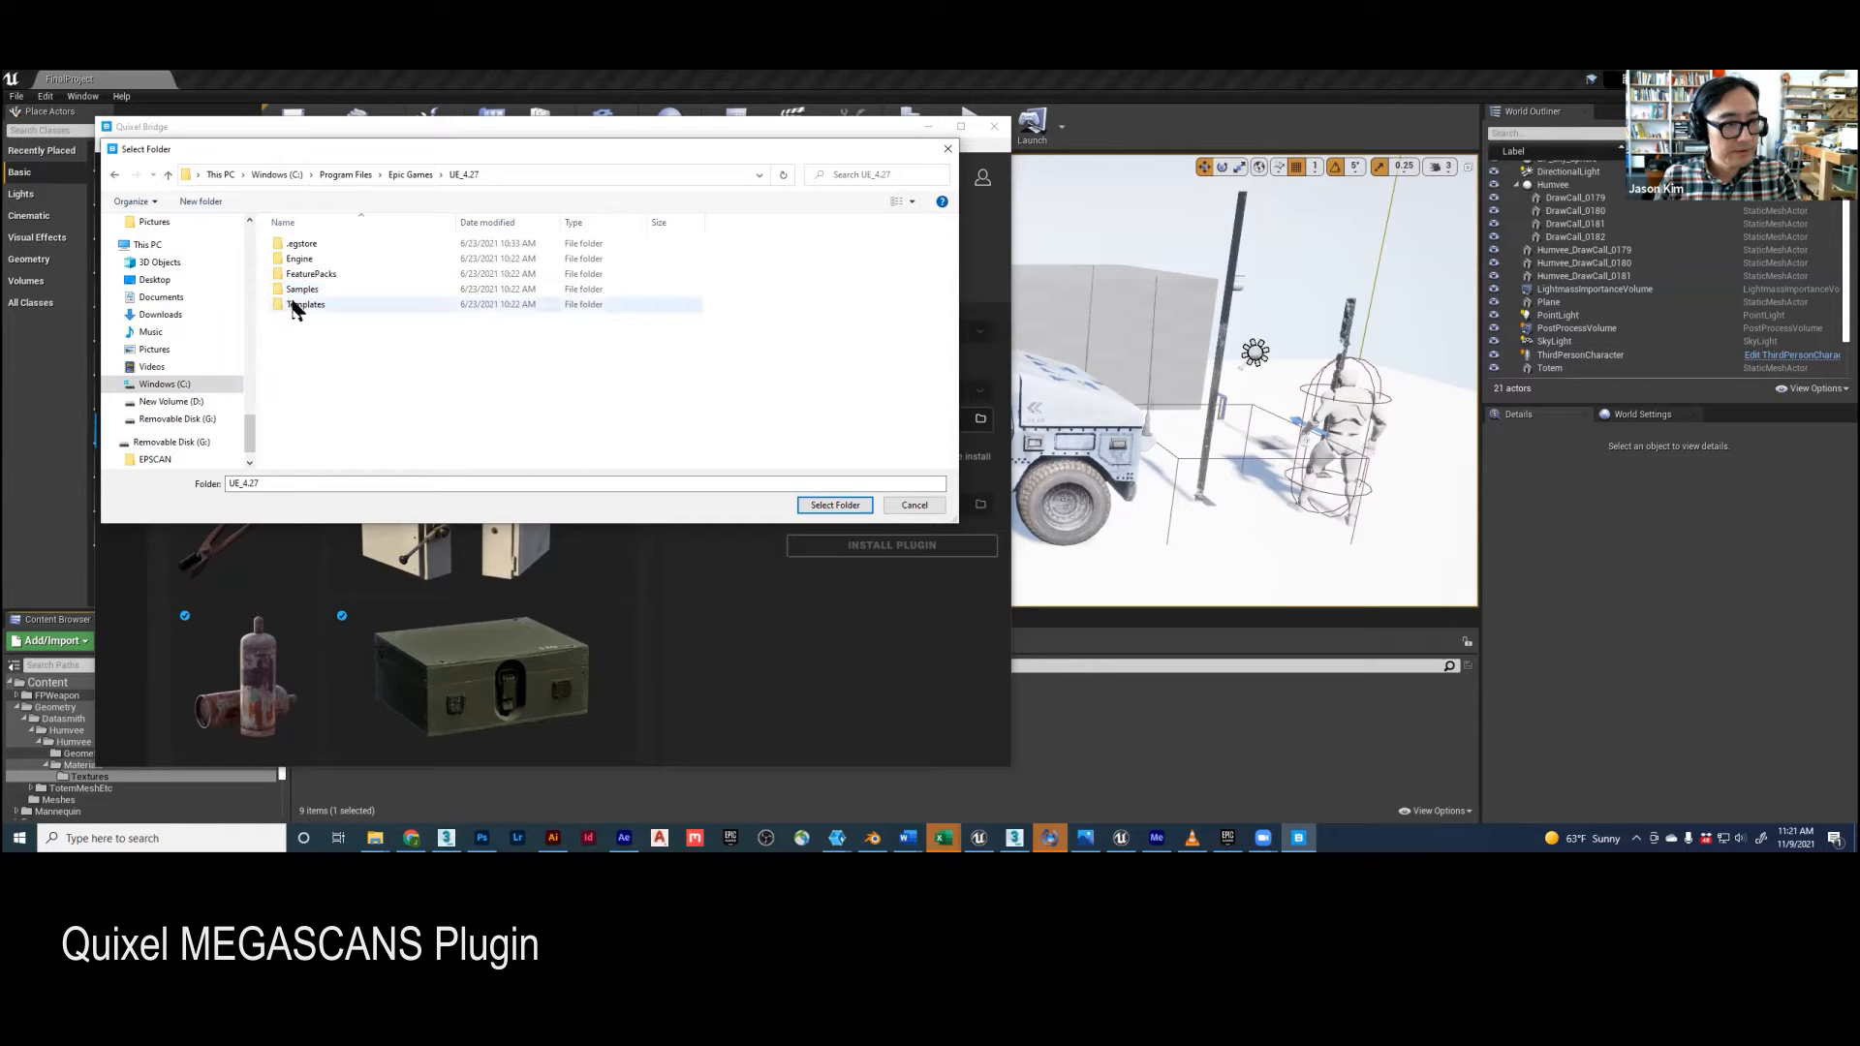
{"action": "double_click", "coordinate": [289, 260]}
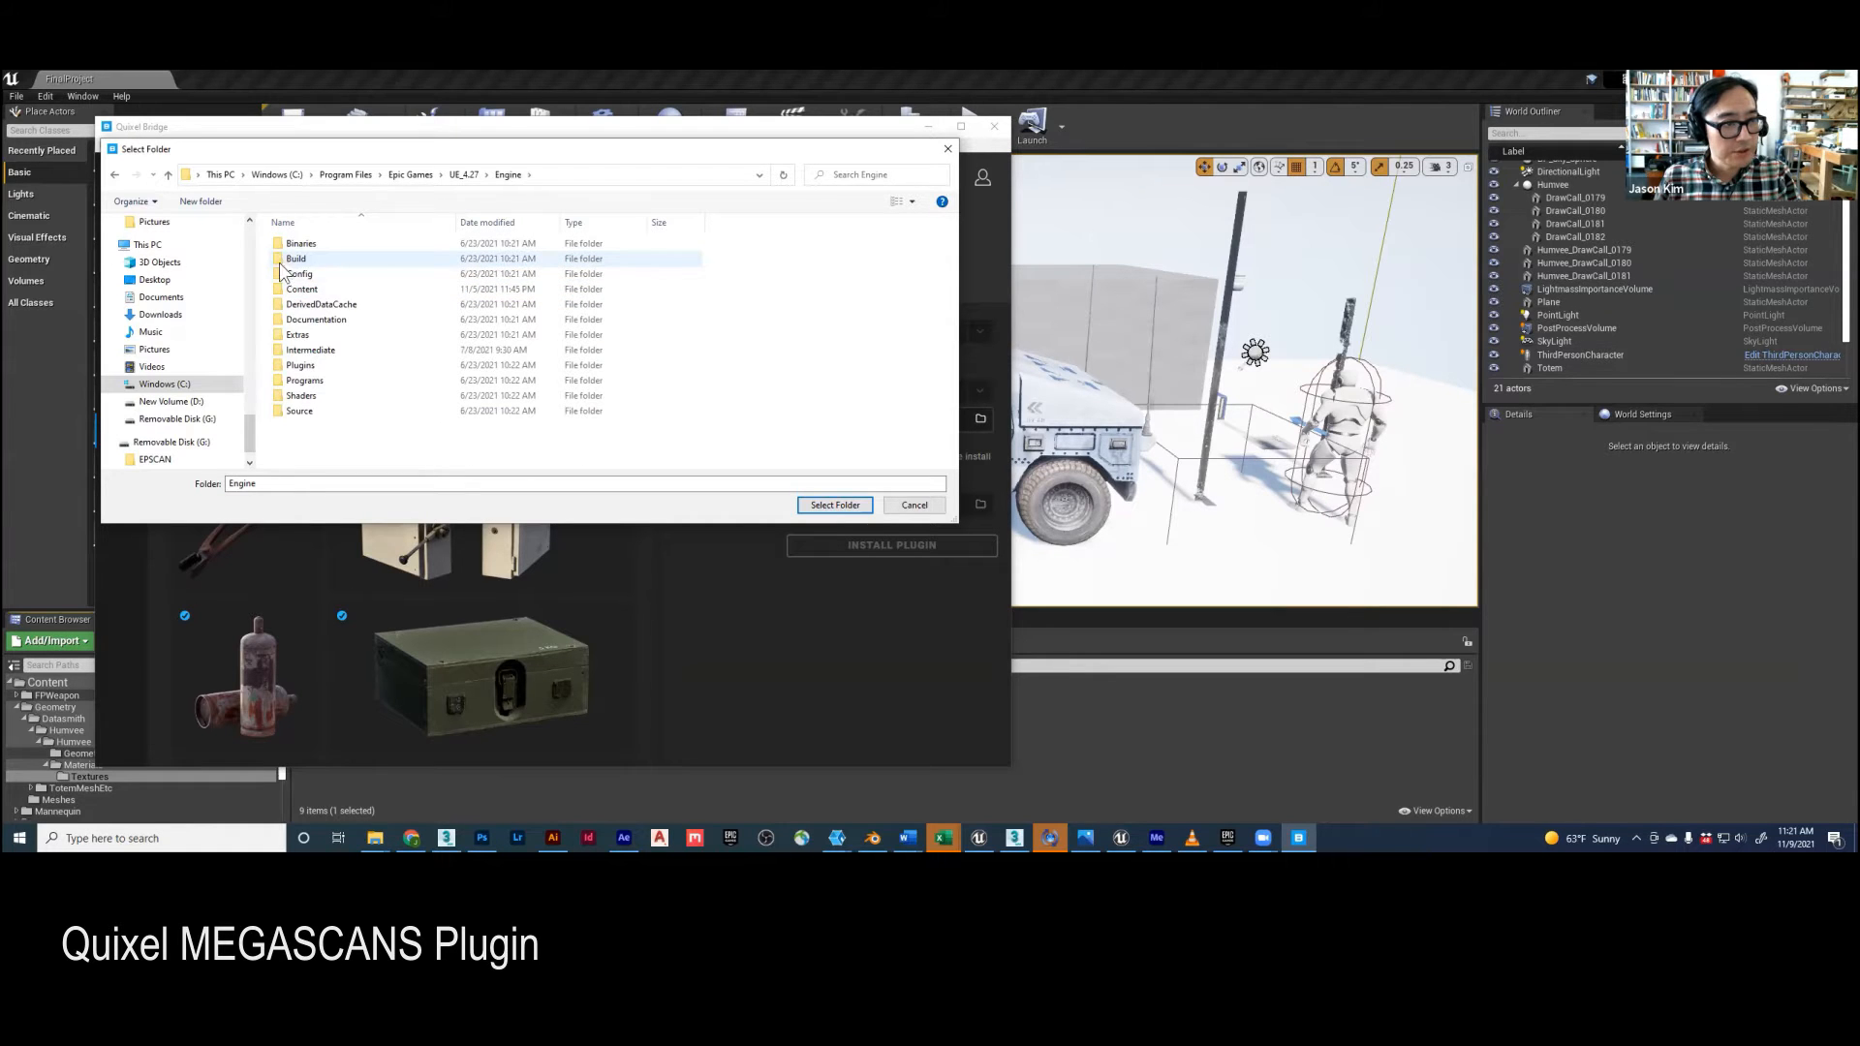
{"action": "left_click", "coordinate": [279, 368]}
{"action": "double_click", "coordinate": [279, 371]}
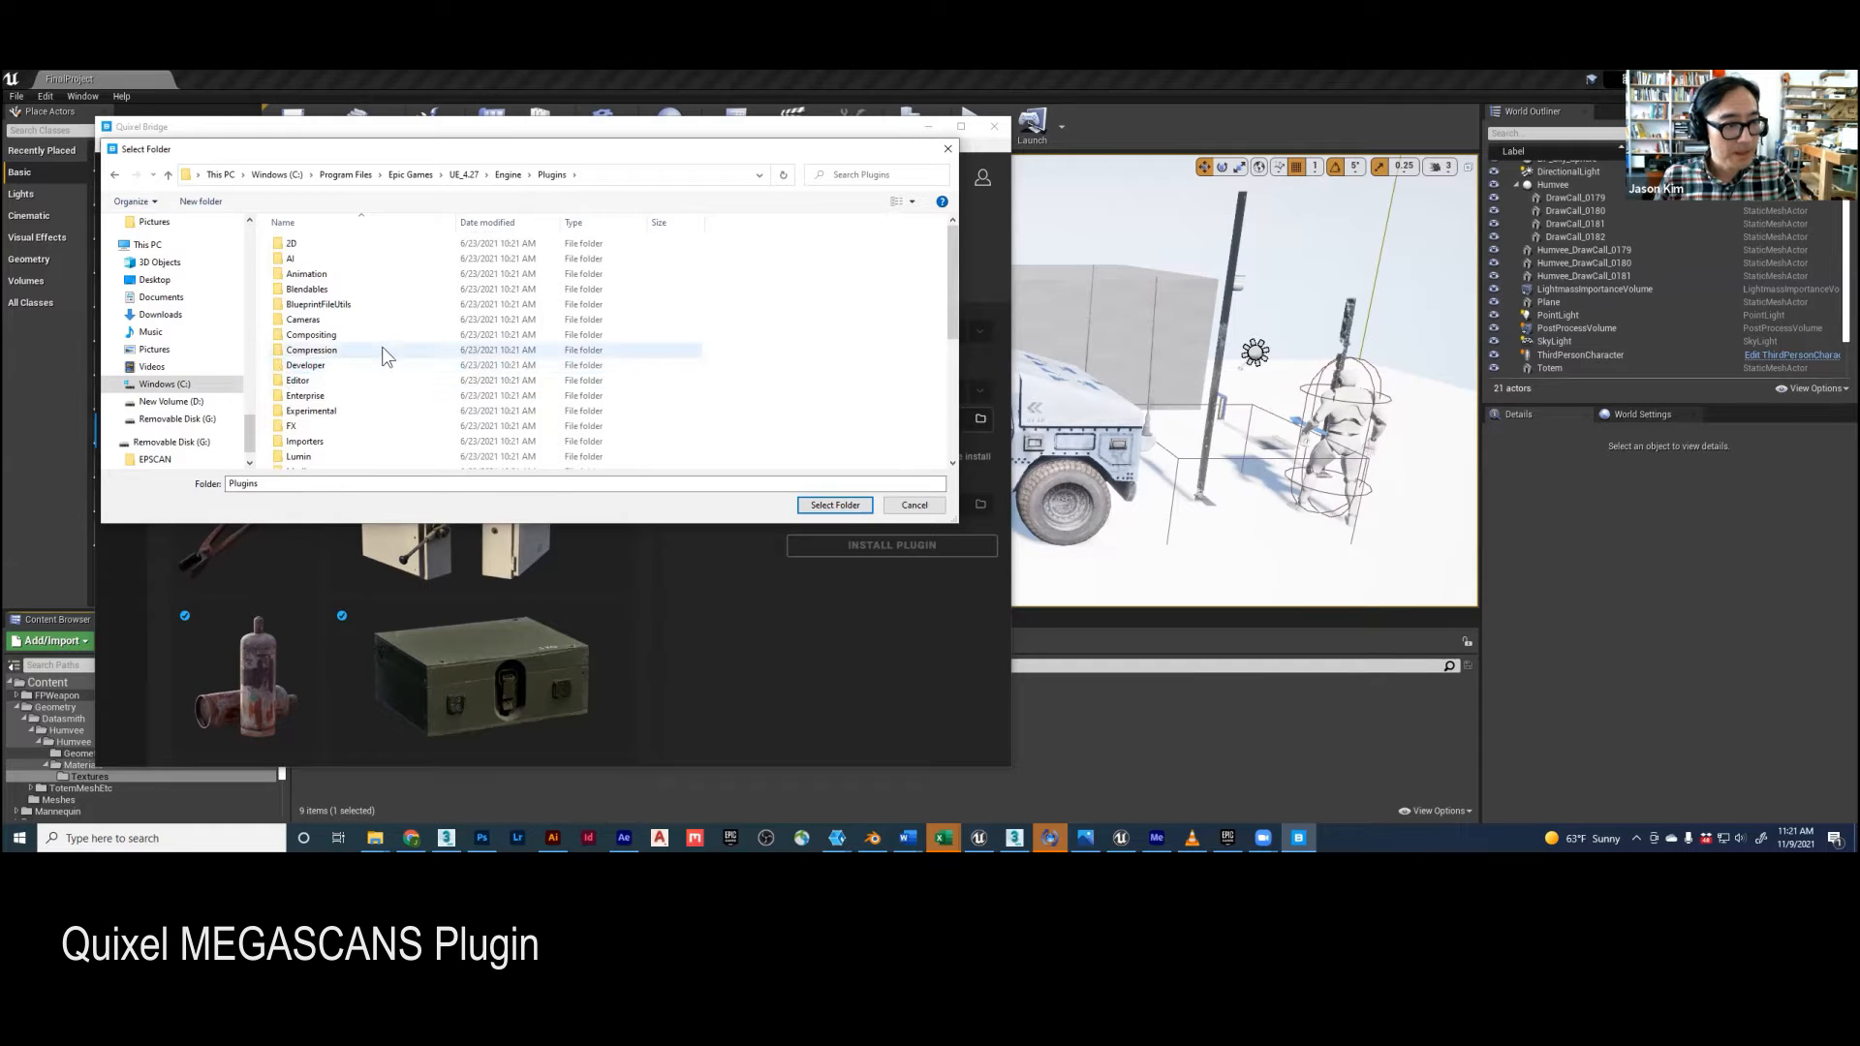
{"action": "scroll", "coordinate": [324, 388], "scroll_direction": "down", "scroll_amount": 3}
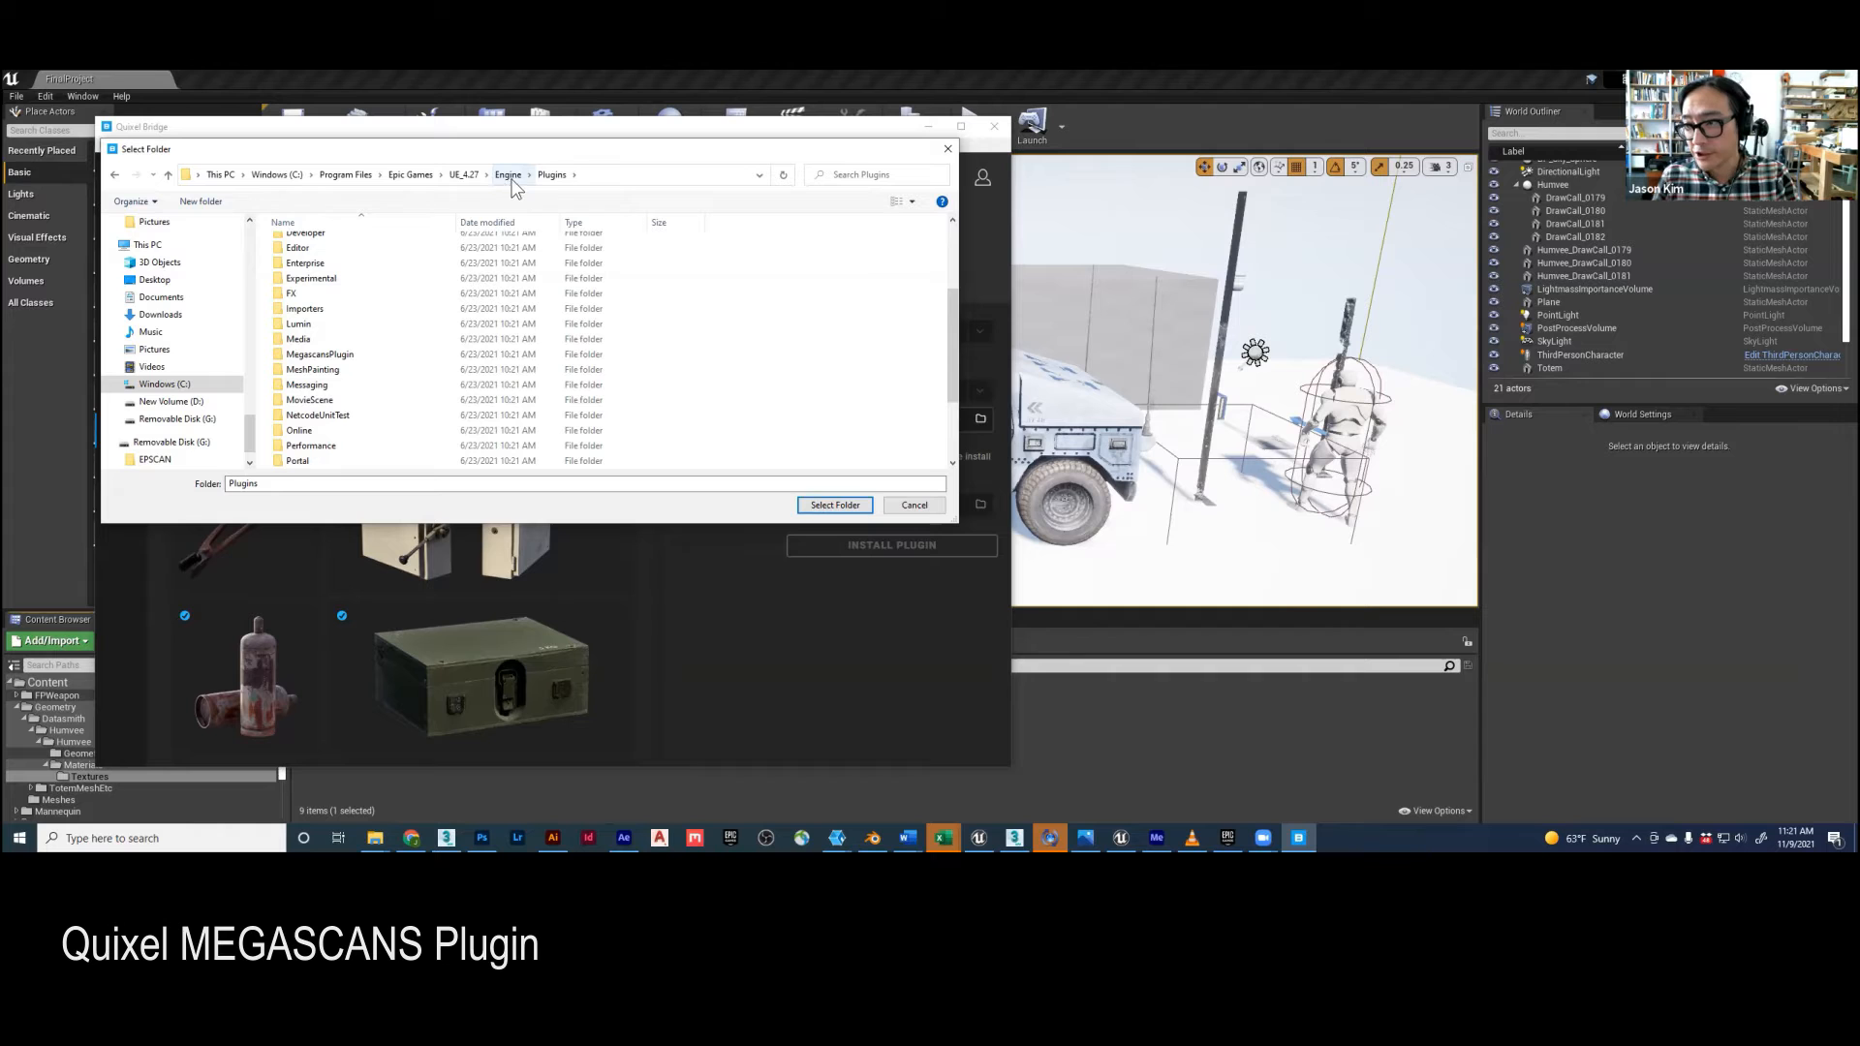
{"action": "left_click", "coordinate": [859, 507]}
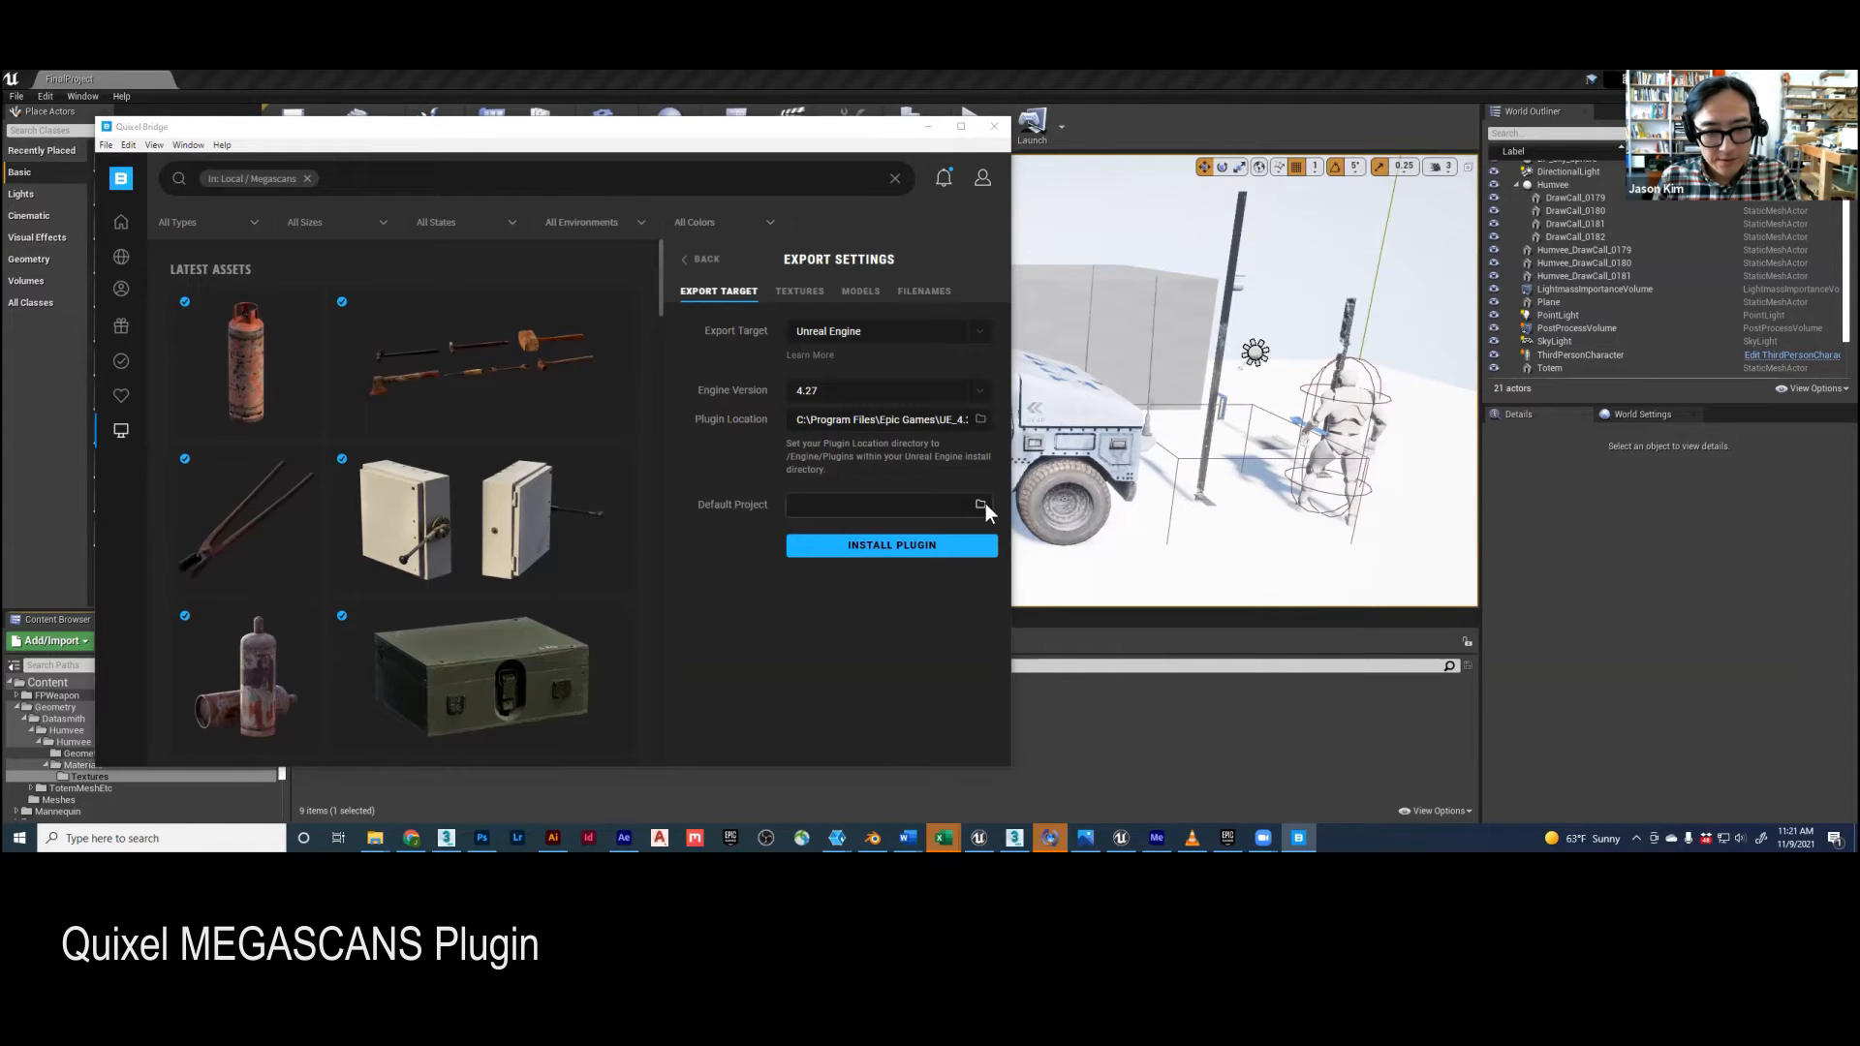
Step: Open the folder selection for the default project and leave it without choosing a folder
{"action": "left_click", "coordinate": [986, 504]}
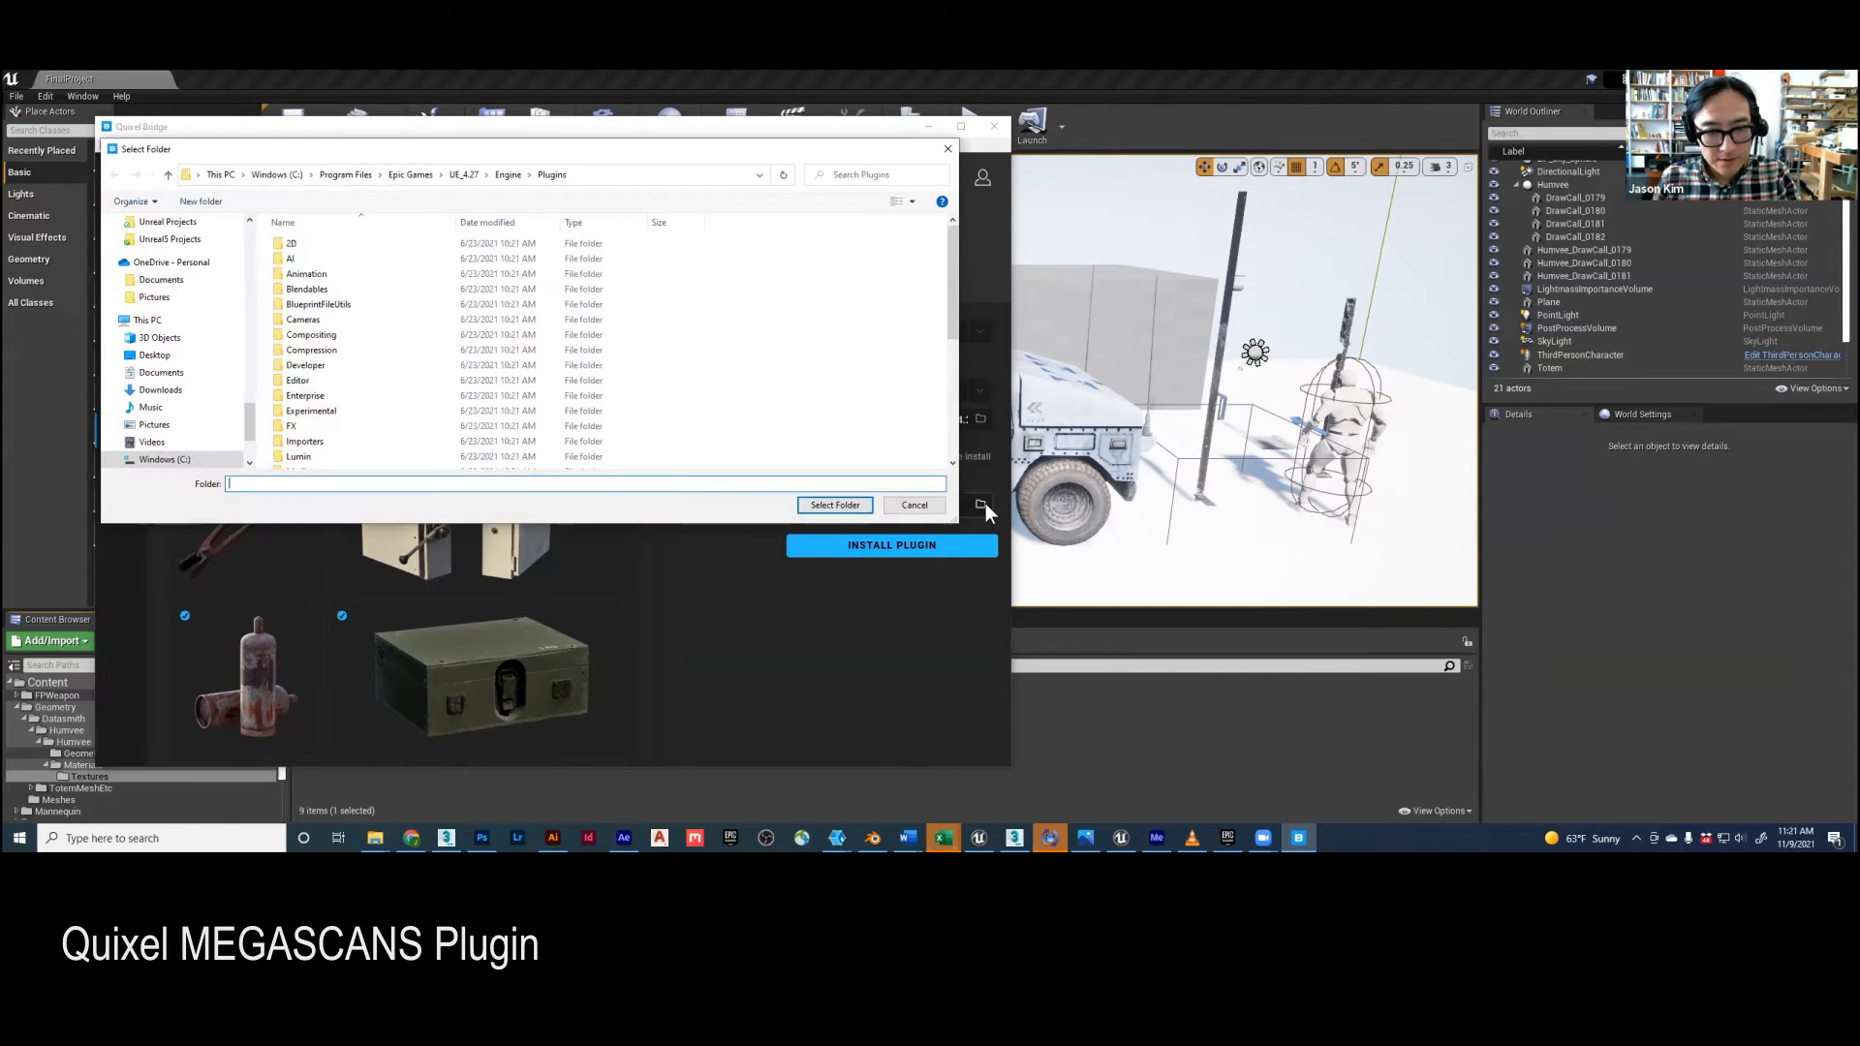
{"action": "left_click", "coordinate": [908, 505]}
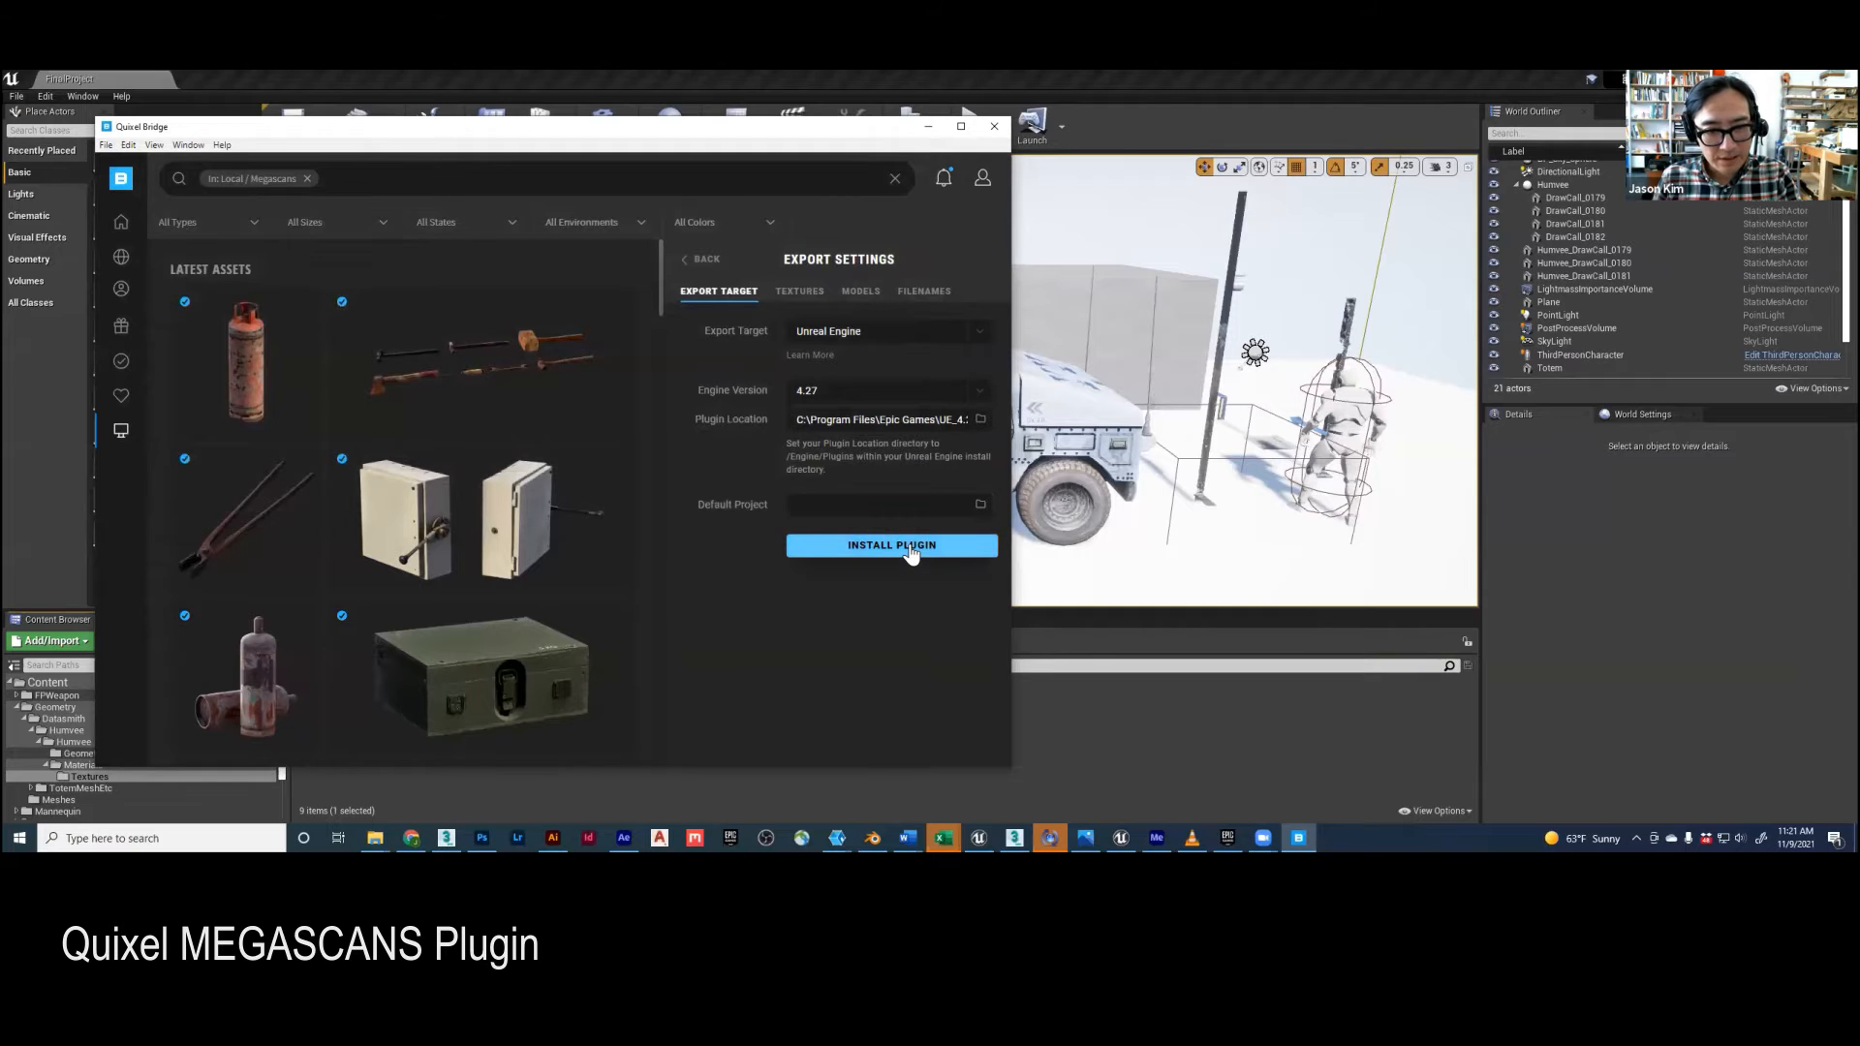
Step: Install the Unreal Engine plugin in Bridge, and open the MyFirstVRproject project from the Epic Games Launcher library
{"action": "left_click", "coordinate": [911, 549]}
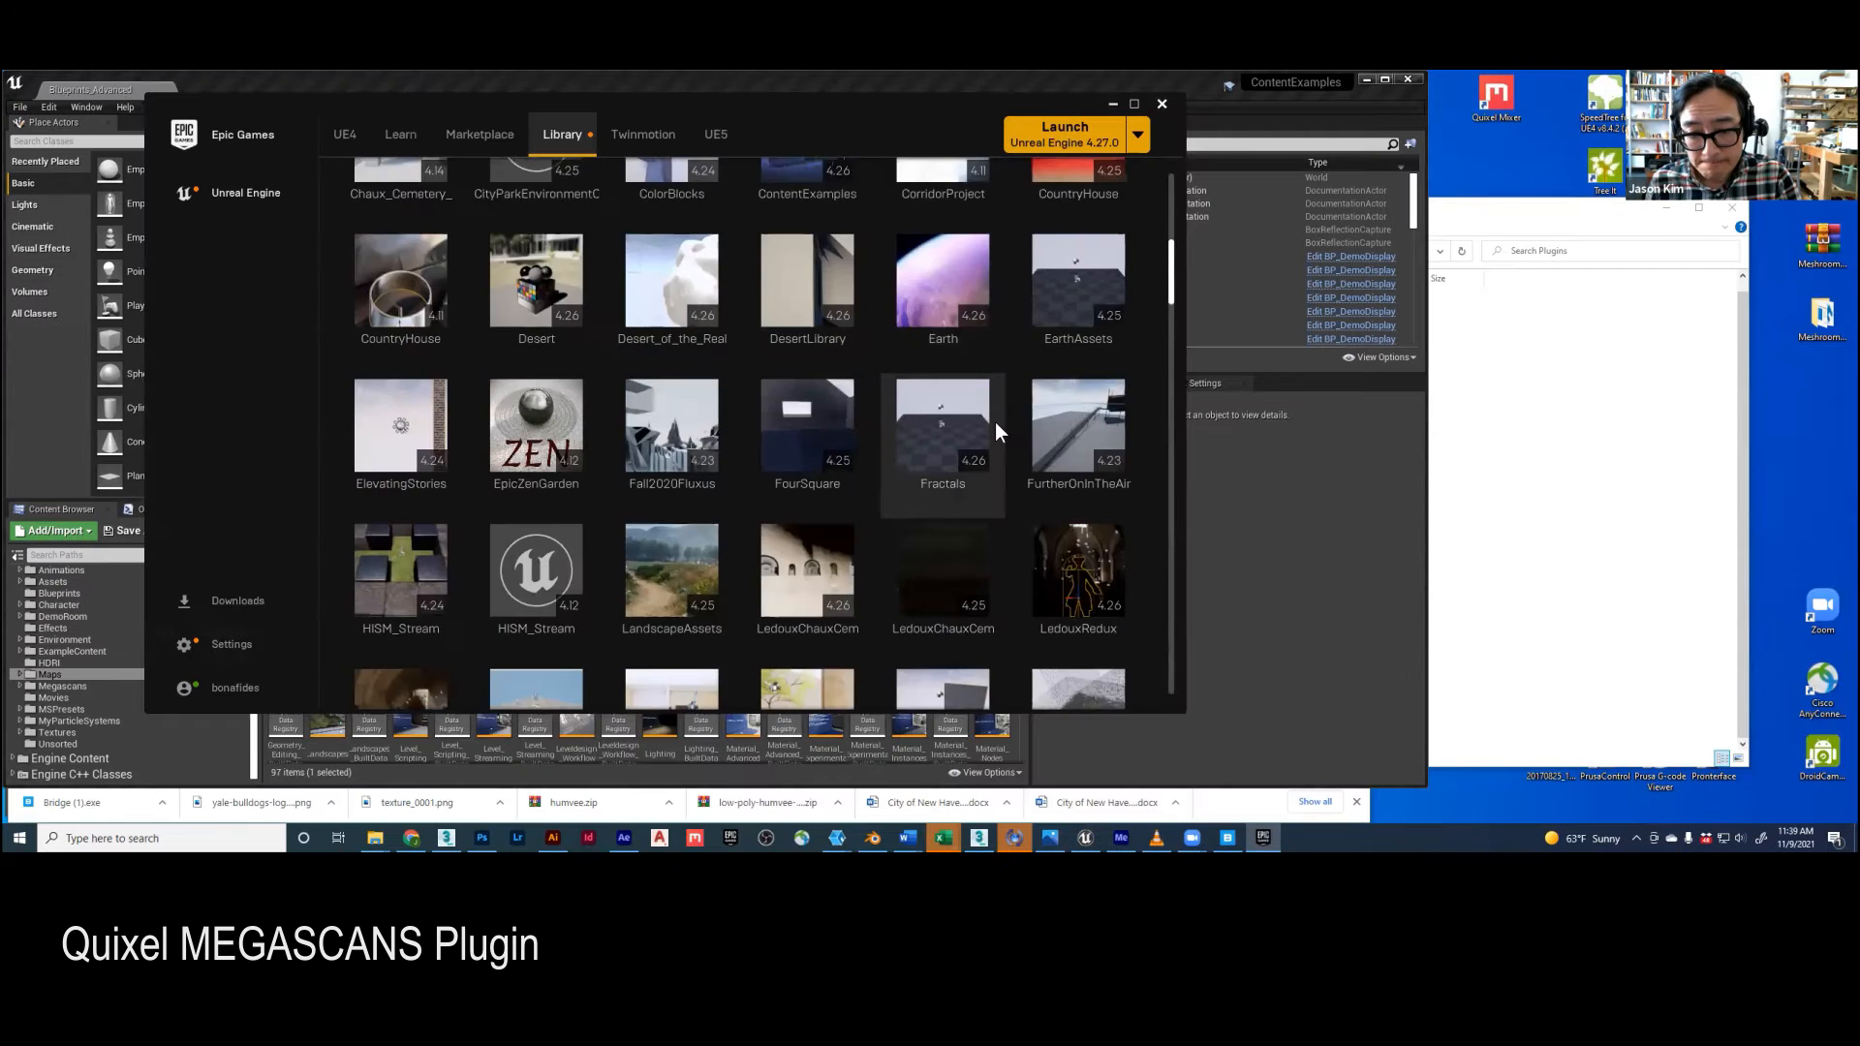
{"action": "scroll", "coordinate": [996, 421], "scroll_direction": "down", "scroll_amount": 3}
{"action": "scroll", "coordinate": [996, 415], "scroll_direction": "down", "scroll_amount": 1}
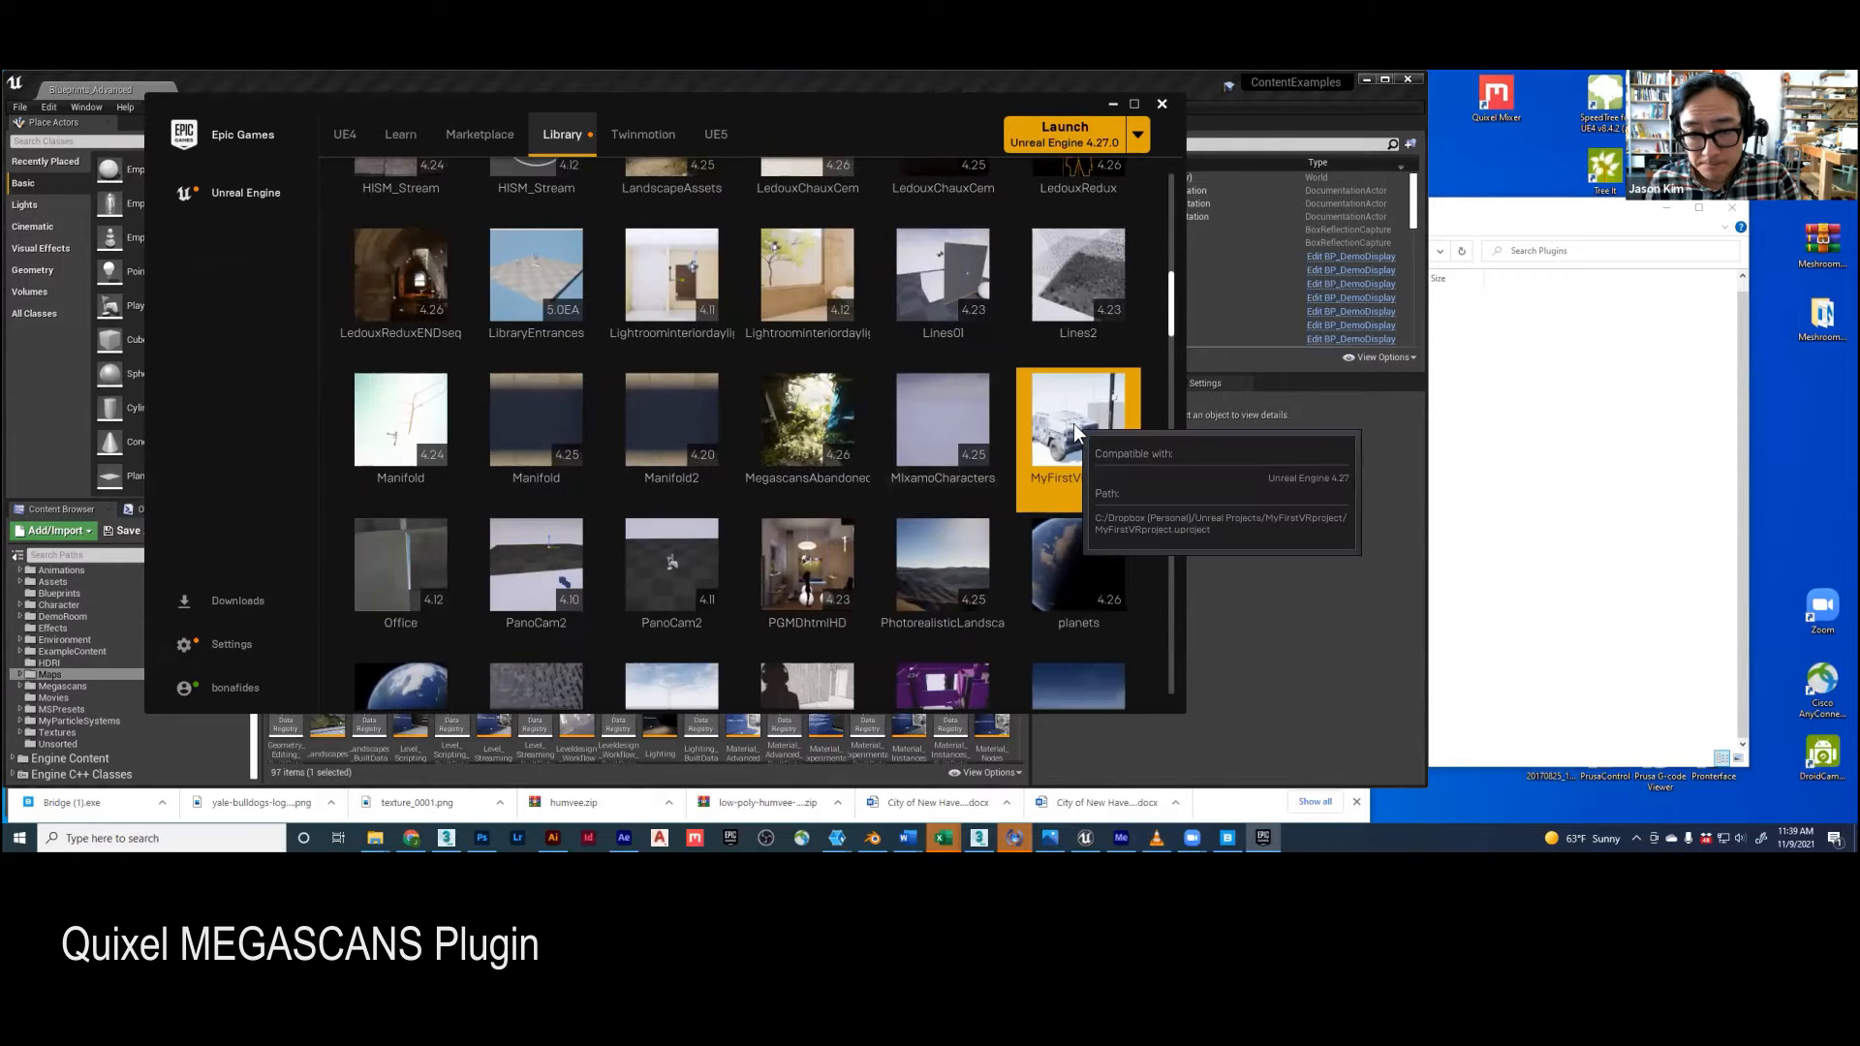
{"action": "double_click", "coordinate": [1079, 430]}
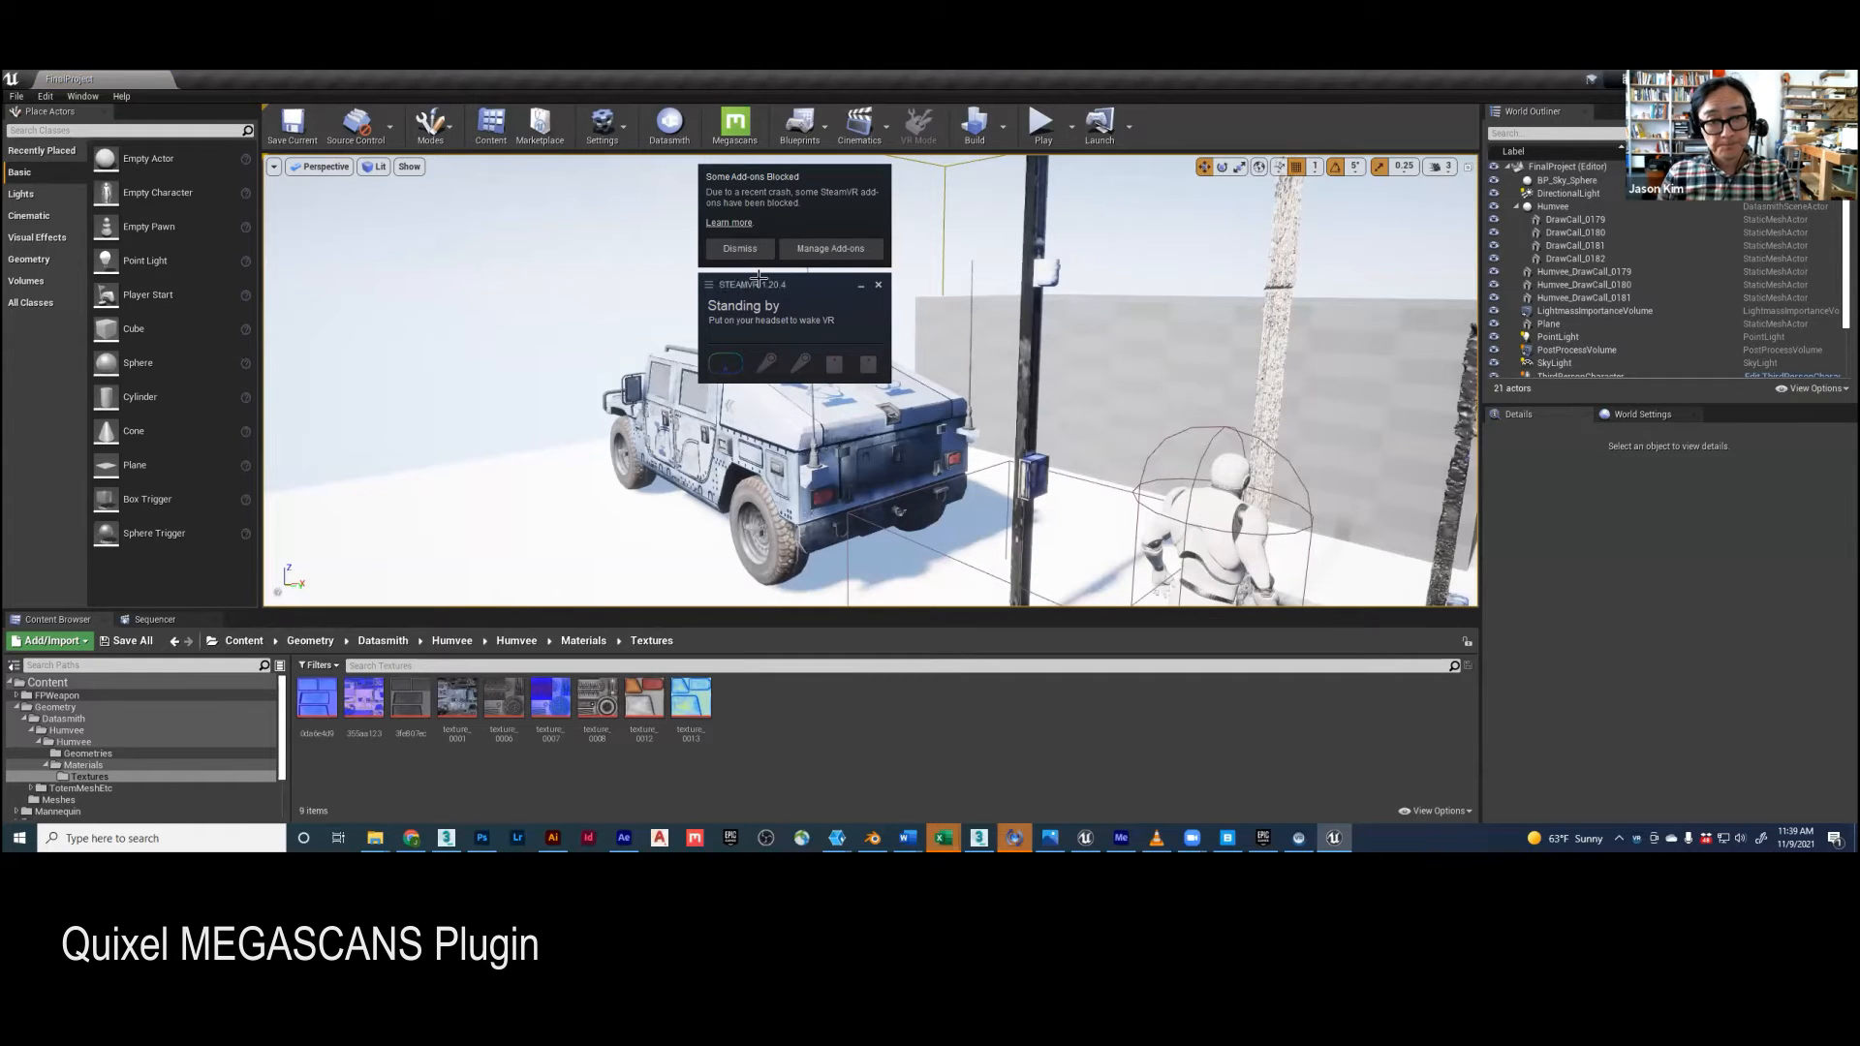
Step: Dismiss the blocked add-ons notice and close the SteamVR window
{"action": "left_click", "coordinate": [740, 248]}
{"action": "left_click", "coordinate": [877, 285]}
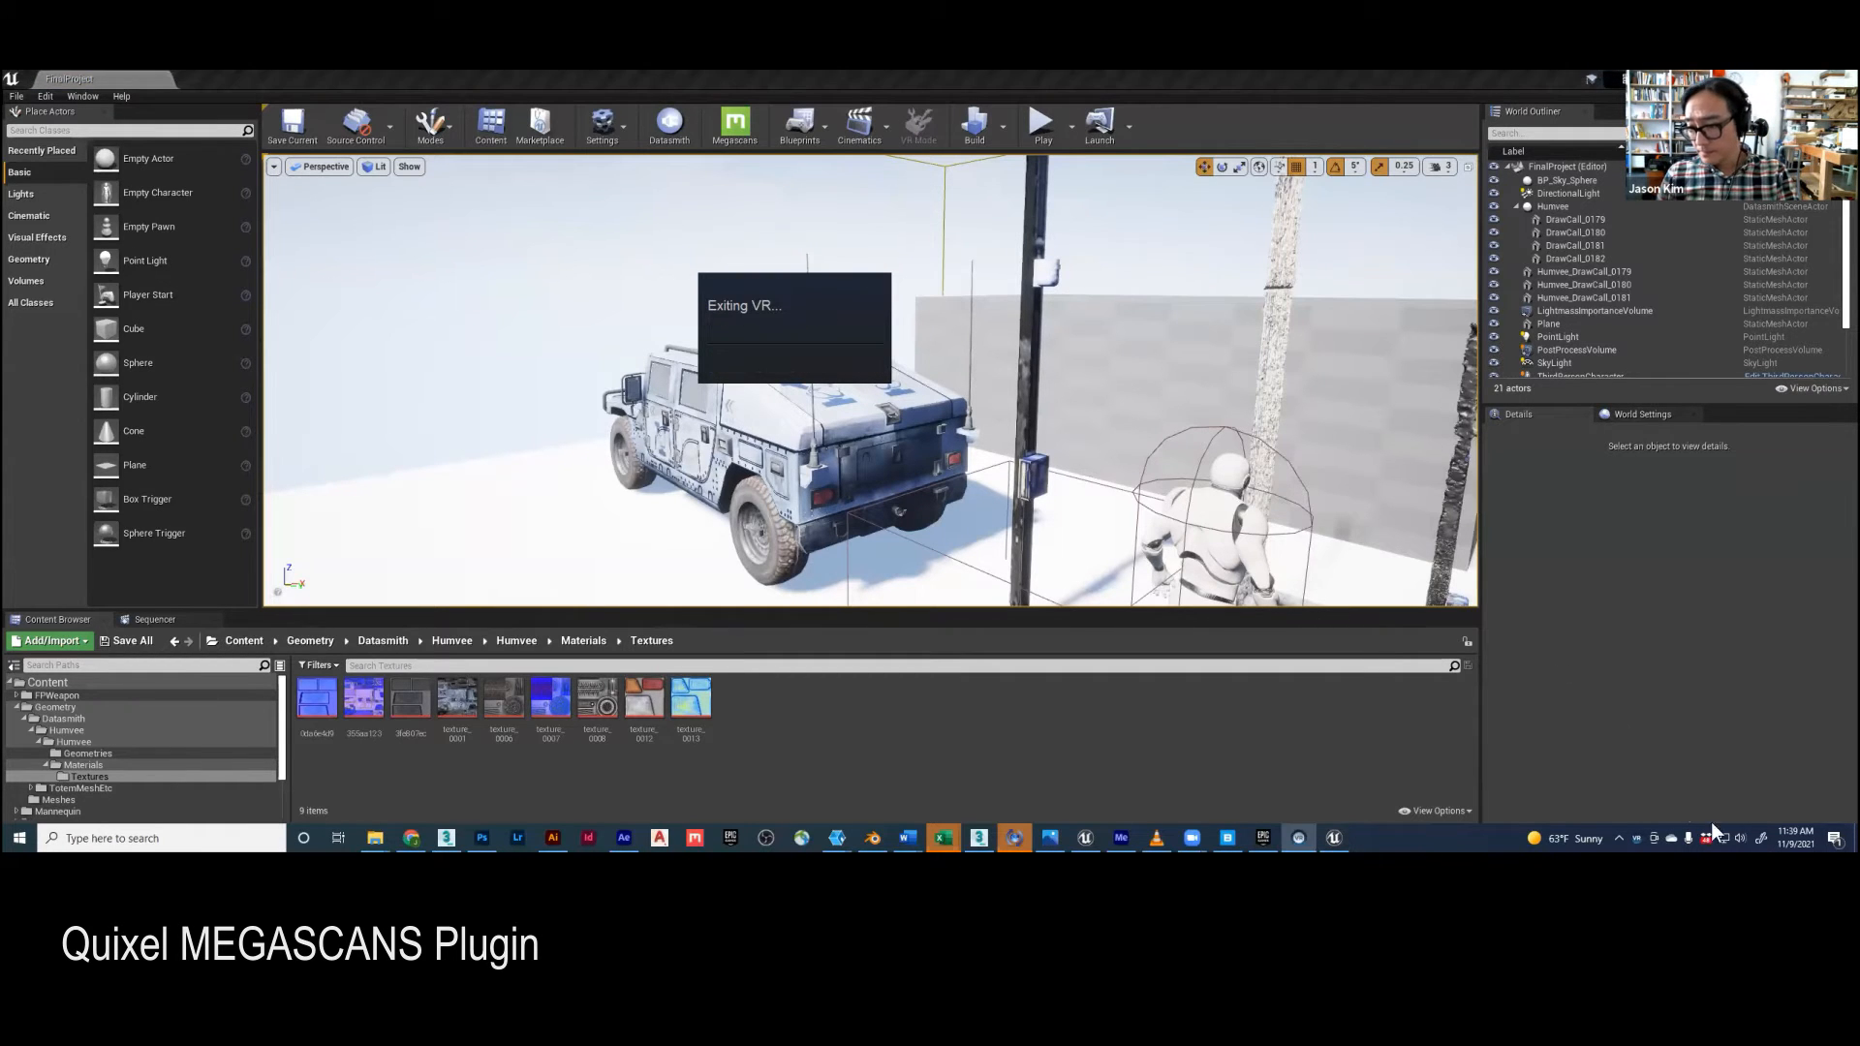
Step: Switch the Windows playback device to Speakers (Realtek(R) Audio) and set the volume to 28
{"action": "left_click", "coordinate": [1740, 838]}
{"action": "left_click", "coordinate": [1742, 771]}
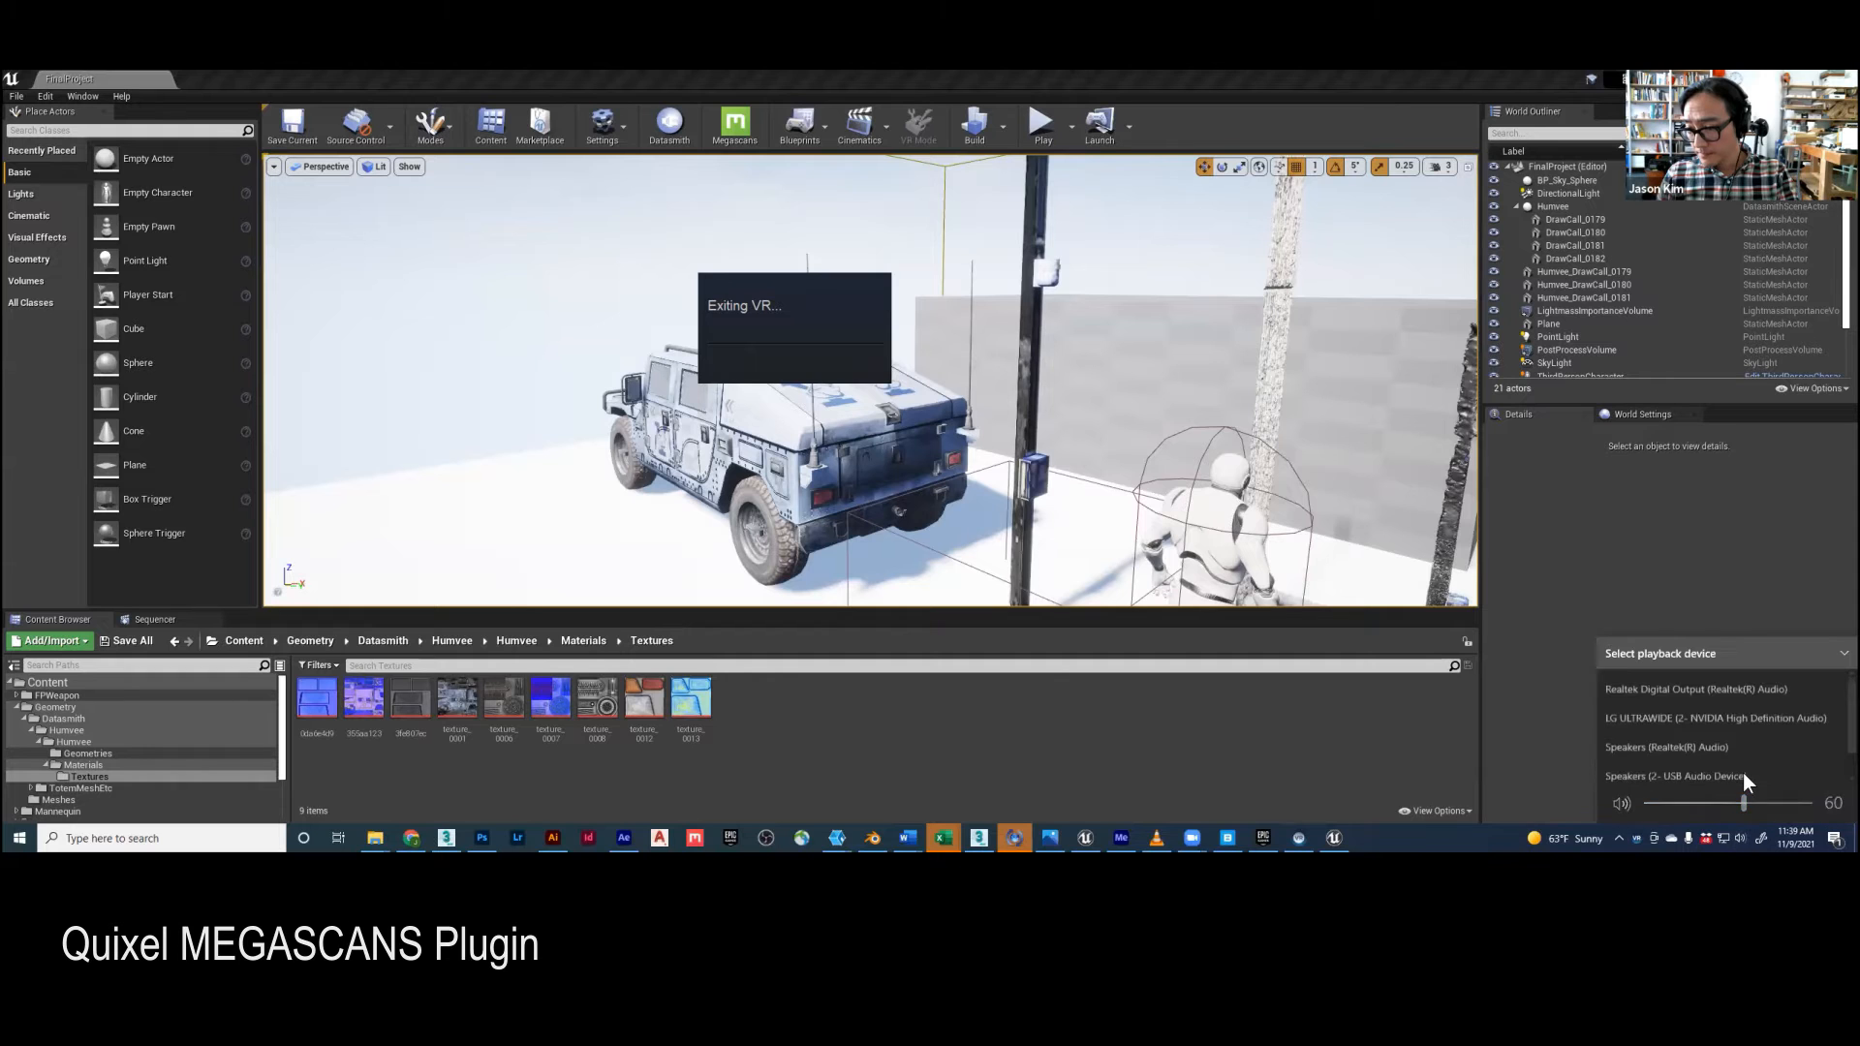
{"action": "left_click", "coordinate": [1723, 750]}
{"action": "left_click", "coordinate": [1694, 806]}
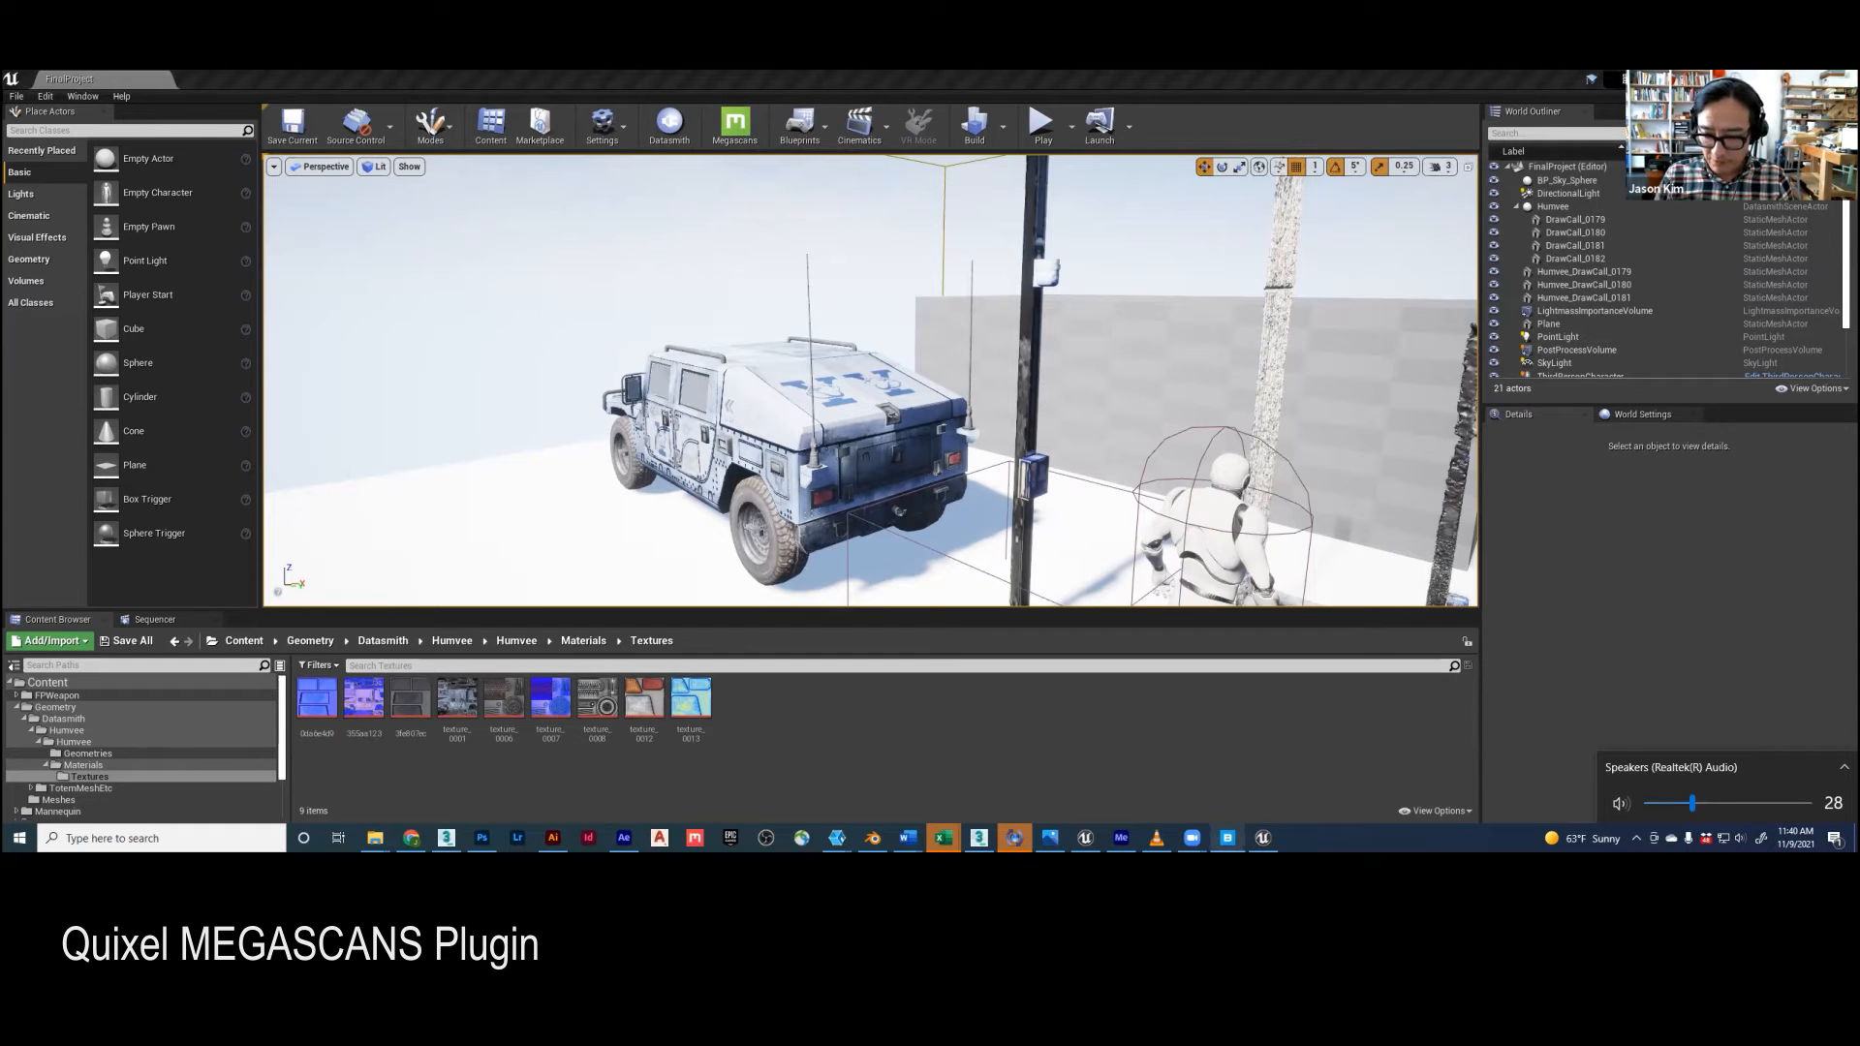
Step: Switch to Quixel Bridge and open the ArchViz collection
{"action": "mouse_move", "coordinate": [1227, 839]}
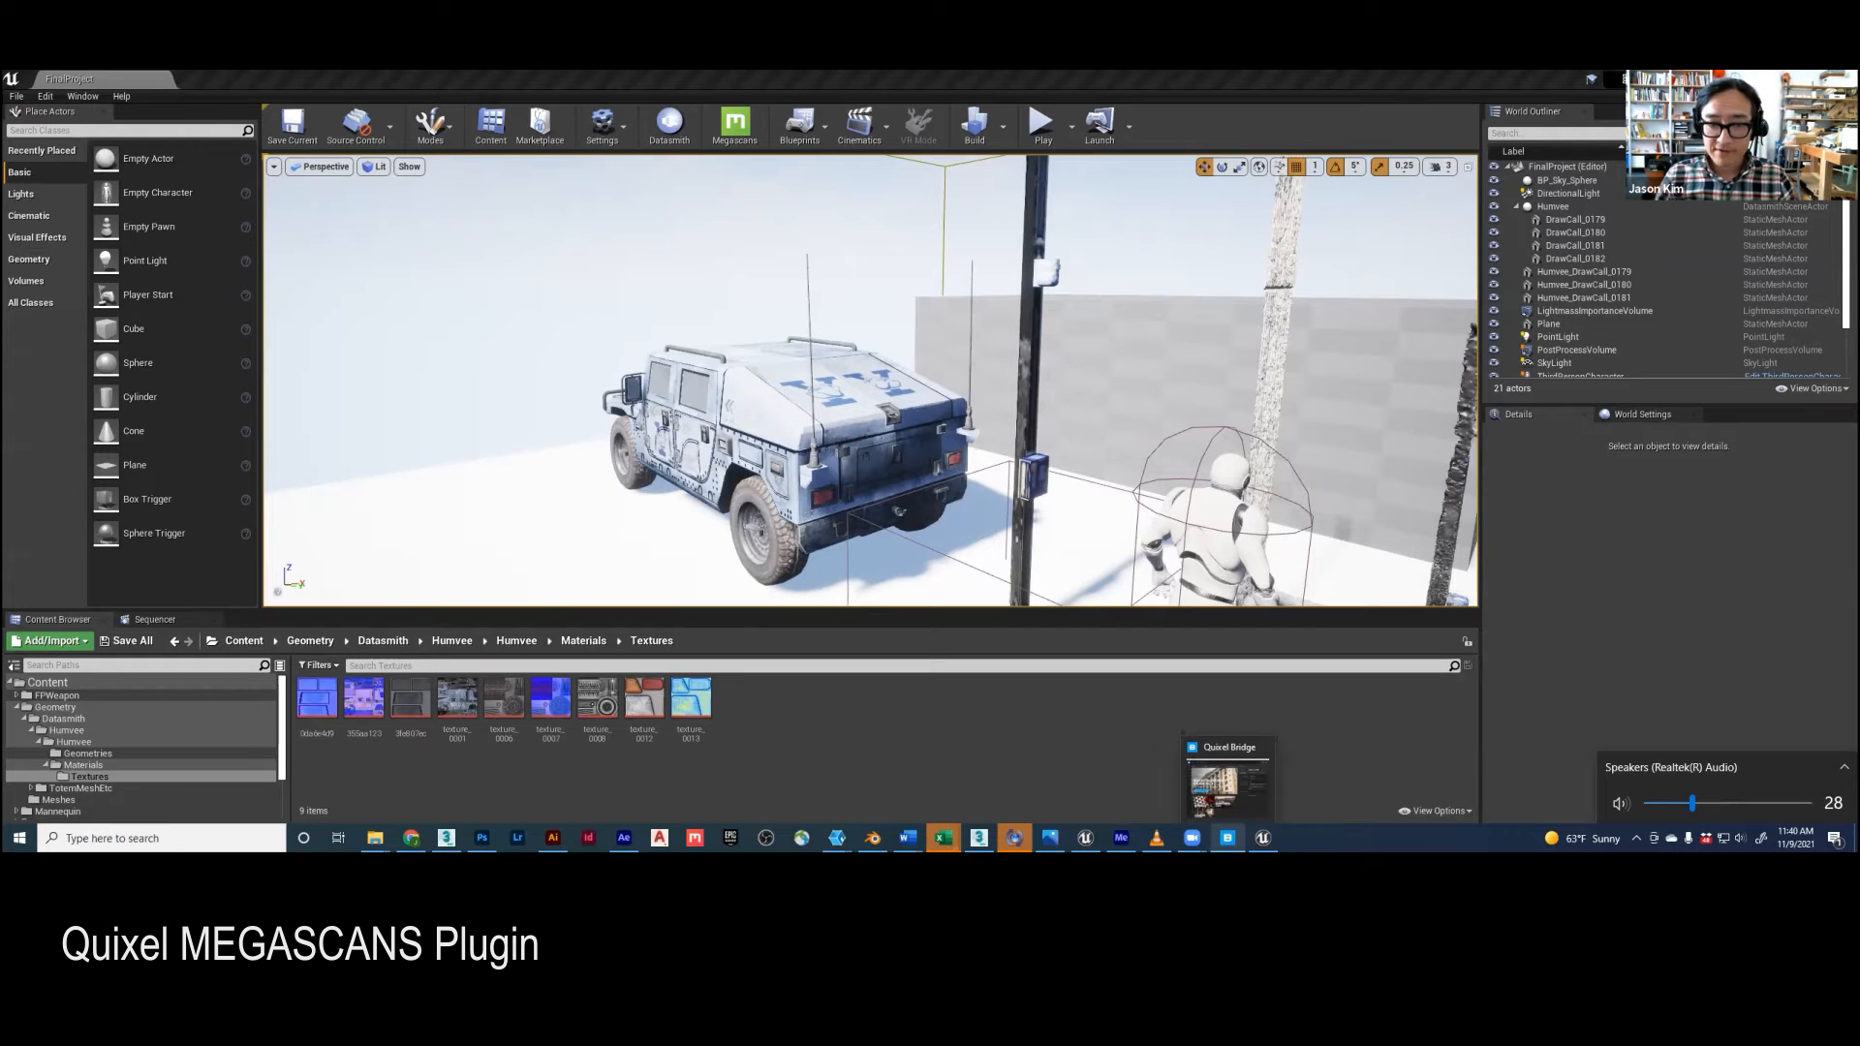
{"action": "left_click", "coordinate": [1184, 816]}
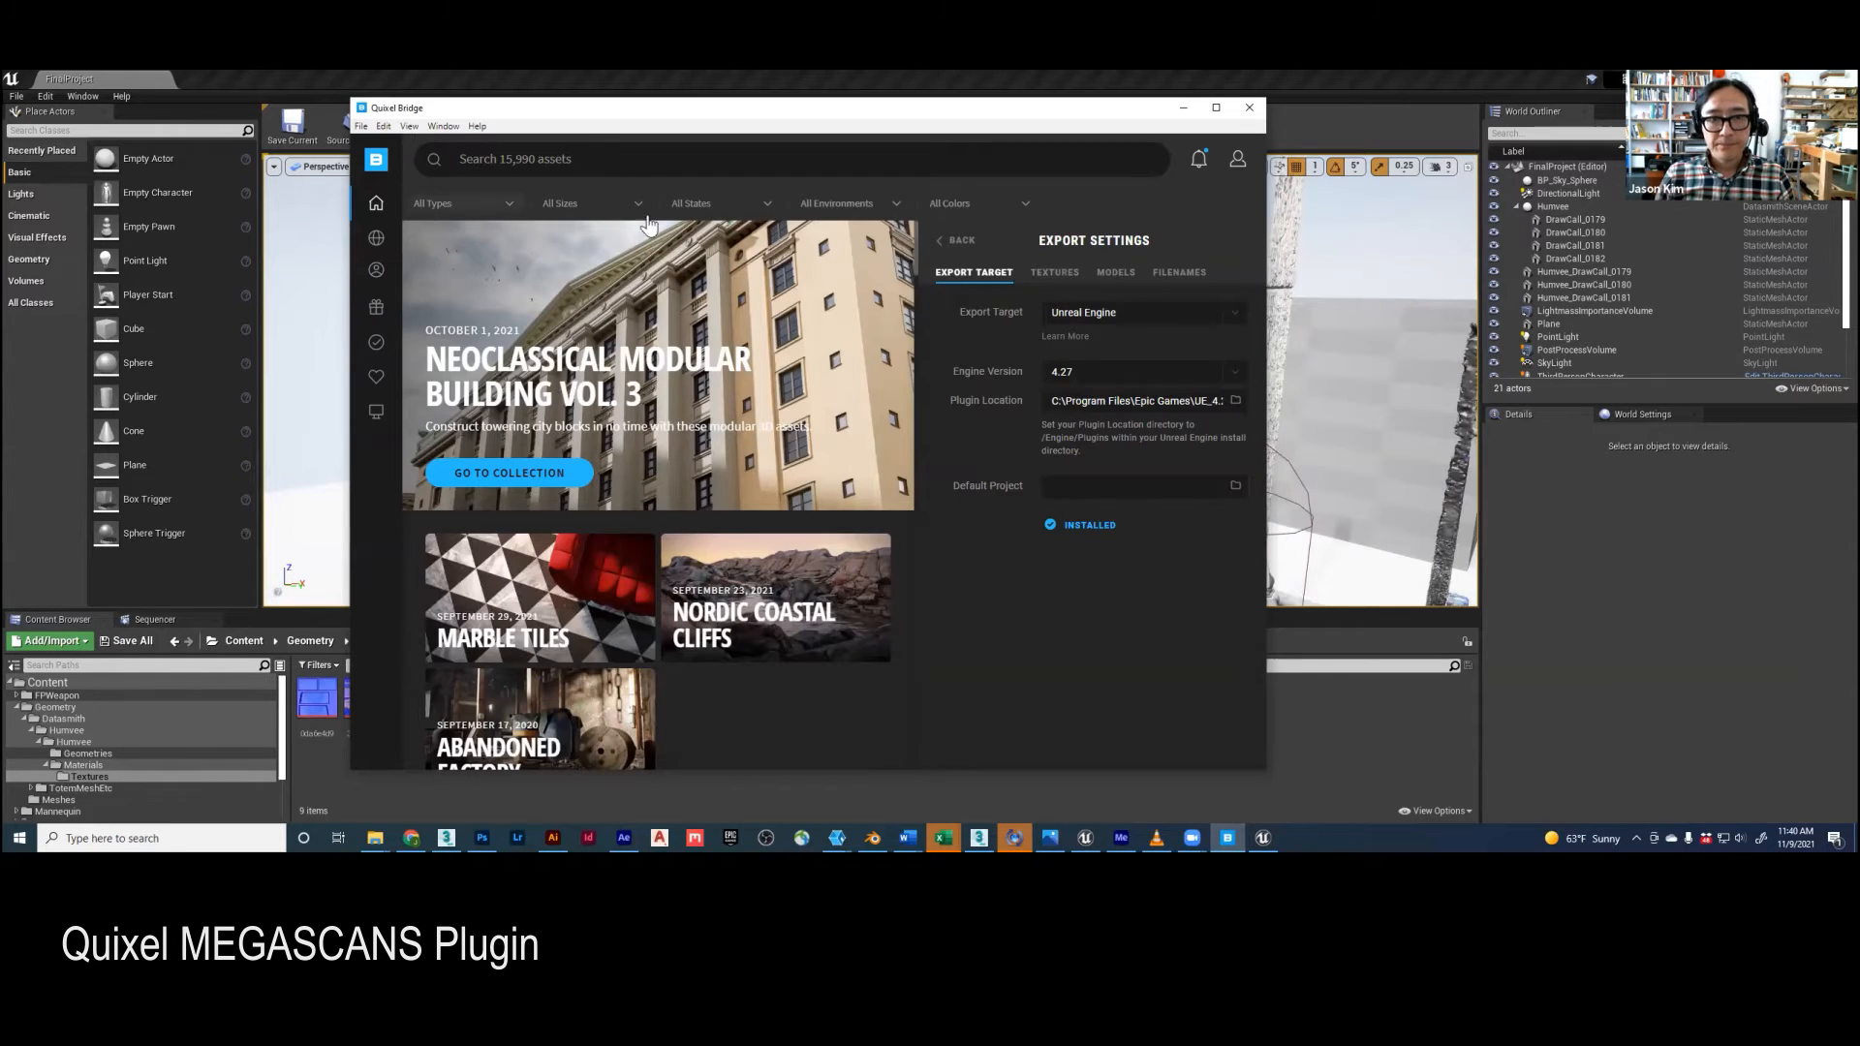
{"action": "mouse_move", "coordinate": [356, 262]}
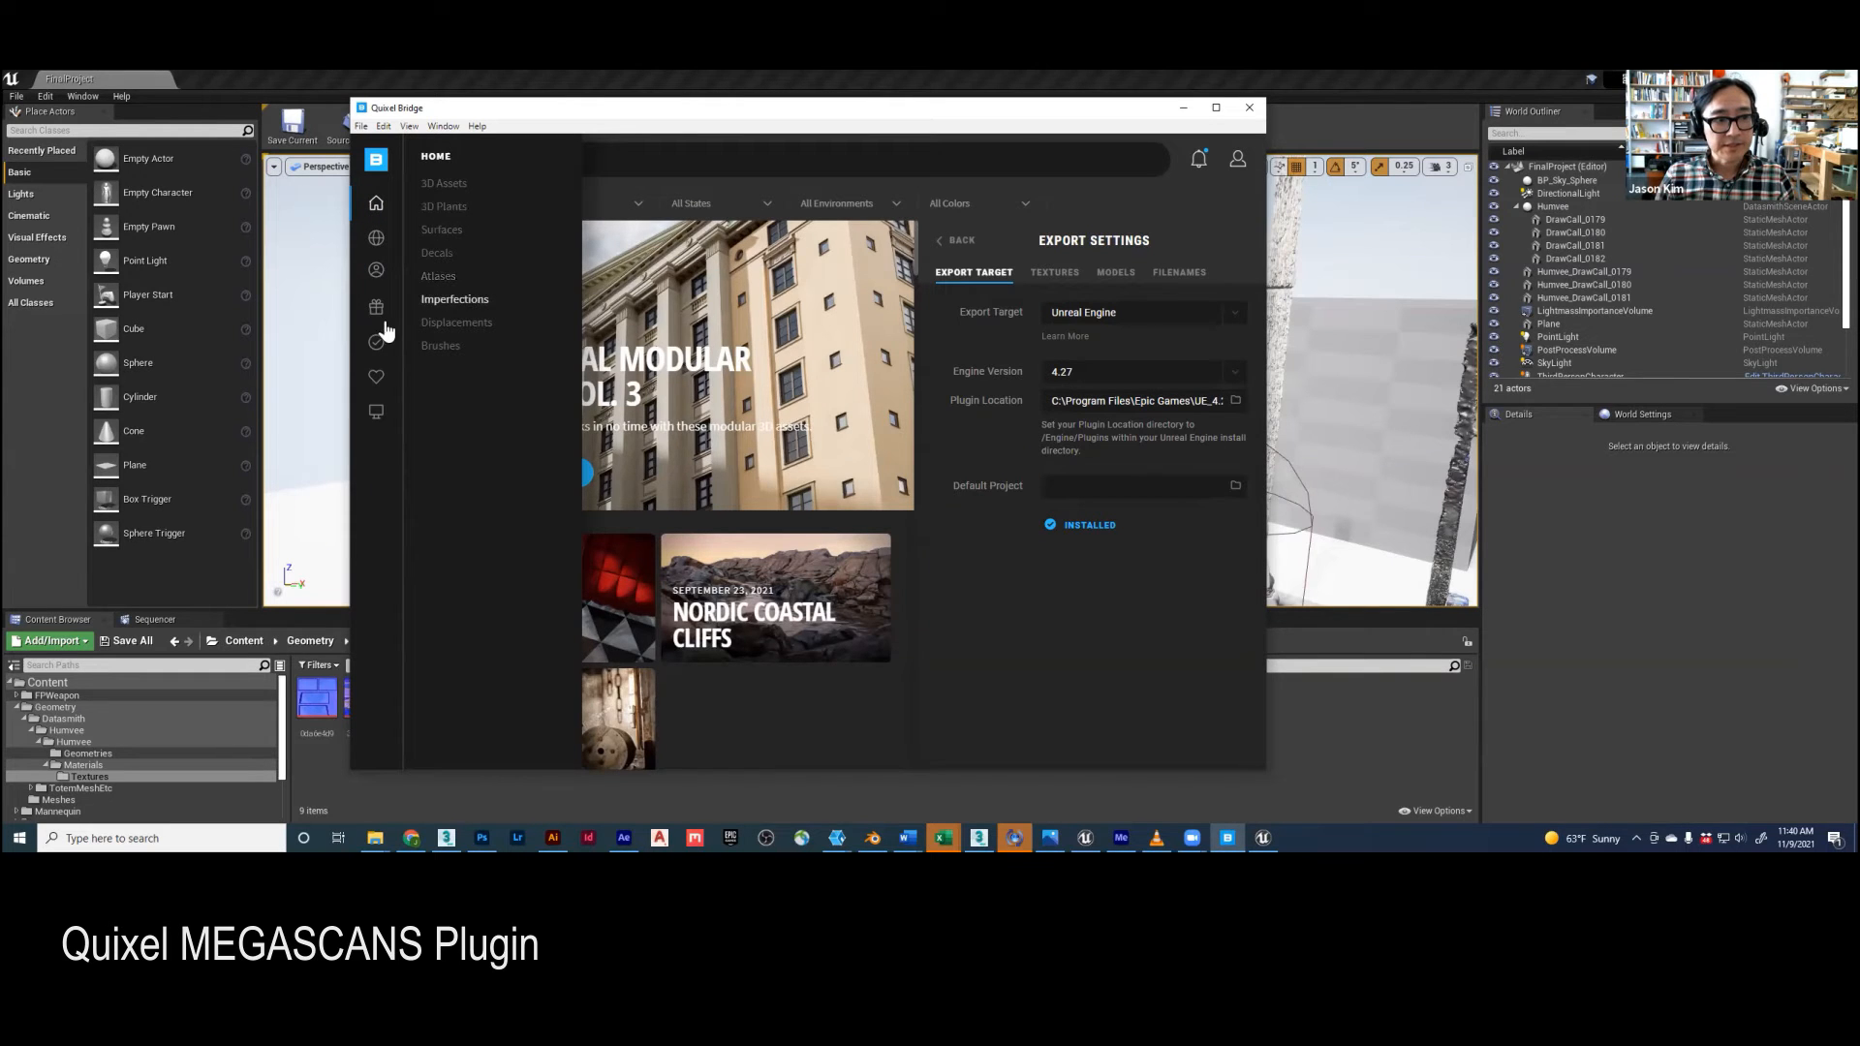
{"action": "left_click", "coordinate": [376, 240]}
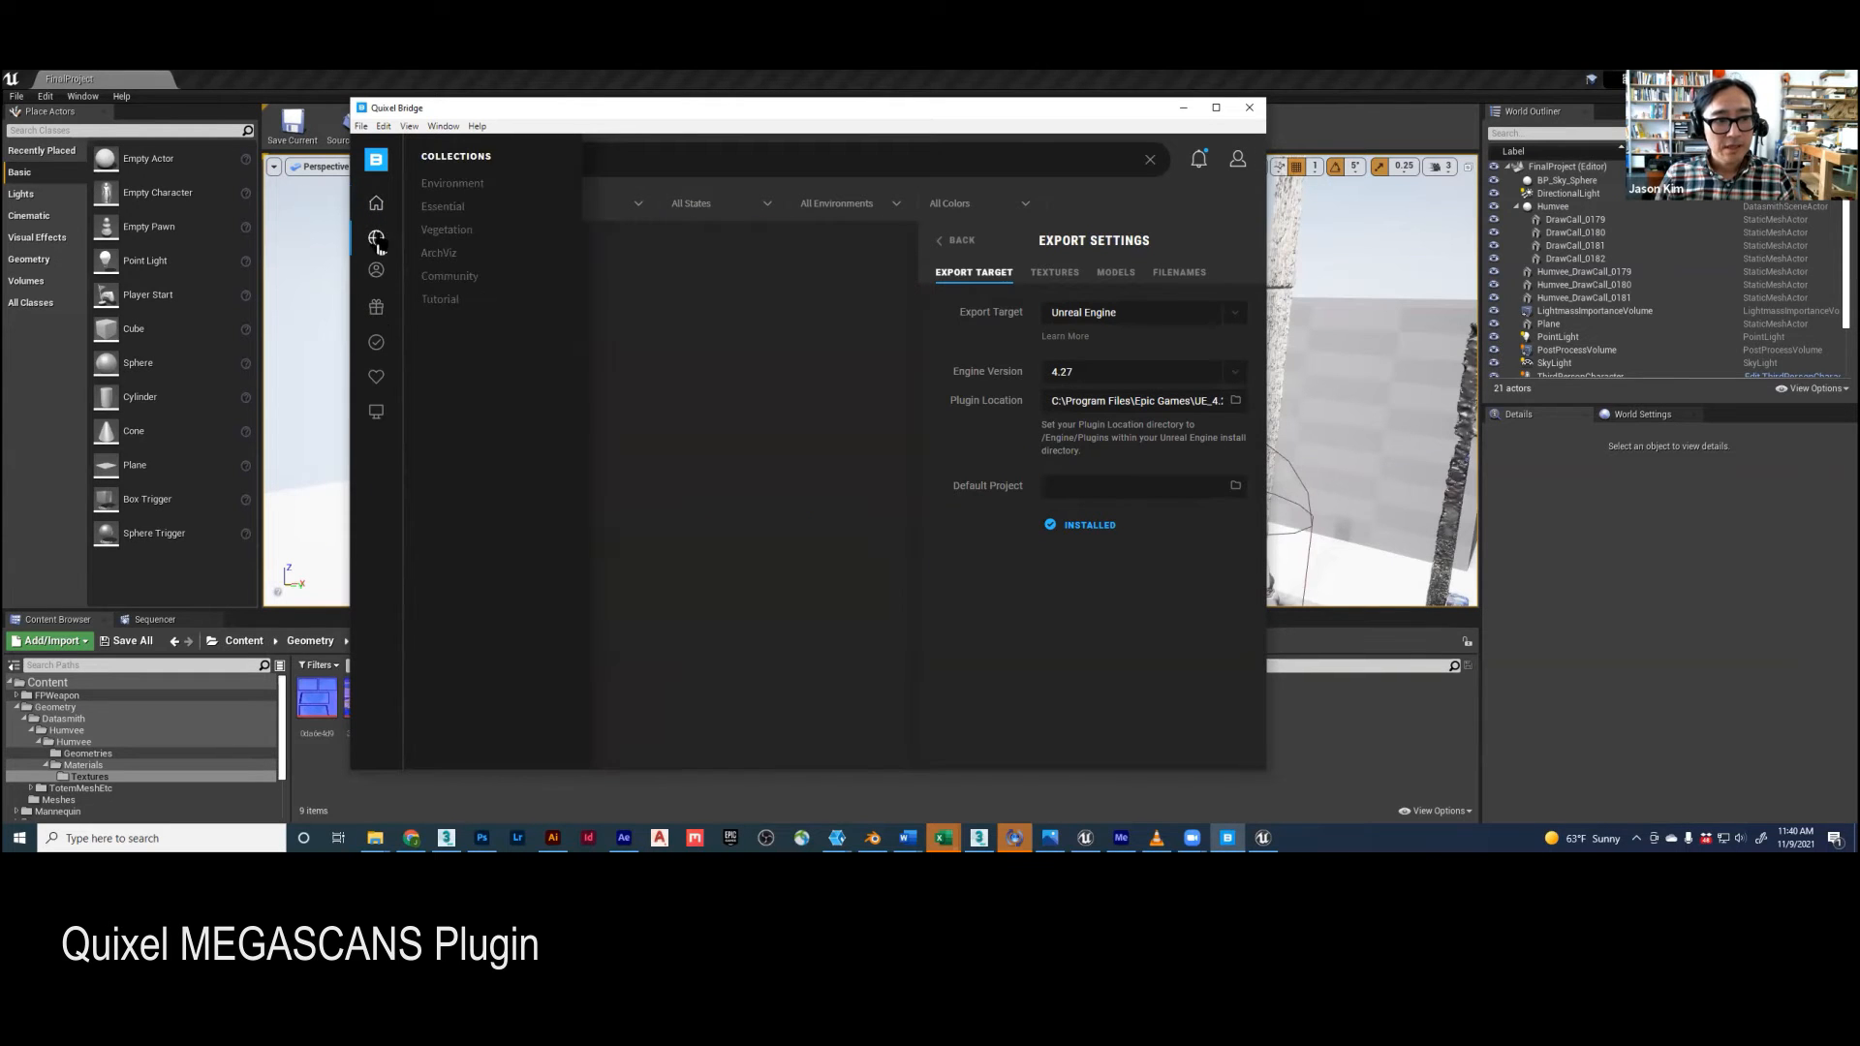
{"action": "left_click", "coordinate": [438, 252]}
{"action": "scroll", "coordinate": [746, 370], "scroll_direction": "down", "scroll_amount": 3}
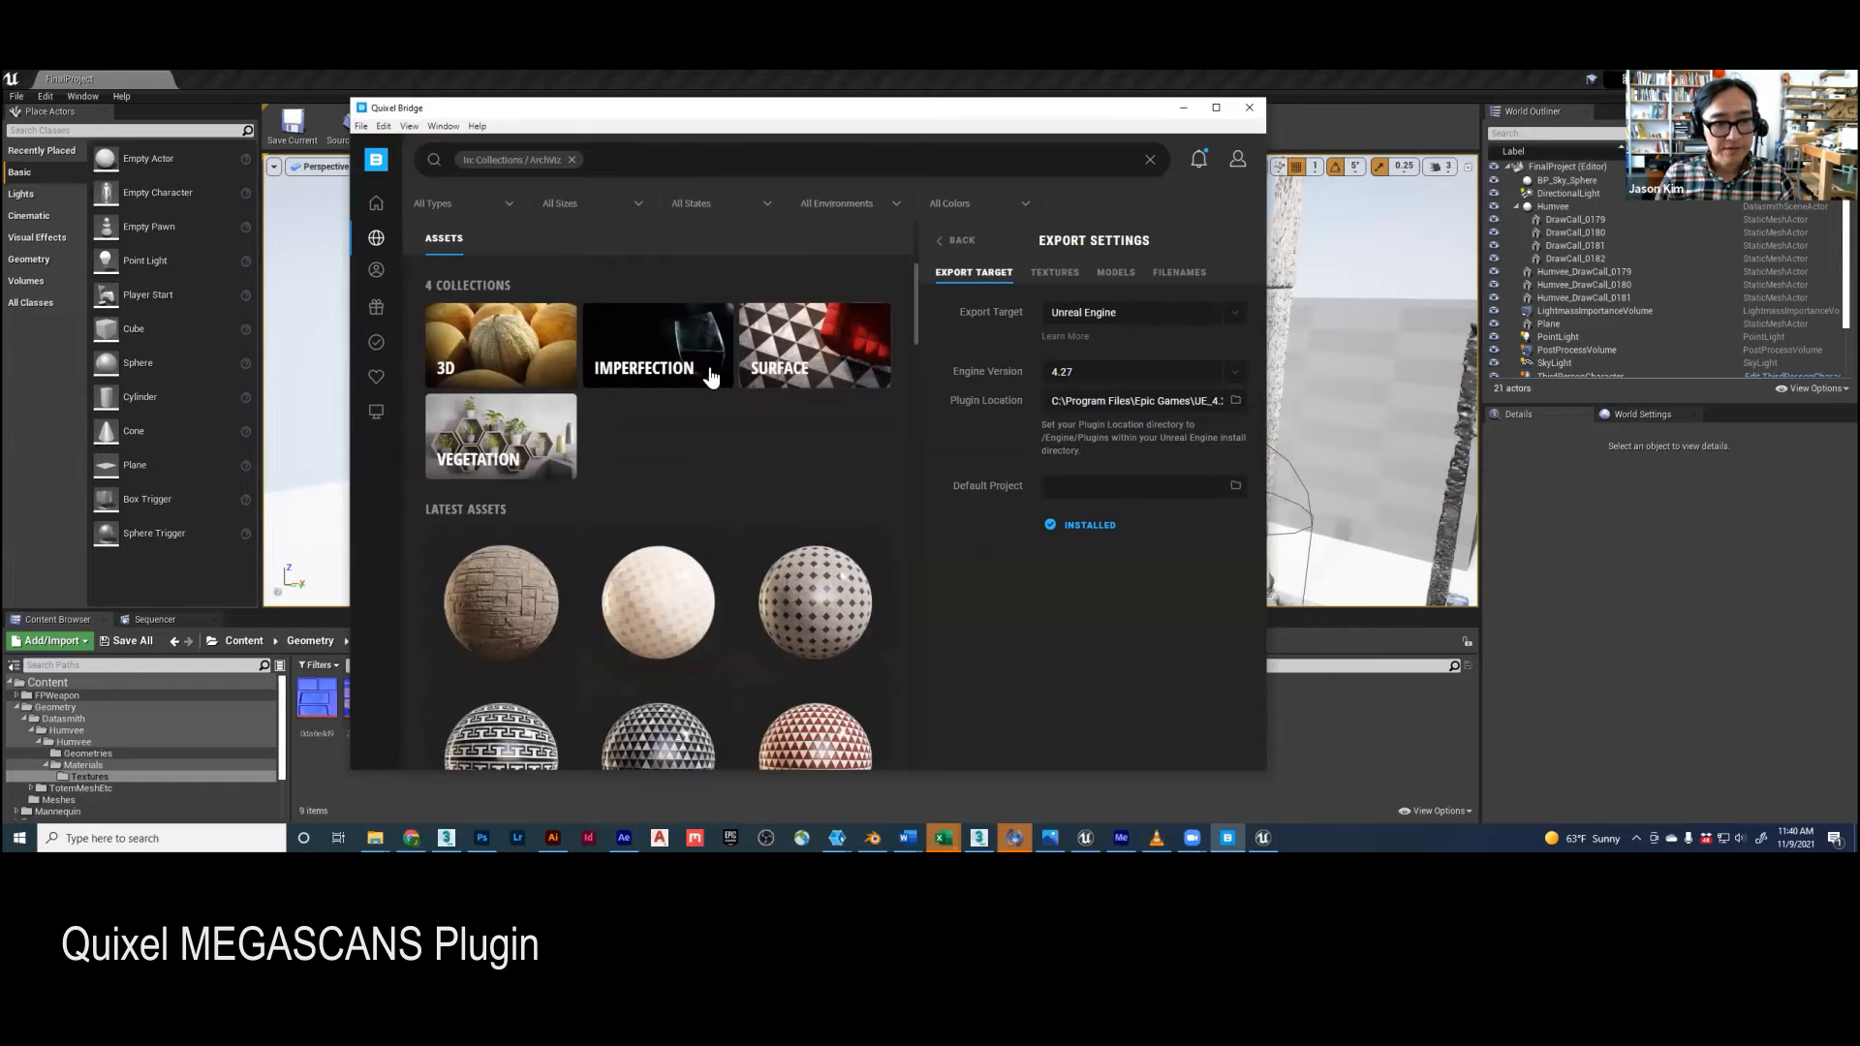
Step: Open the Definitive Fruits collection under ArchViz 3D and export the Melon asset to the Unreal project
{"action": "left_click", "coordinate": [494, 350]}
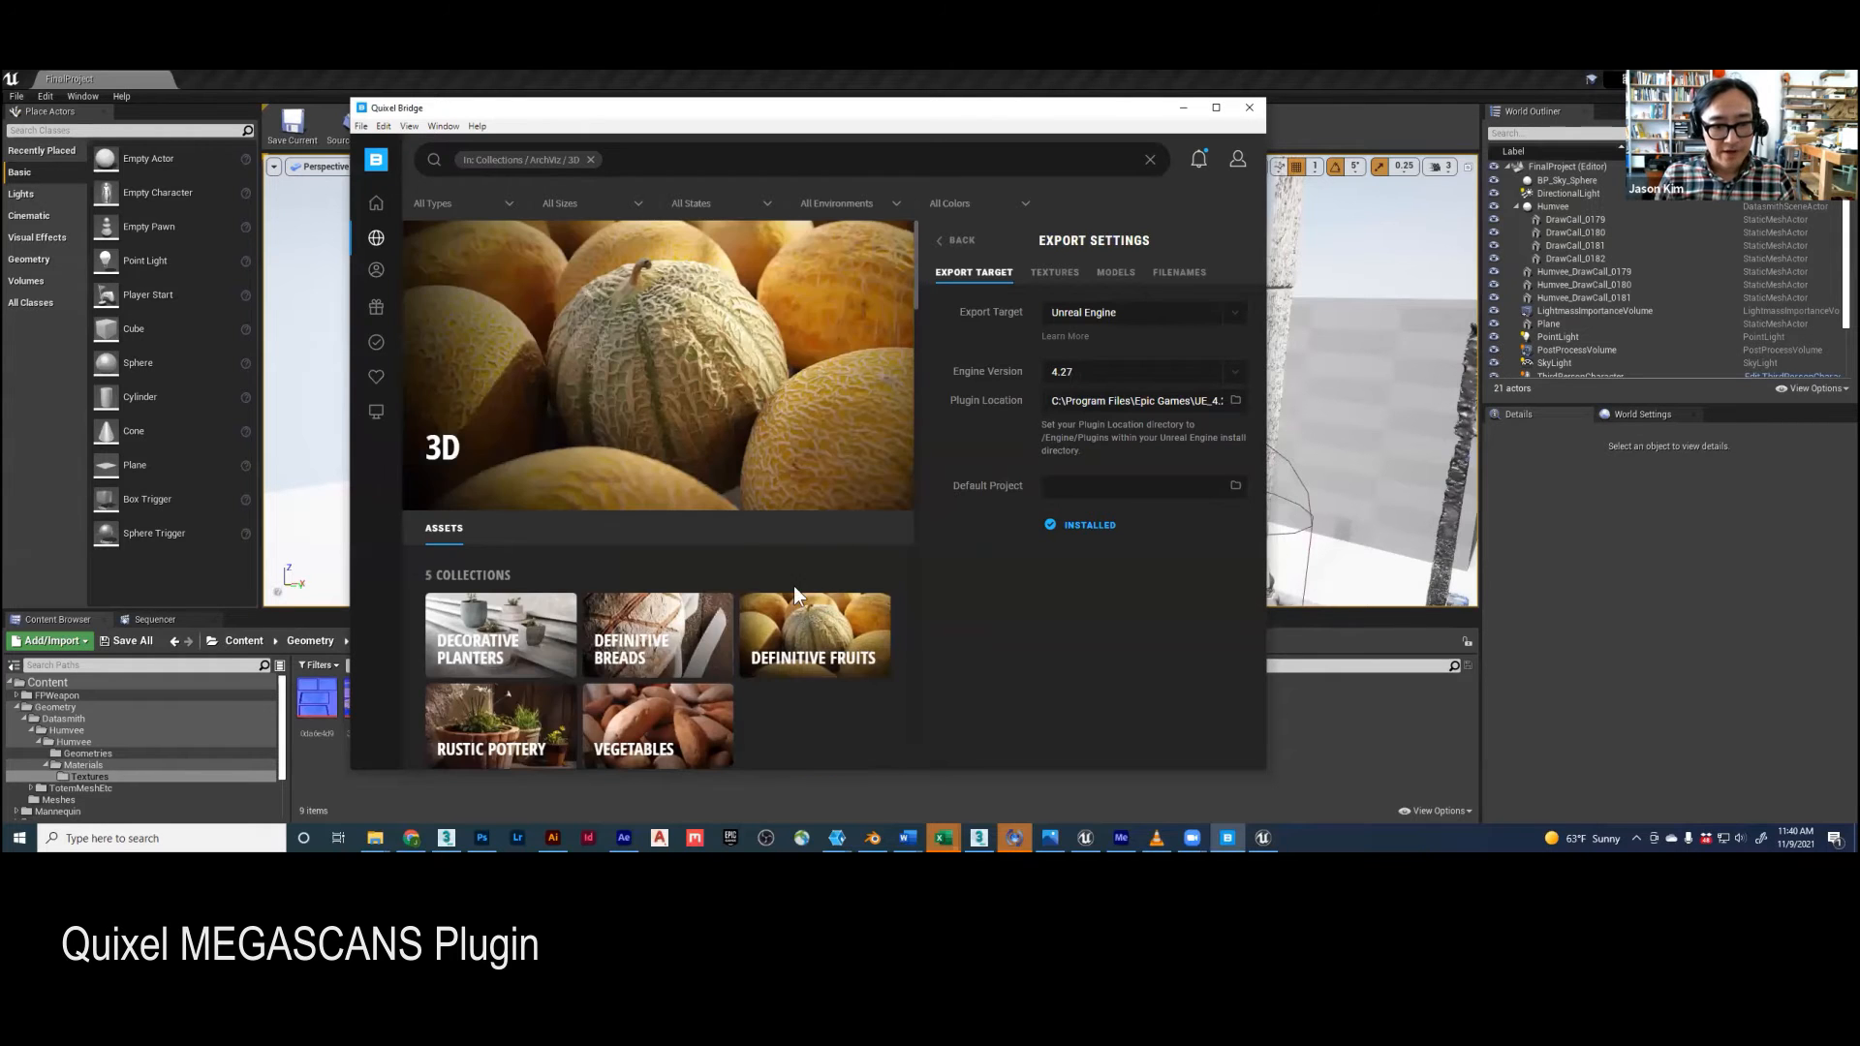
{"action": "scroll", "coordinate": [813, 494], "scroll_direction": "down", "scroll_amount": 4}
{"action": "scroll", "coordinate": [805, 504], "scroll_direction": "up", "scroll_amount": 5}
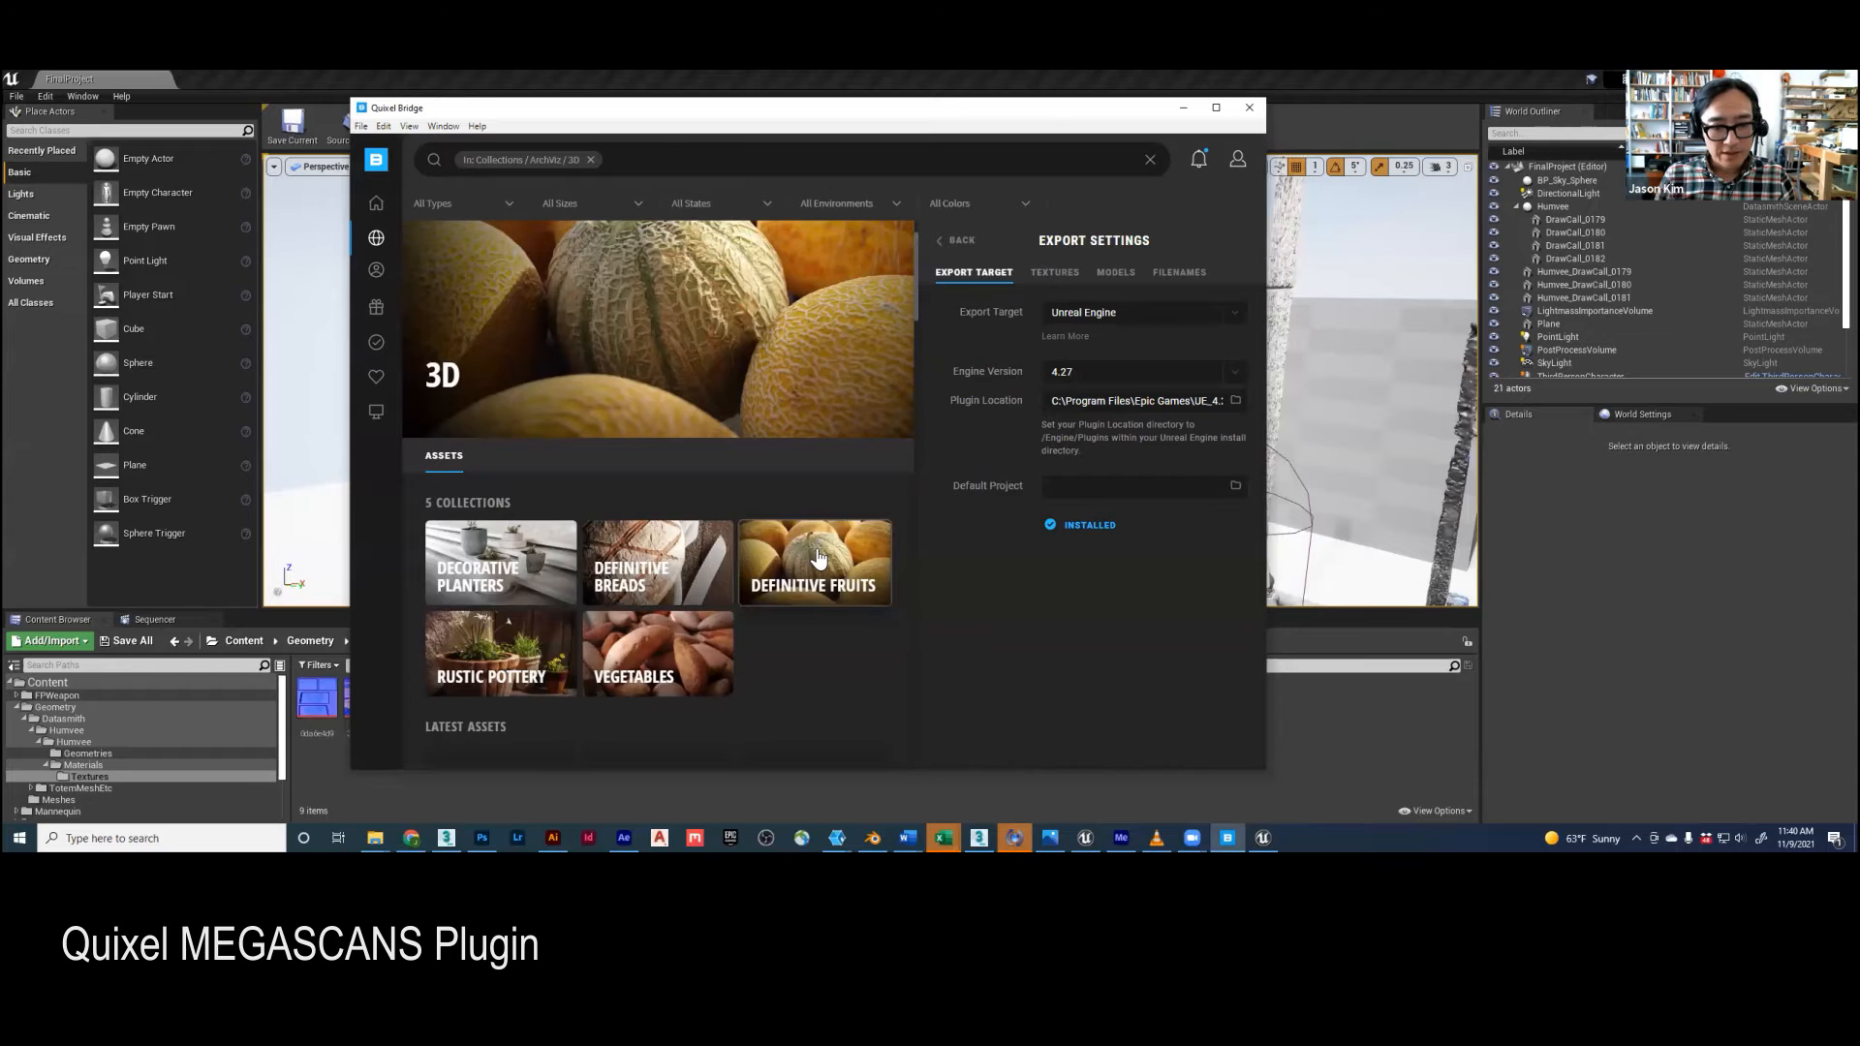
{"action": "left_click", "coordinate": [819, 554]}
{"action": "scroll", "coordinate": [758, 494], "scroll_direction": "down", "scroll_amount": 4}
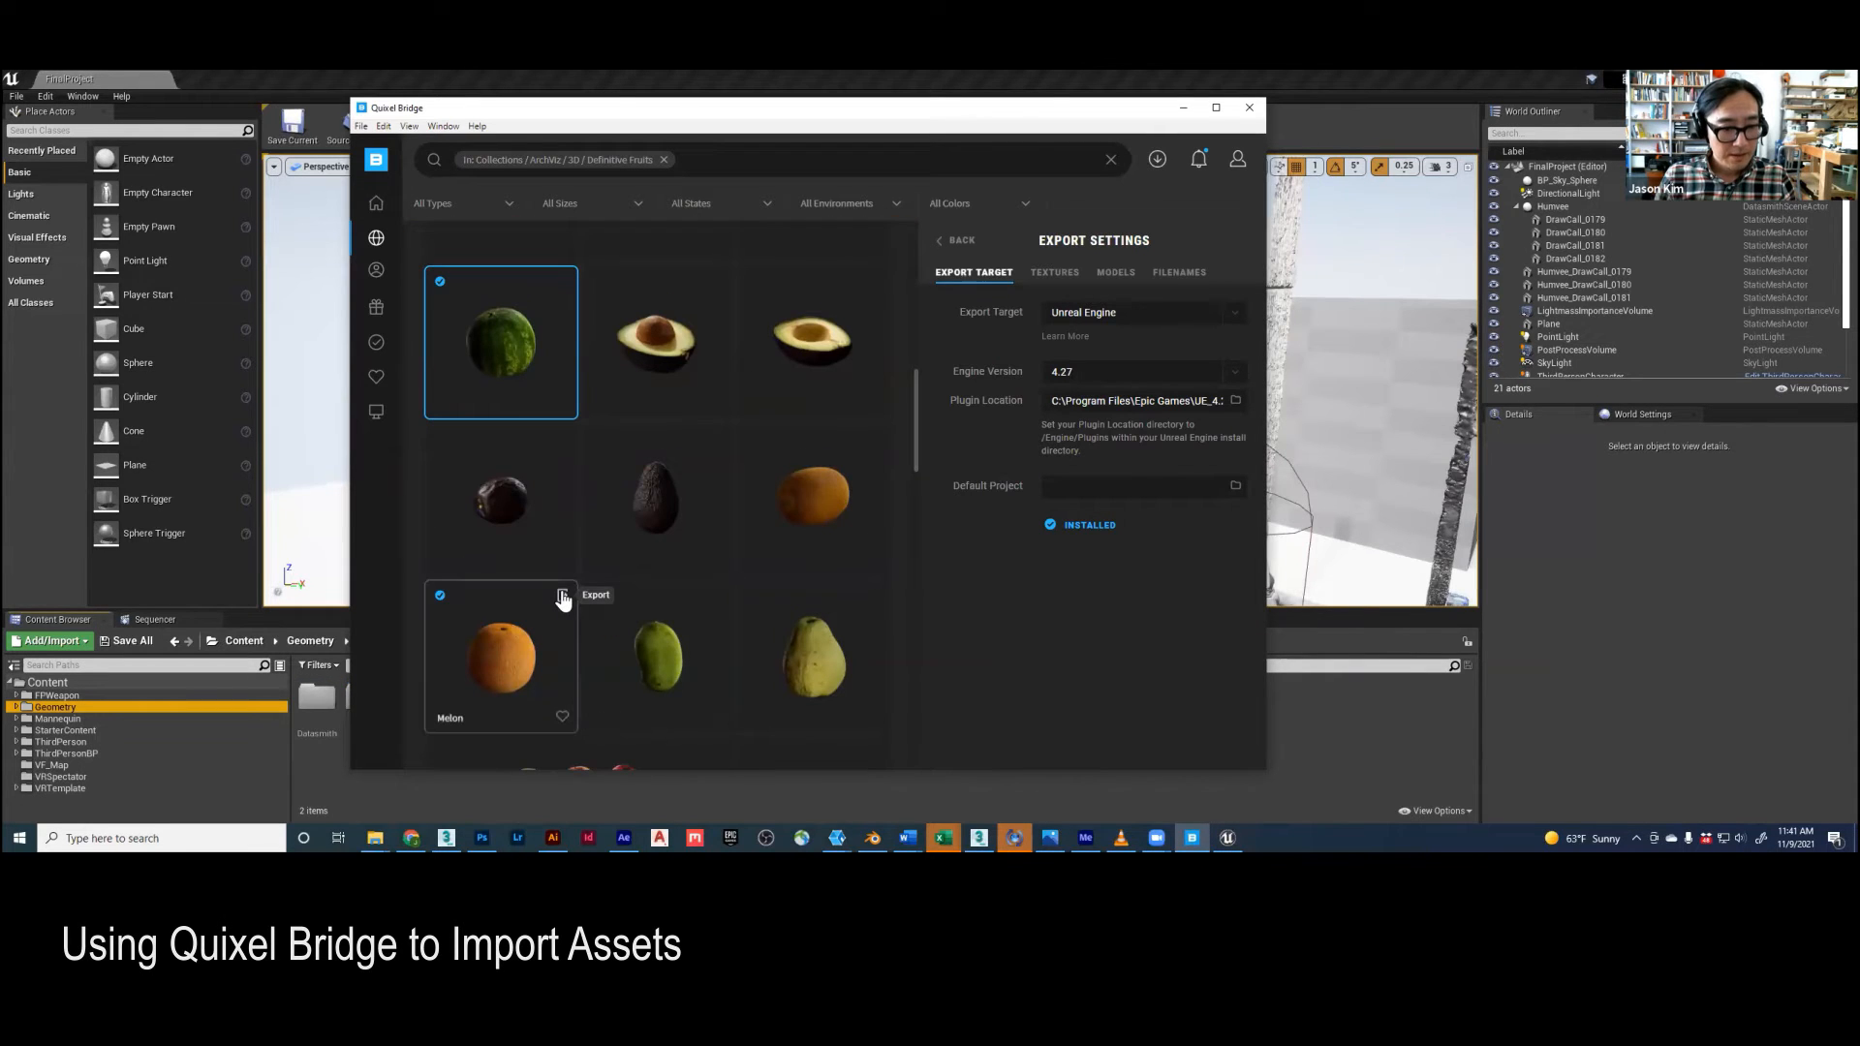
{"action": "left_click", "coordinate": [563, 597]}
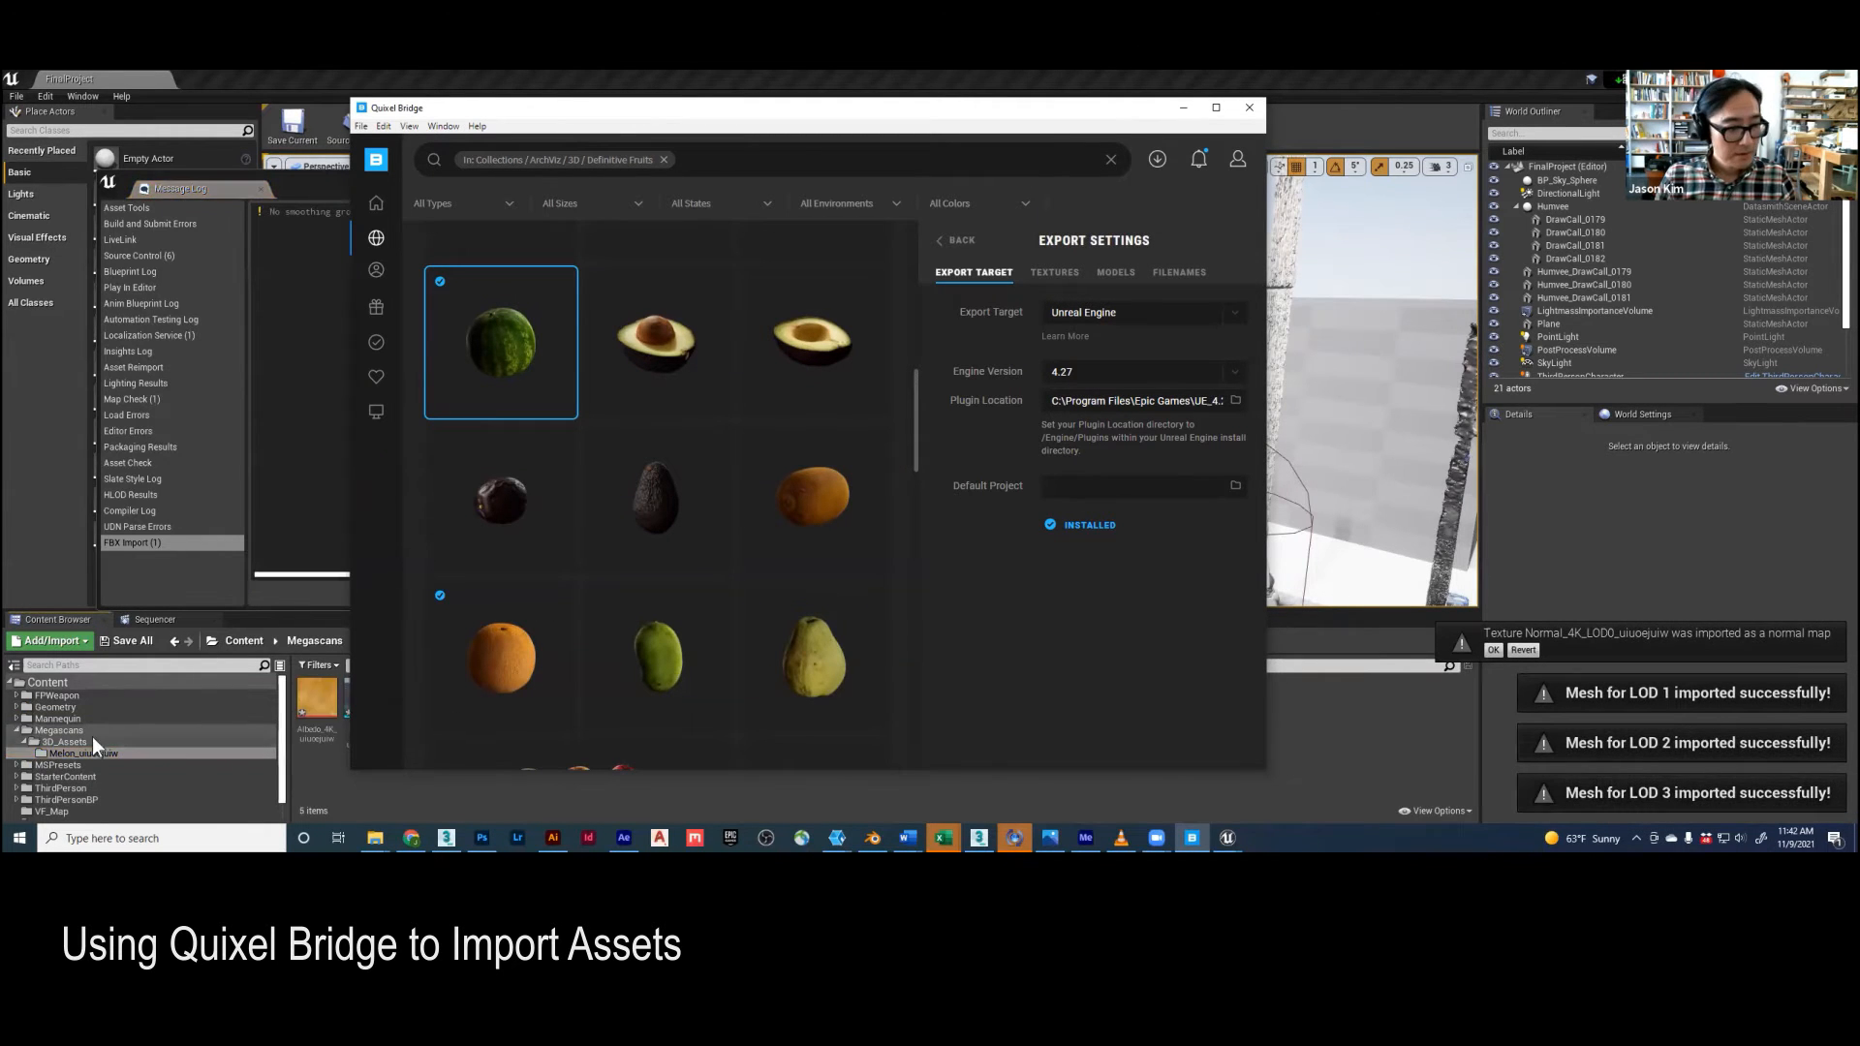
Step: Switch to Unreal Editor and close the Message Log window
{"action": "left_click", "coordinate": [288, 85]}
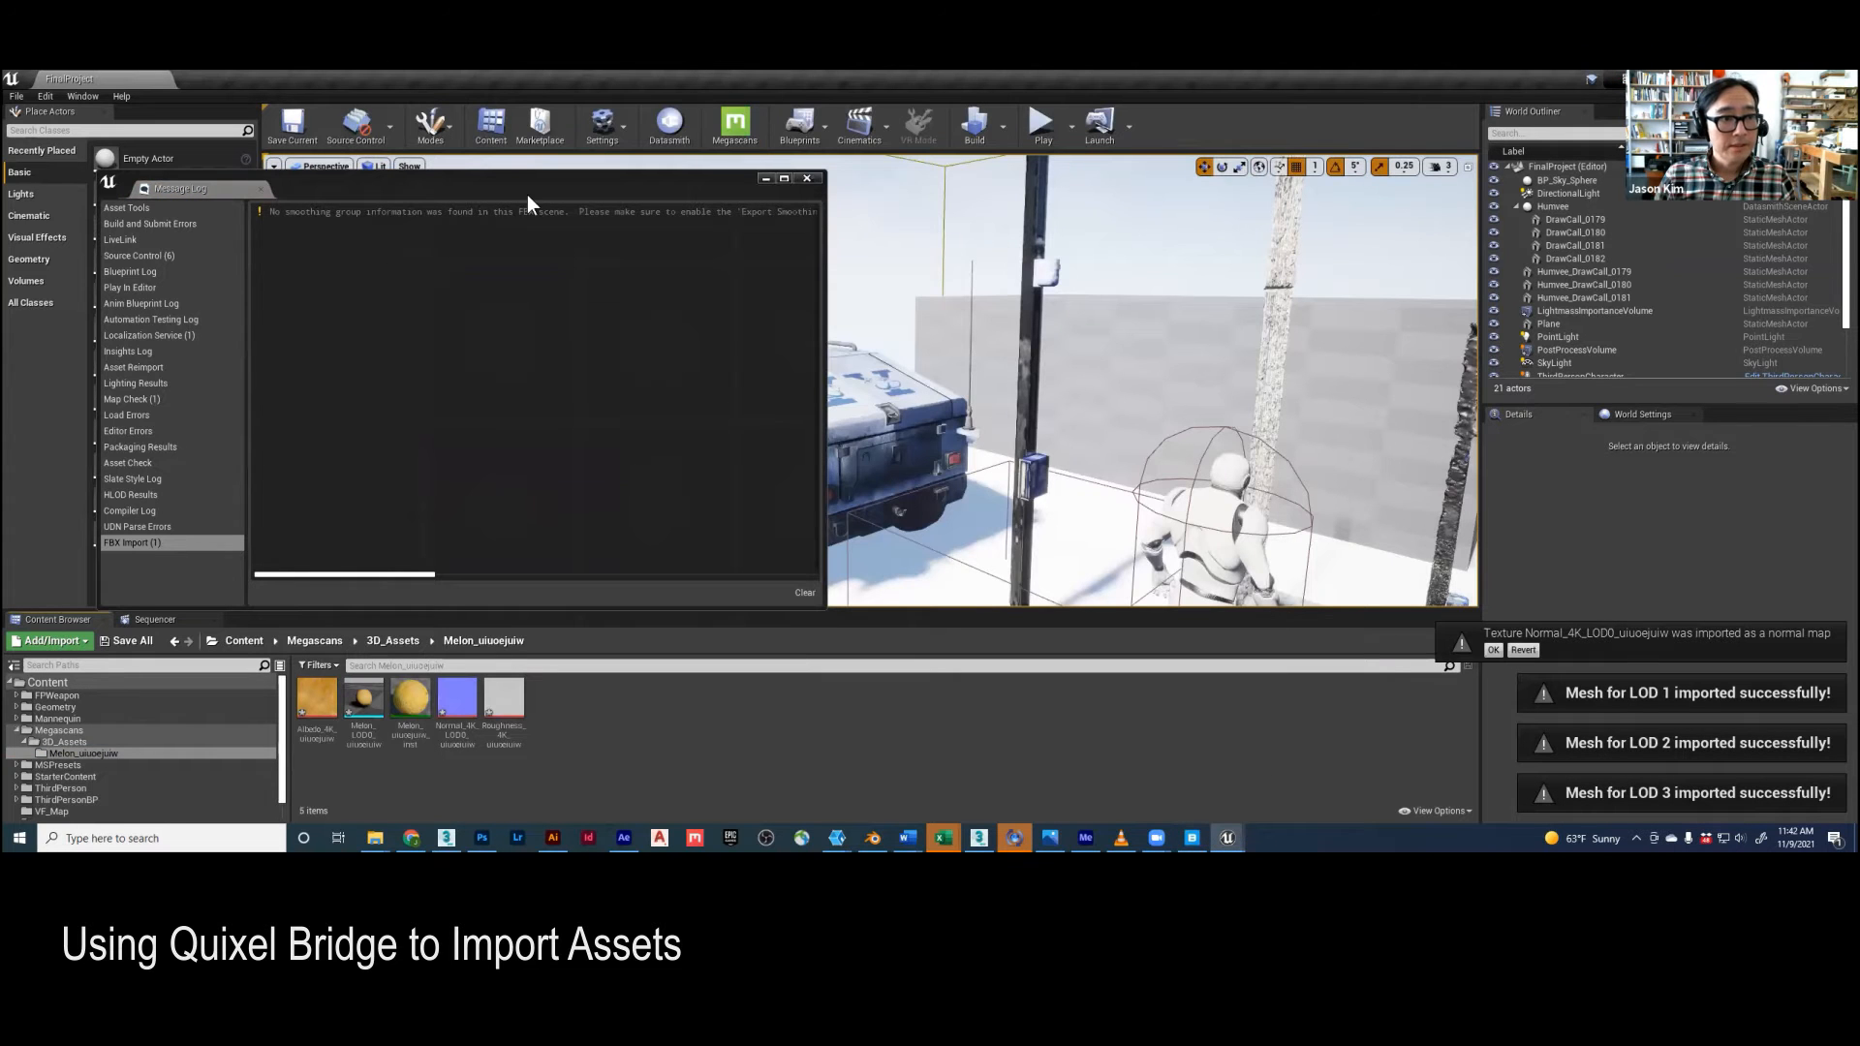
{"action": "left_click_drag", "start_coordinate": [519, 188], "coordinate": [858, 204]}
{"action": "left_click", "coordinate": [1151, 205]}
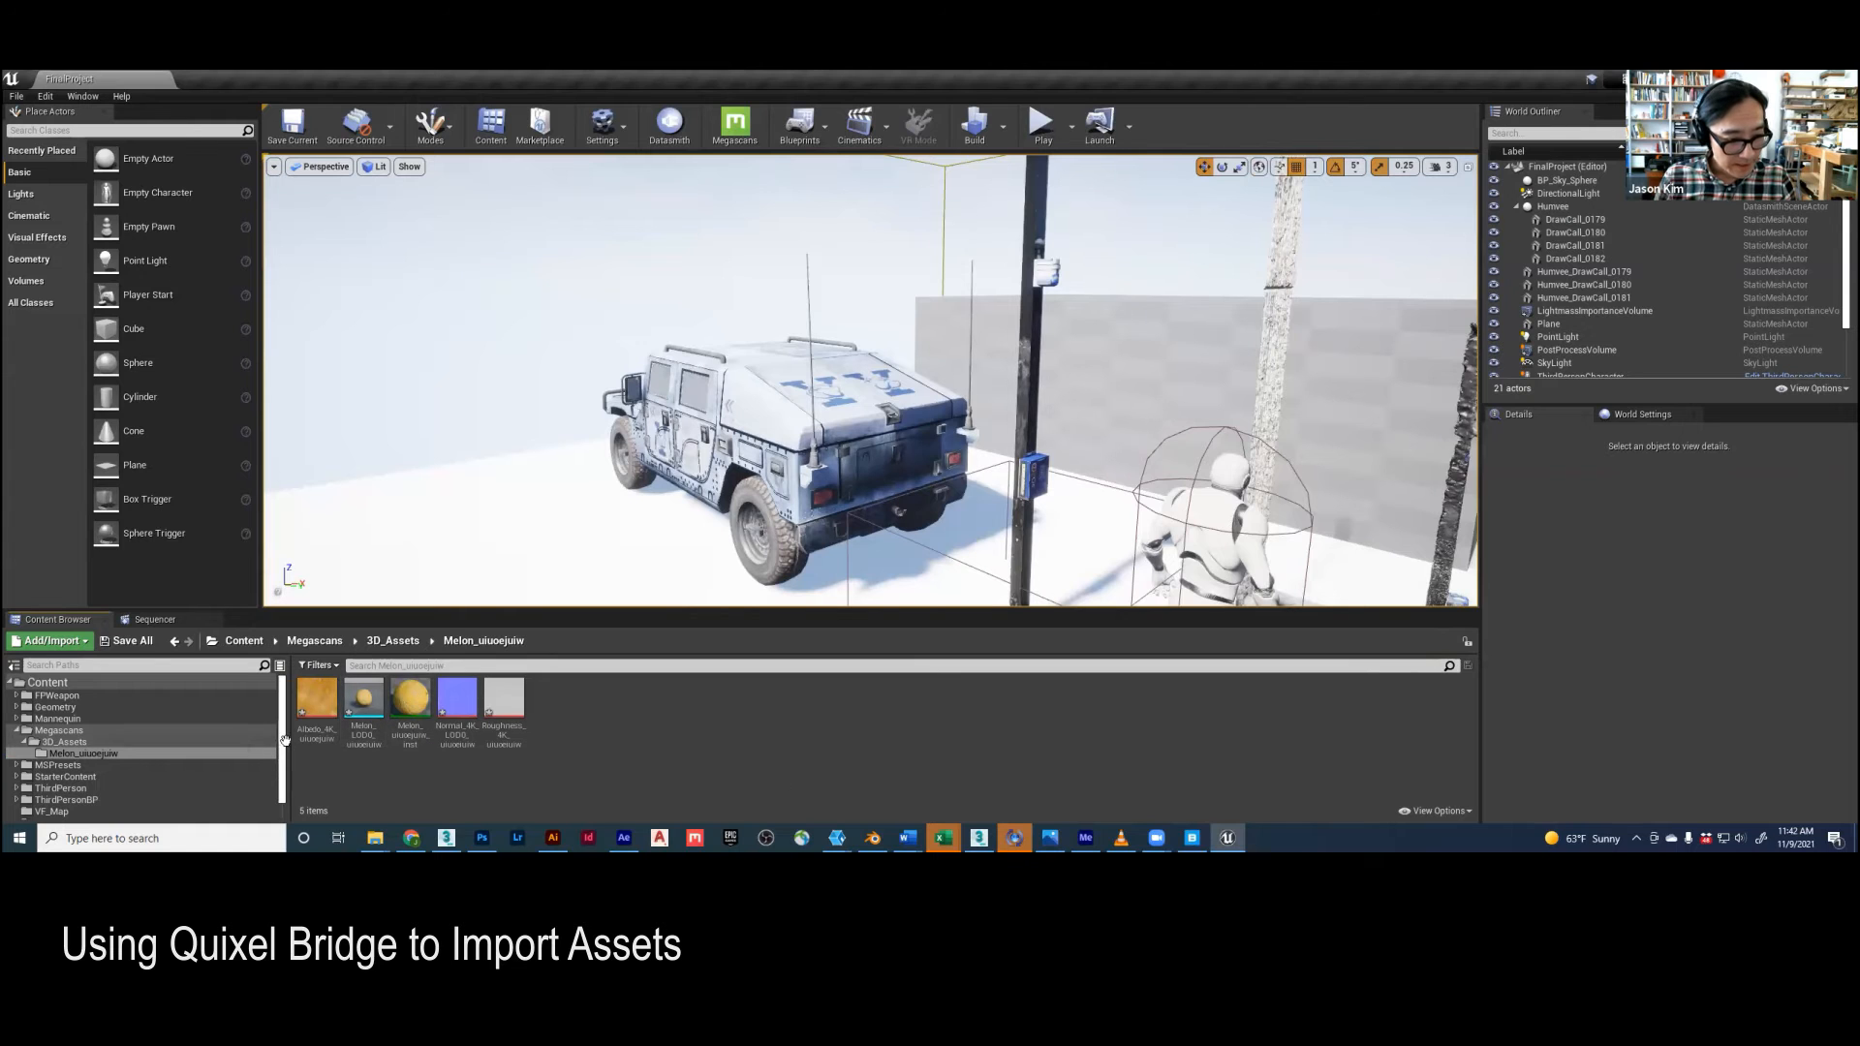
Step: Place the Melon static mesh from the Megascans 3D_Assets folder in the level, between the post and the third-person character
{"action": "left_click", "coordinate": [56, 741]}
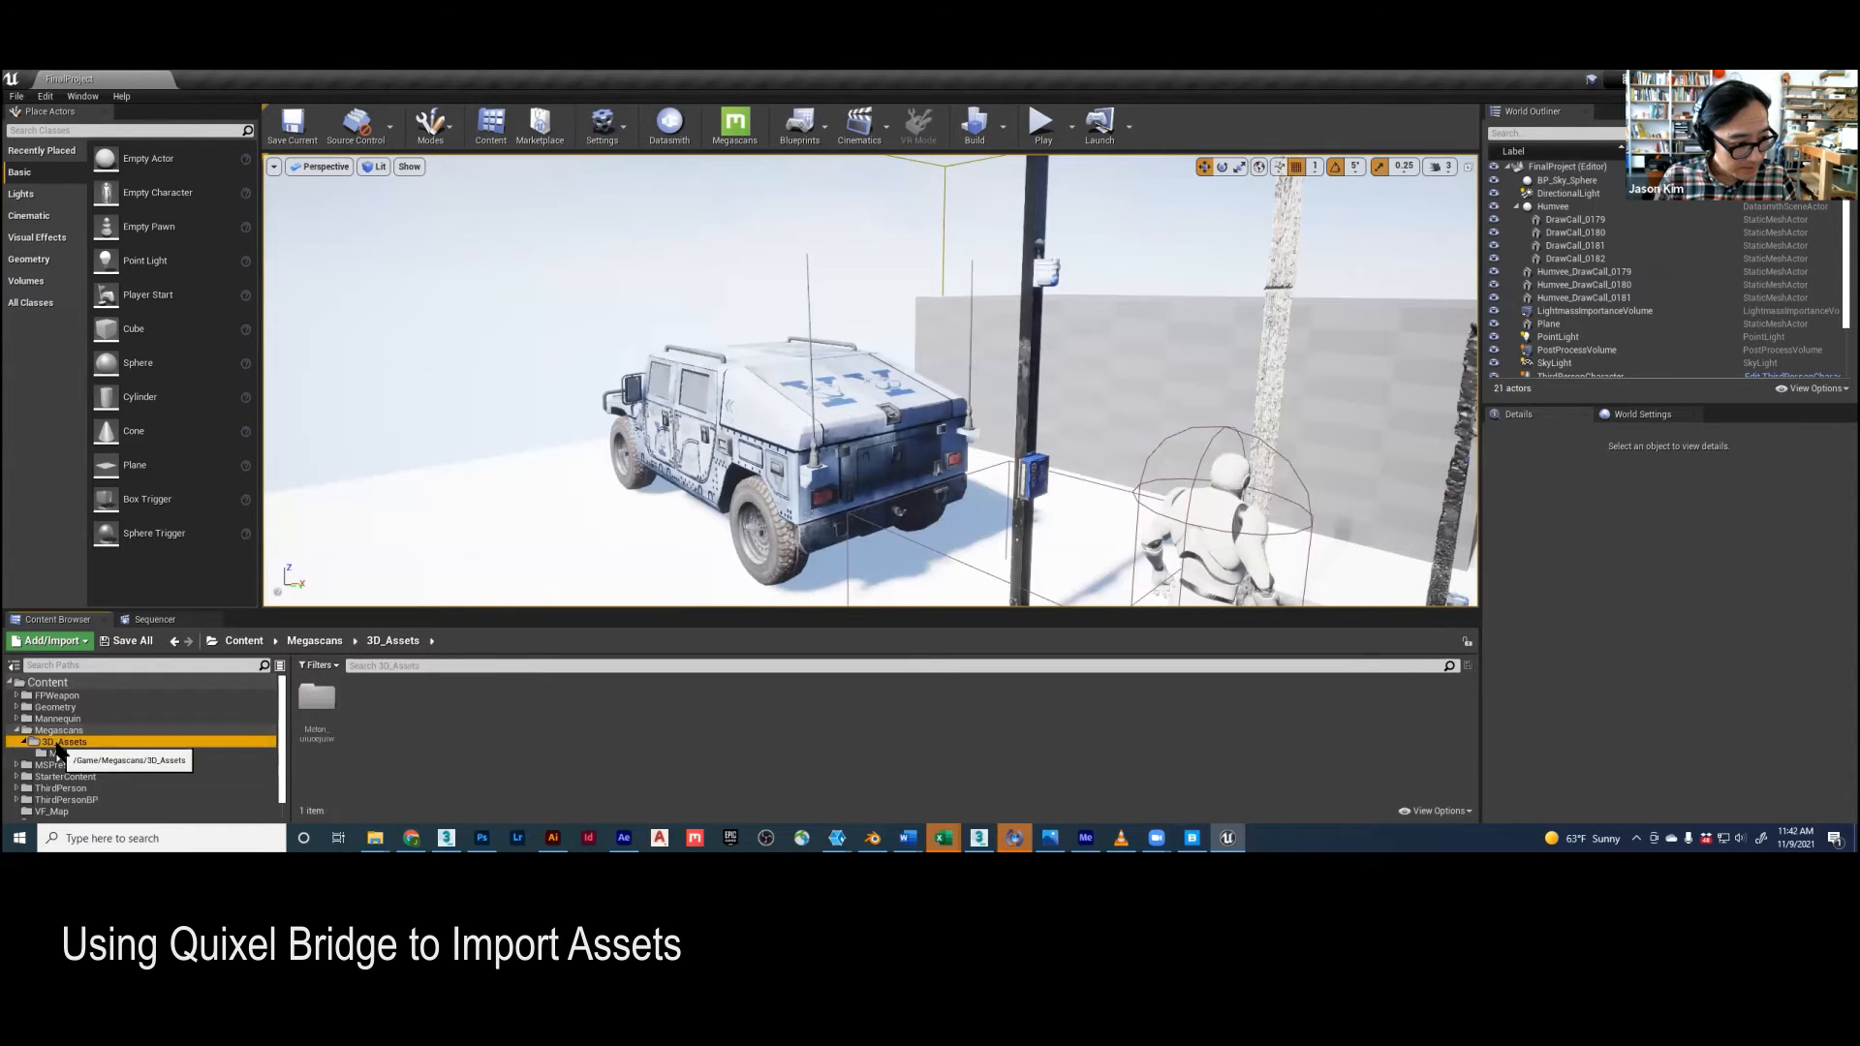
{"action": "left_click", "coordinate": [56, 754]}
{"action": "left_click", "coordinate": [363, 706]}
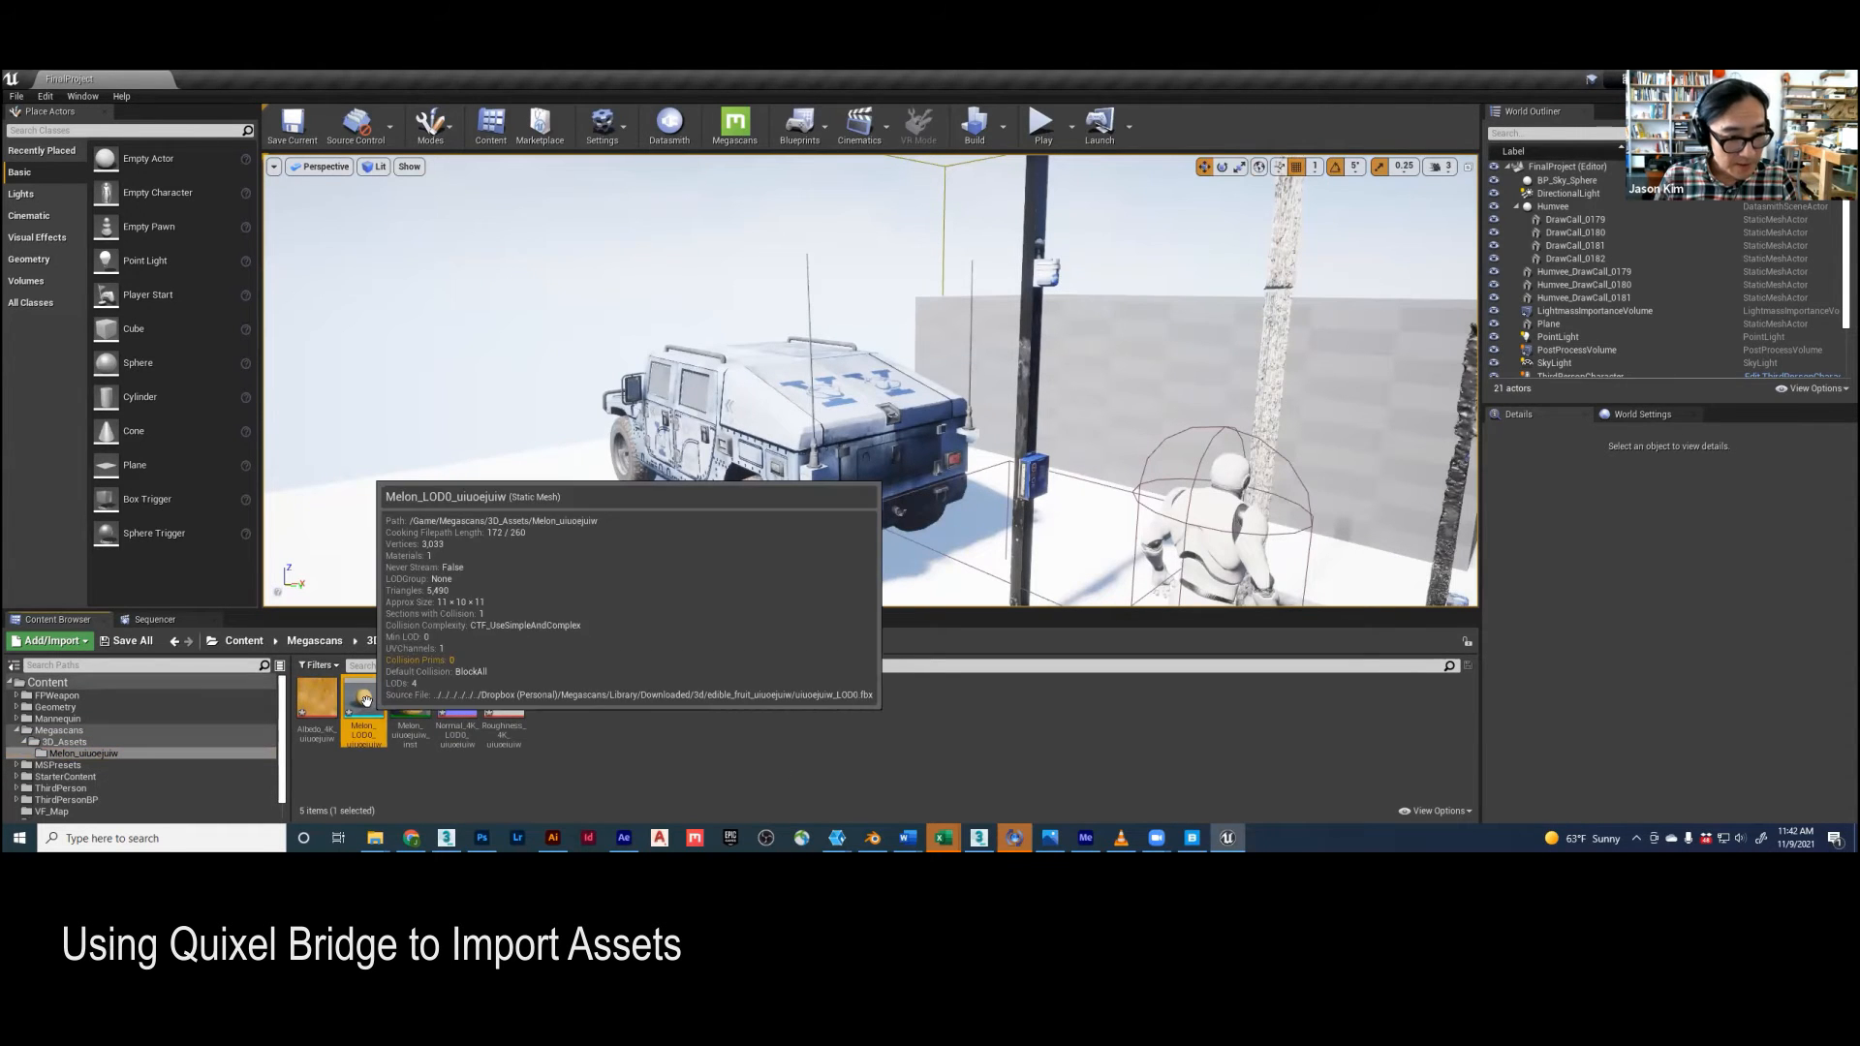
{"action": "left_click_drag", "start_coordinate": [577, 583], "coordinate": [631, 544]}
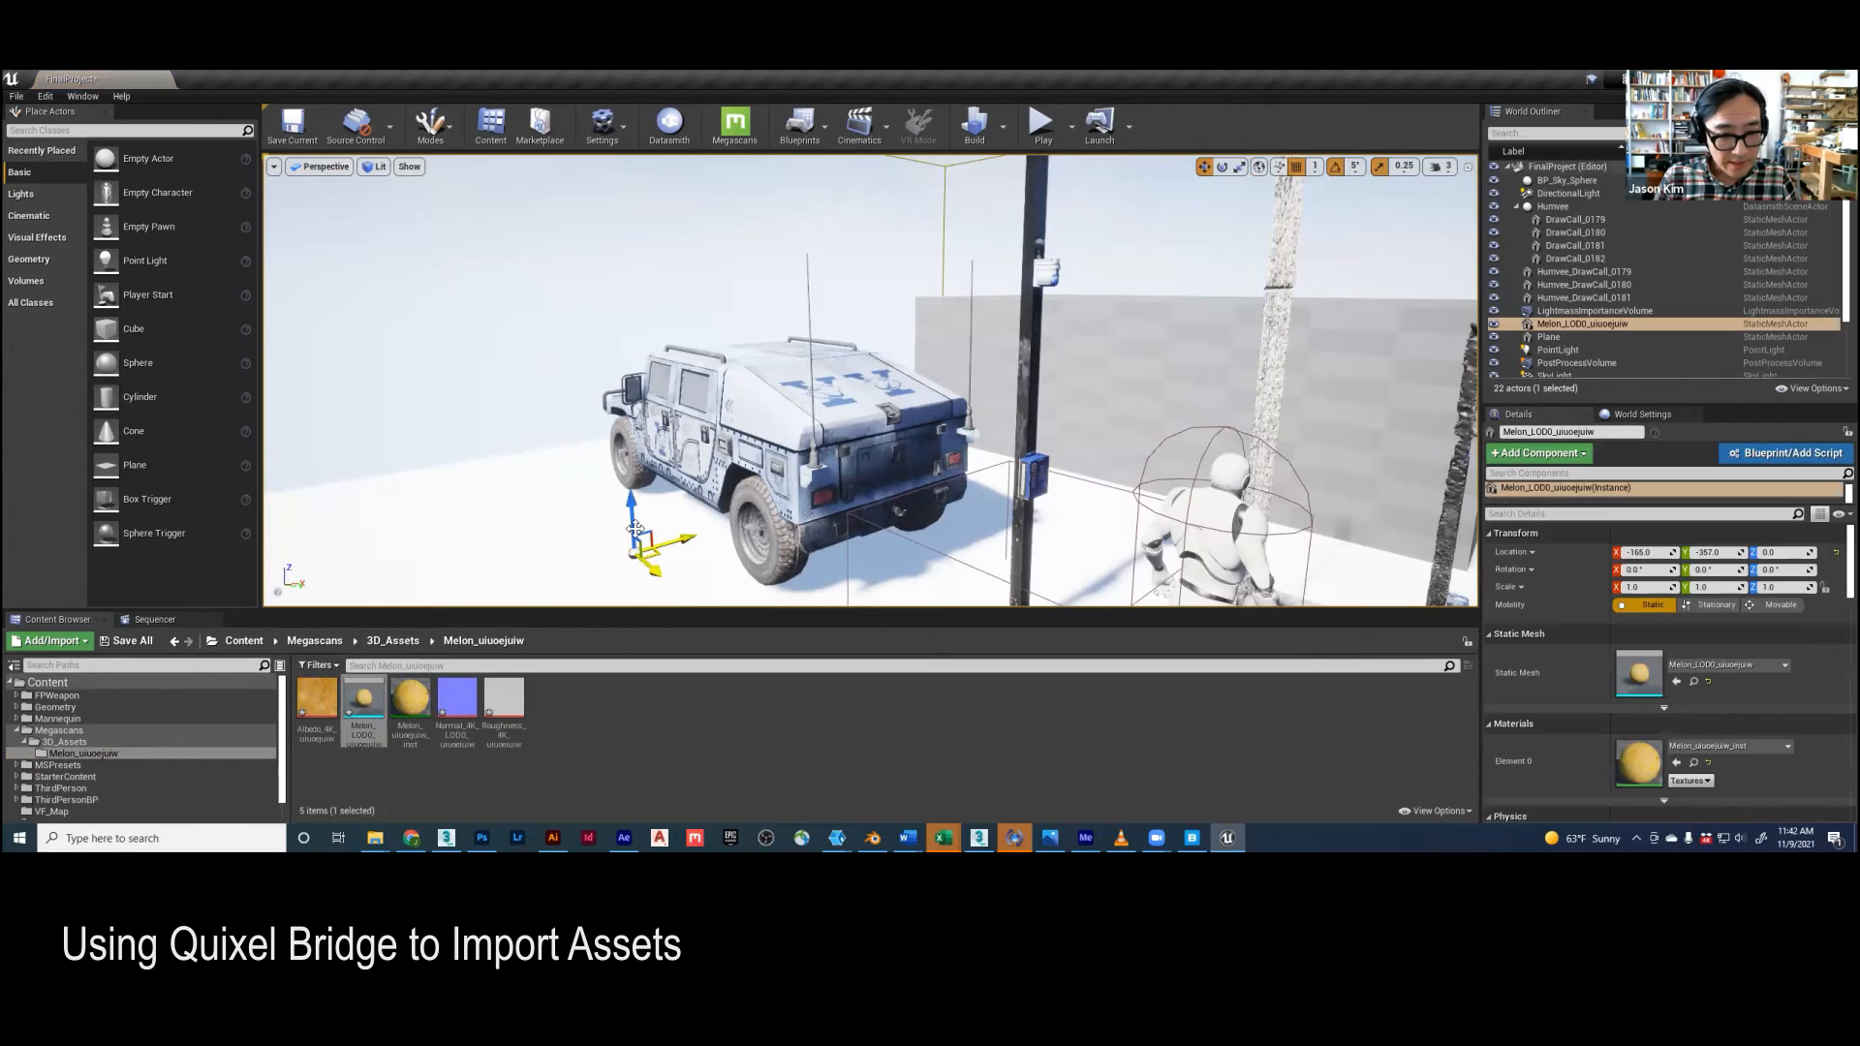
{"action": "left_click_drag", "start_coordinate": [634, 528], "coordinate": [1084, 595]}
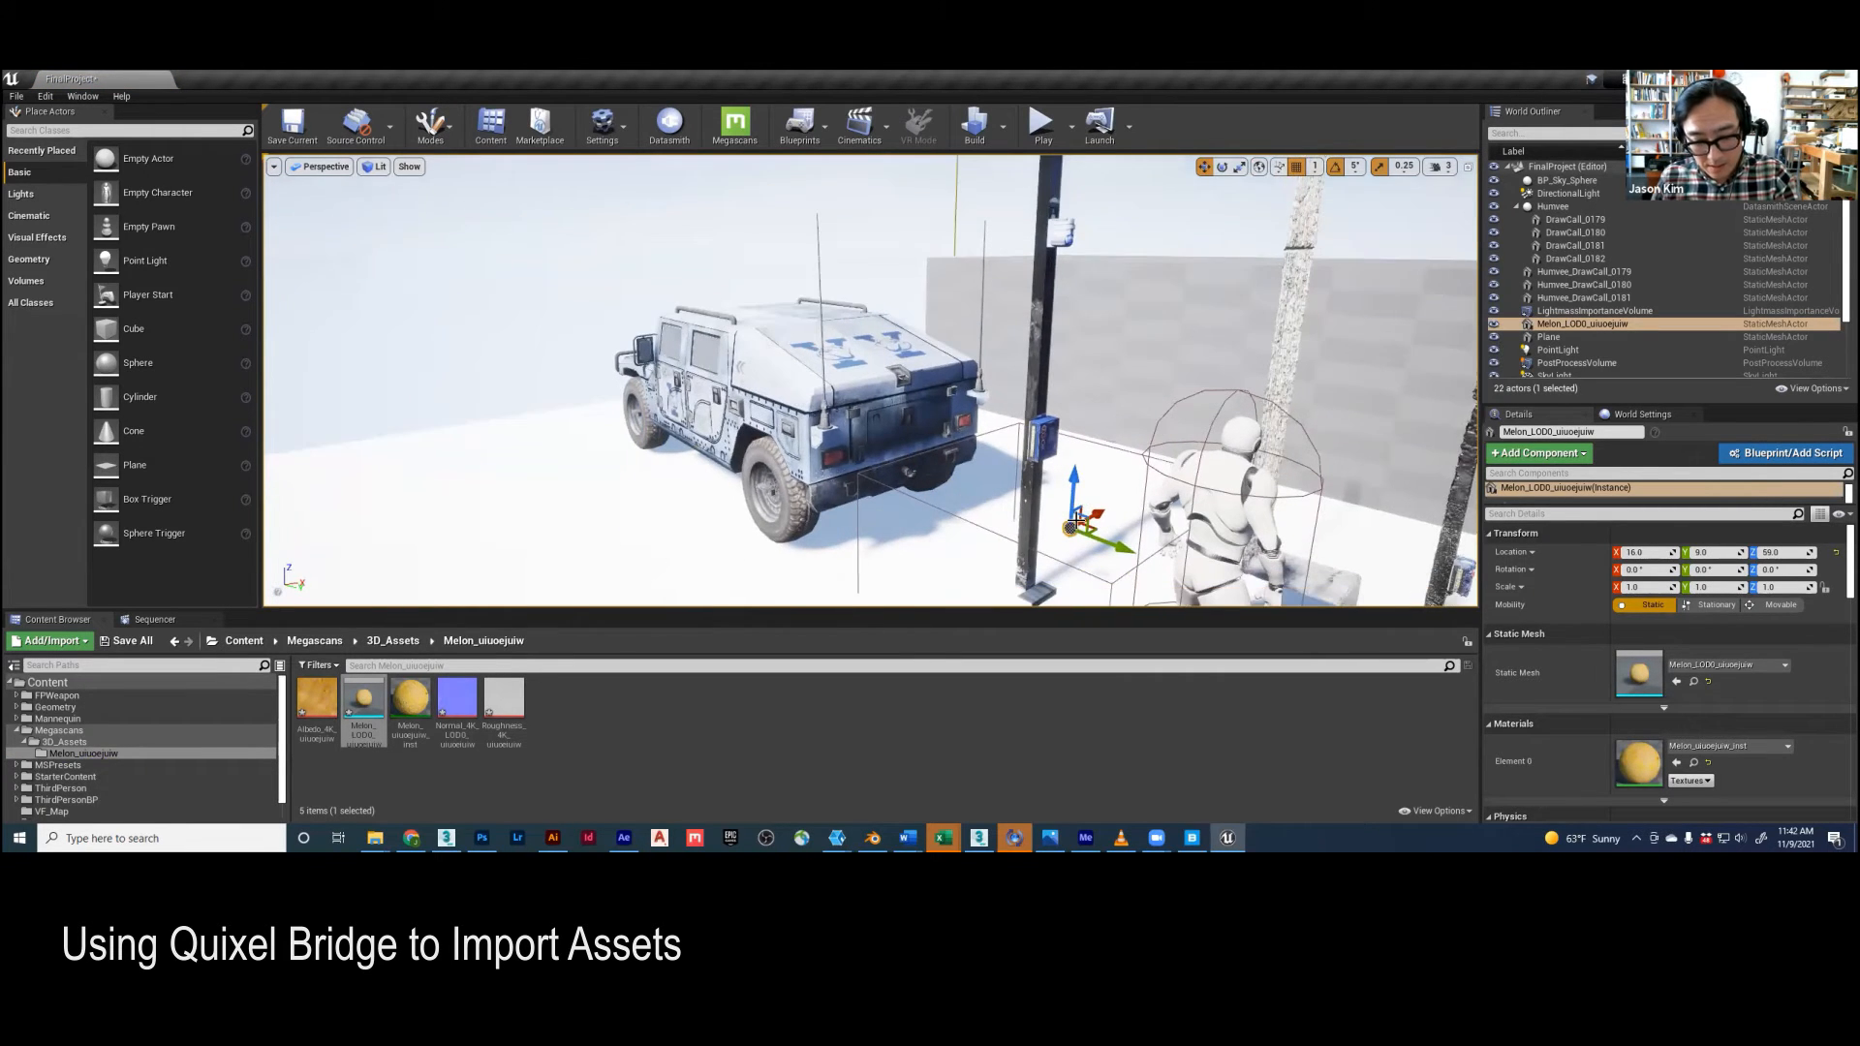
Step: Examine the placed melon up close and its position relative to the Humvee, post and character
{"action": "key", "text": "f"}
{"action": "mouse_move", "coordinate": [888, 477]}
{"action": "right_mouse_down"}
{"action": "mouse_move", "coordinate": [833, 465]}
{"action": "mouse_move", "coordinate": [888, 478]}
{"action": "right_mouse_up"}
{"action": "key", "text": "Escape"}
{"action": "mouse_move", "coordinate": [691, 457]}
{"action": "right_mouse_down"}
{"action": "mouse_move", "coordinate": [853, 485]}
{"action": "mouse_move", "coordinate": [833, 483]}
{"action": "mouse_move", "coordinate": [1007, 484]}
{"action": "mouse_move", "coordinate": [1031, 465]}
{"action": "mouse_move", "coordinate": [953, 523]}
{"action": "mouse_move", "coordinate": [665, 448]}
{"action": "right_mouse_up"}
{"action": "key", "text": "s"}
{"action": "key", "text": "w"}
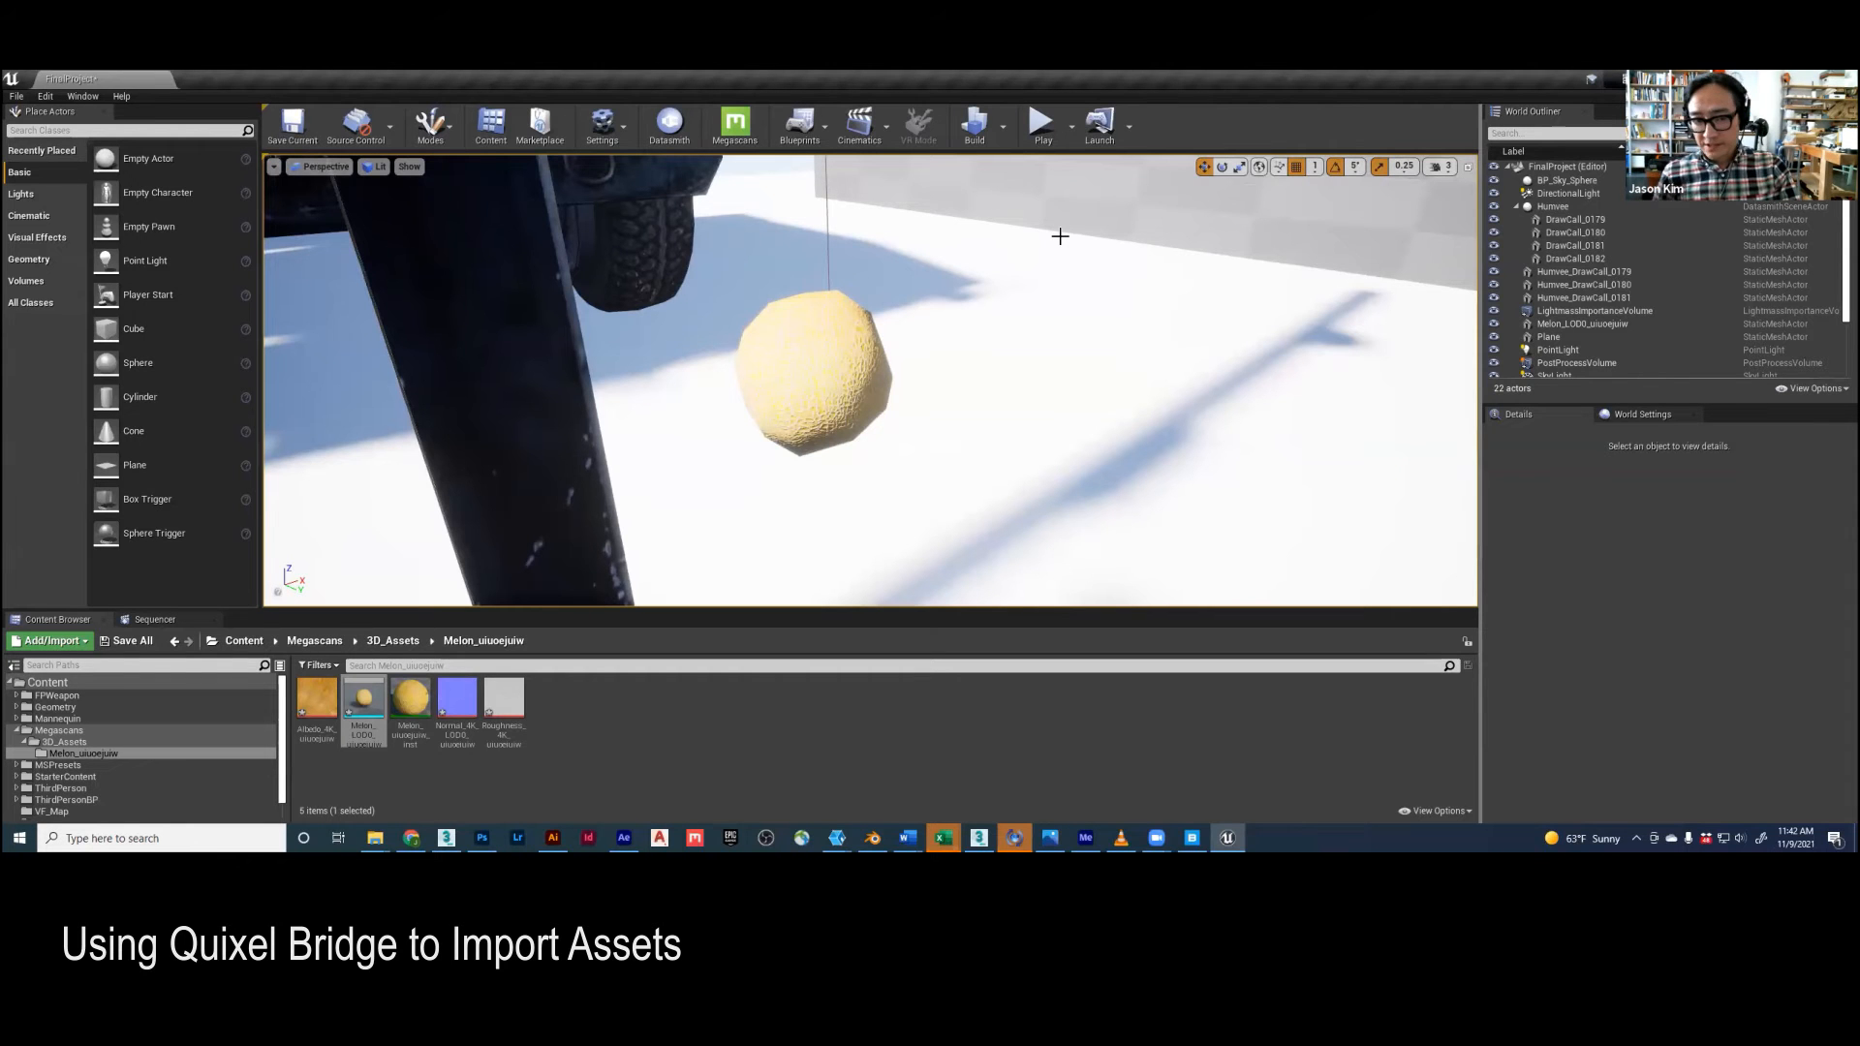
{"action": "key", "text": "s"}
{"action": "right_click_drag", "start_coordinate": [982, 326], "coordinate": [898, 365]}
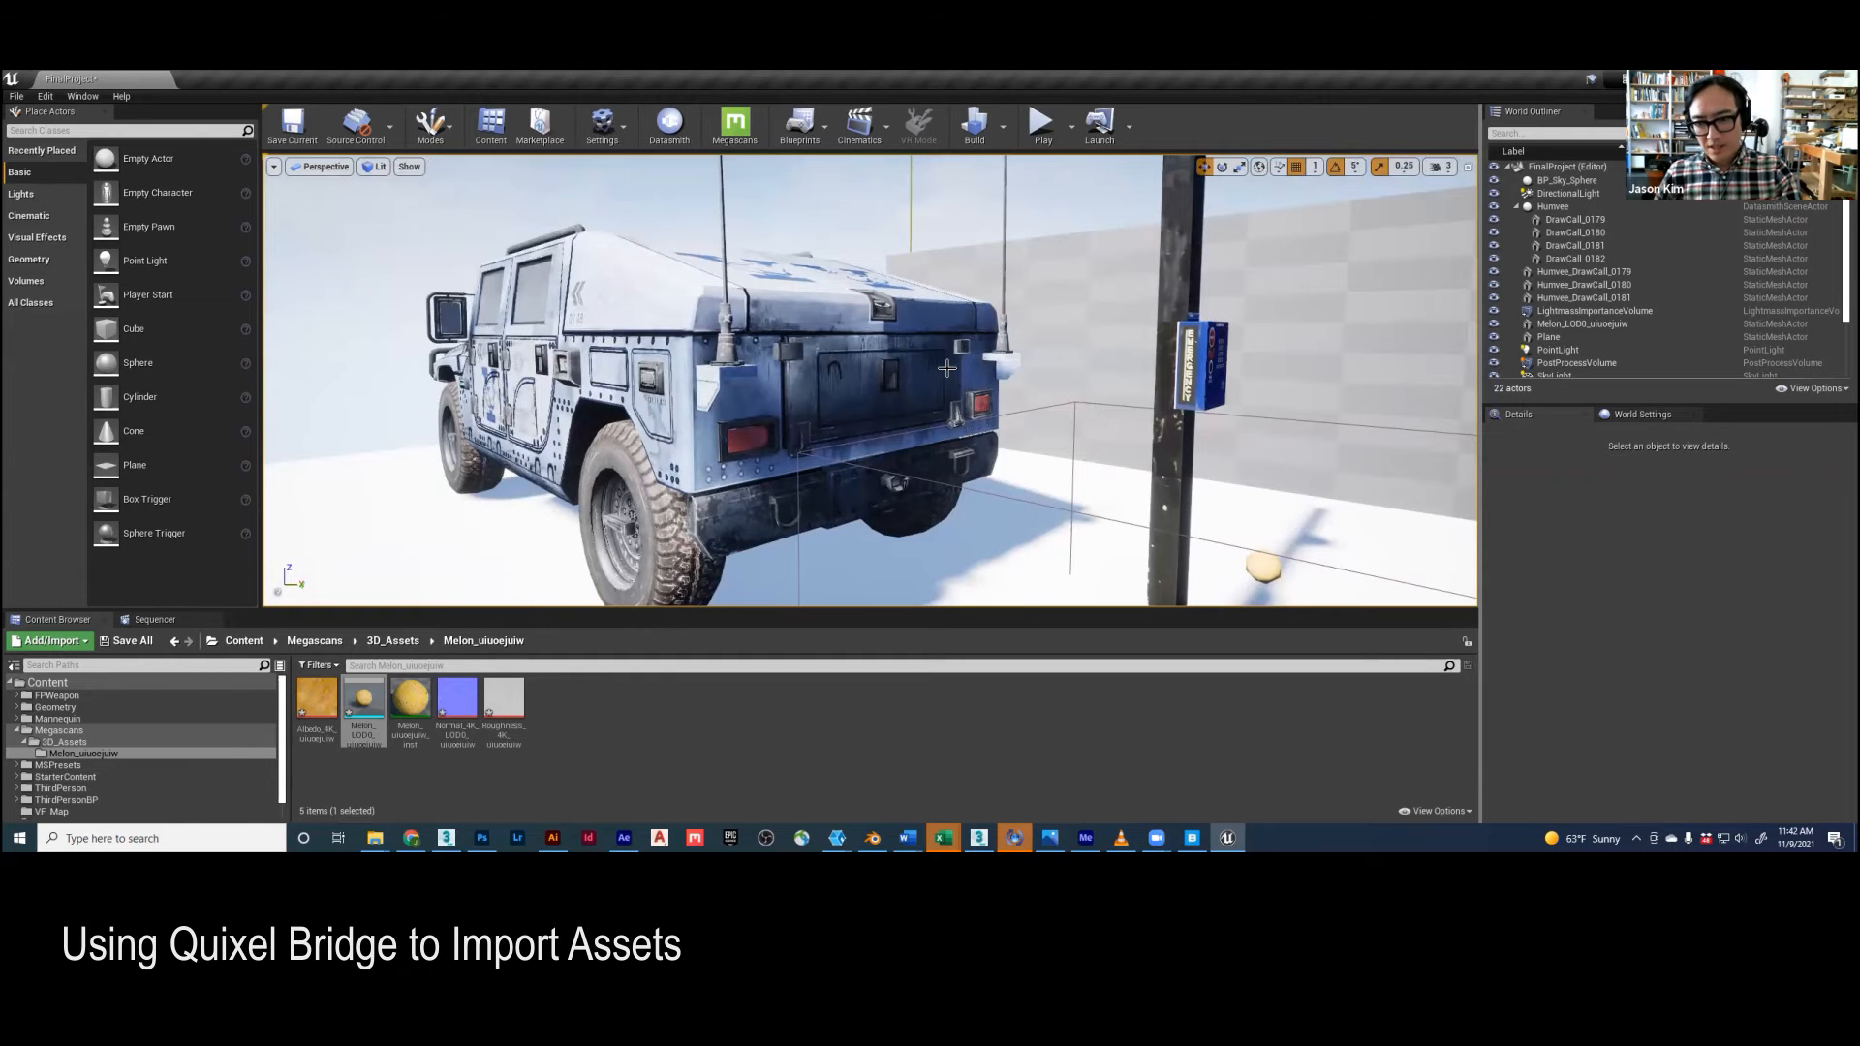
{"action": "right_click_drag", "start_coordinate": [1148, 401], "coordinate": [1150, 481]}
{"action": "right_click_drag", "start_coordinate": [1272, 460], "coordinate": [1162, 461]}
{"action": "key", "text": "d"}
{"action": "key", "text": "w"}
{"action": "key", "text": "w"}
{"action": "key", "text": "s"}
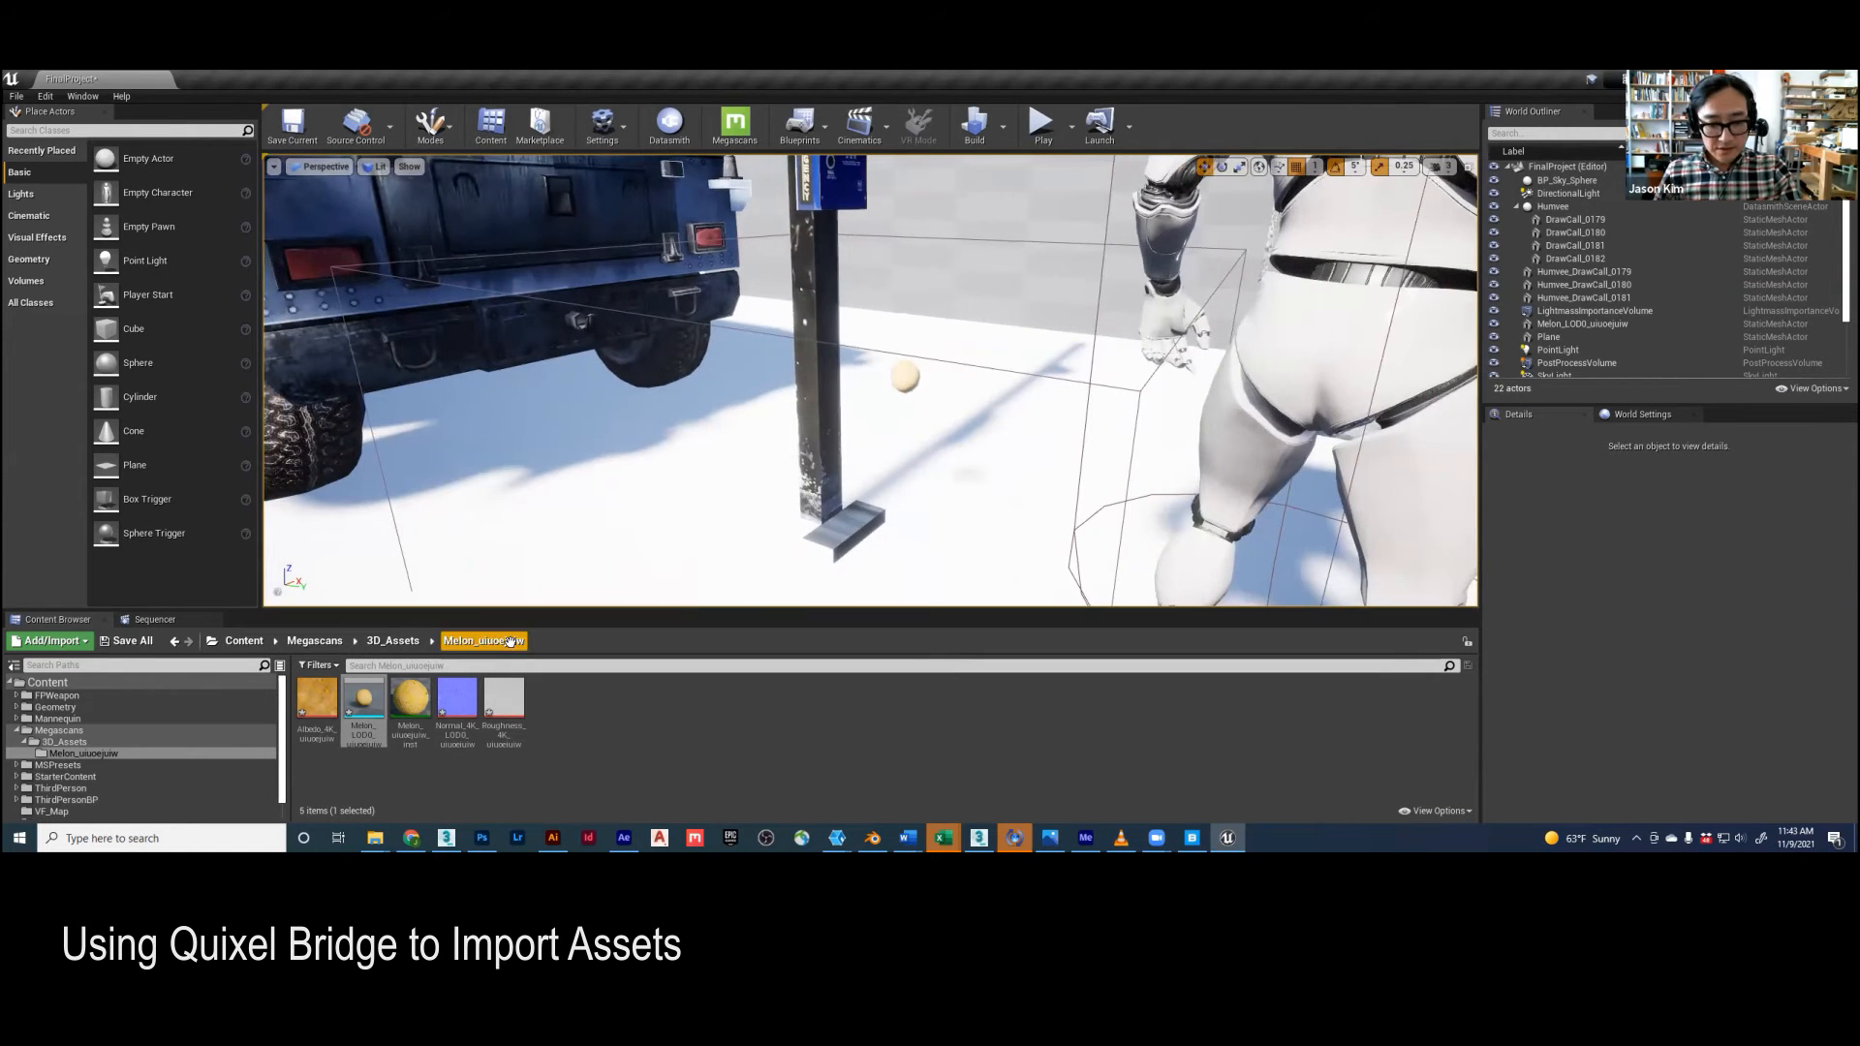
Step: Switch back to Quixel Bridge and open the Surface collection under ArchViz
{"action": "left_click", "coordinate": [1191, 838]}
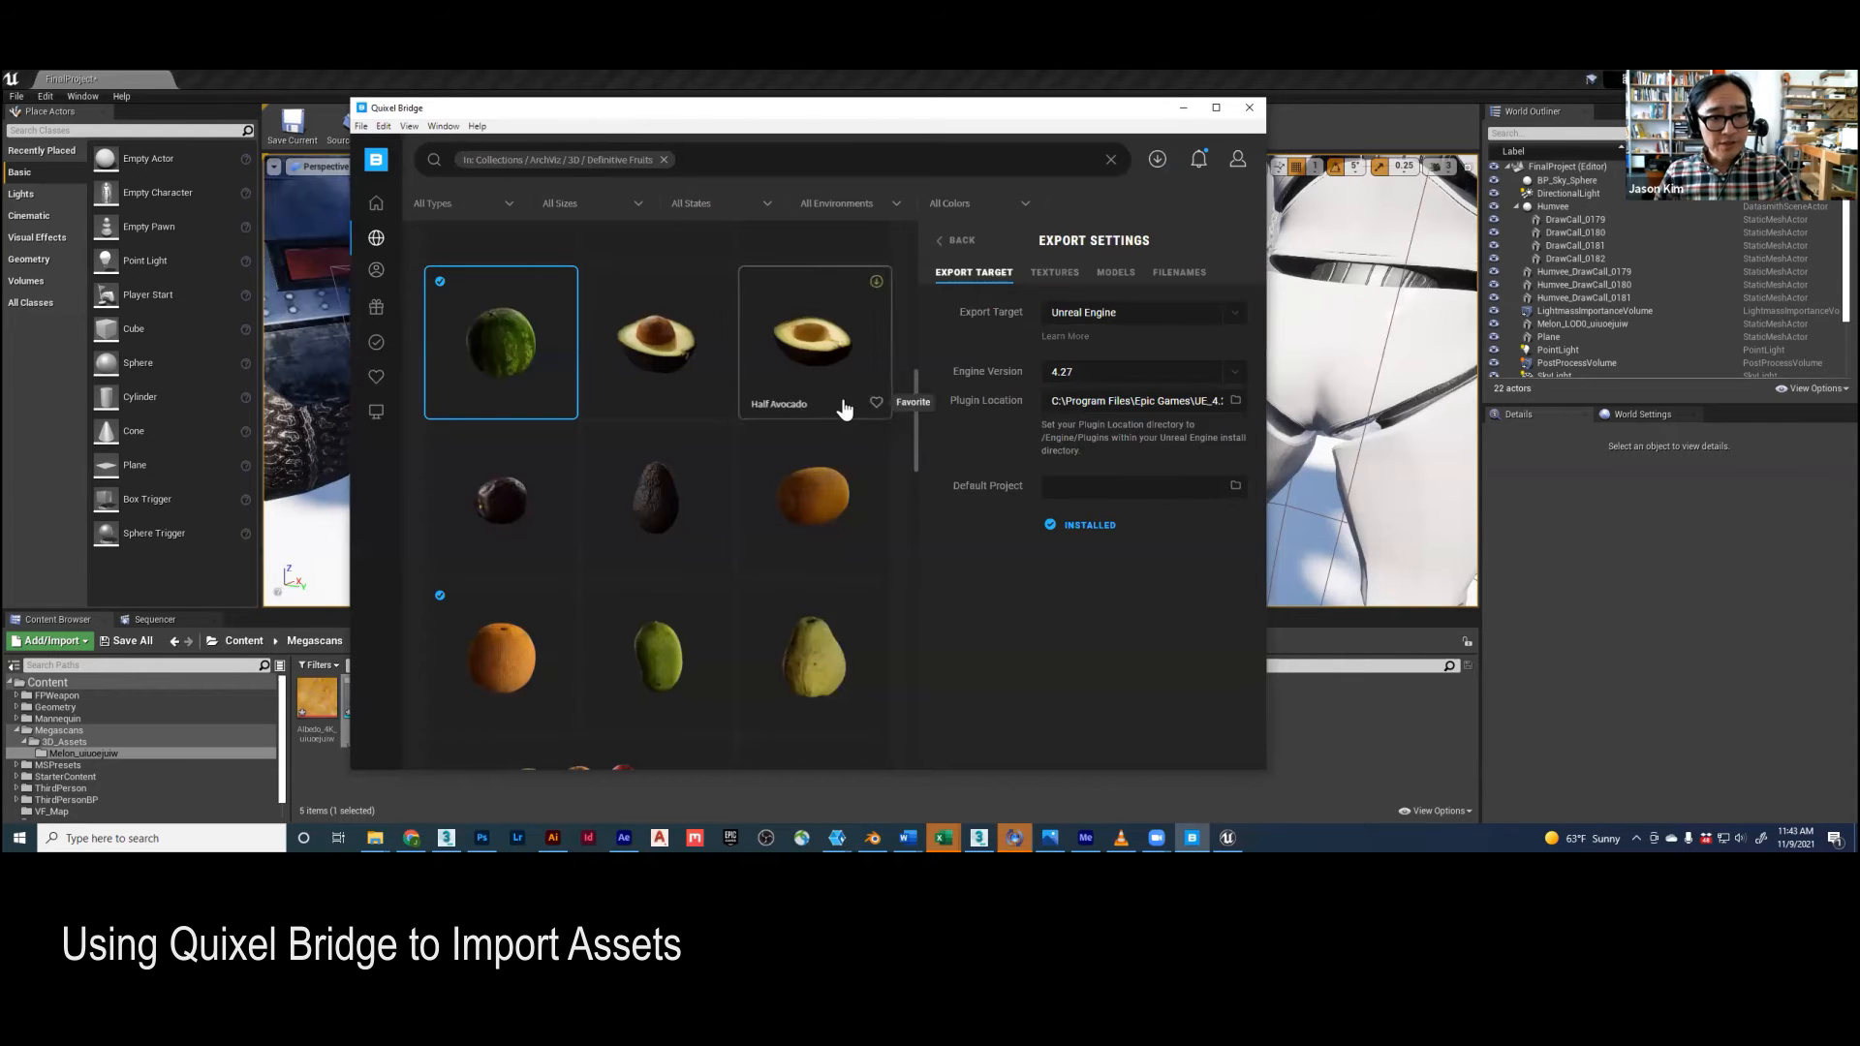
{"action": "mouse_move", "coordinate": [380, 213]}
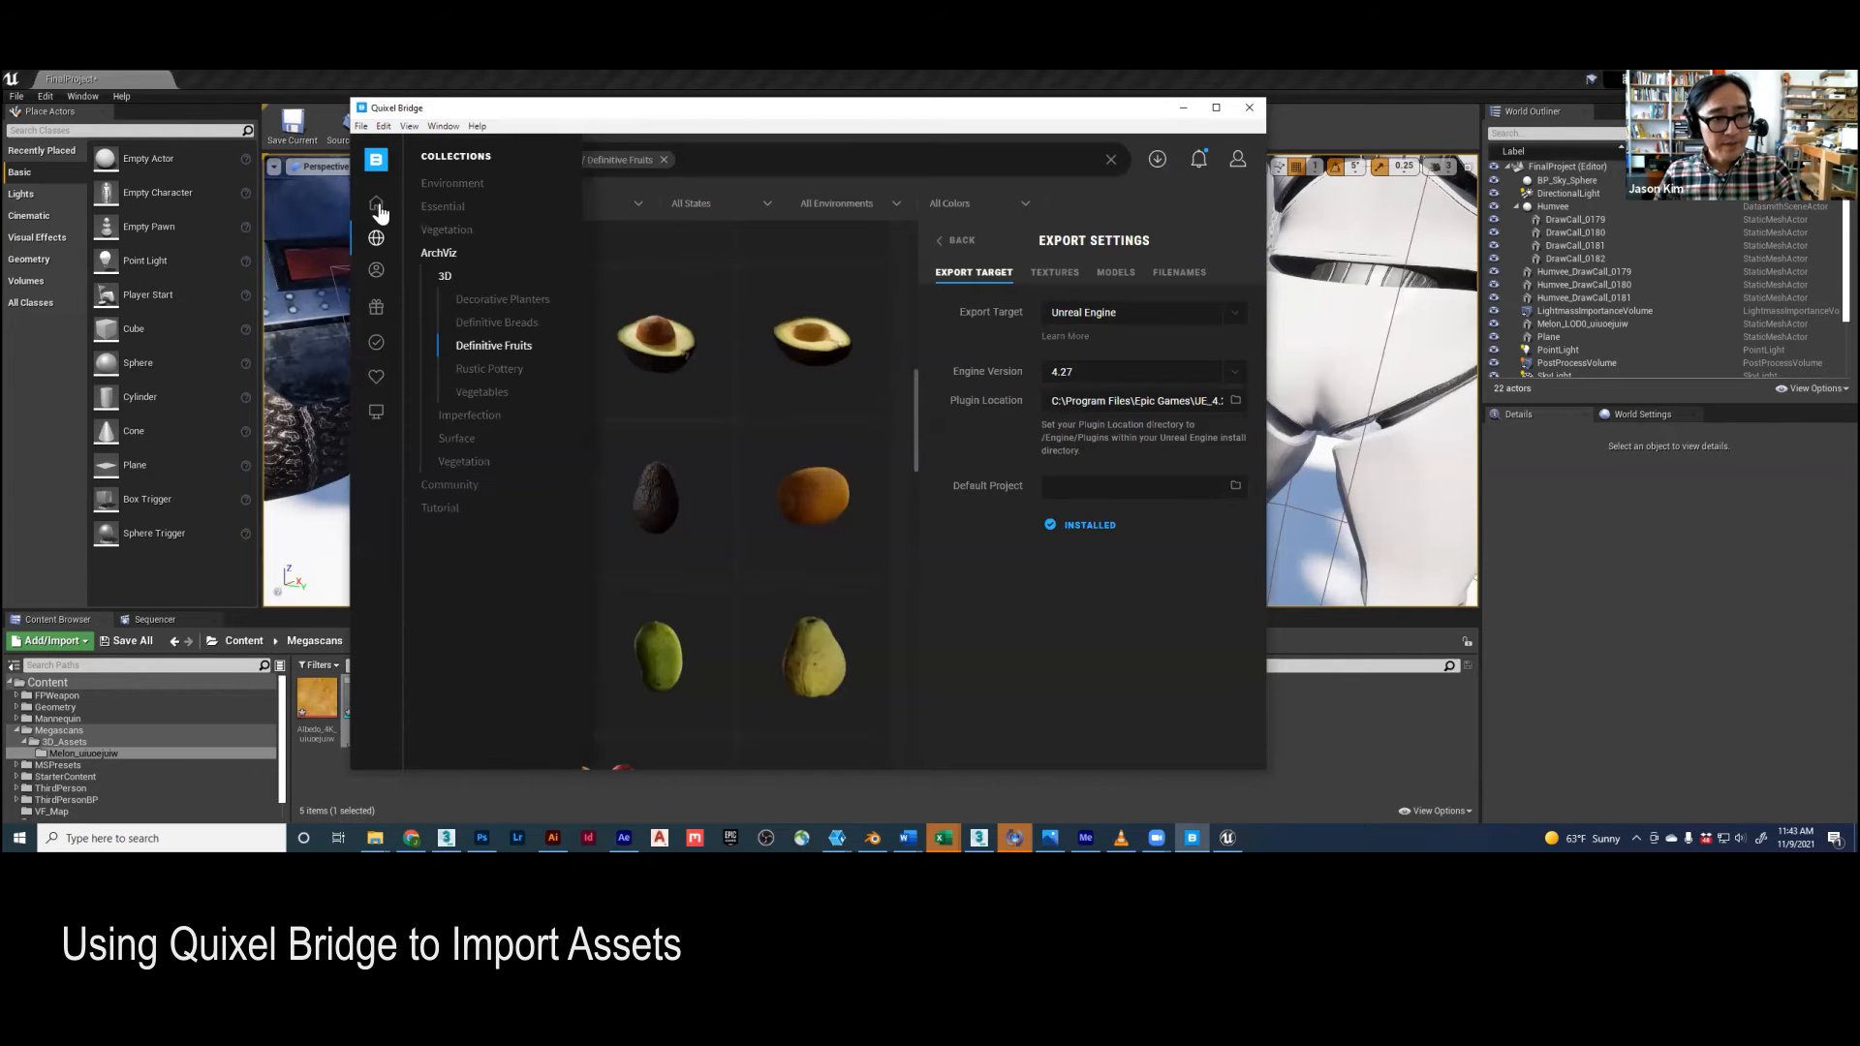
{"action": "left_click", "coordinate": [441, 256]}
{"action": "scroll", "coordinate": [750, 428], "scroll_direction": "down", "scroll_amount": 3}
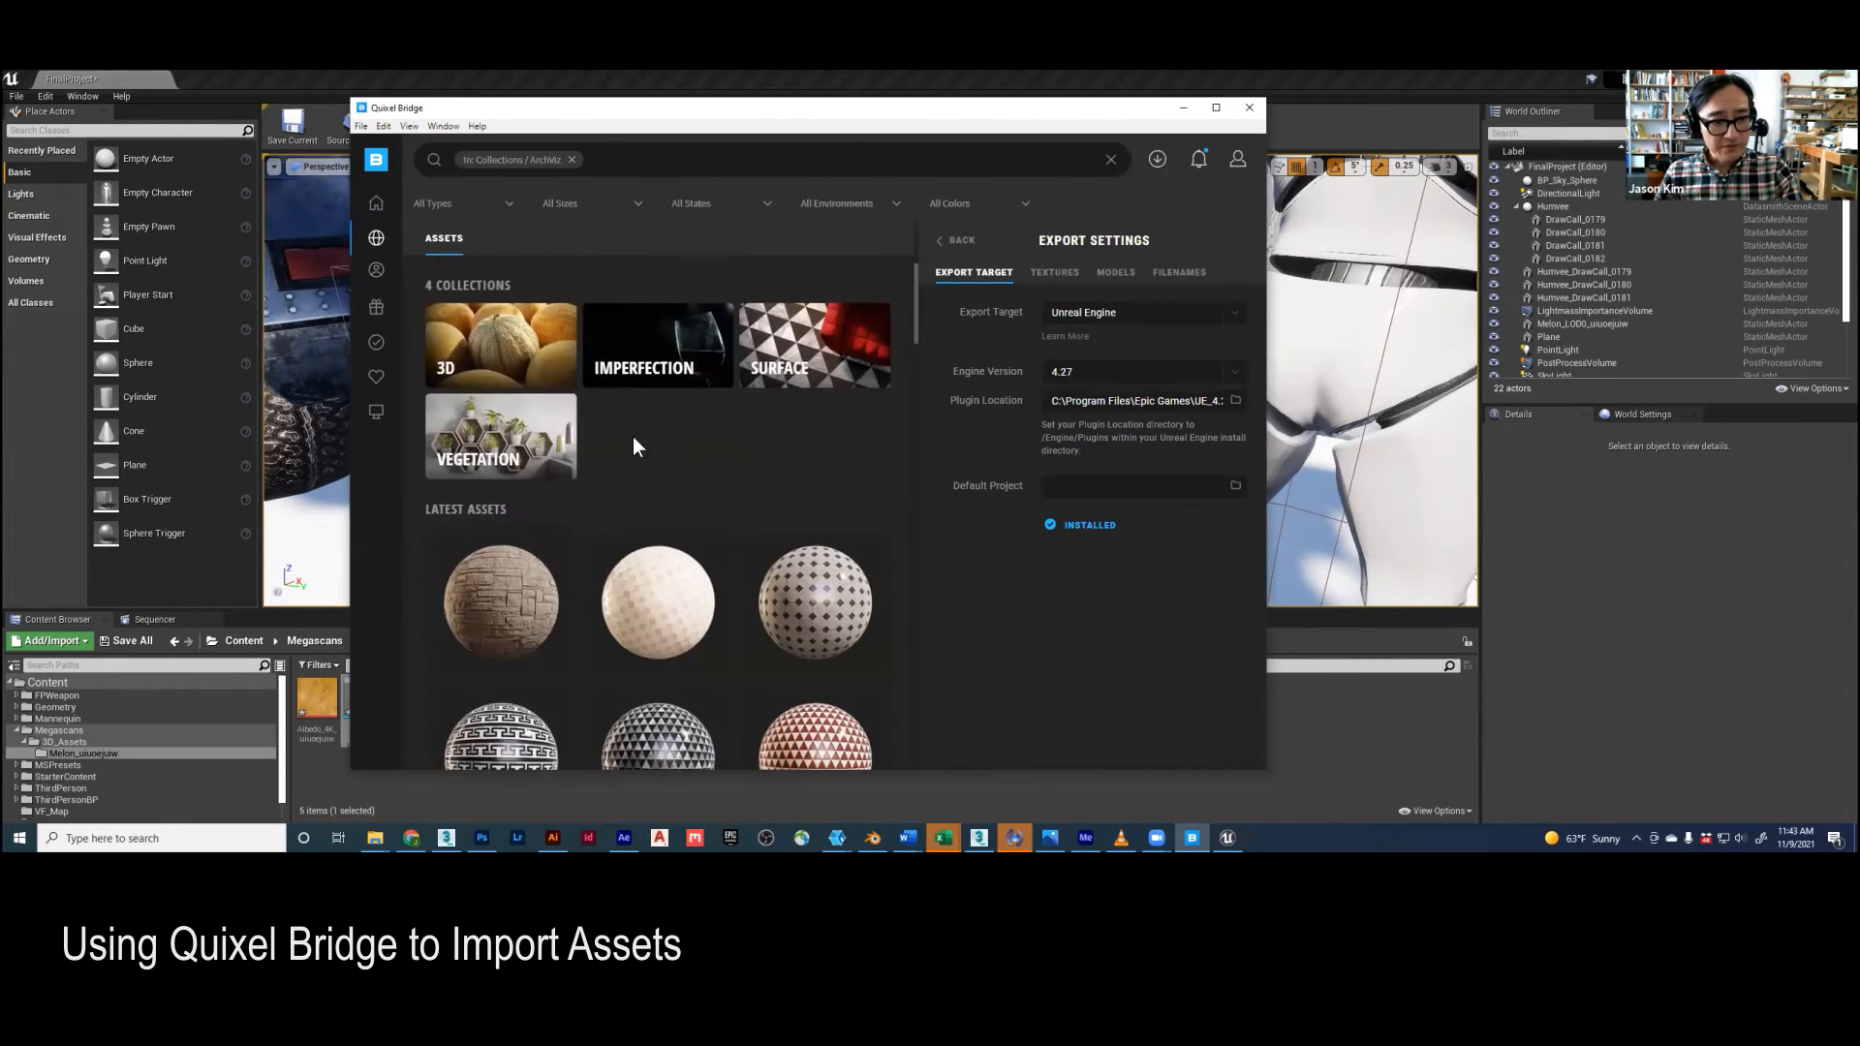
{"action": "left_click", "coordinate": [792, 362]}
{"action": "scroll", "coordinate": [746, 379], "scroll_direction": "down", "scroll_amount": 3}
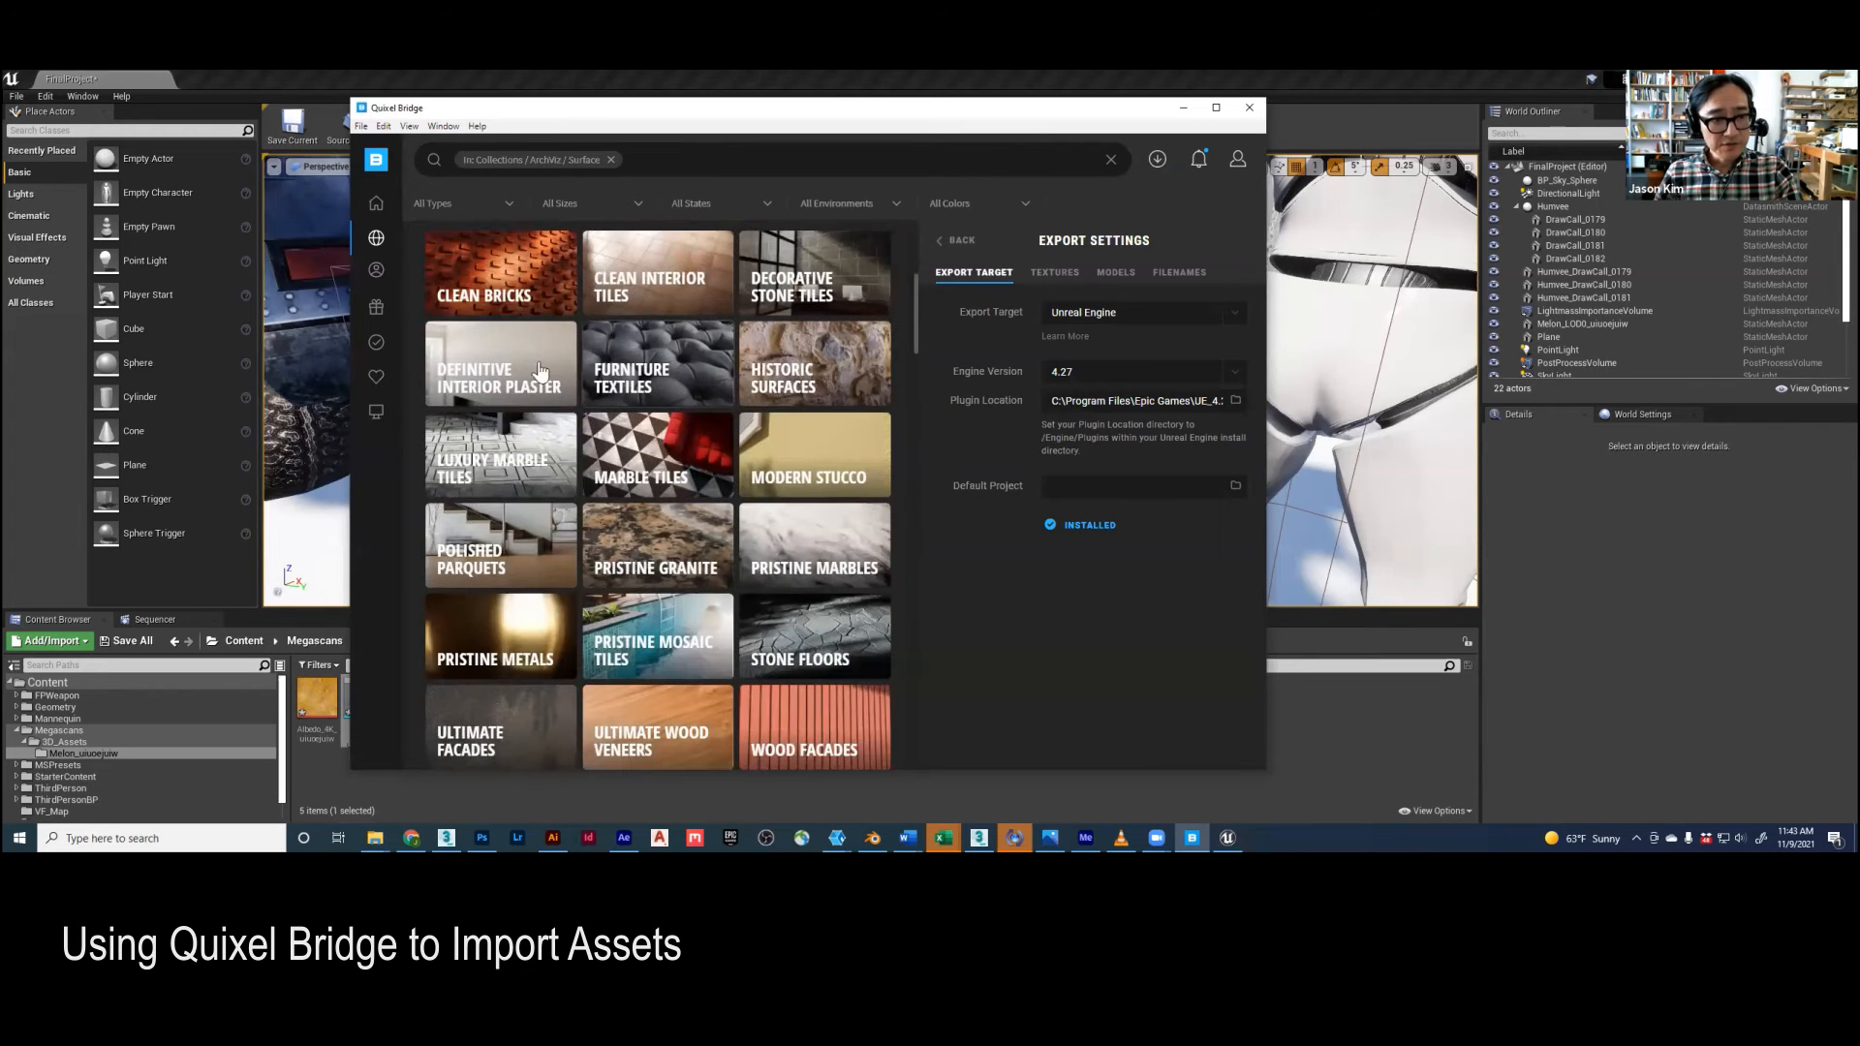
Step: Download the Brick Facade surface from the Clean Bricks collection and export it to the Unreal project
{"action": "left_click", "coordinate": [490, 290]}
{"action": "scroll", "coordinate": [621, 524], "scroll_direction": "down", "scroll_amount": 4}
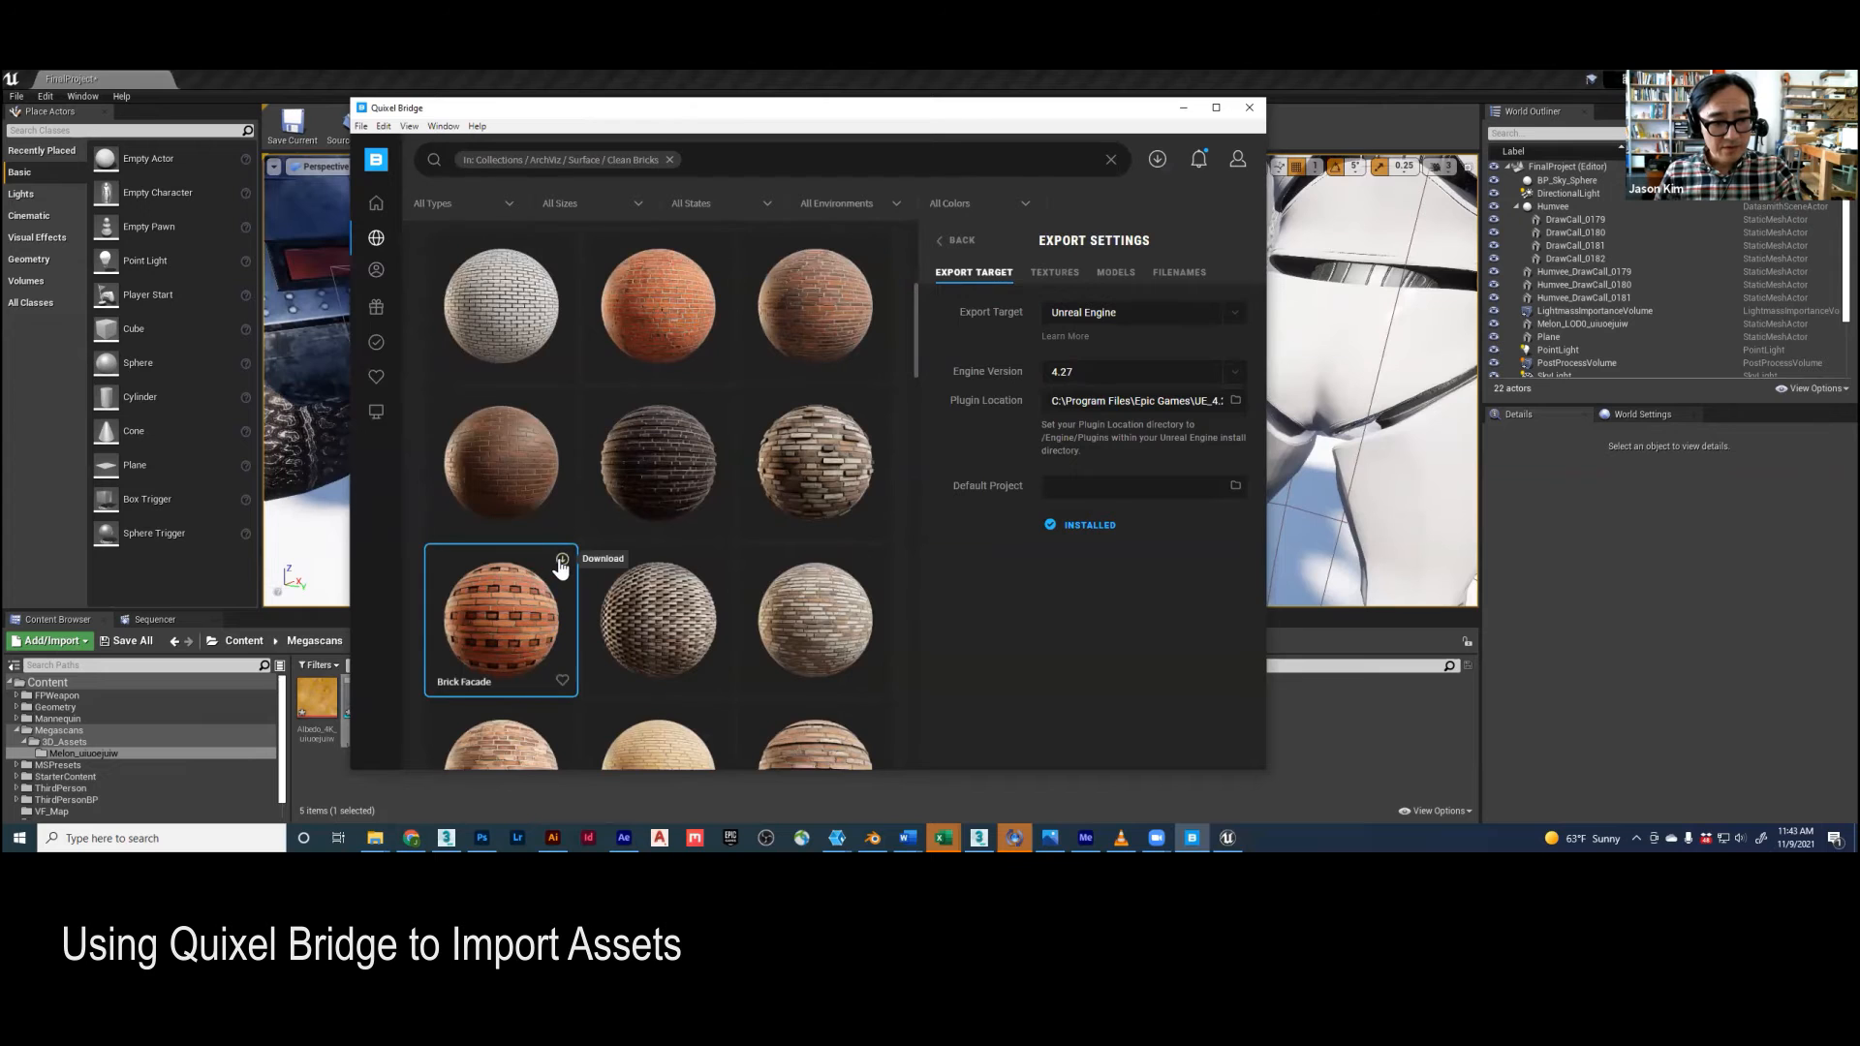
{"action": "left_click", "coordinate": [562, 562]}
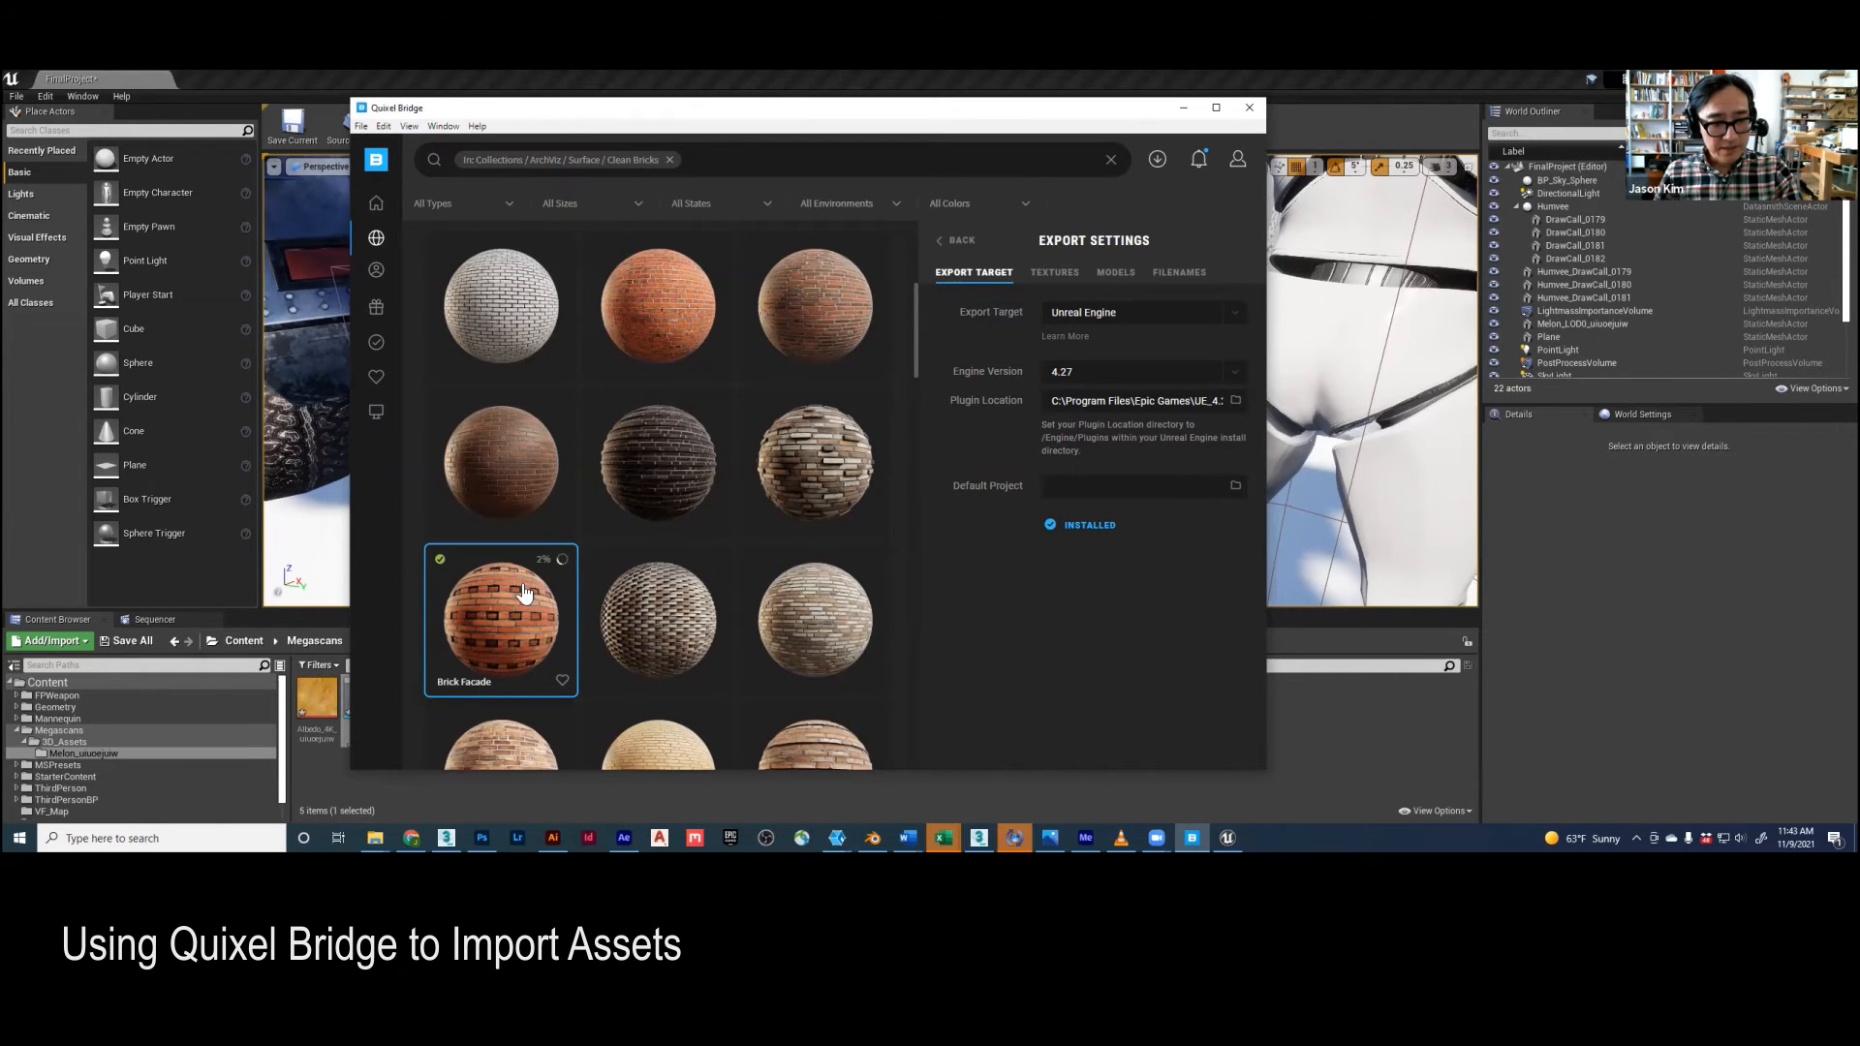
{"action": "scroll", "coordinate": [502, 543], "scroll_direction": "down", "scroll_amount": 2}
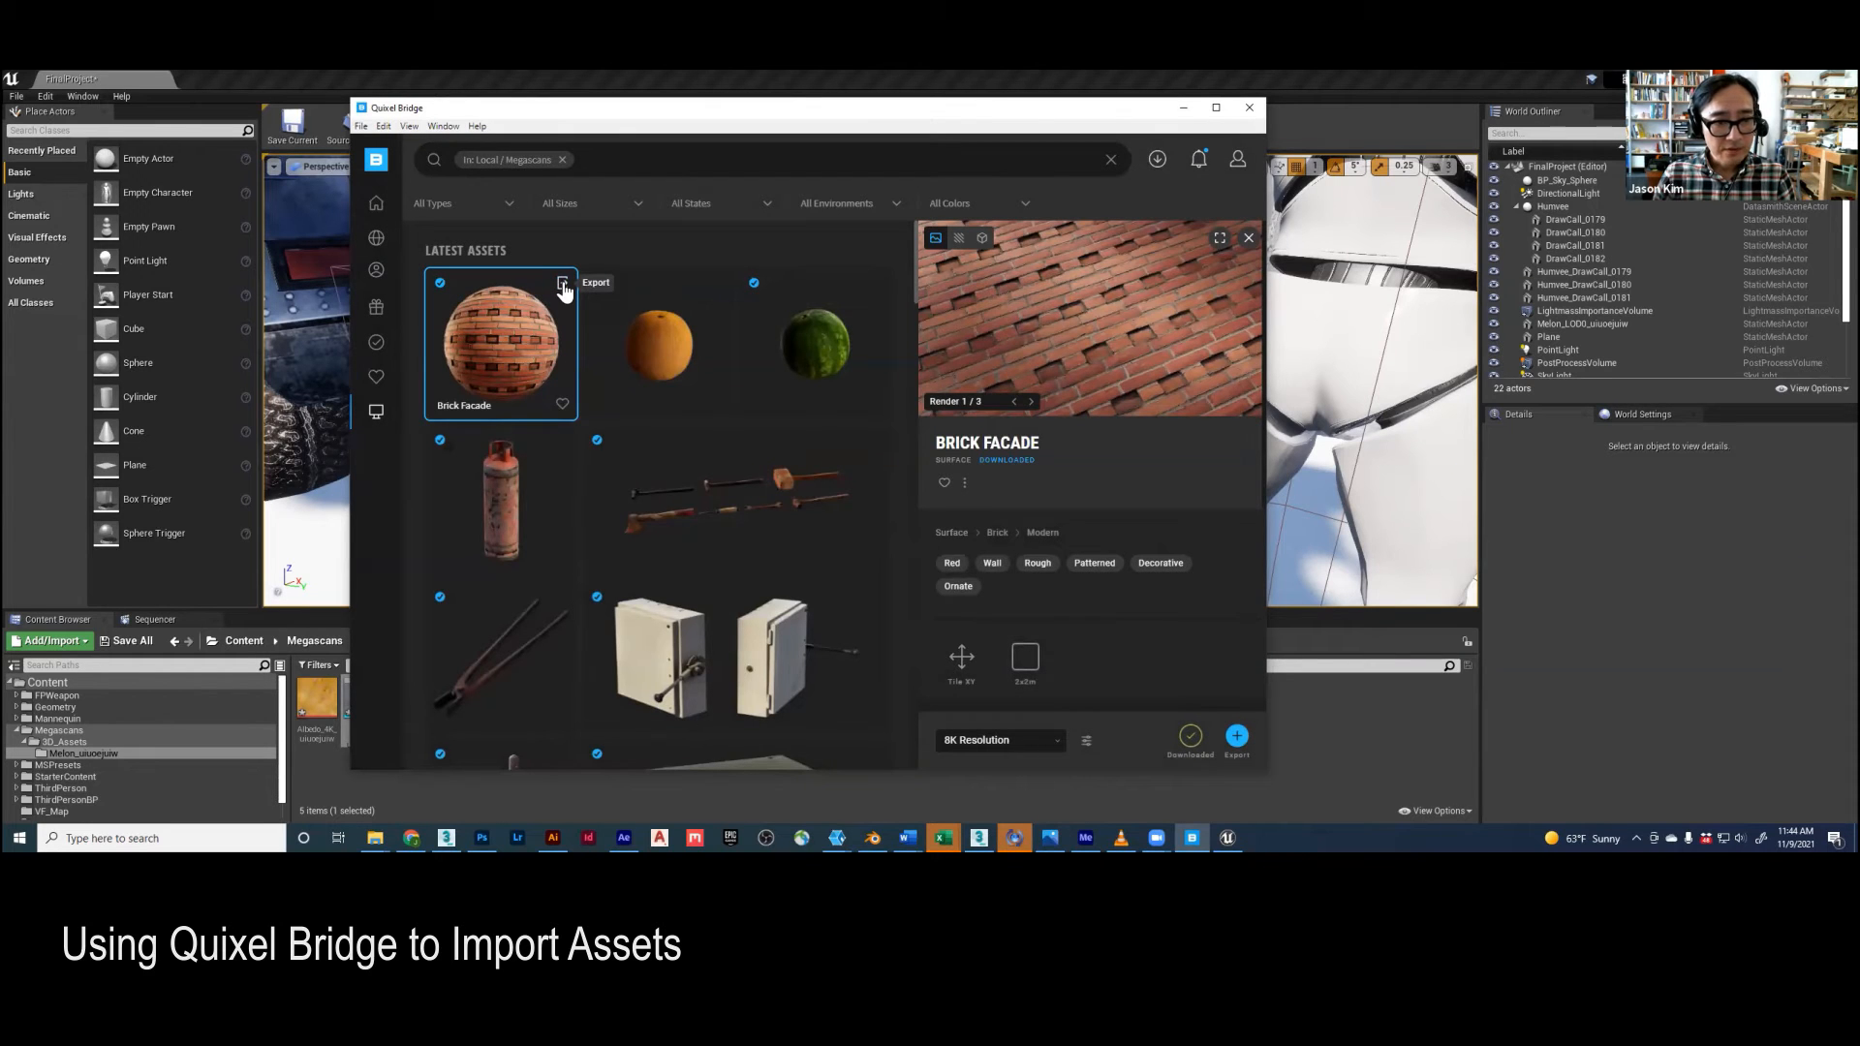
{"action": "left_click", "coordinate": [564, 288]}
{"action": "left_click", "coordinate": [563, 288]}
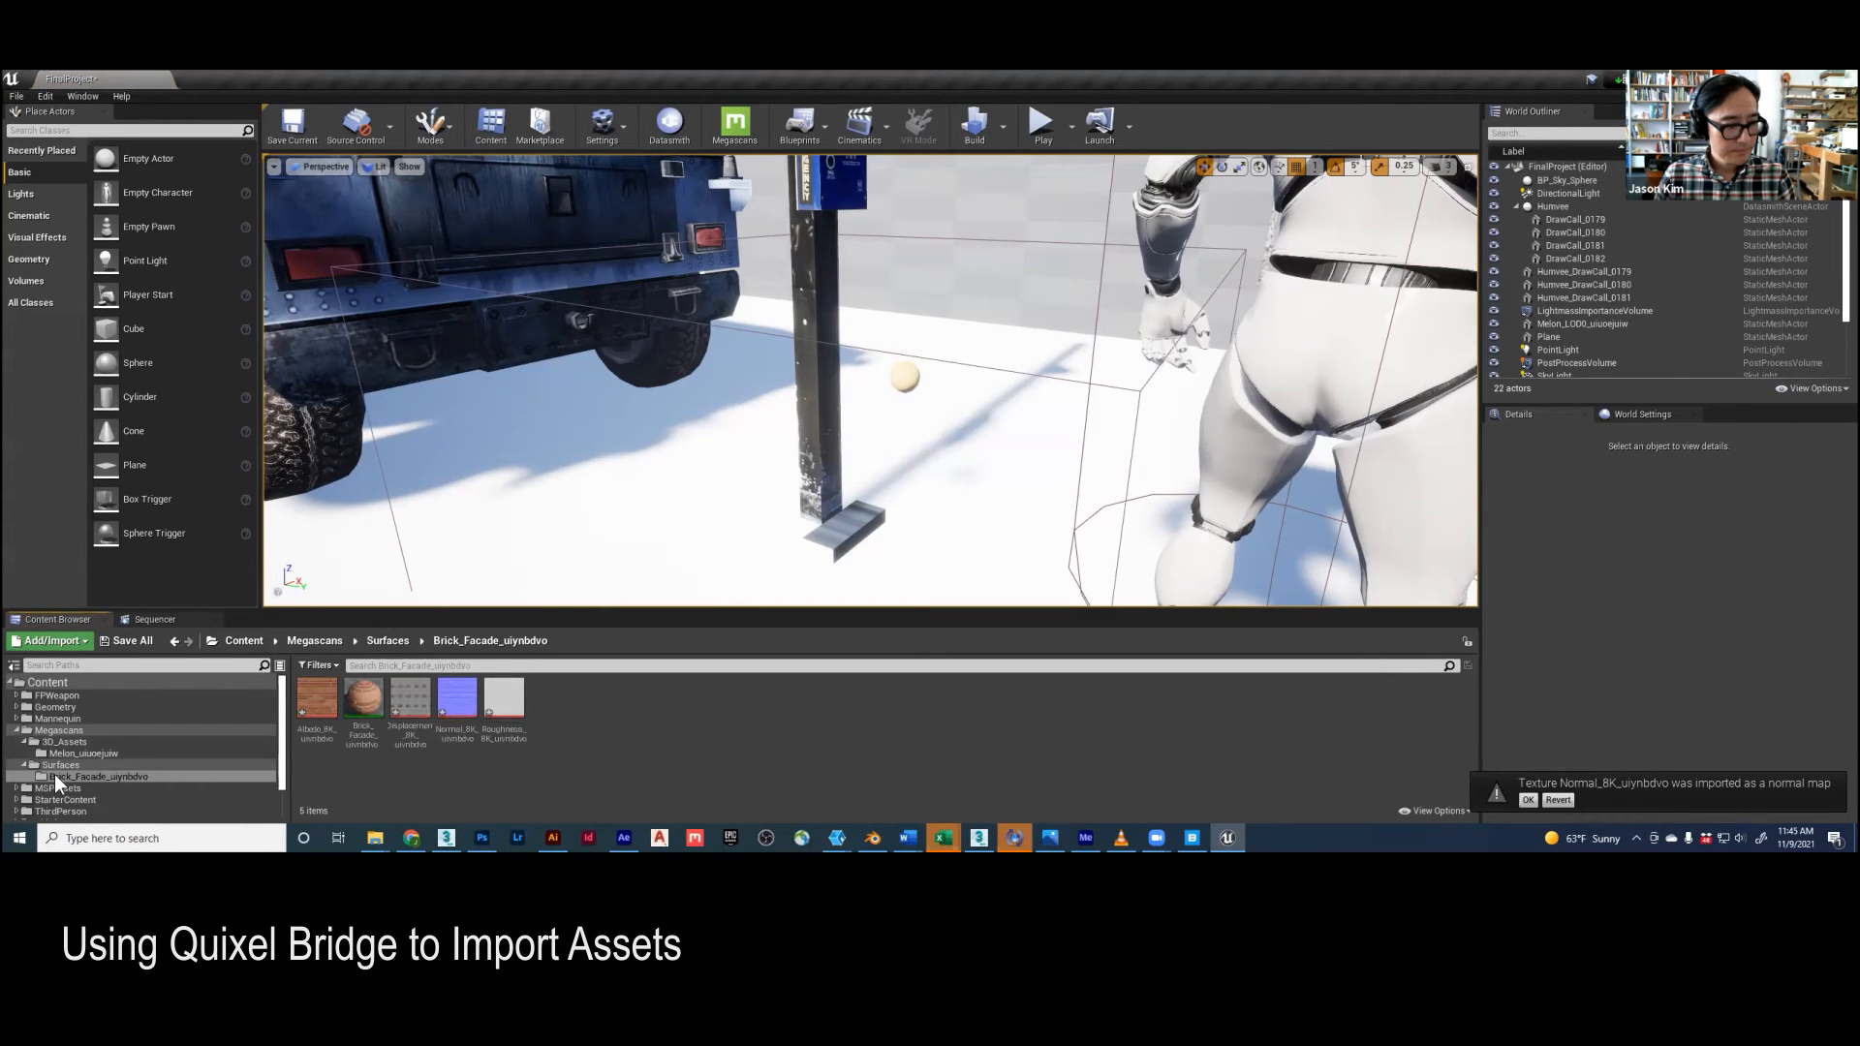
Step: Apply the Brick_Facade material from the Megascans Surfaces folder to the wall behind the post and character
{"action": "left_click", "coordinate": [37, 765]}
{"action": "left_click", "coordinate": [70, 779]}
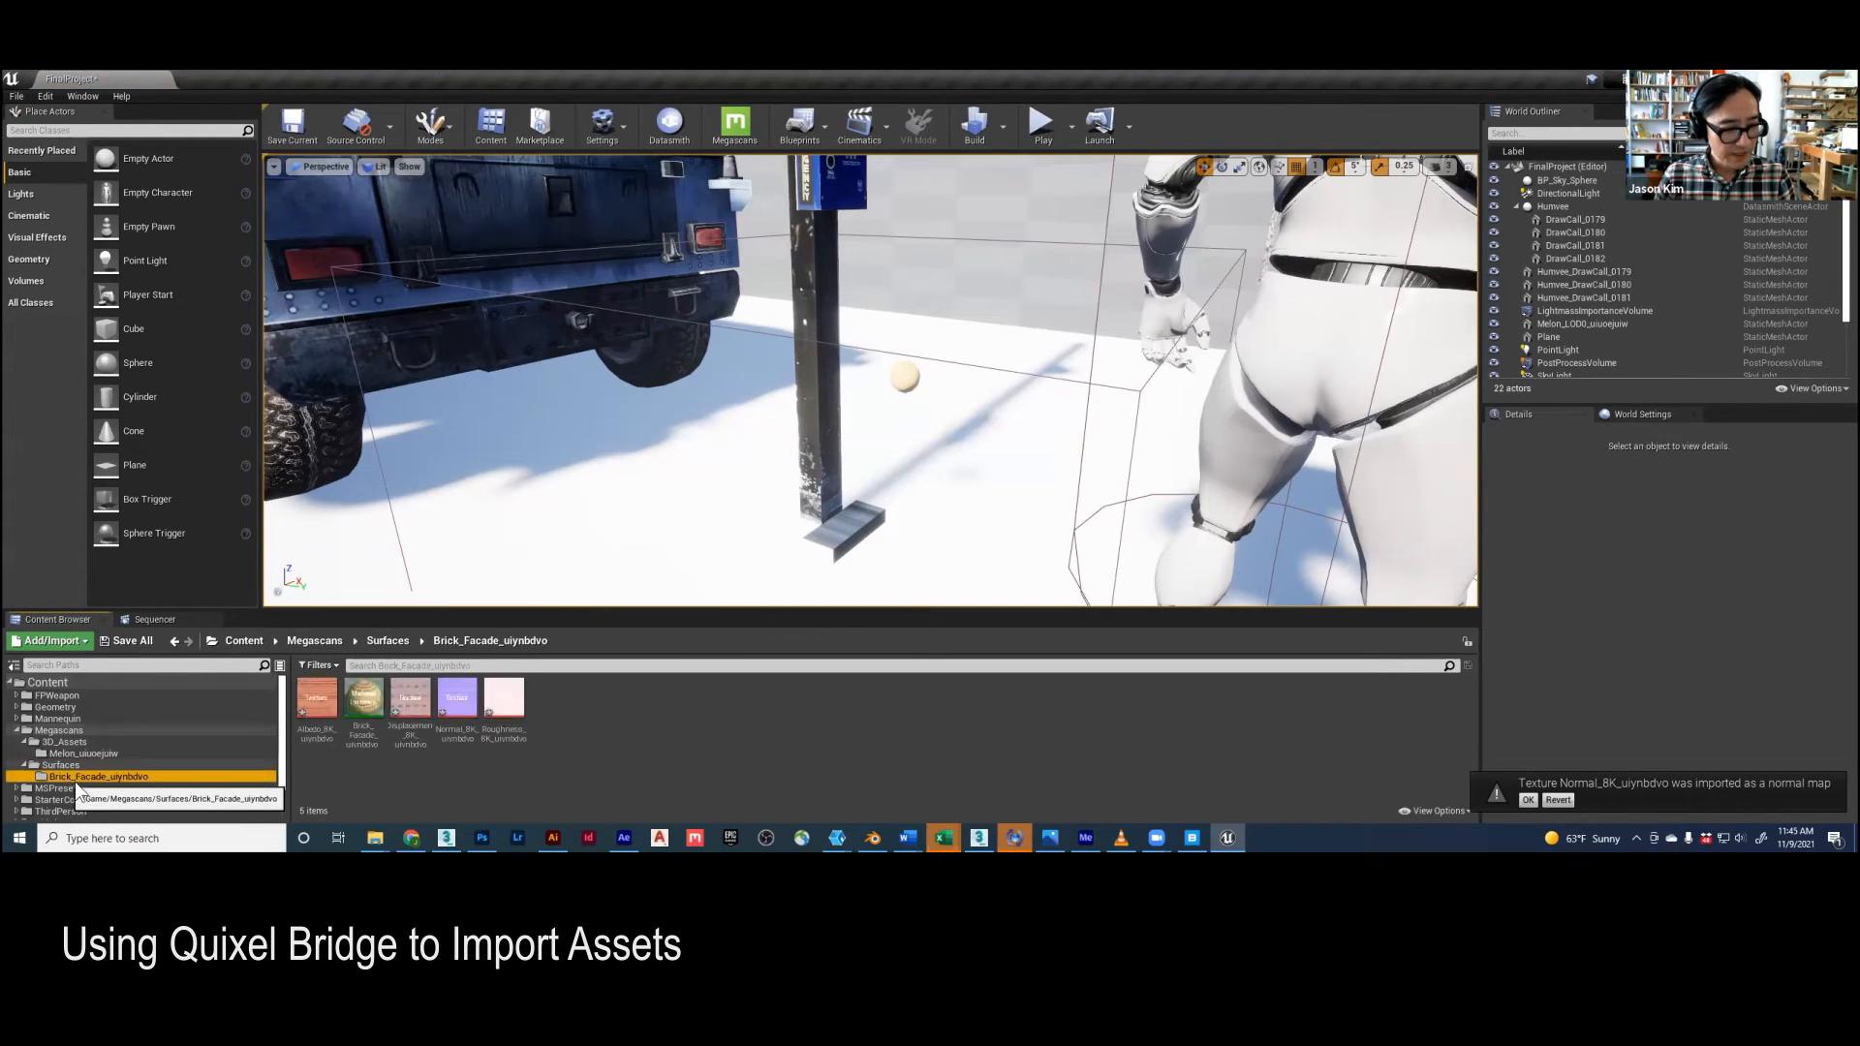
{"action": "left_click_drag", "start_coordinate": [368, 709], "coordinate": [914, 316]}
{"action": "right_click_drag", "start_coordinate": [913, 315], "coordinate": [715, 252]}
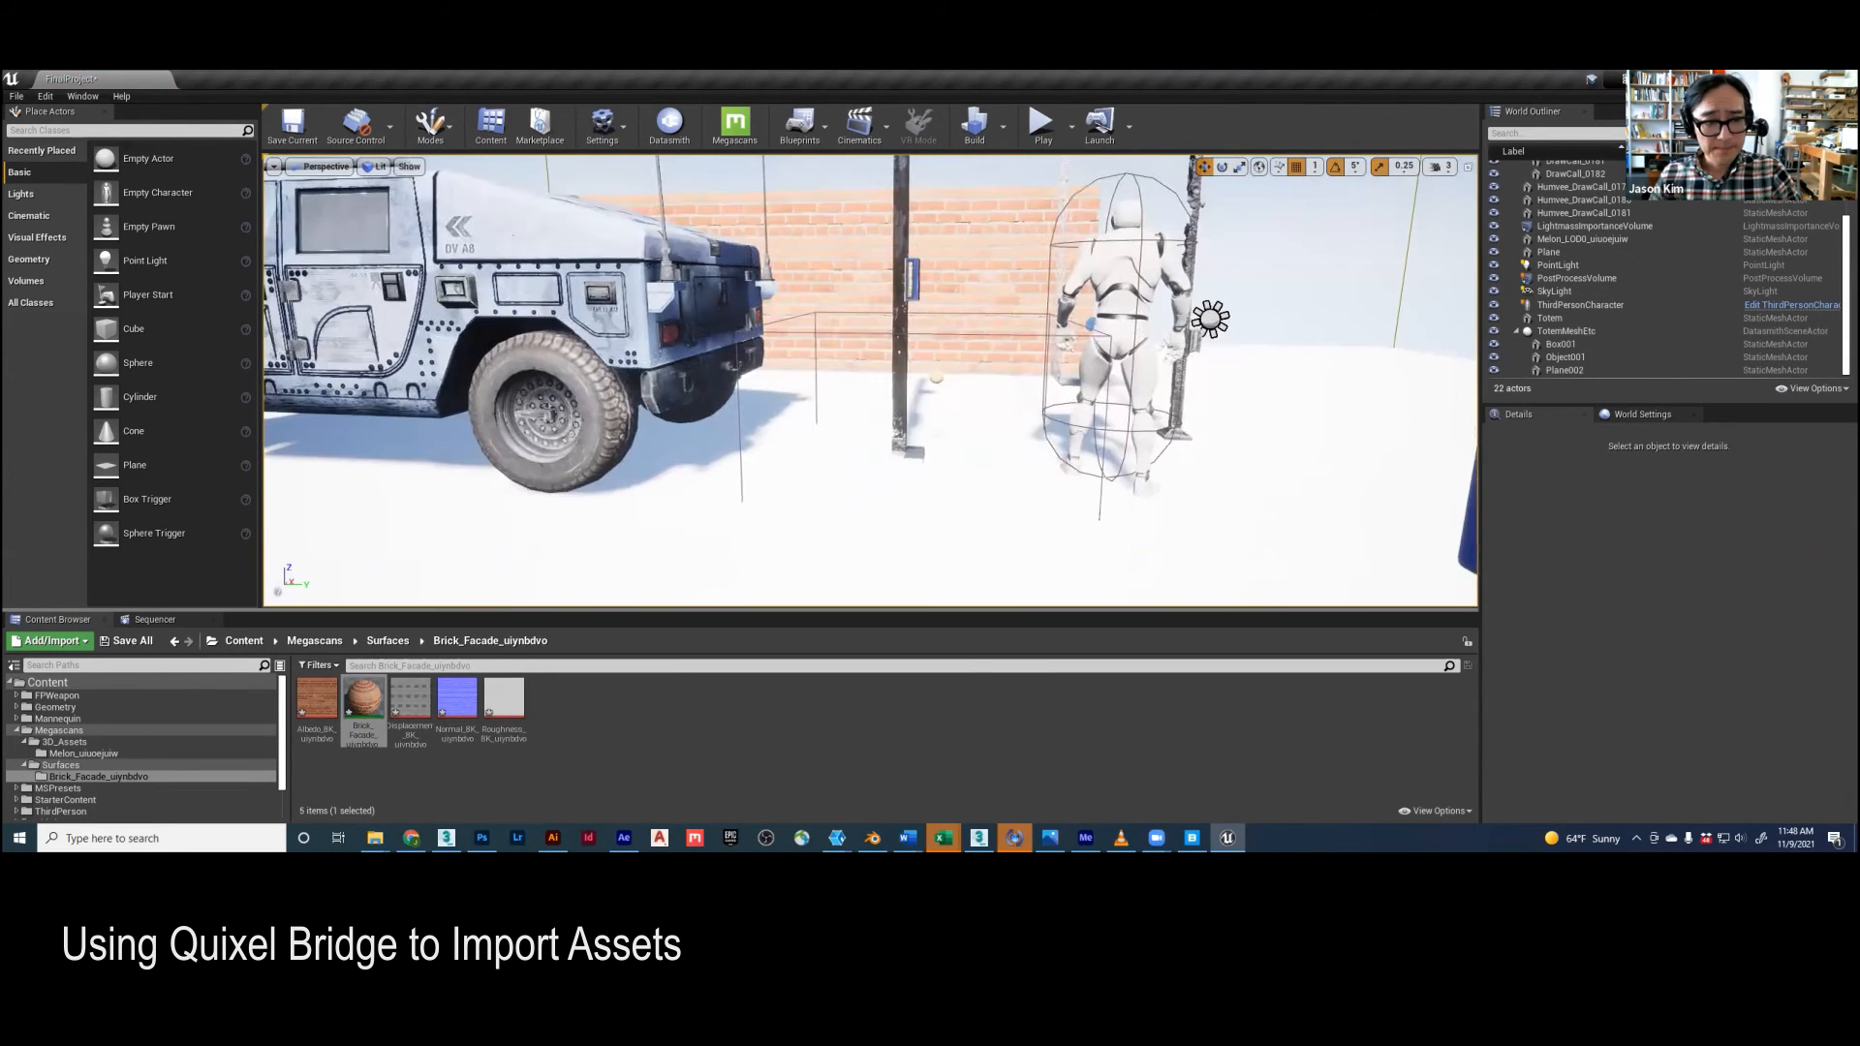
{"action": "right_click_drag", "start_coordinate": [830, 591], "coordinate": [748, 552]}
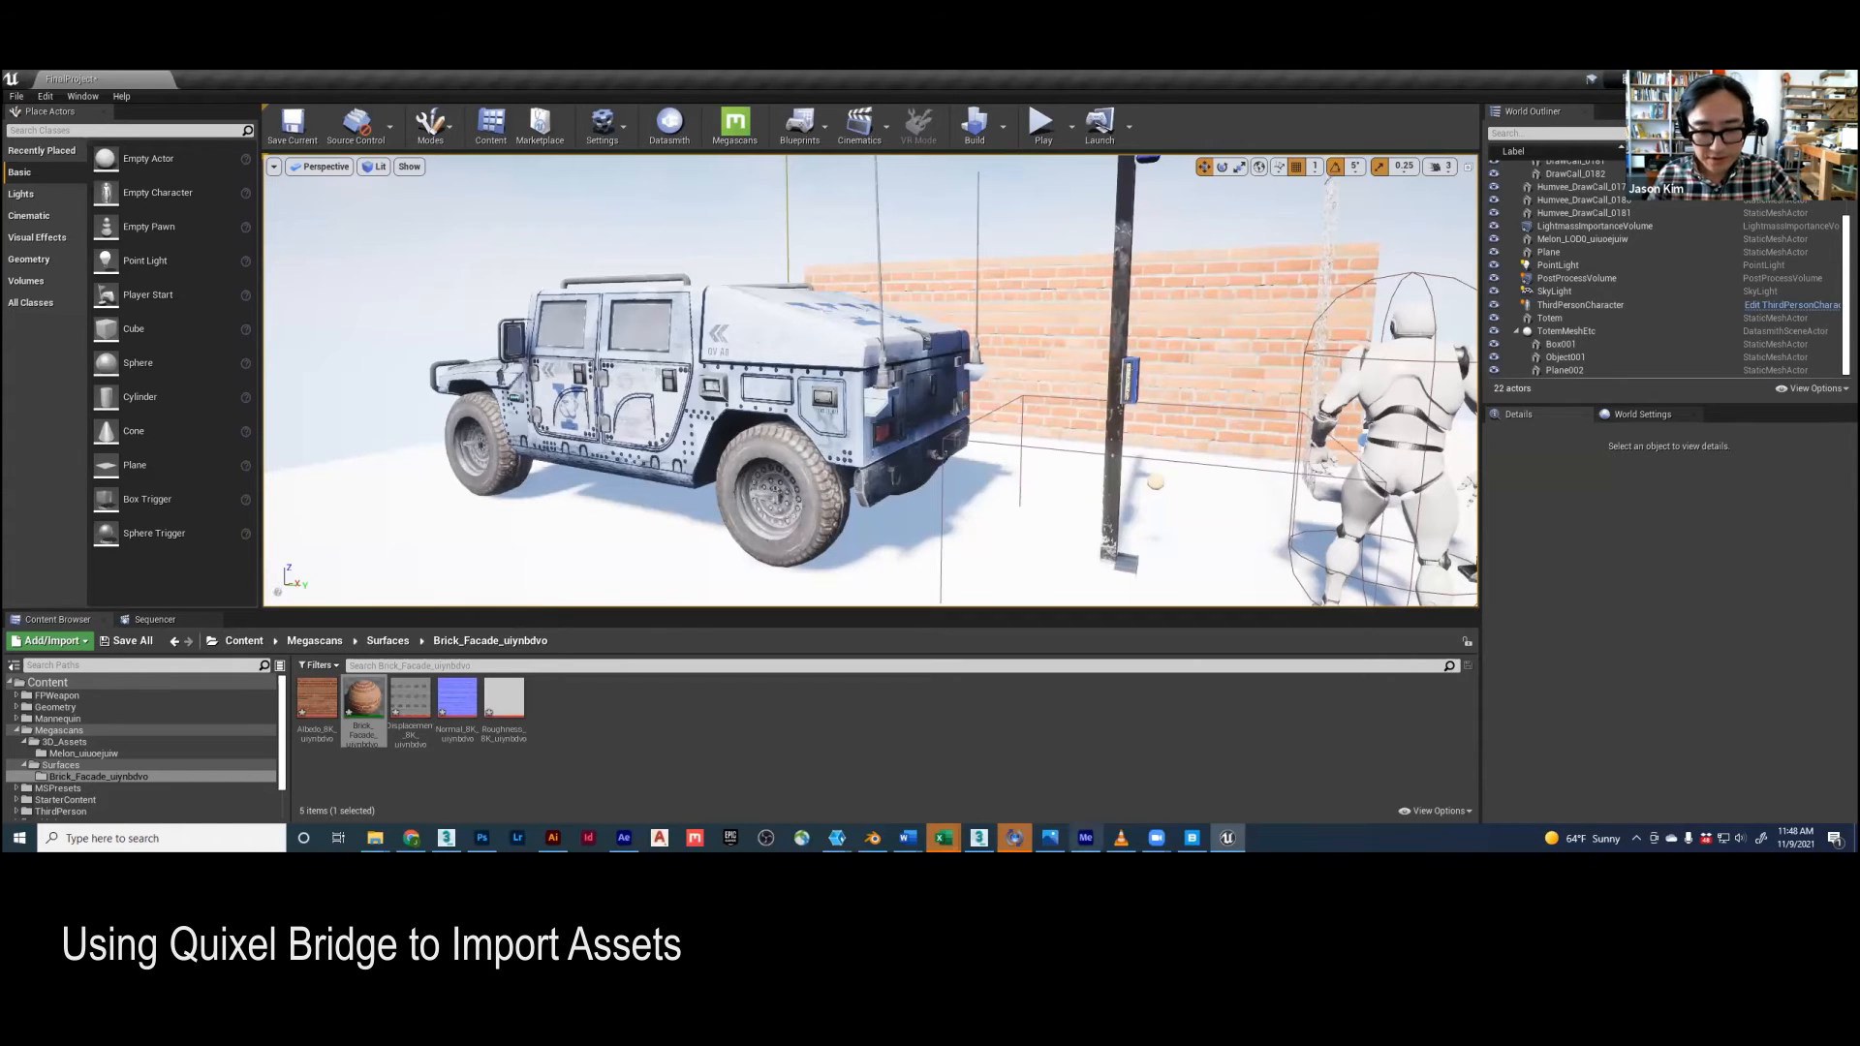
Step: Switch to Quixel Bridge and export the downloaded Military Wooden Box to the Unreal project
{"action": "left_click", "coordinate": [1191, 838]}
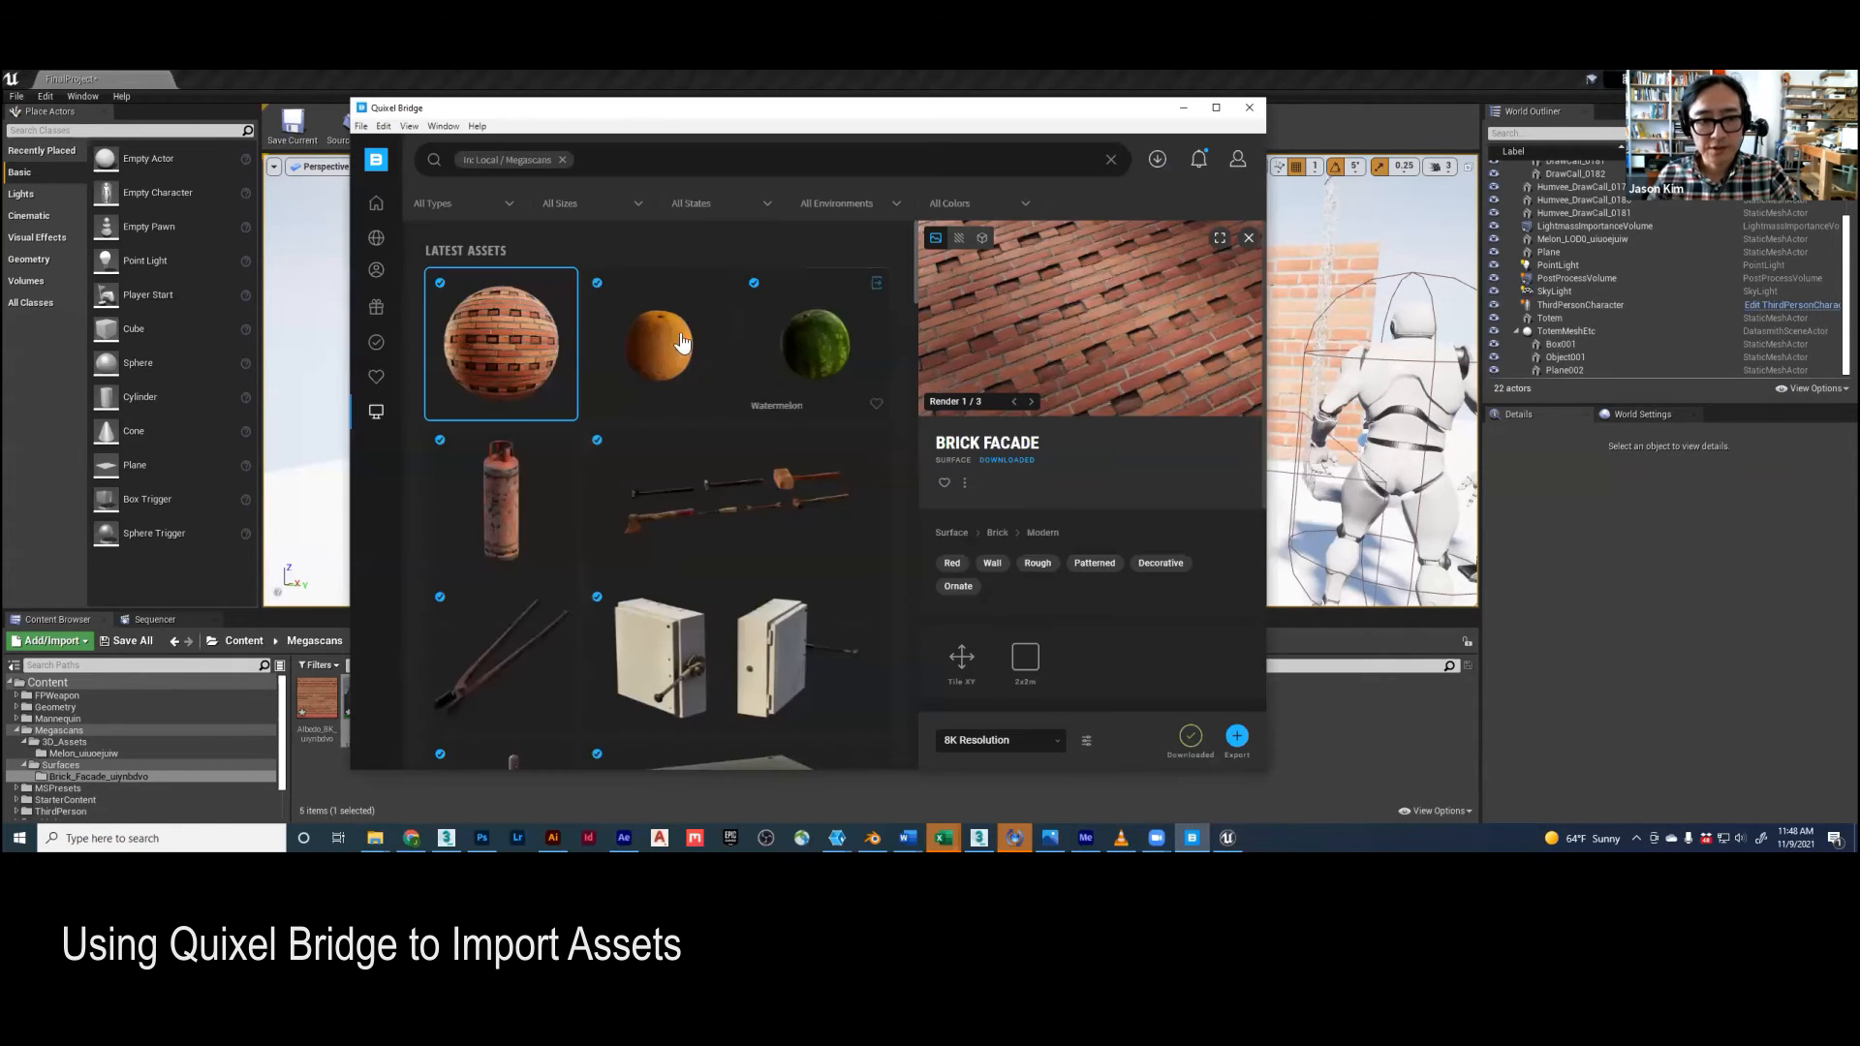
{"action": "scroll", "coordinate": [649, 433], "scroll_direction": "down", "scroll_amount": 3}
{"action": "scroll", "coordinate": [648, 433], "scroll_direction": "down", "scroll_amount": 2}
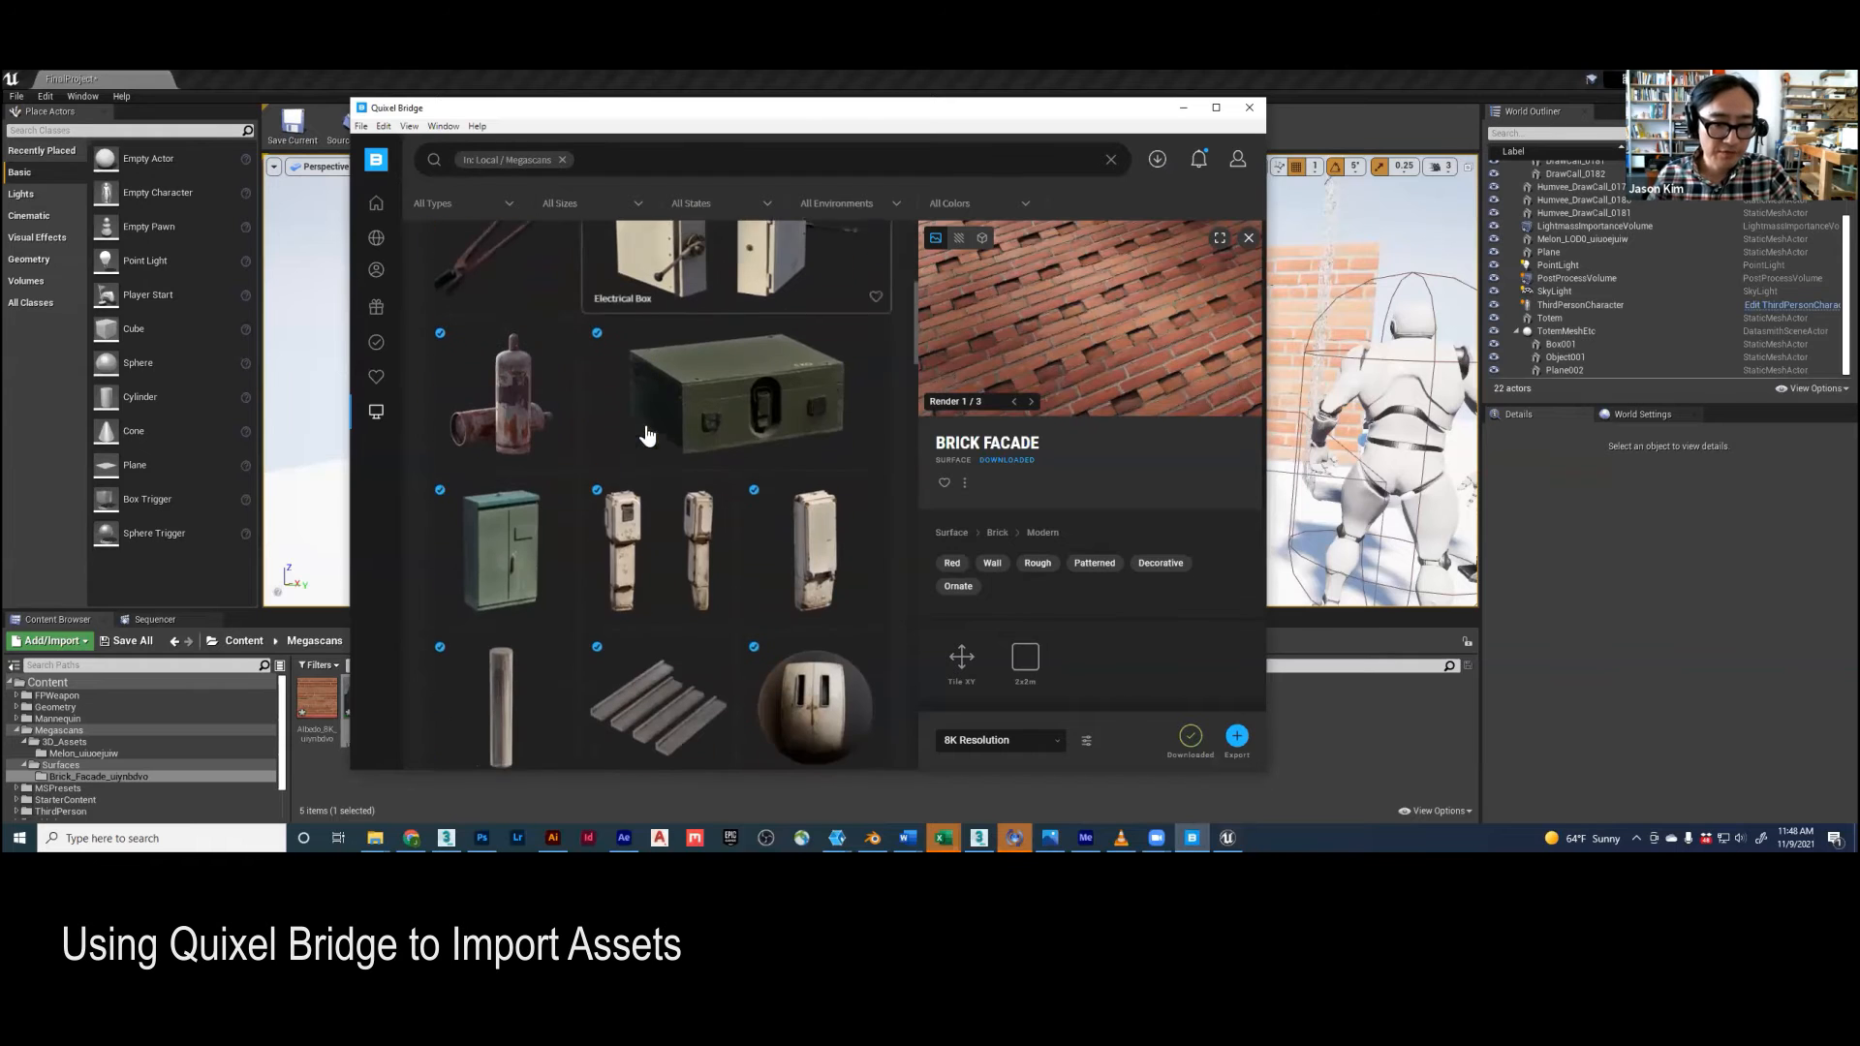
{"action": "left_click", "coordinate": [706, 387]}
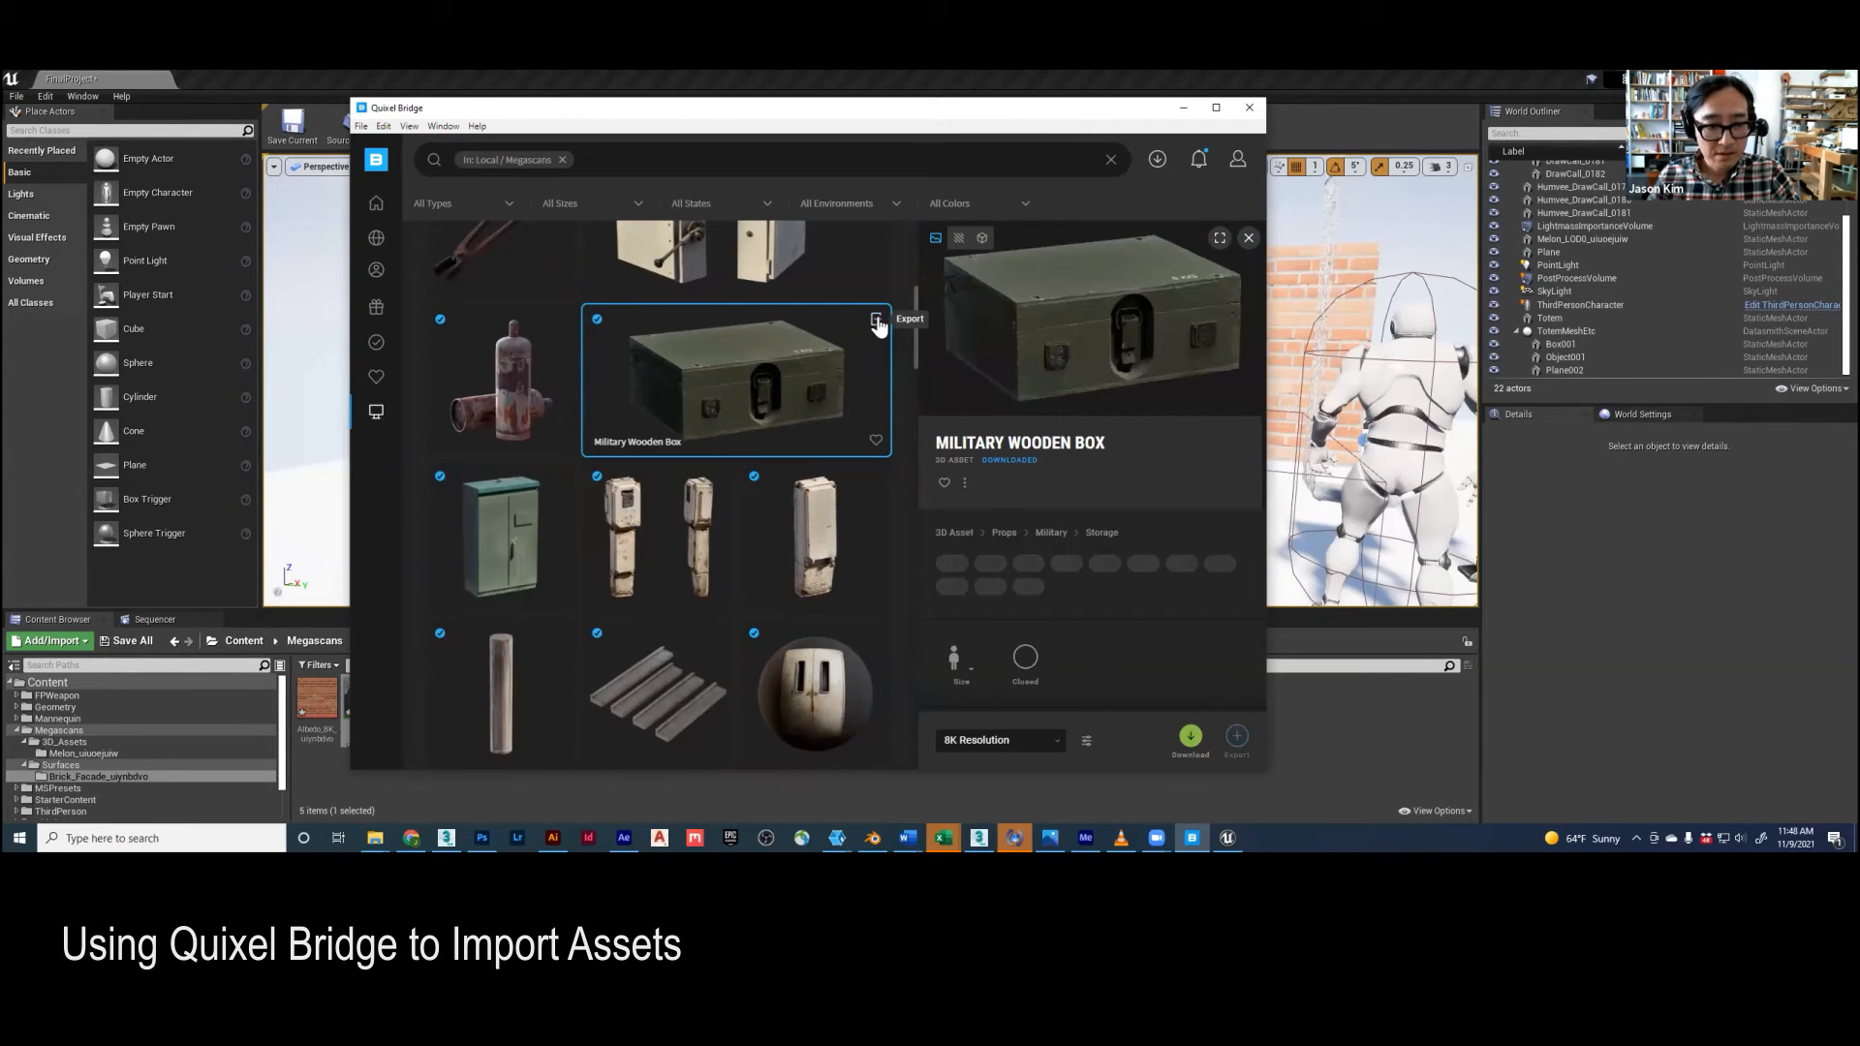
{"action": "left_click", "coordinate": [876, 322]}
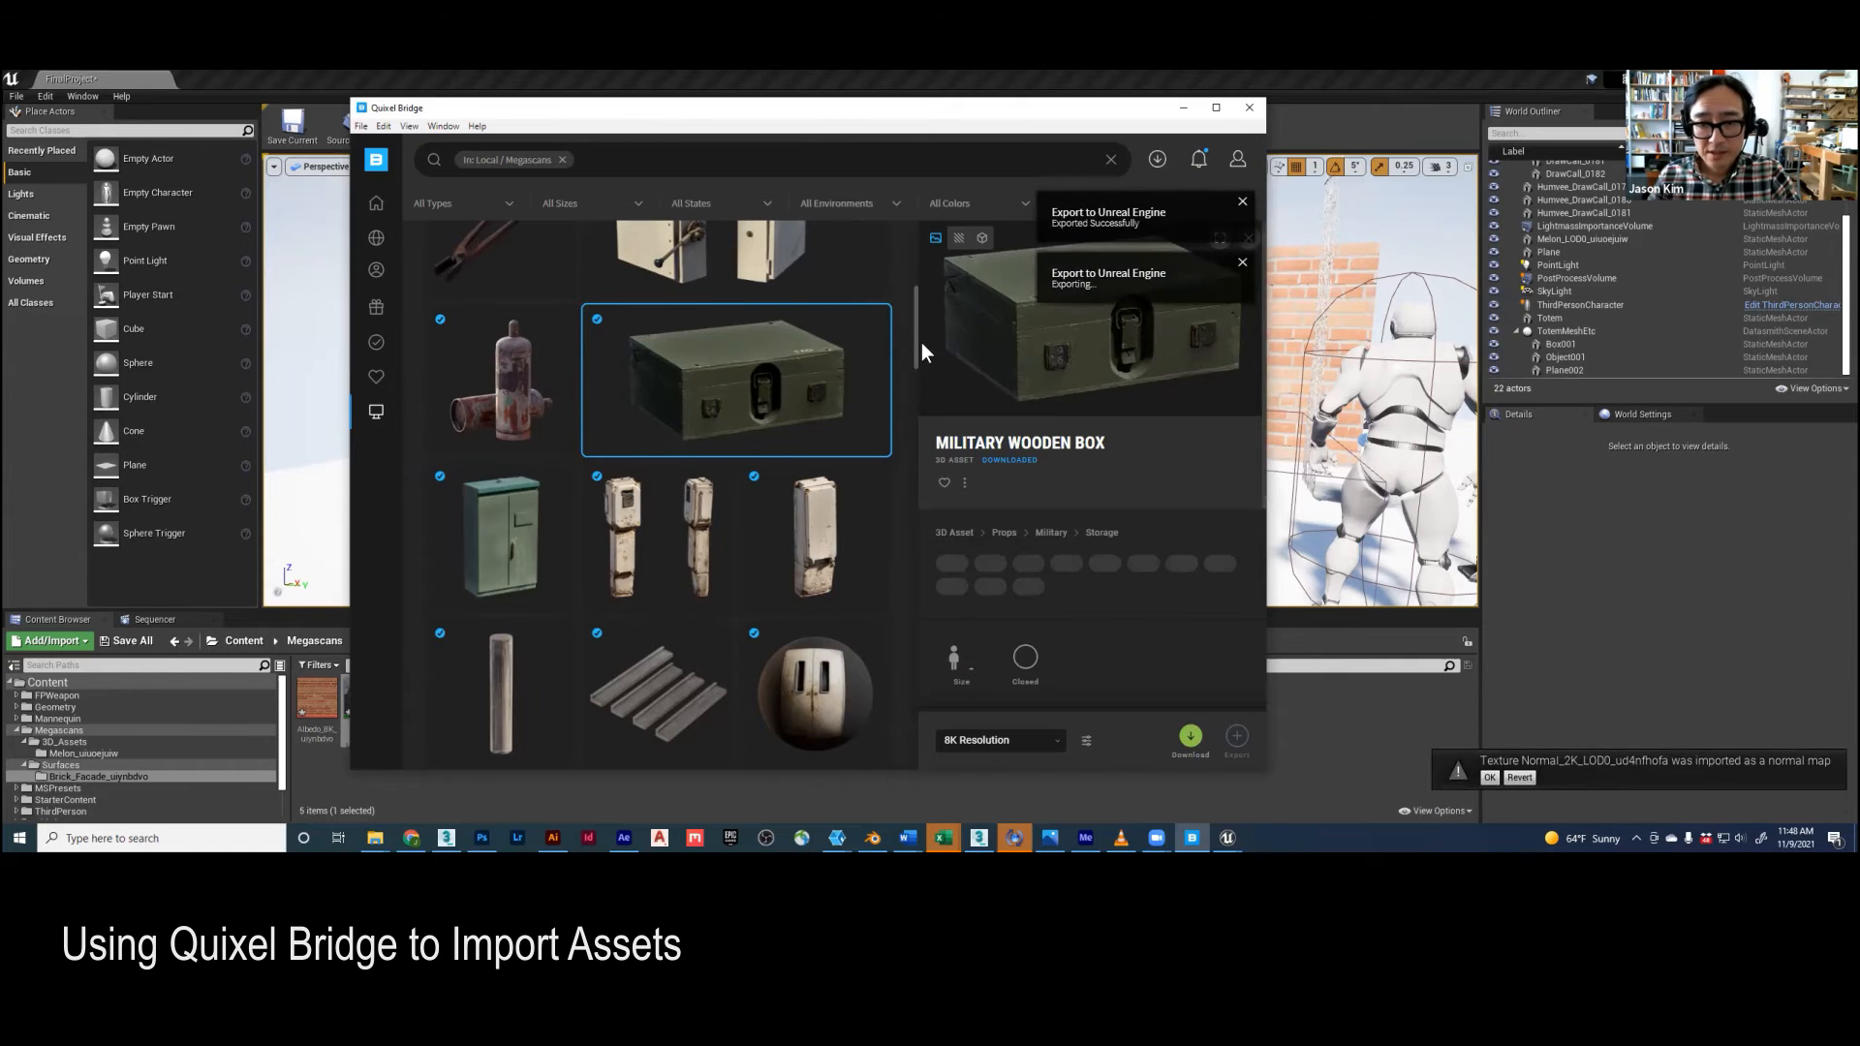
Step: Export the Metal Bollard from the downloaded local assets to the Unreal project
{"action": "scroll", "coordinate": [695, 562], "scroll_direction": "down", "scroll_amount": 1}
{"action": "scroll", "coordinate": [695, 562], "scroll_direction": "down", "scroll_amount": 6}
{"action": "scroll", "coordinate": [652, 544], "scroll_direction": "up", "scroll_amount": 3}
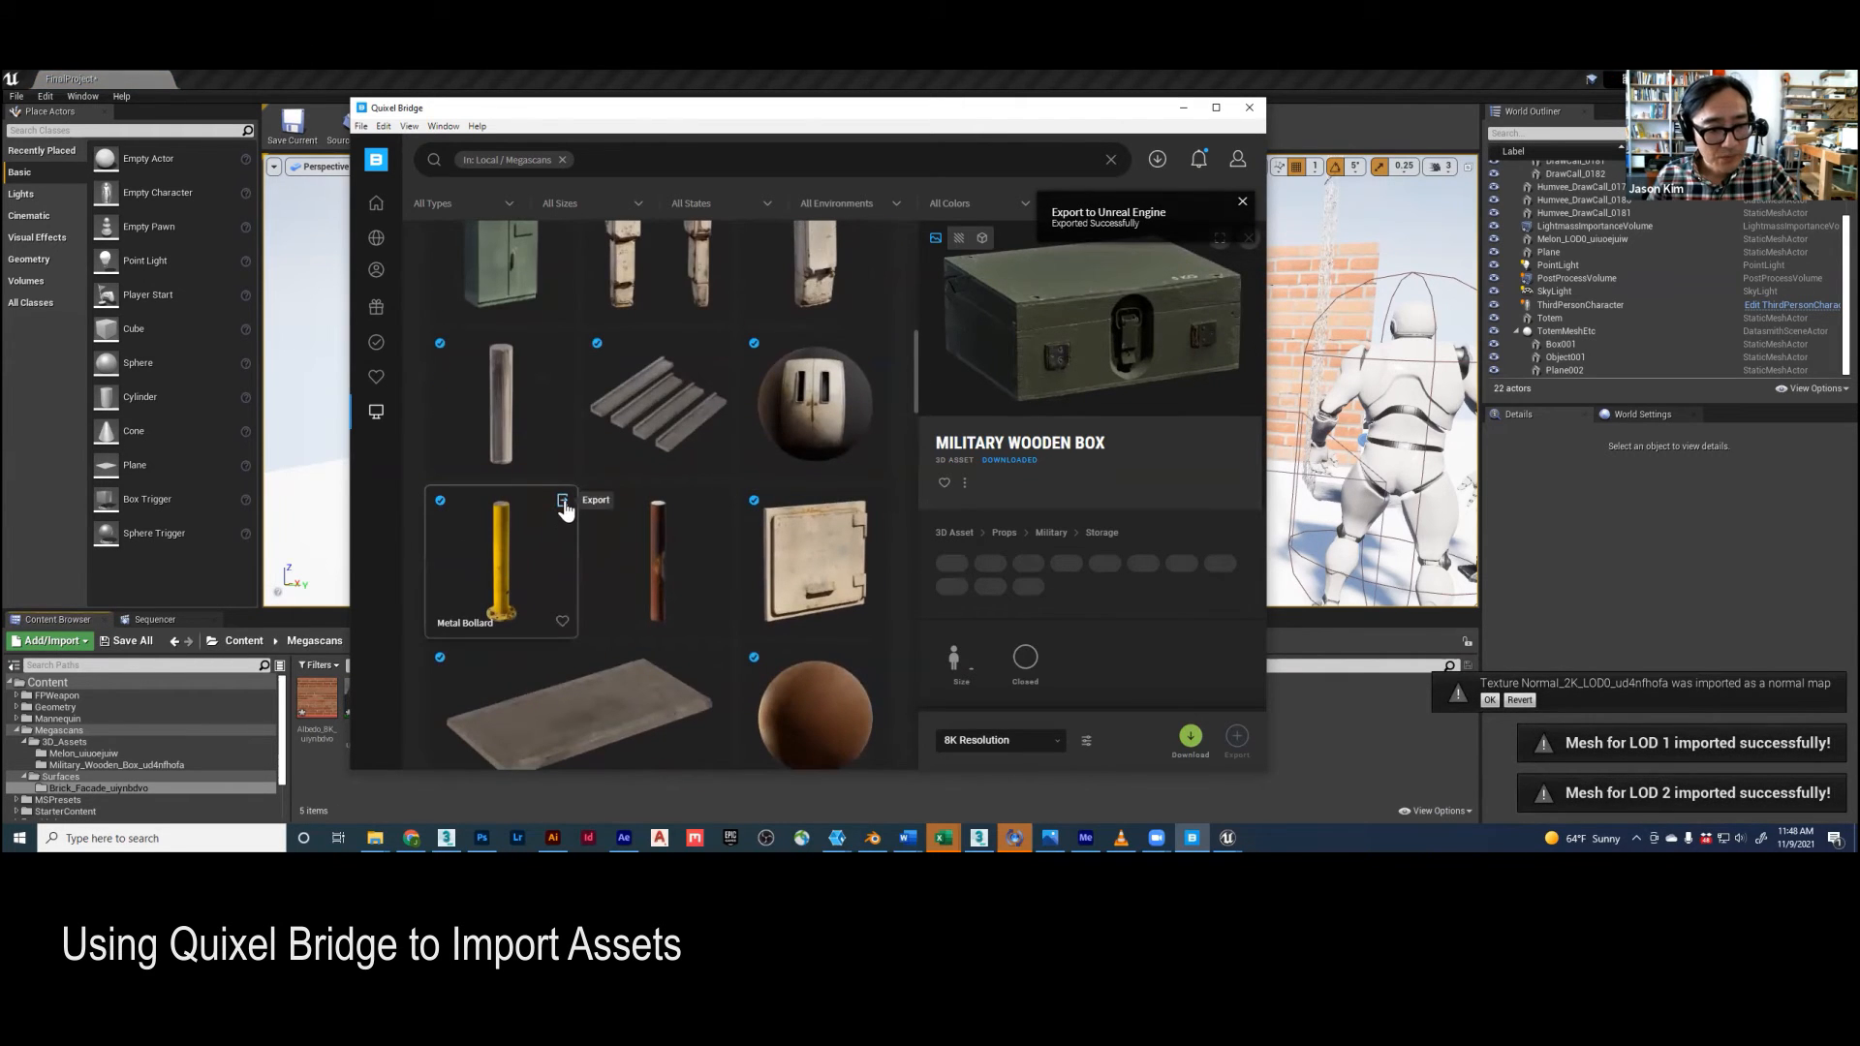
{"action": "left_click", "coordinate": [563, 503]}
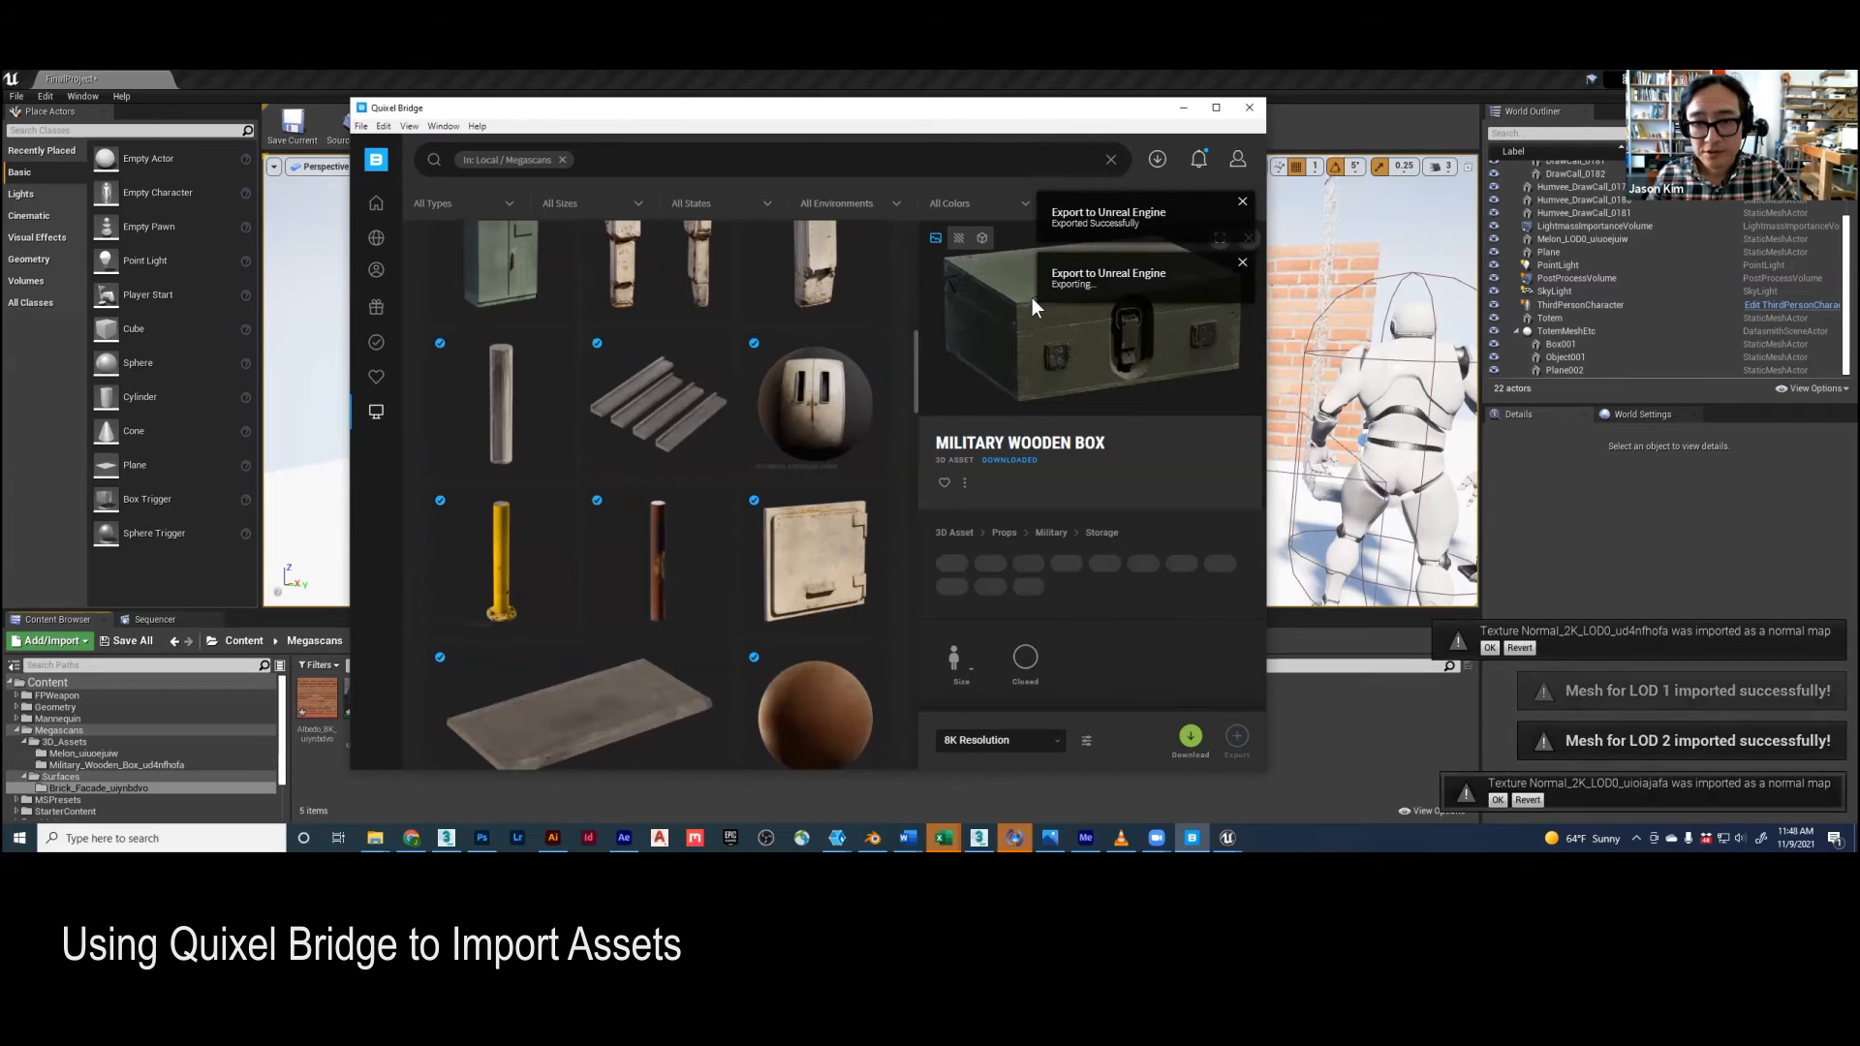
Step: Return to Unreal Engine and place two Metal Bollard meshes from the 3D_Assets folder, one near each end of the Humvee
{"action": "left_click", "coordinate": [270, 85]}
{"action": "left_click", "coordinate": [92, 765]}
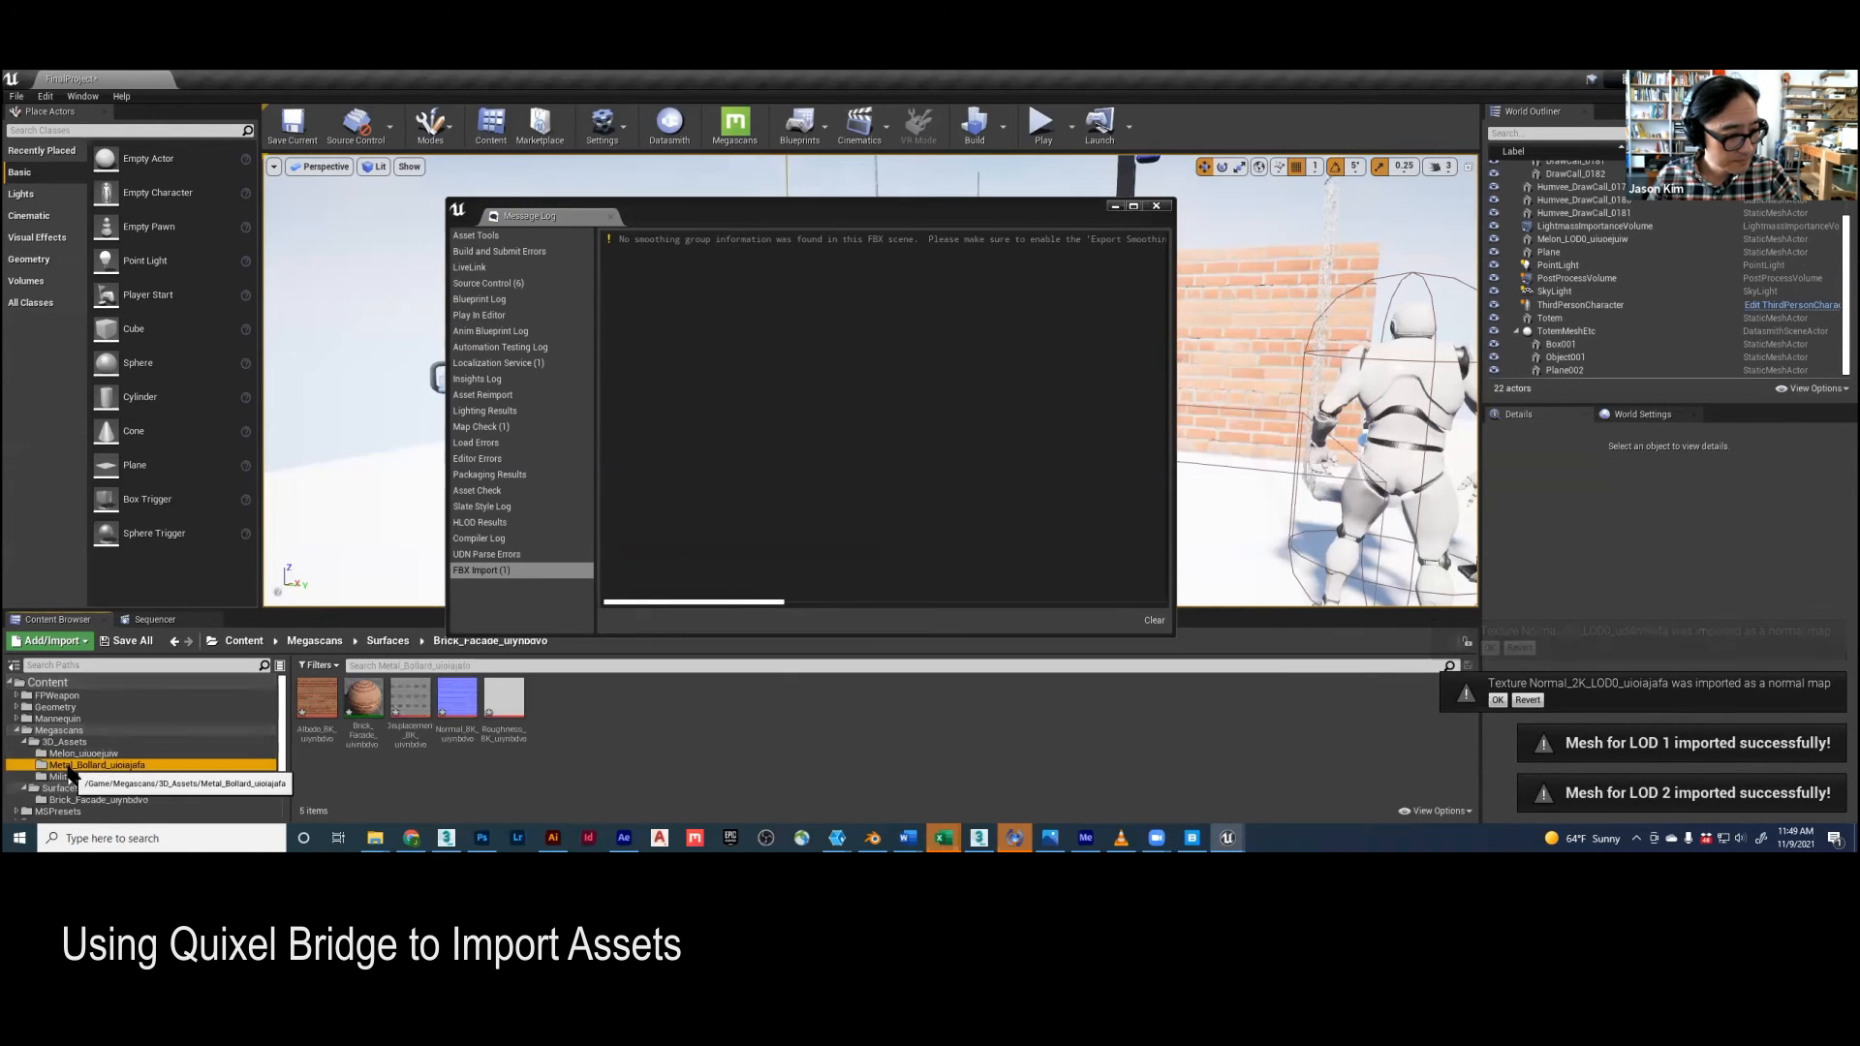
{"action": "left_click", "coordinate": [1156, 206]}
{"action": "left_click_drag", "start_coordinate": [364, 697], "coordinate": [392, 489]}
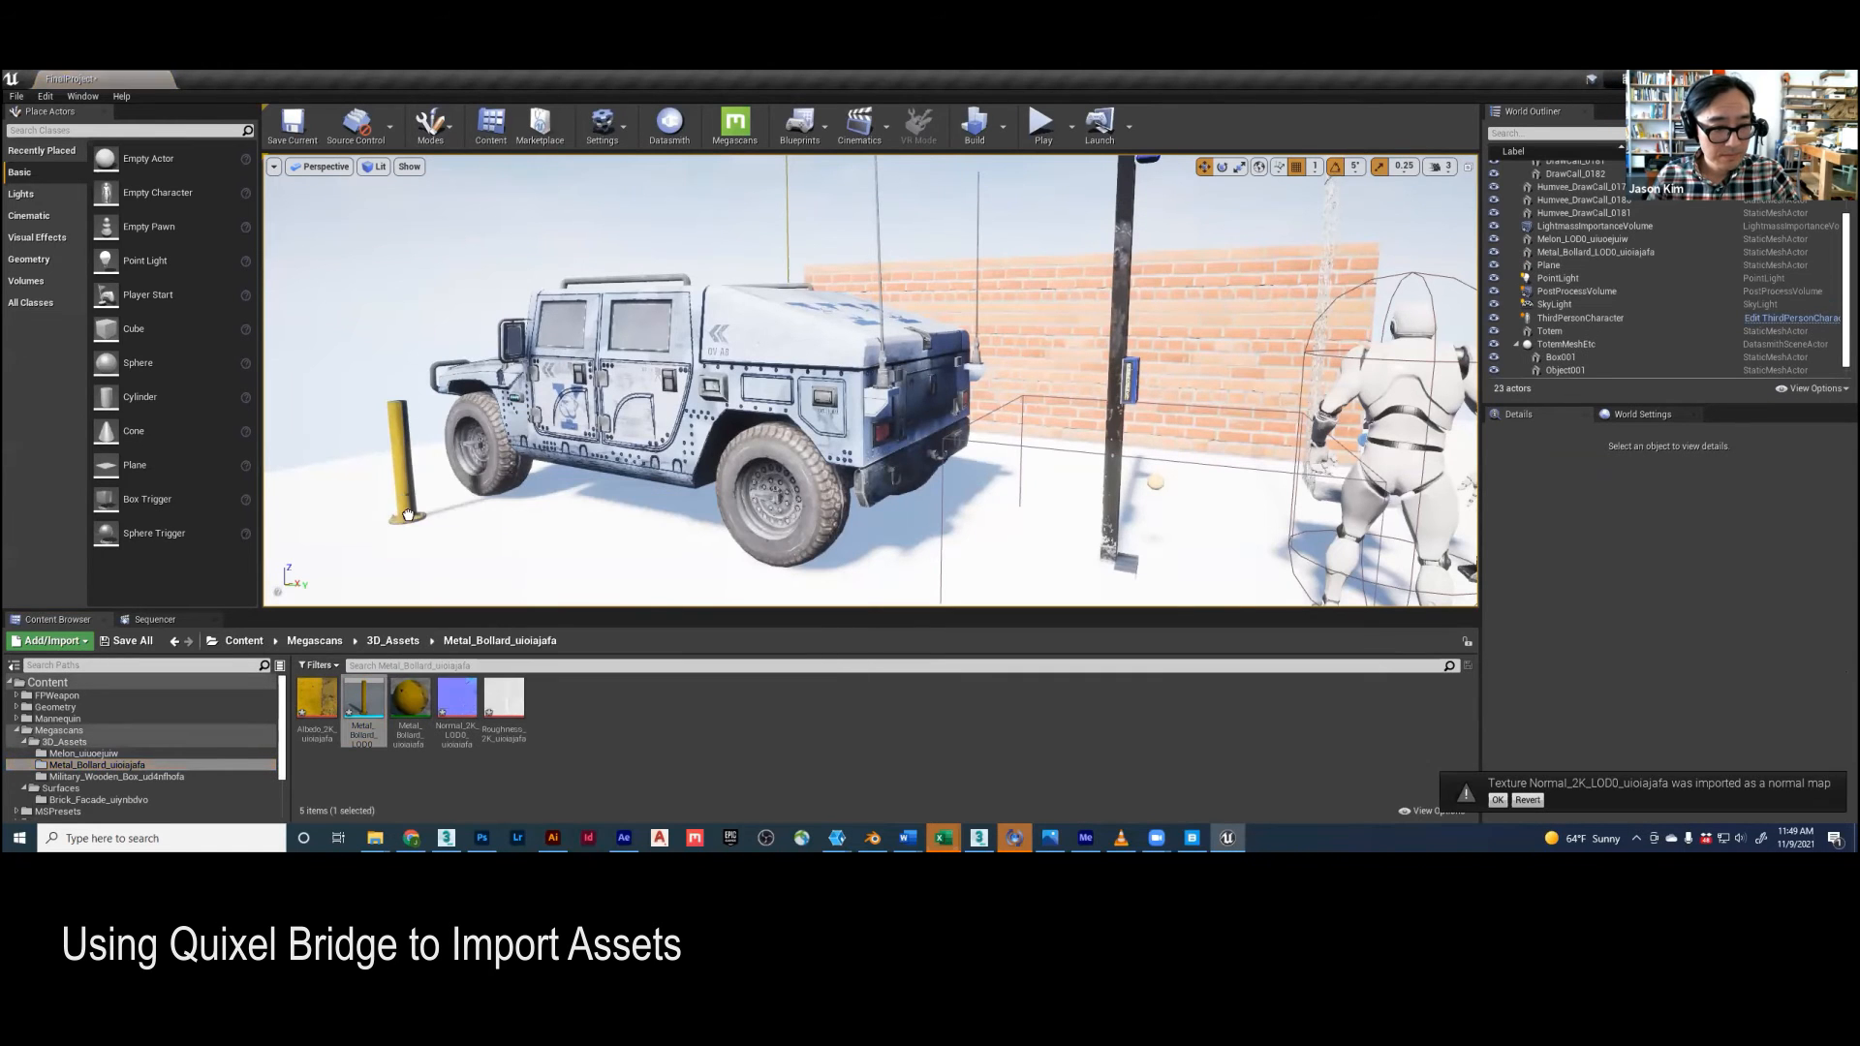
{"action": "left_click_drag", "start_coordinate": [363, 697], "coordinate": [883, 603]}
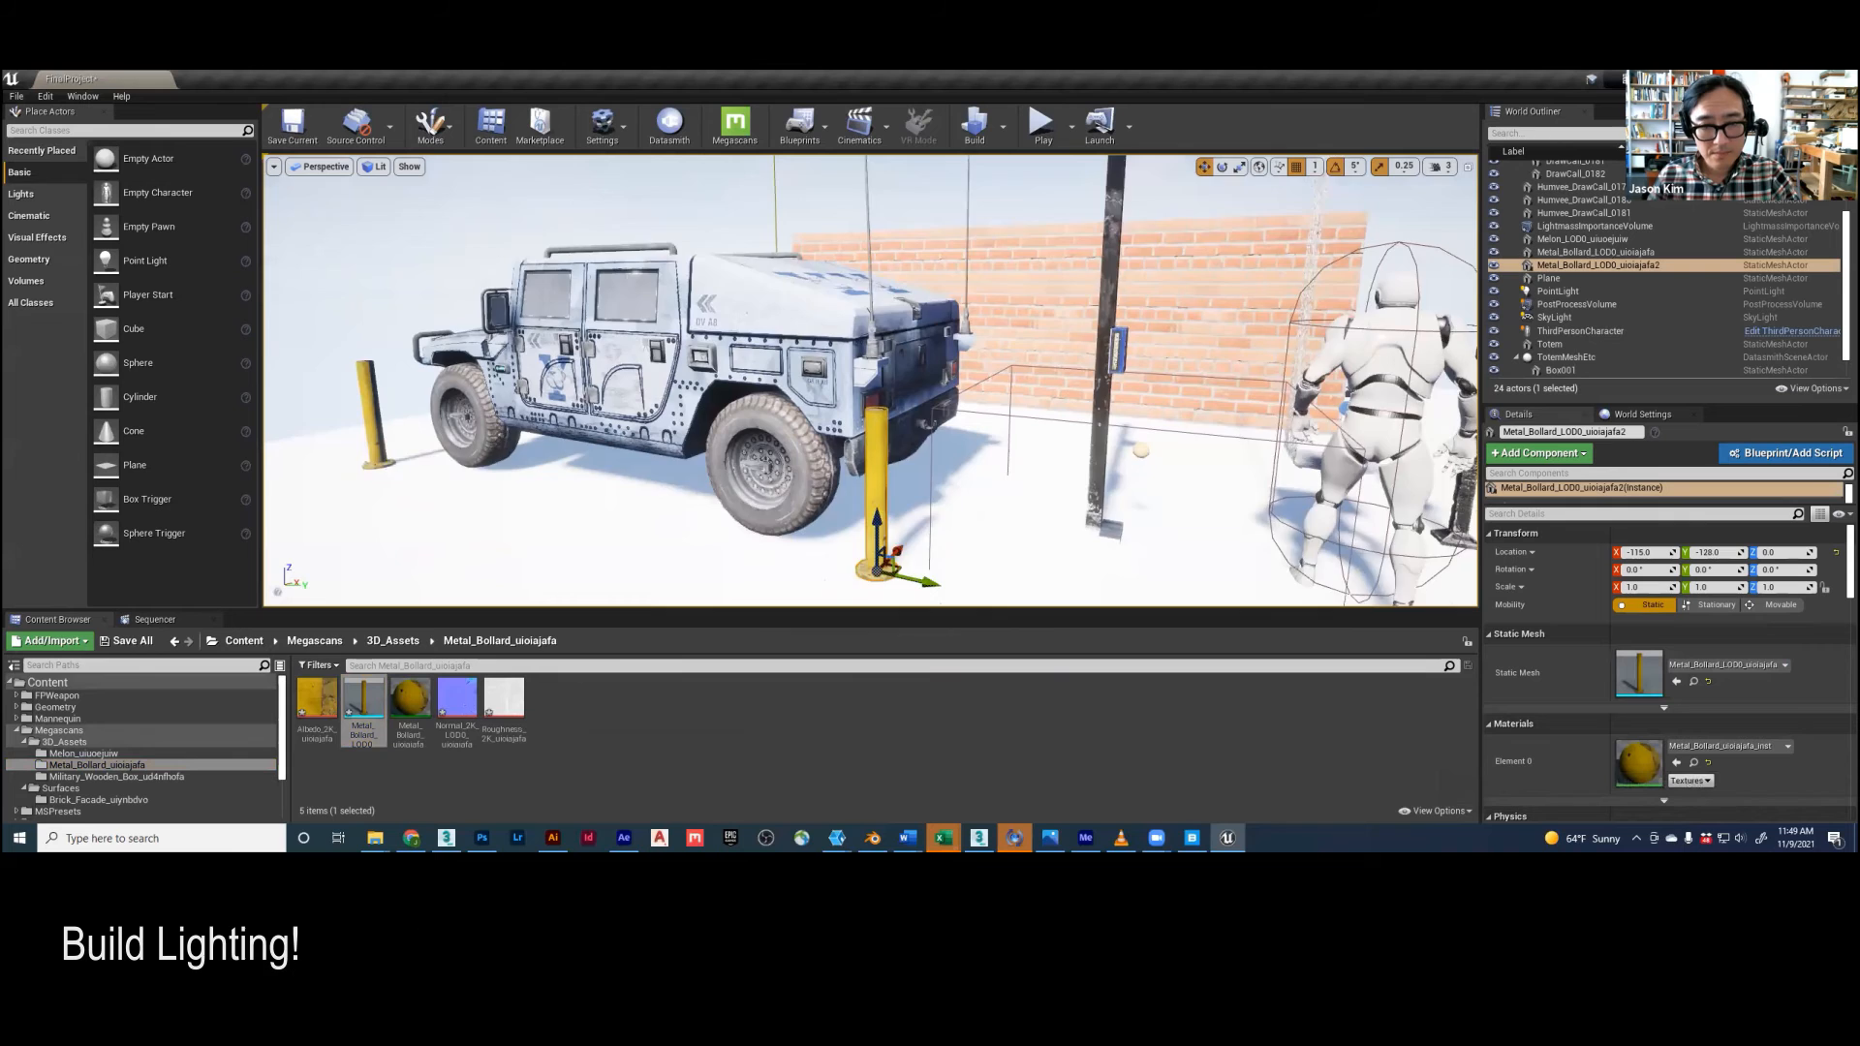
{"action": "key", "text": "f"}
{"action": "left_click_drag", "start_coordinate": [979, 405], "coordinate": [980, 453]}
{"action": "left_click", "coordinate": [1030, 458]}
Step: Build only the lighting for the level and dismiss the resulting message log
{"action": "mouse_move", "coordinate": [1078, 443]}
{"action": "right_mouse_down"}
{"action": "mouse_move", "coordinate": [1017, 407]}
{"action": "mouse_move", "coordinate": [1079, 443]}
{"action": "right_mouse_up"}
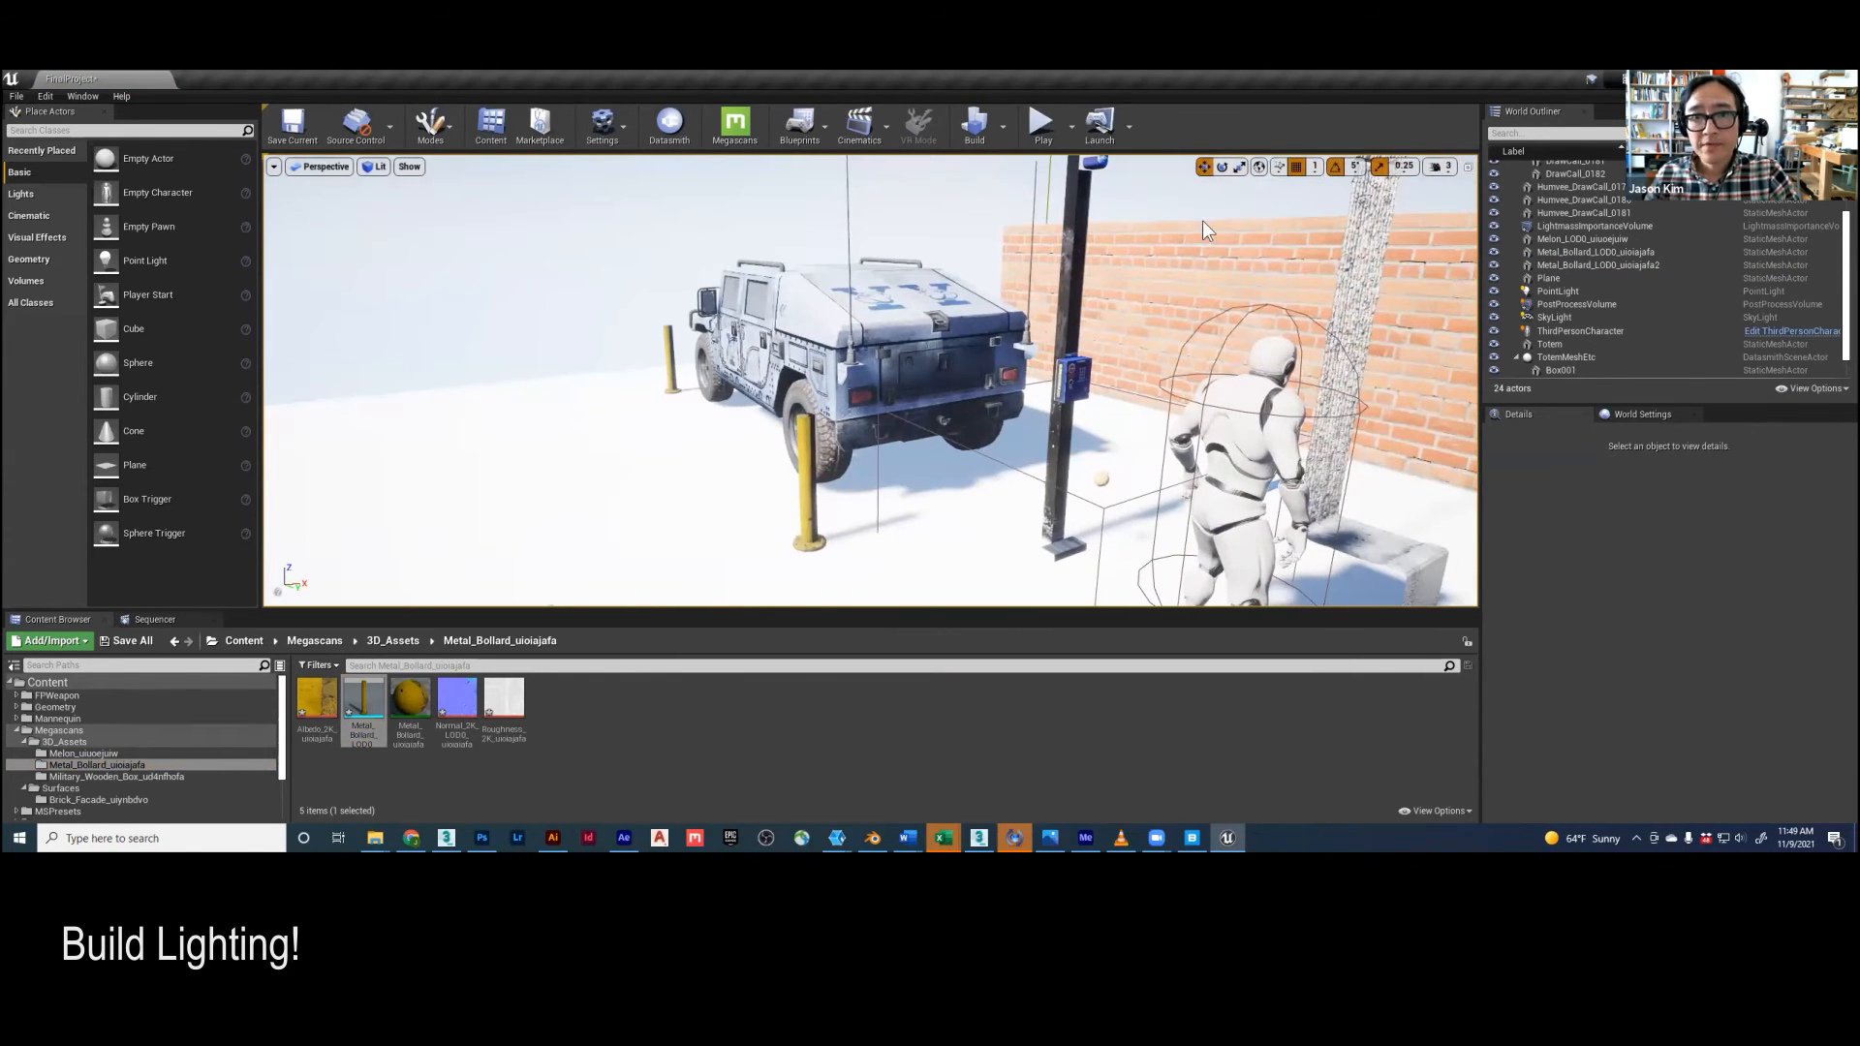
{"action": "left_click", "coordinate": [1003, 126]}
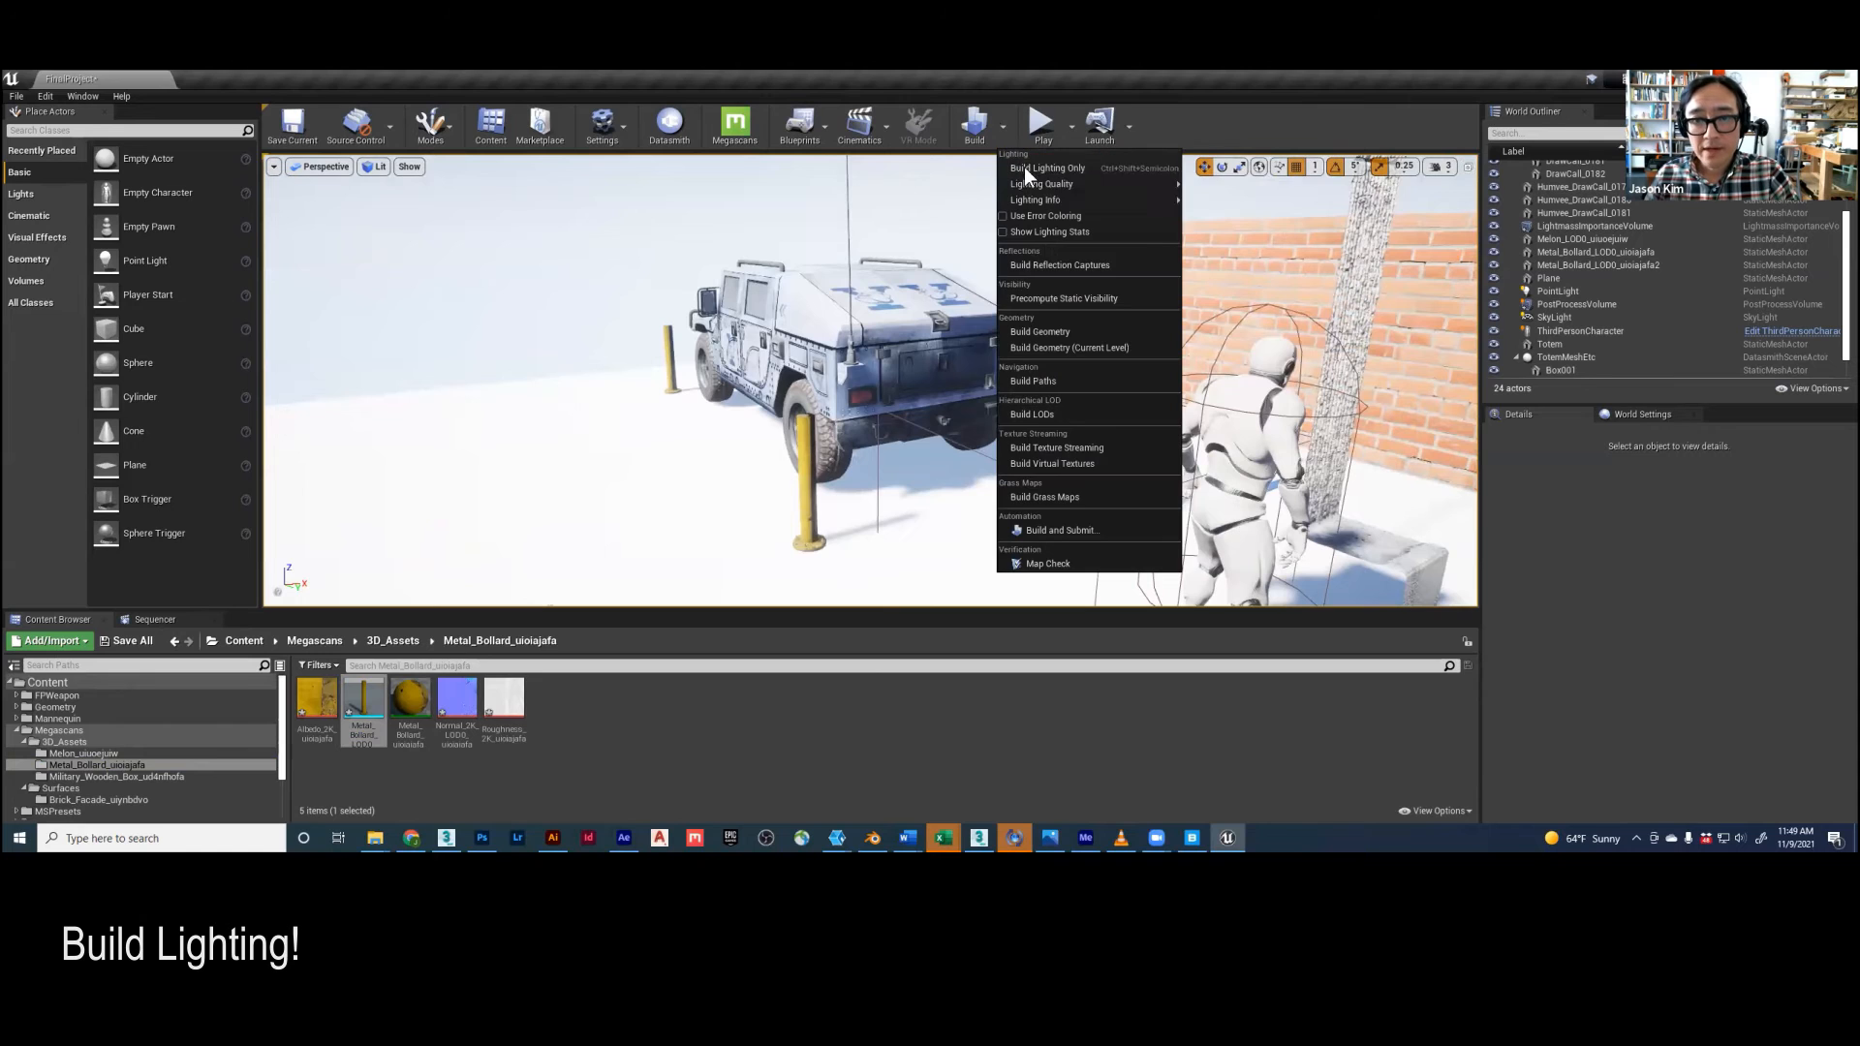
{"action": "left_click", "coordinate": [1101, 171]}
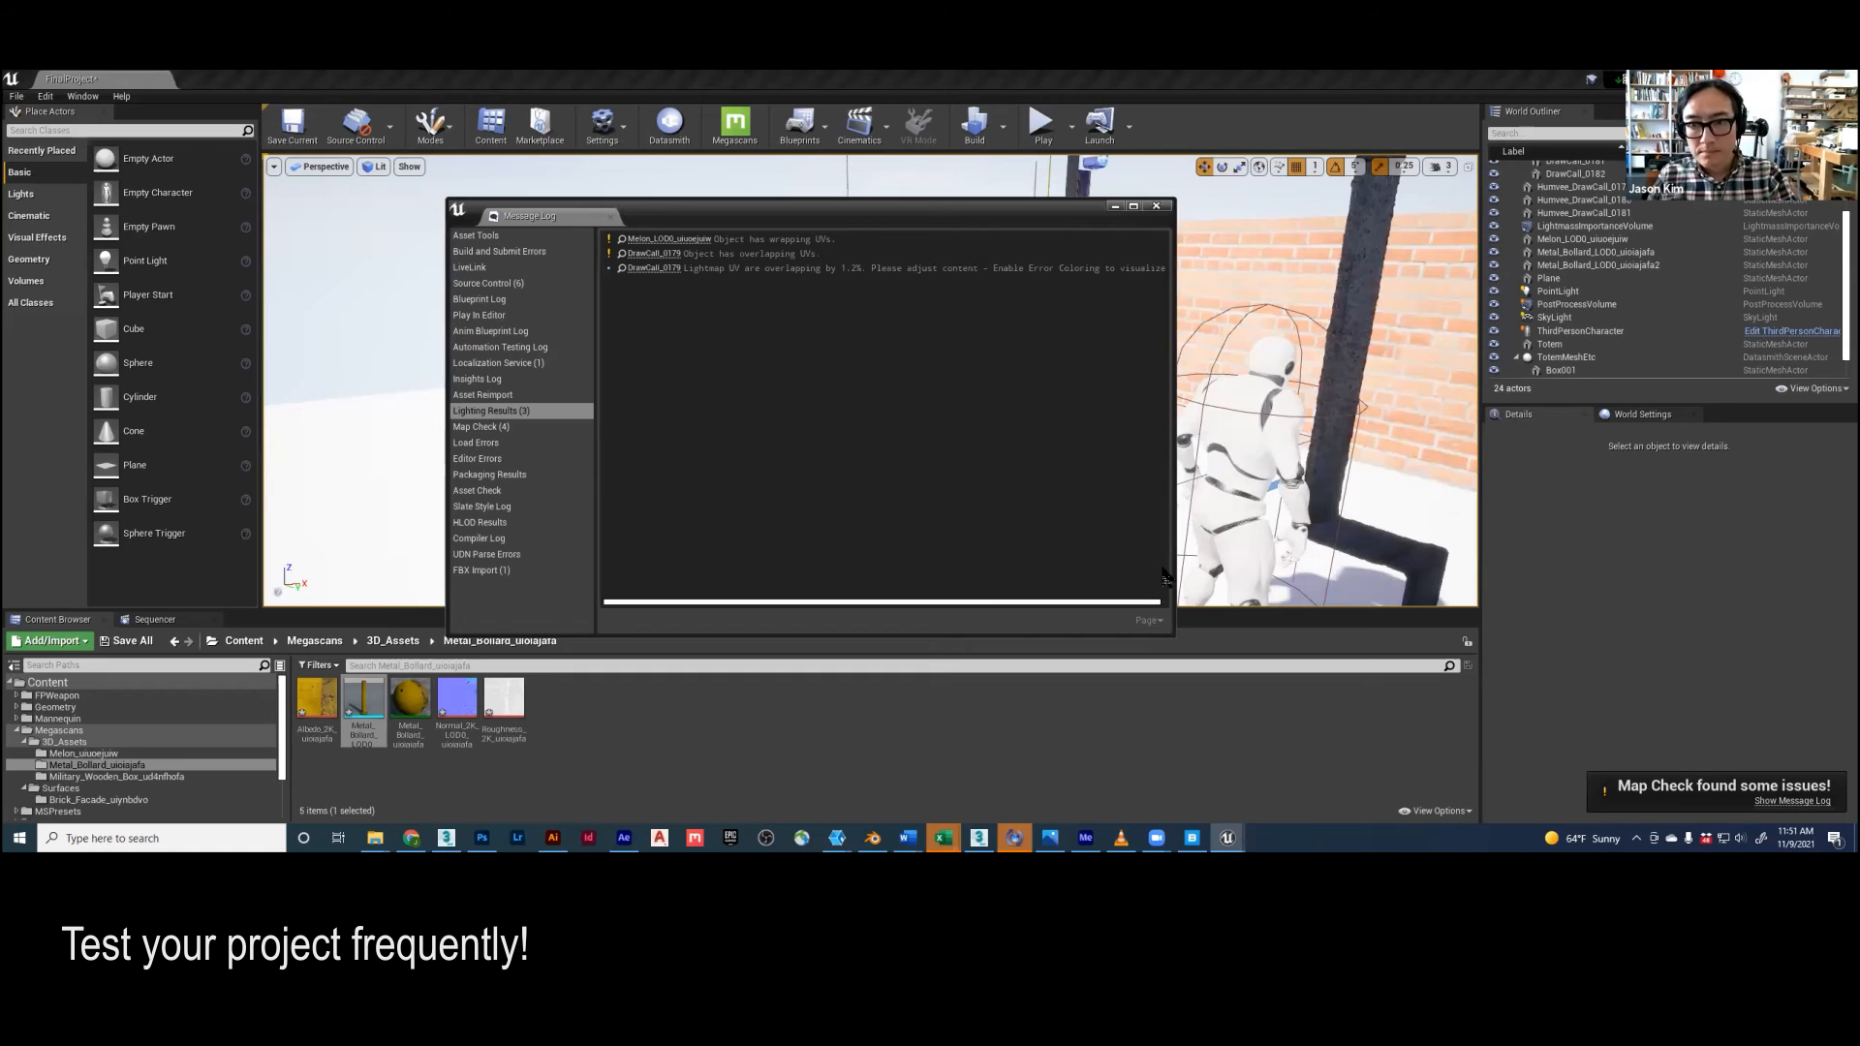
{"action": "left_click", "coordinate": [1156, 207]}
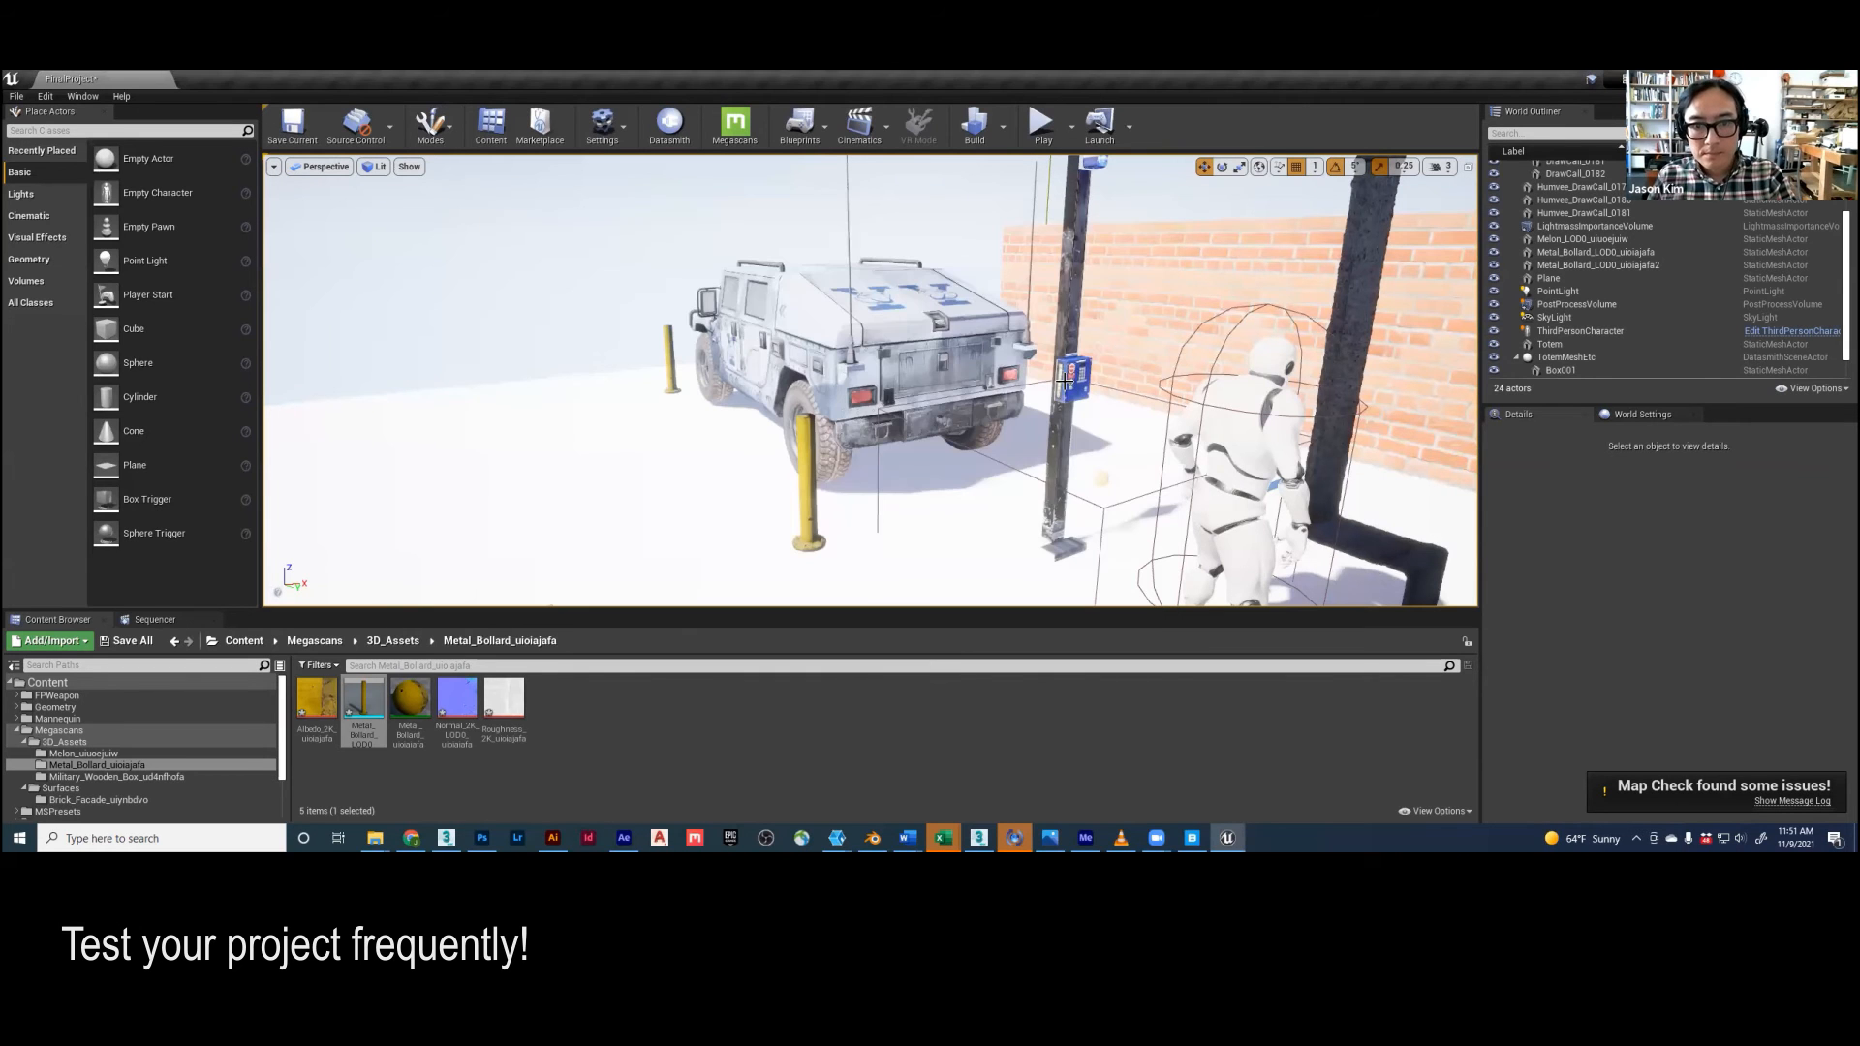
Step: Select the third-person character and filter its details by "poss" to check the Auto Possess Player setting
{"action": "right_click_drag", "start_coordinate": [870, 380], "coordinate": [736, 426]}
{"action": "right_click_drag", "start_coordinate": [870, 380], "coordinate": [1007, 465]}
{"action": "right_click_drag", "start_coordinate": [870, 381], "coordinate": [1221, 363]}
{"action": "left_click", "coordinate": [1357, 354]}
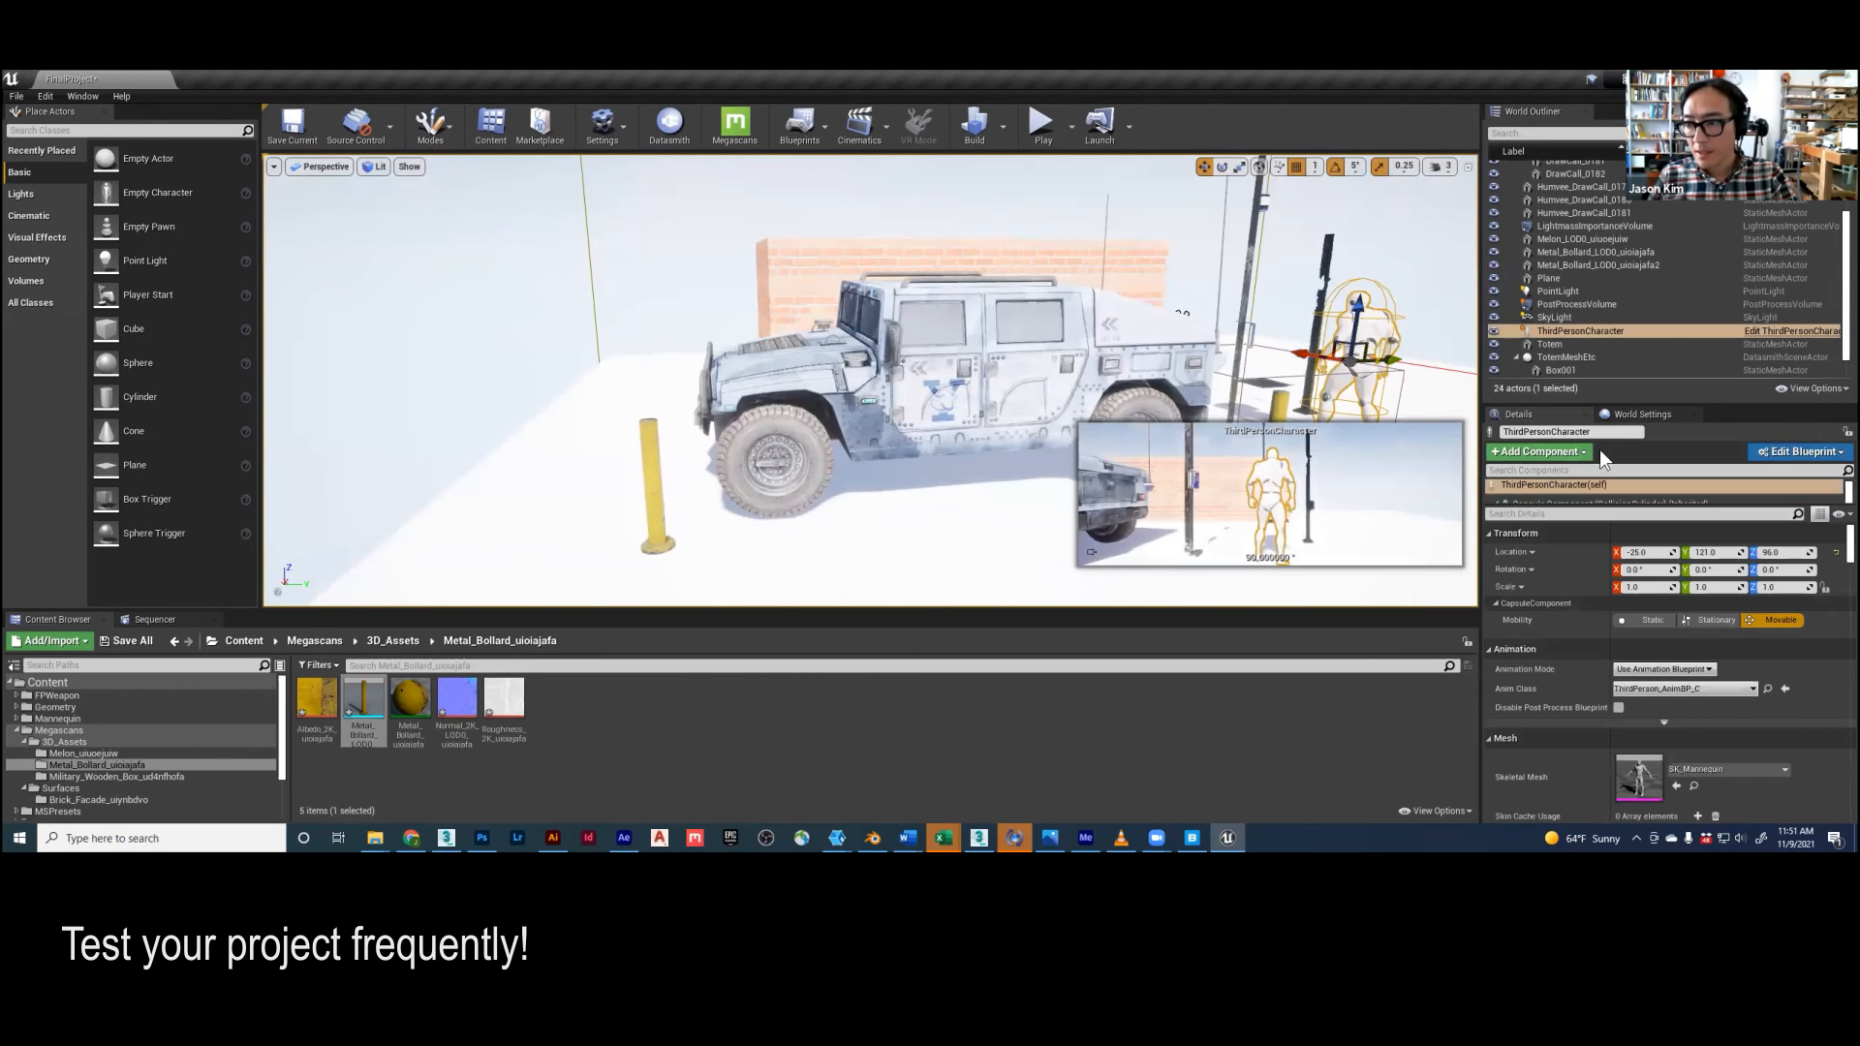
{"action": "left_click", "coordinate": [1567, 513]}
{"action": "type", "text": "pos"}
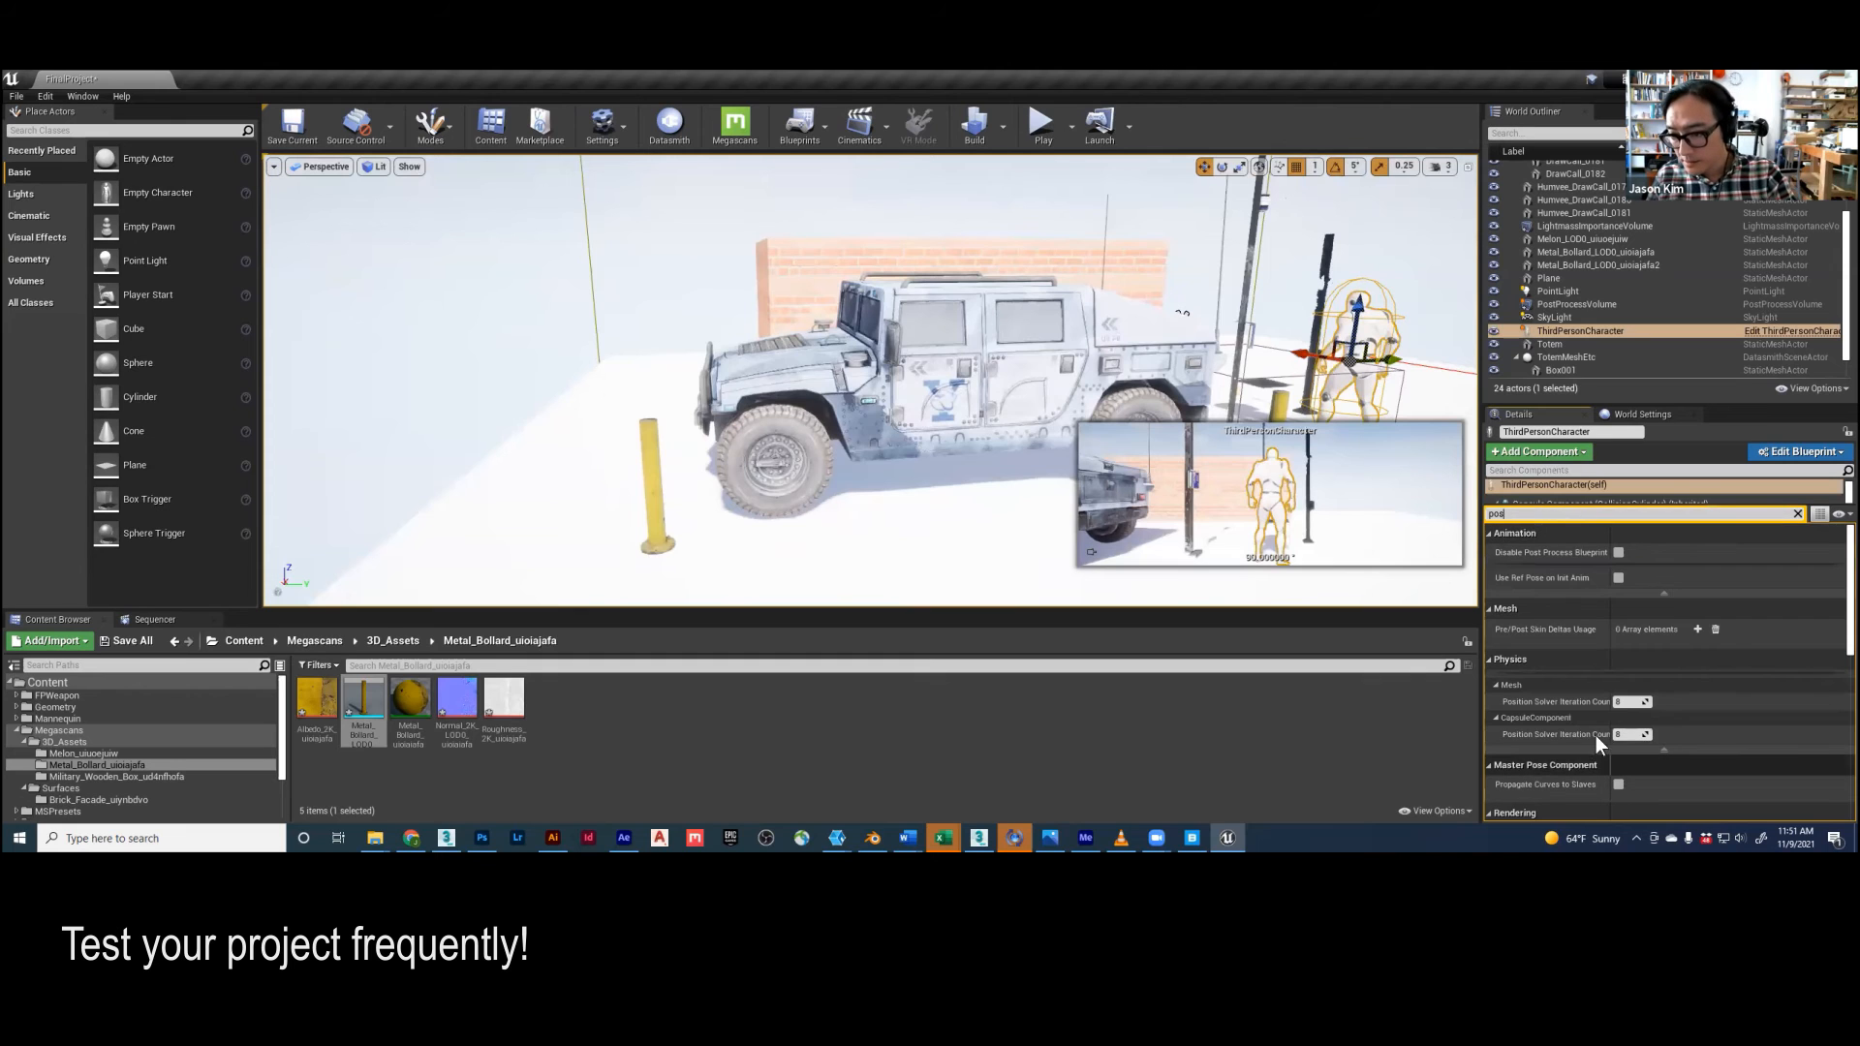
{"action": "type", "text": "s"}
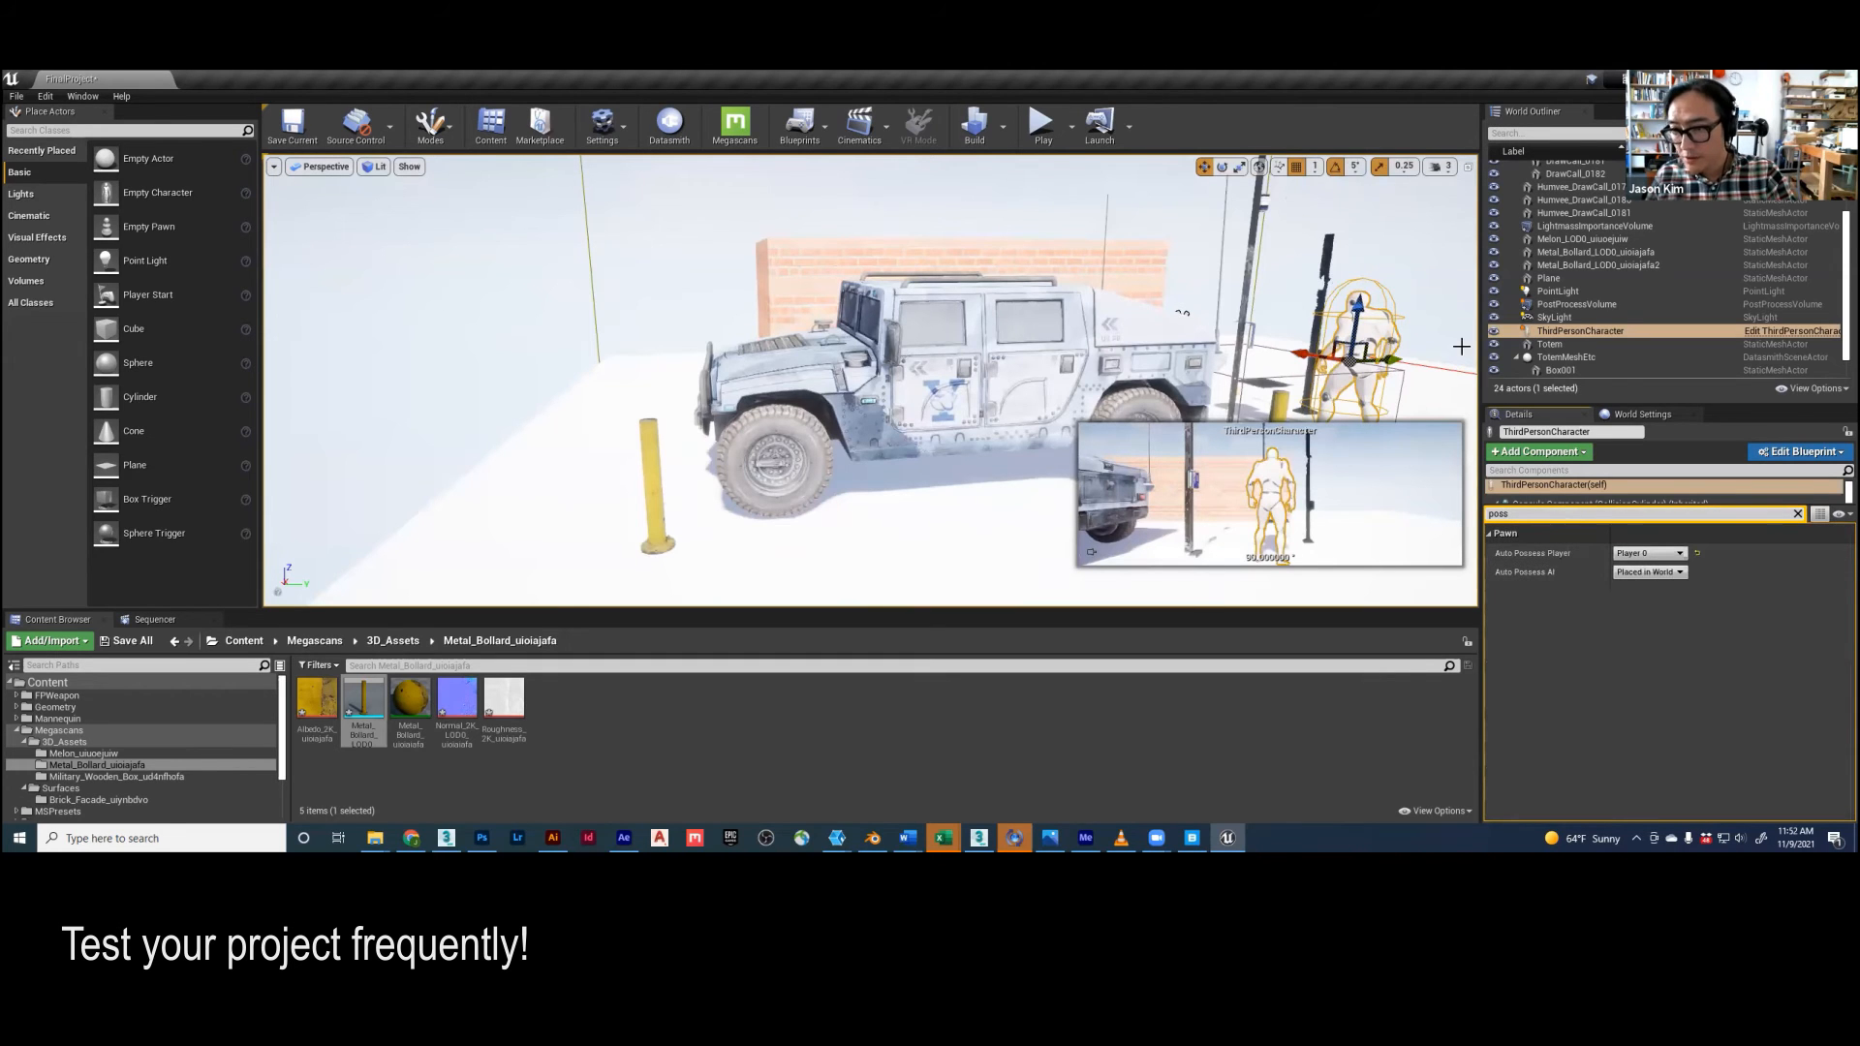
Step: Play-test the level by running the character around the Humvee, brick wall, bollards and post, ending the session when done
{"action": "left_click", "coordinate": [1047, 341]}
{"action": "key", "text": "a"}
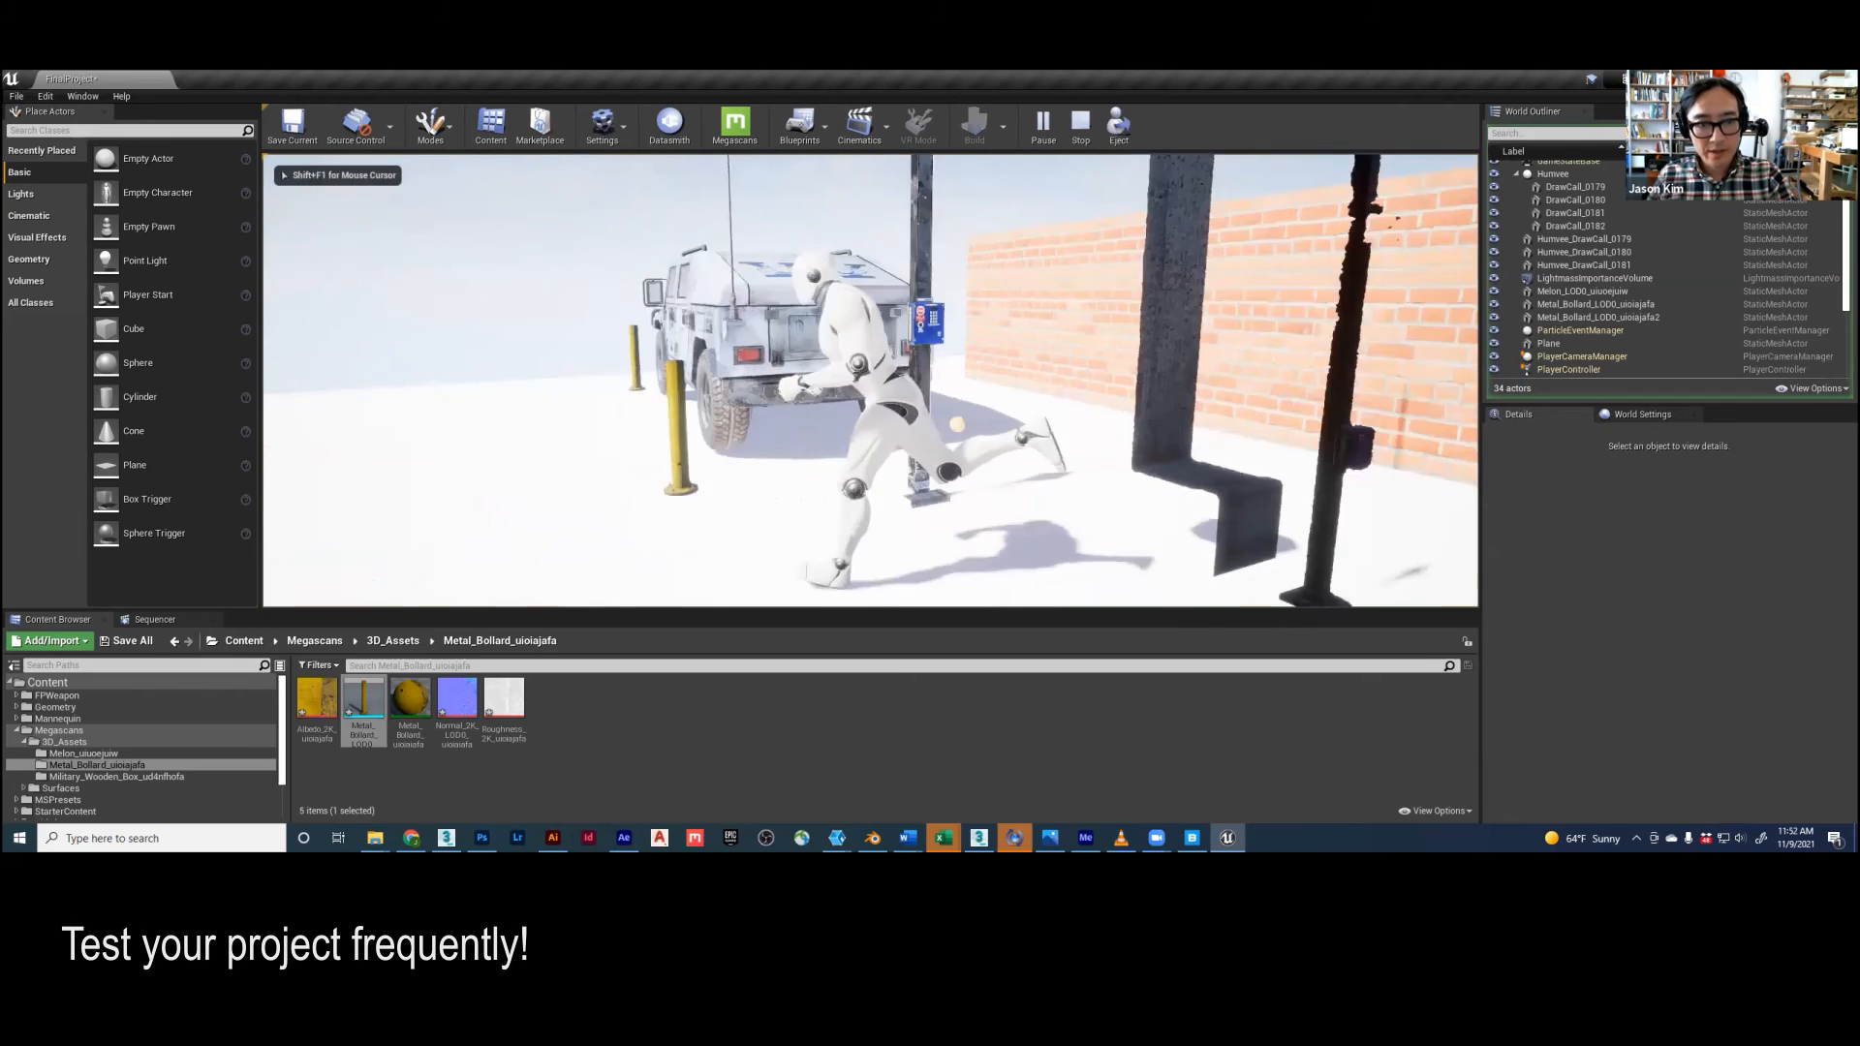
{"action": "key", "text": "w"}
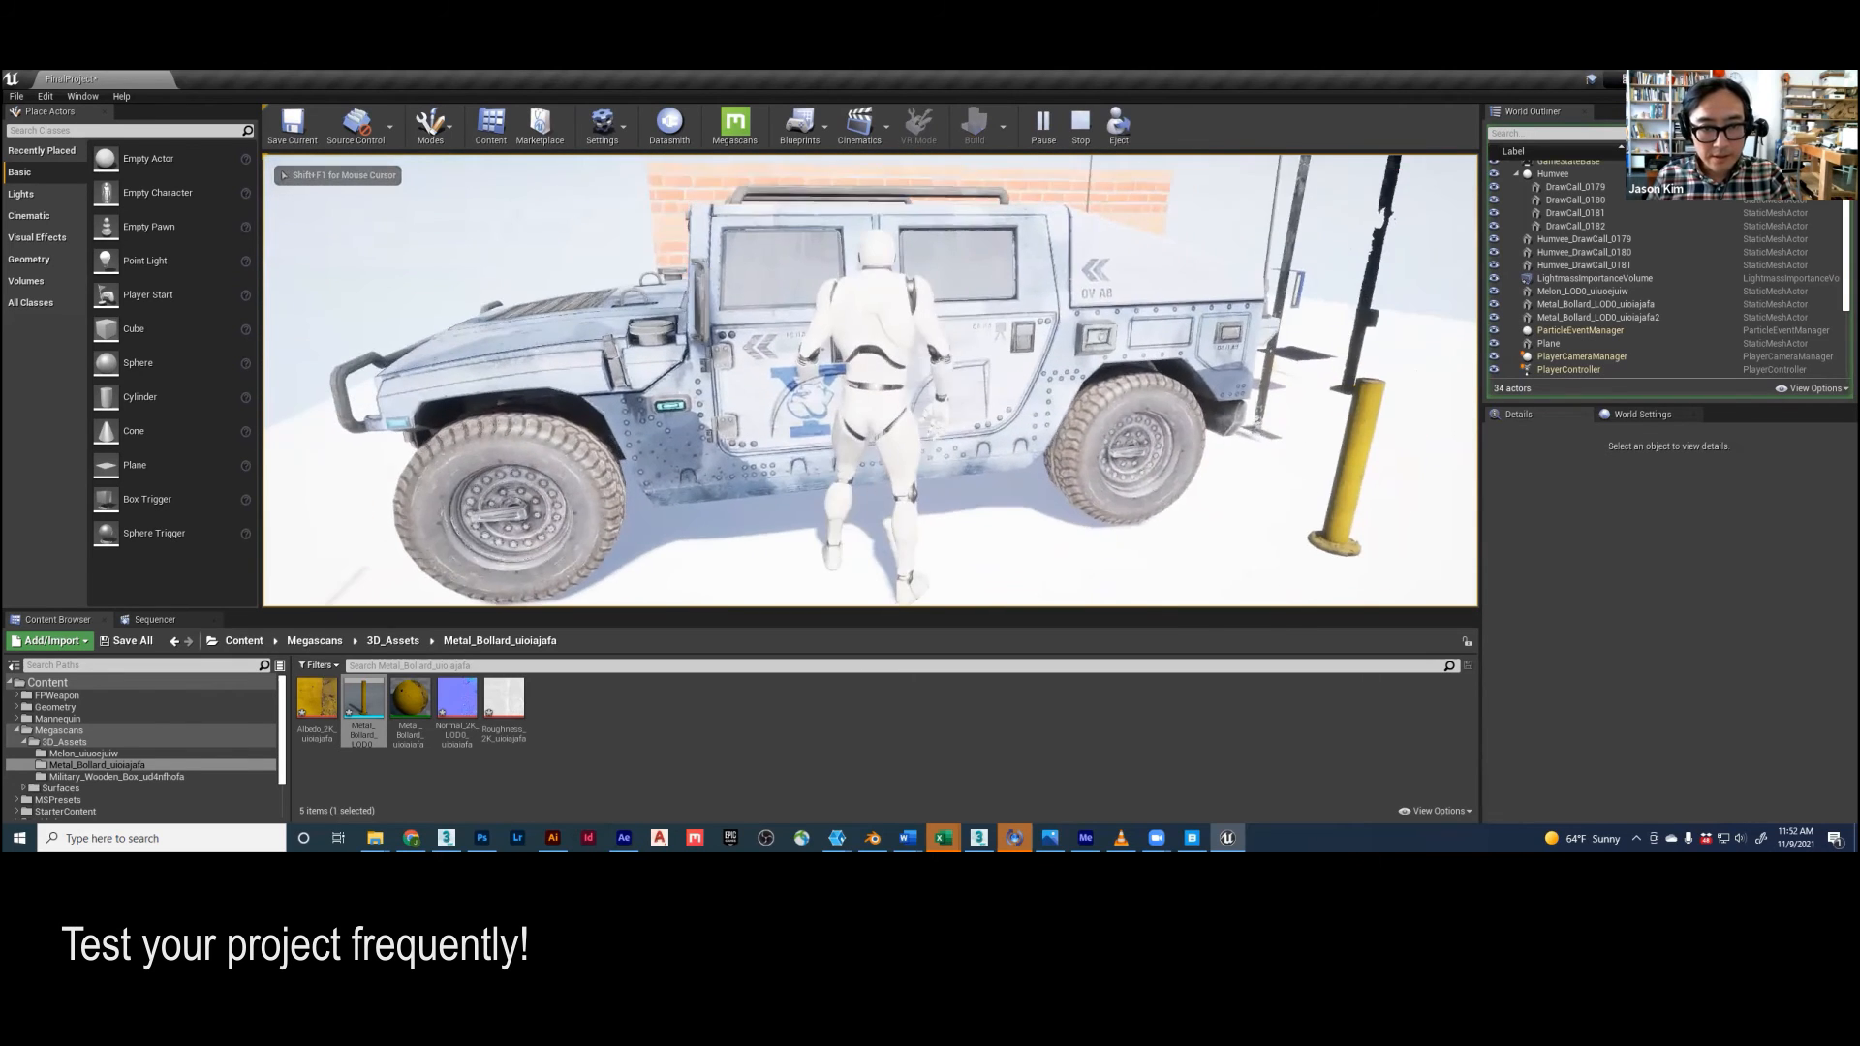
{"action": "key", "text": "a"}
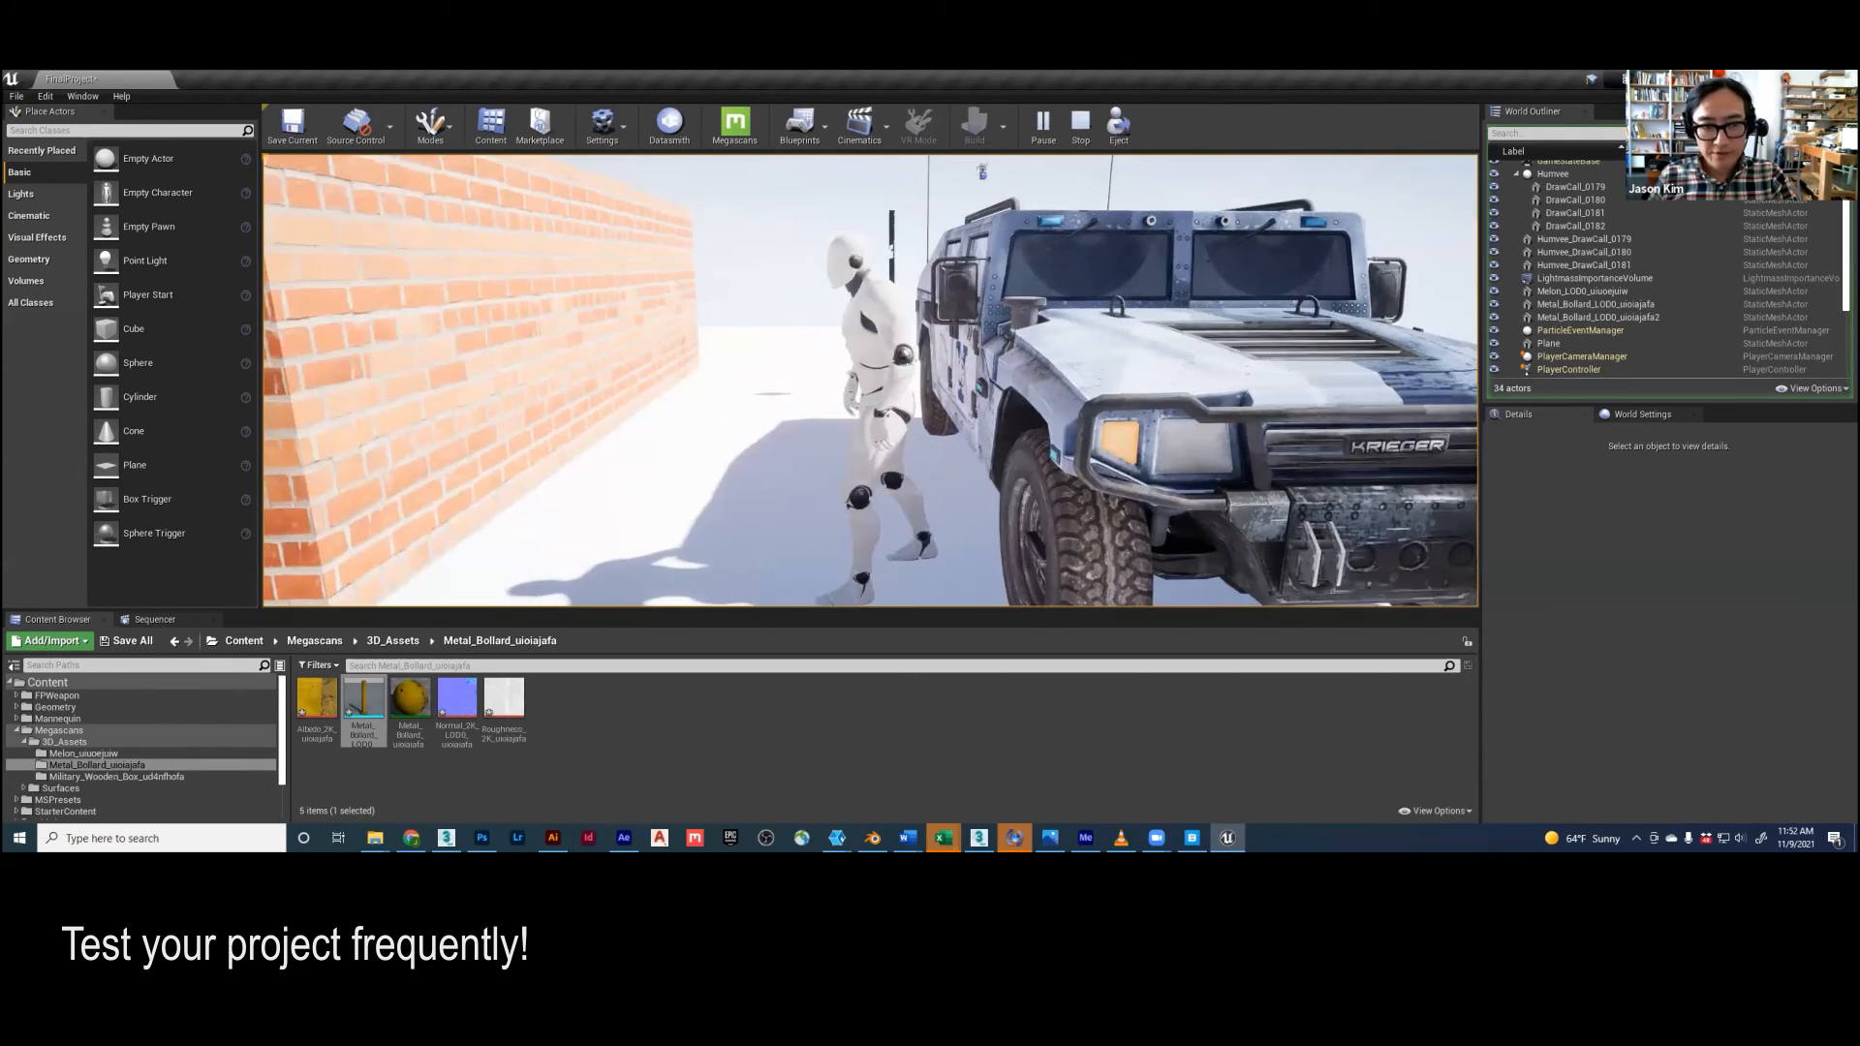
{"action": "key", "text": "a"}
{"action": "key", "text": "d"}
{"action": "key", "text": "s"}
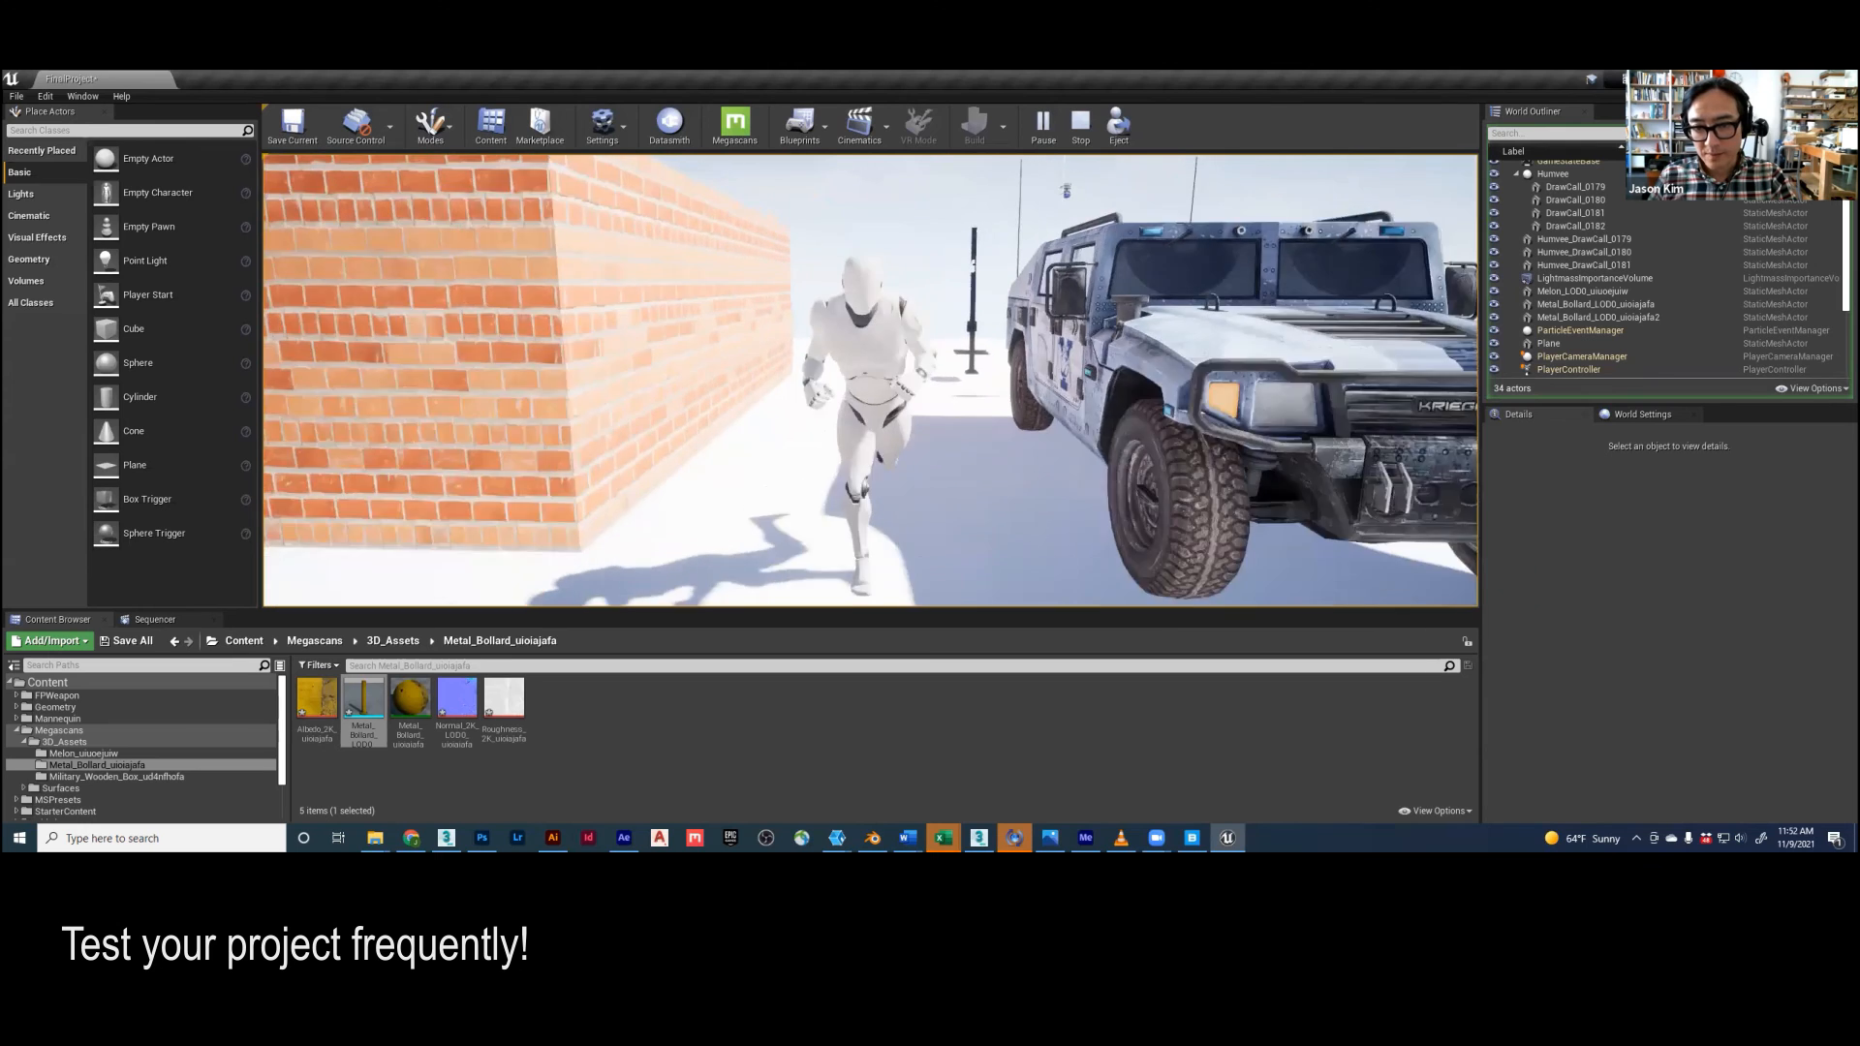
{"action": "key", "text": "d"}
{"action": "key", "text": "s"}
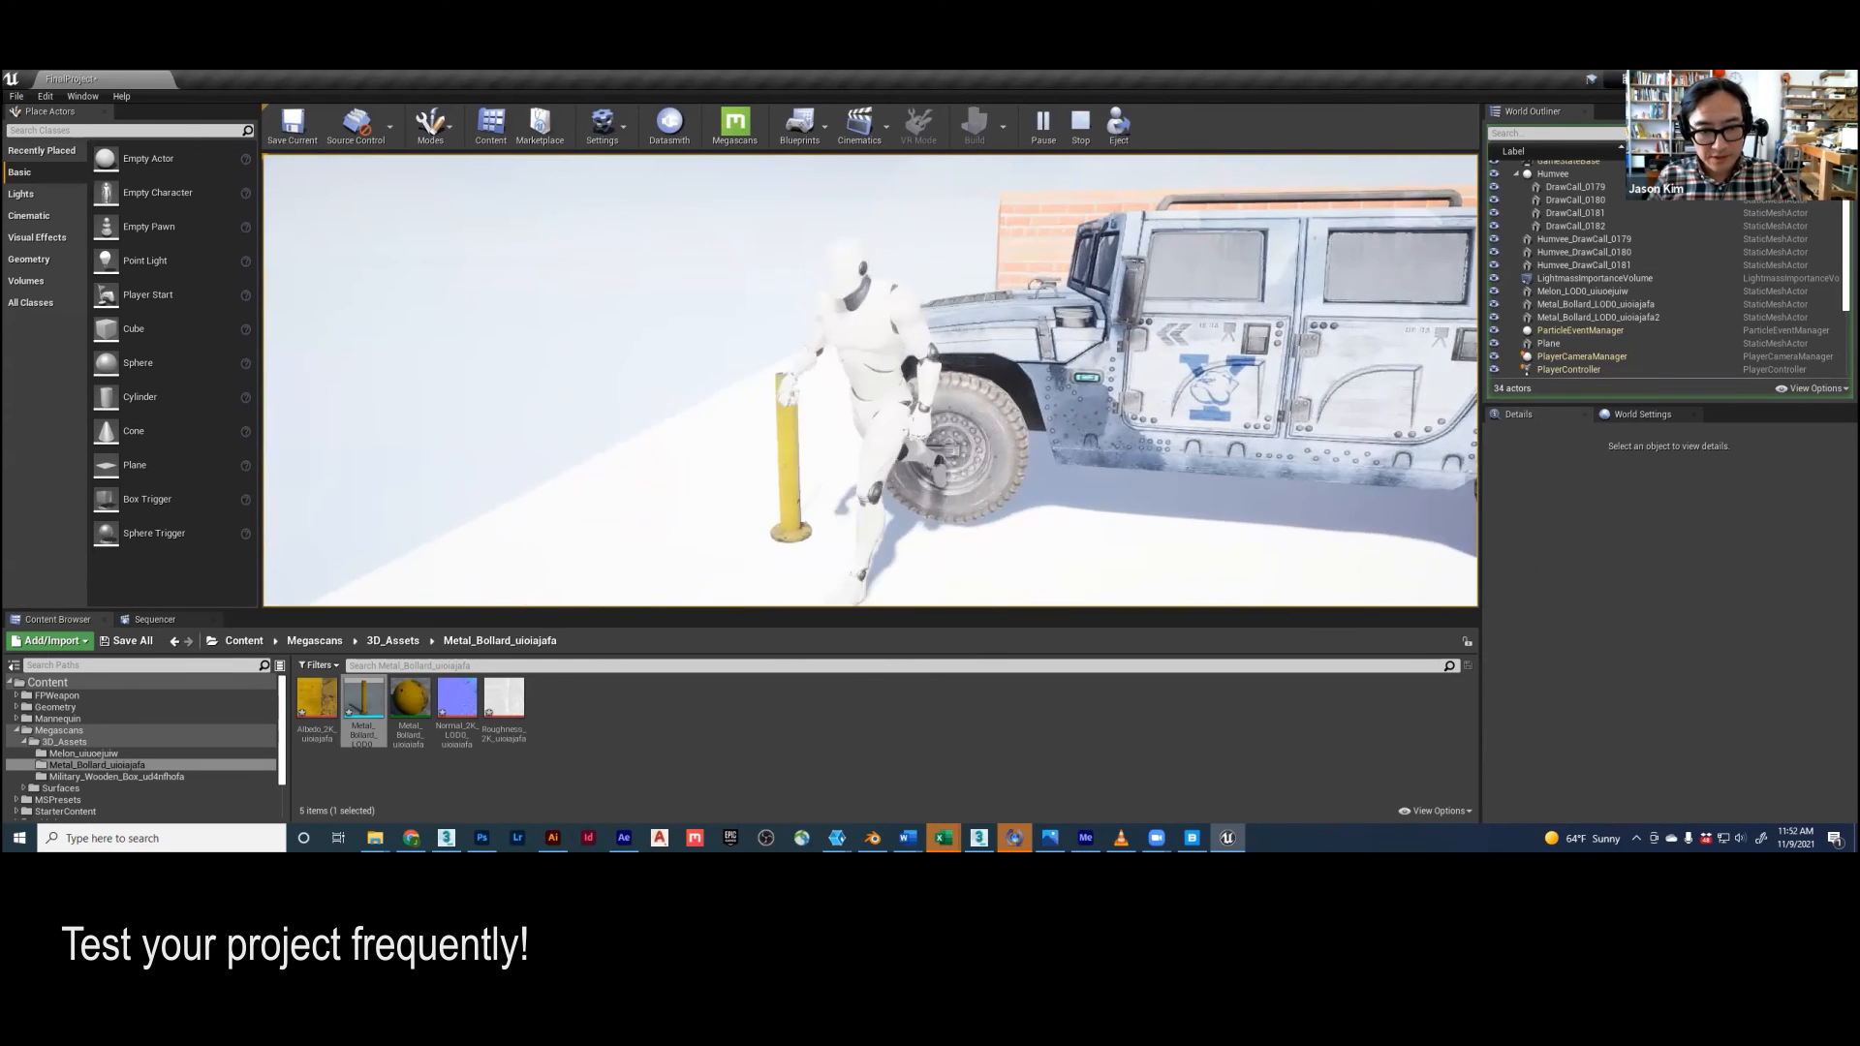
{"action": "key", "text": "w"}
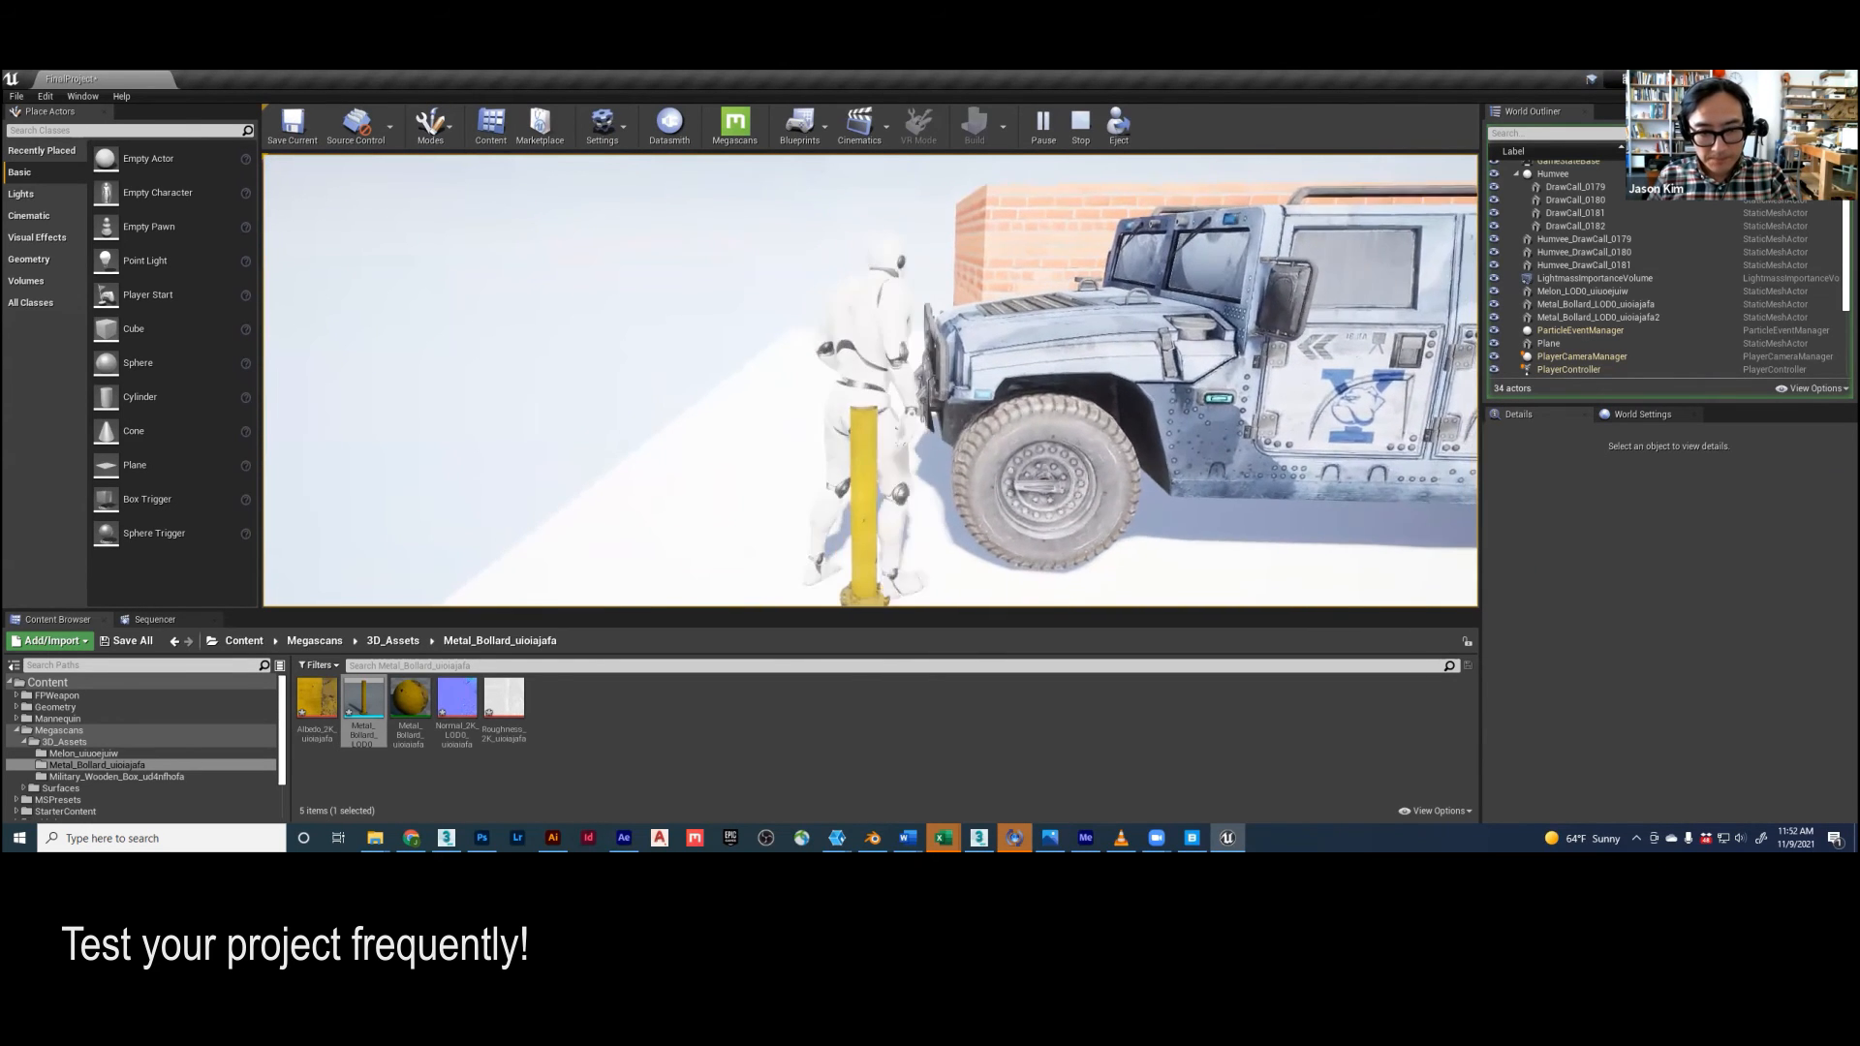
{"action": "key", "text": "s"}
{"action": "key", "text": "d"}
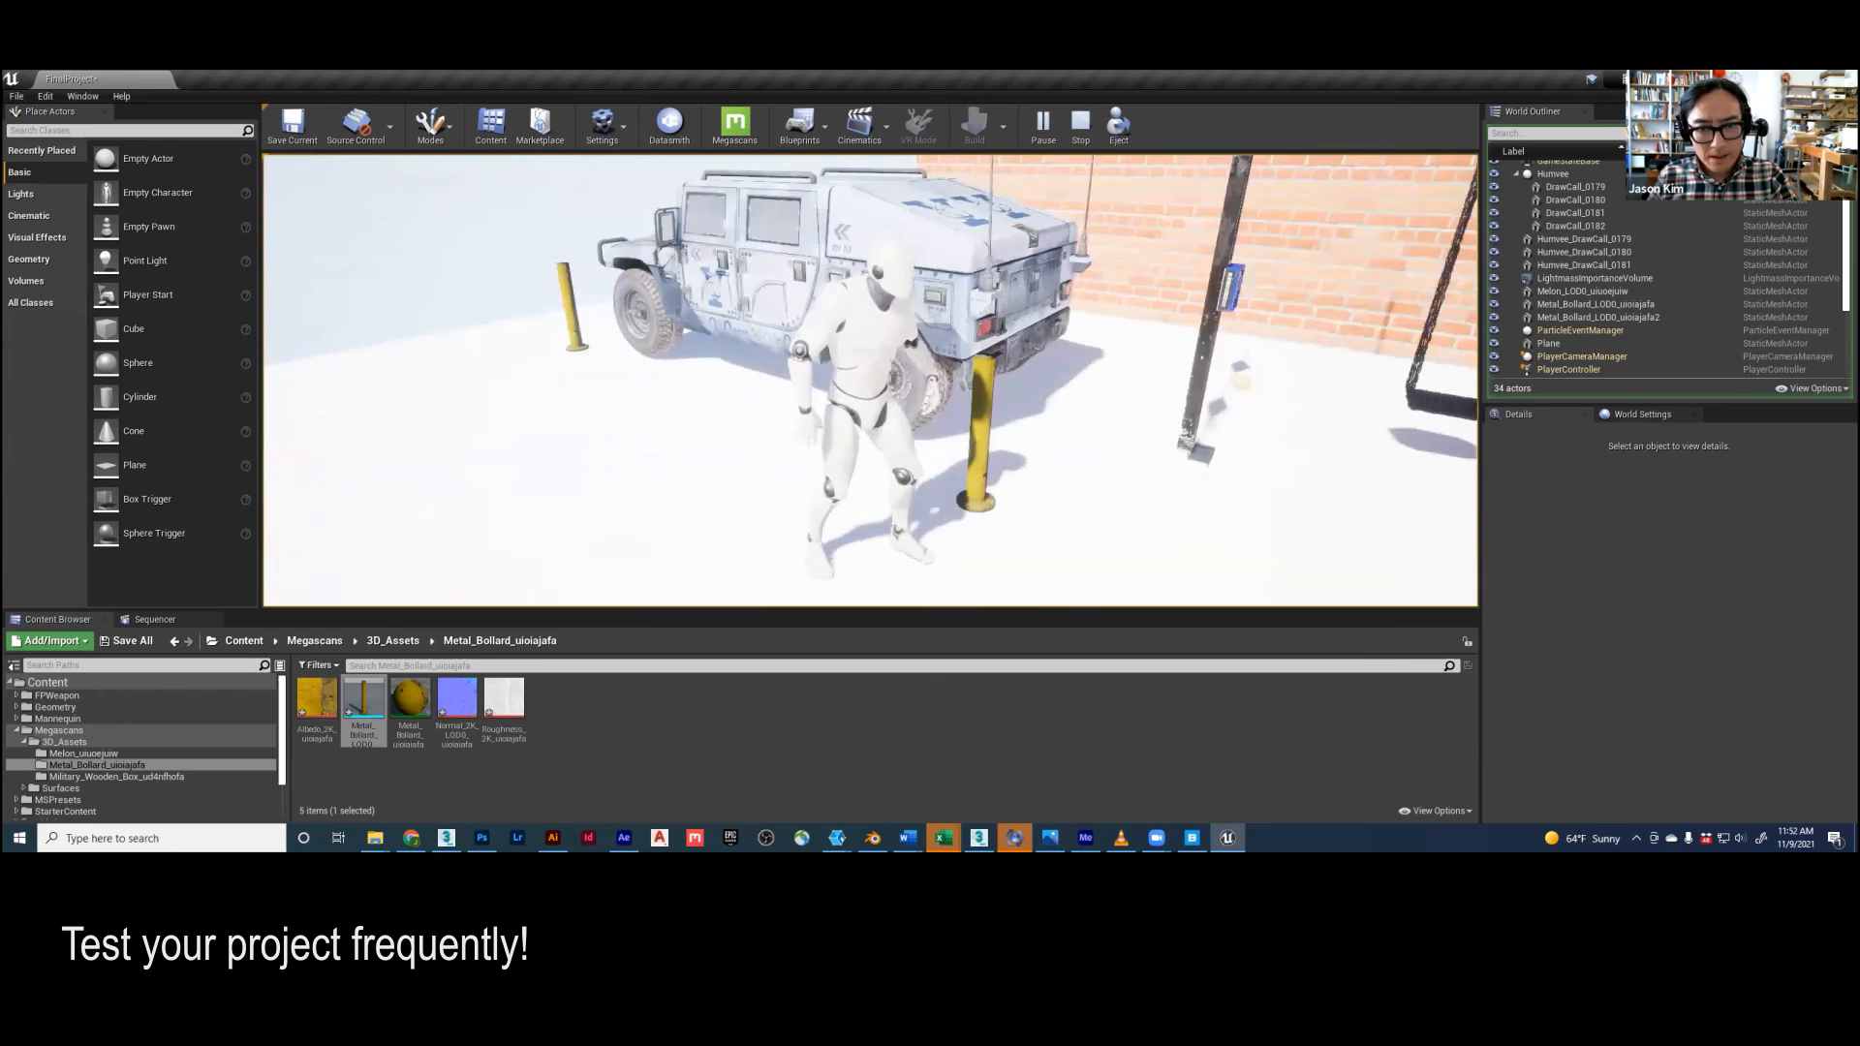
{"action": "key", "text": "d"}
{"action": "key", "text": "s"}
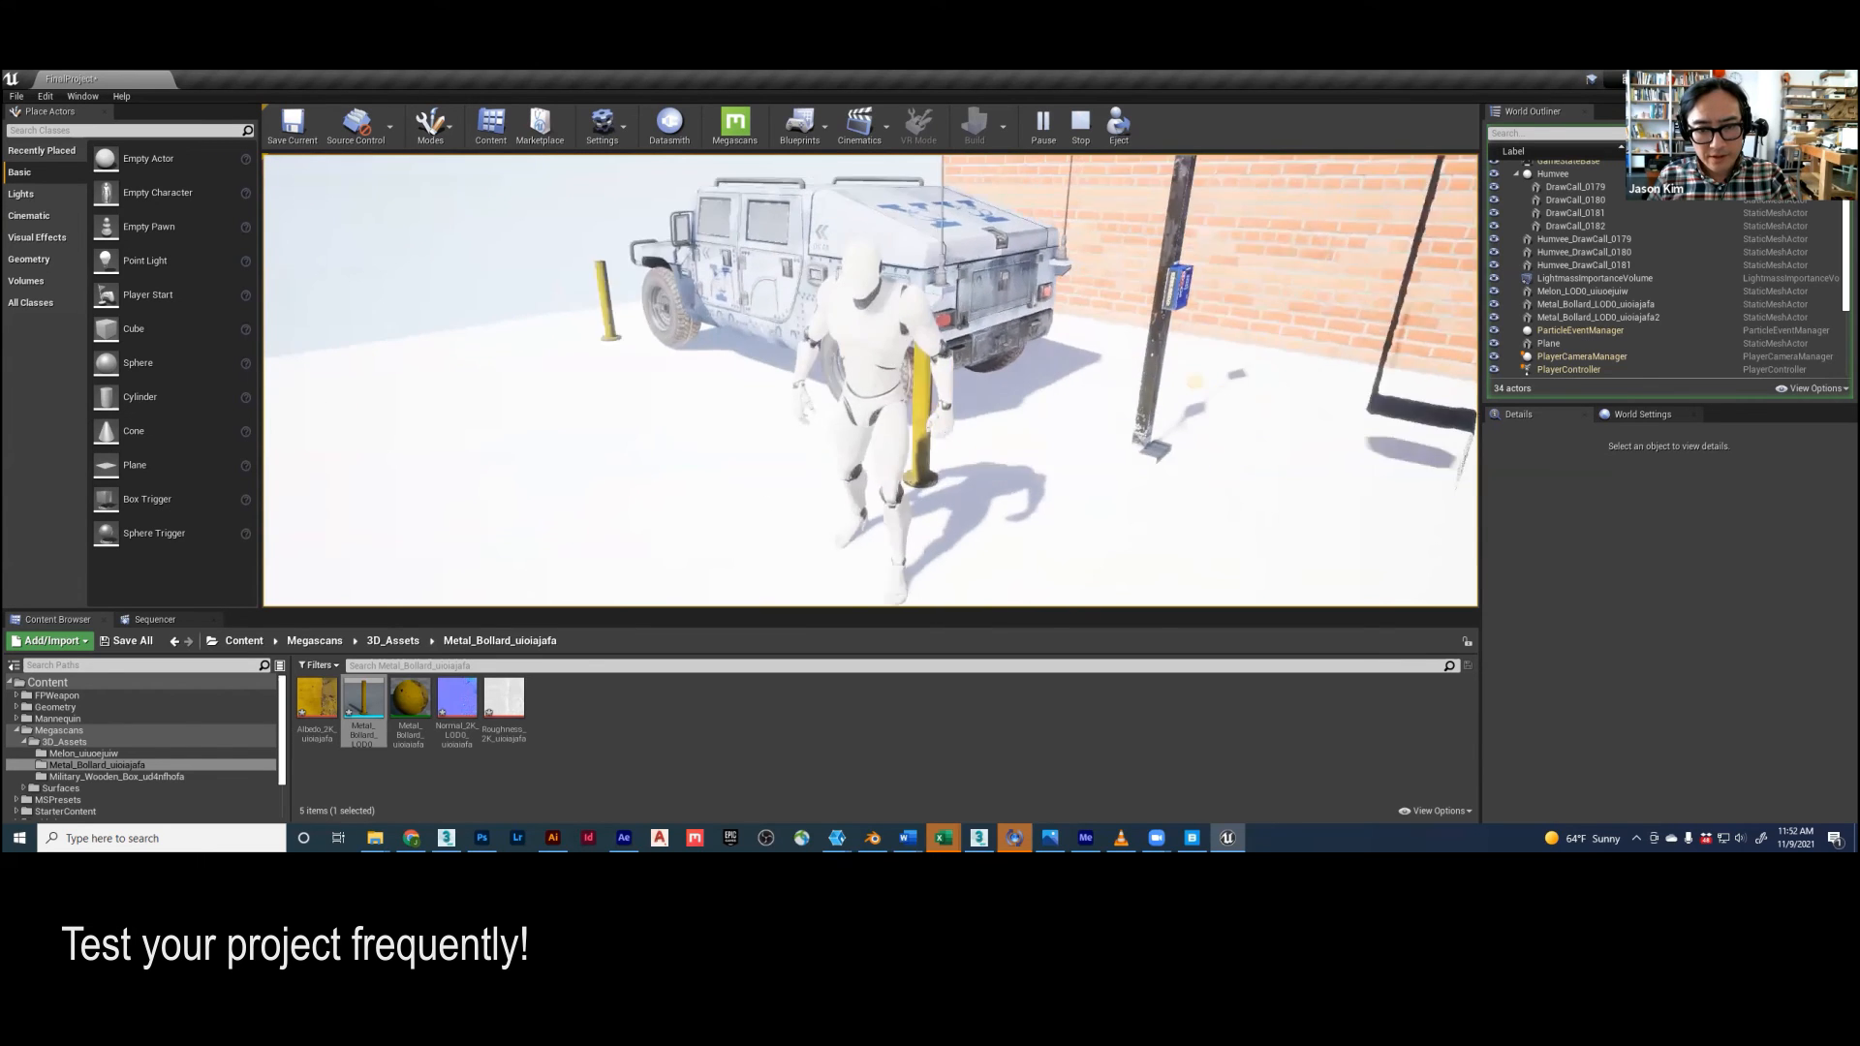
{"action": "key", "text": "a"}
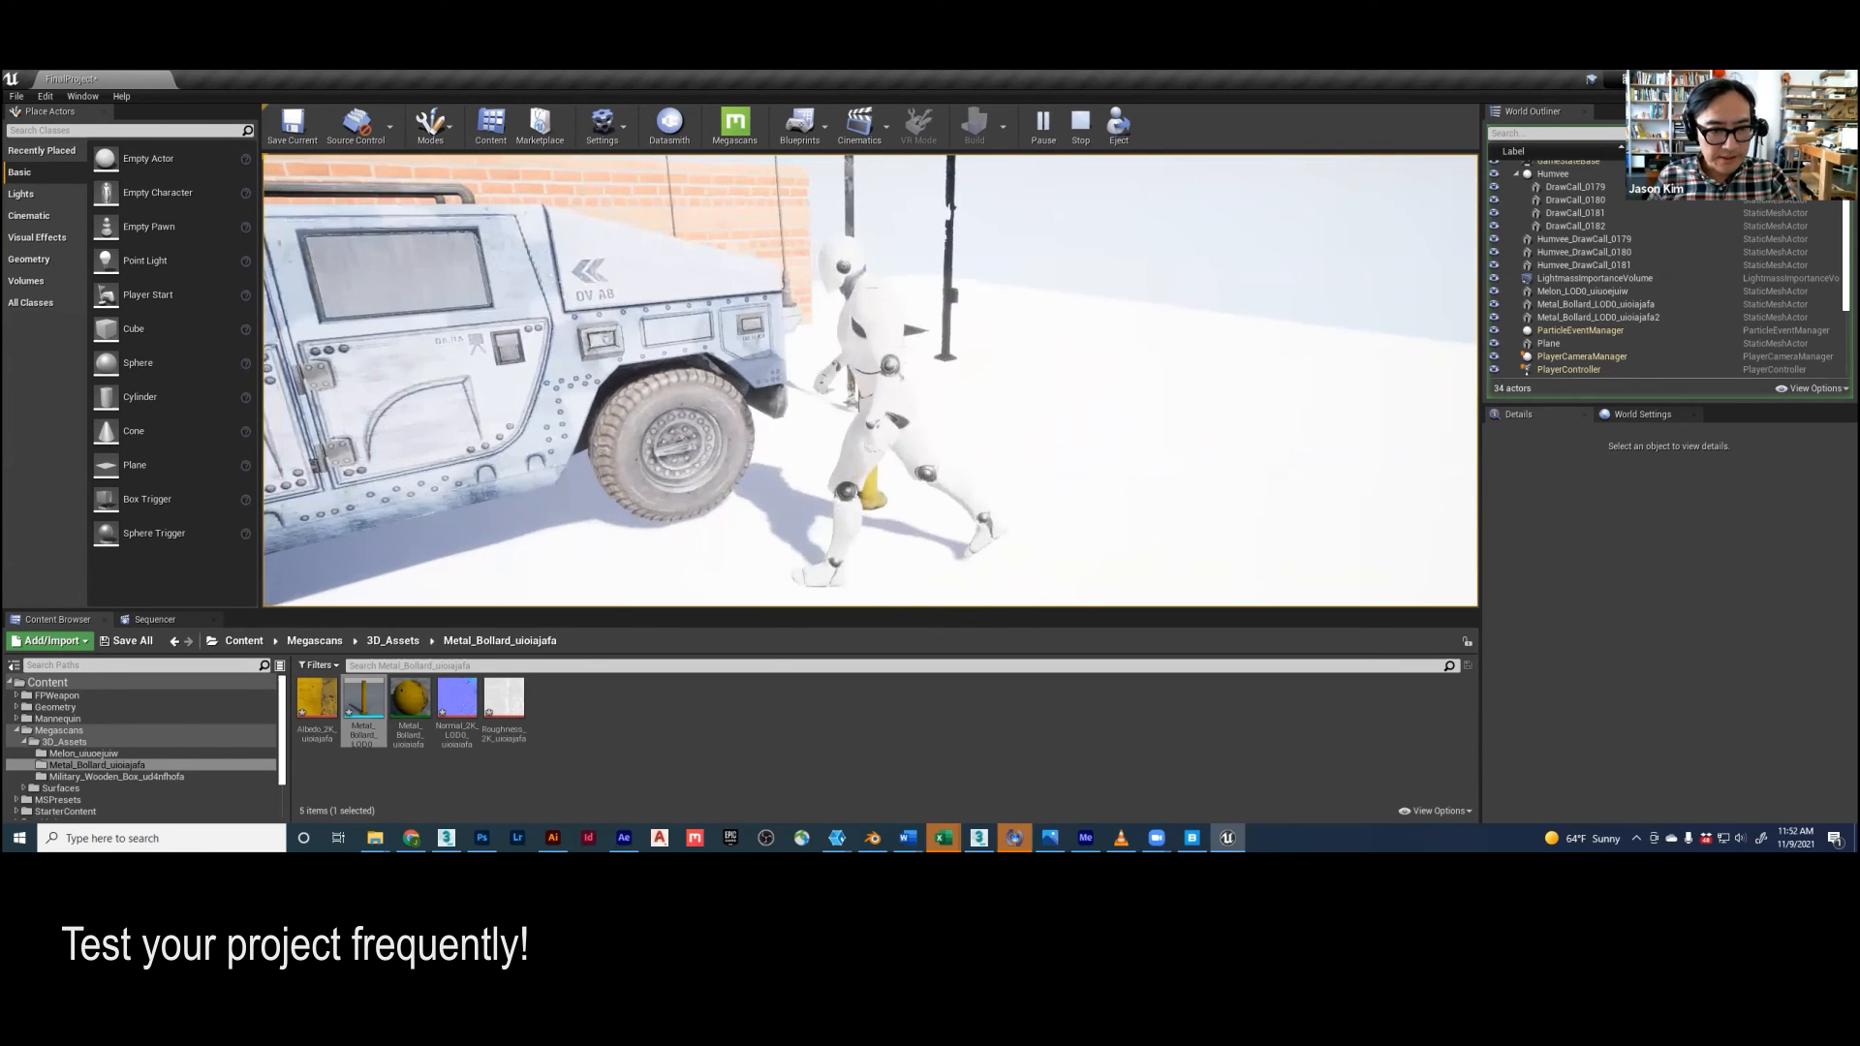
{"action": "key", "text": "a"}
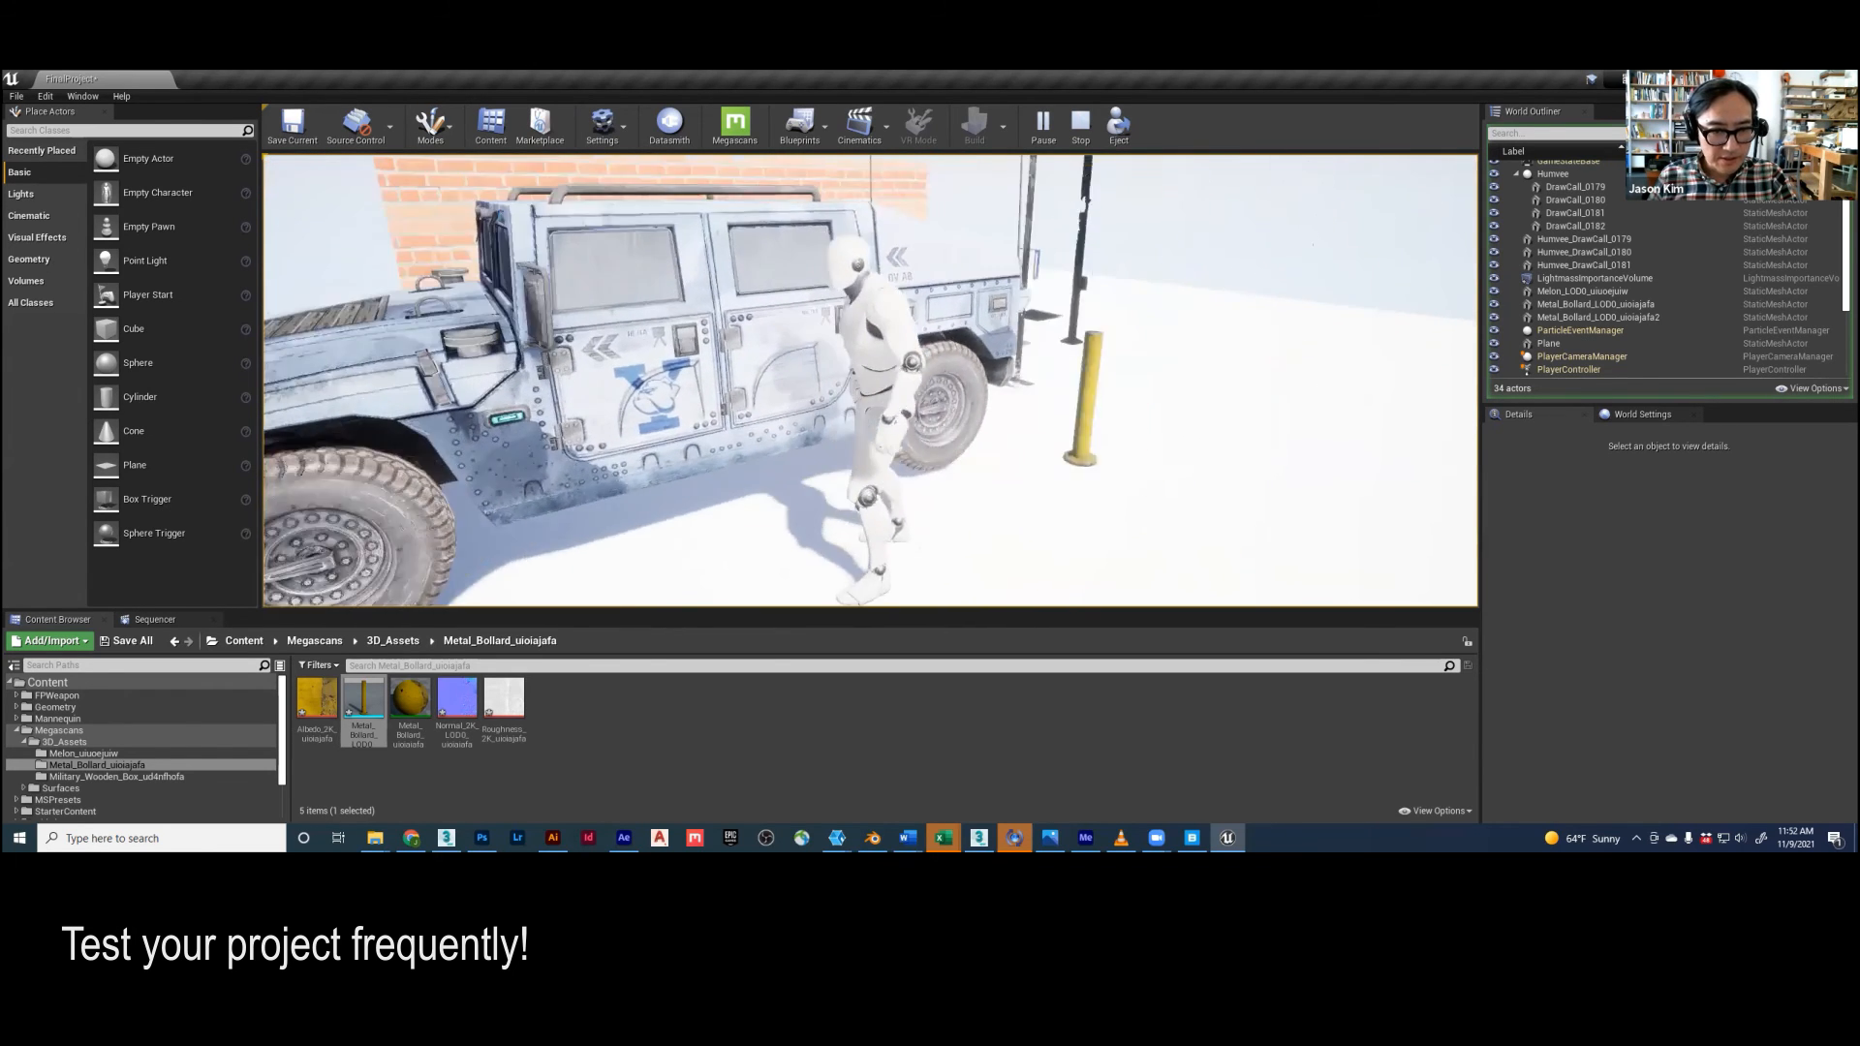
{"action": "key", "text": "a"}
{"action": "key", "text": "s"}
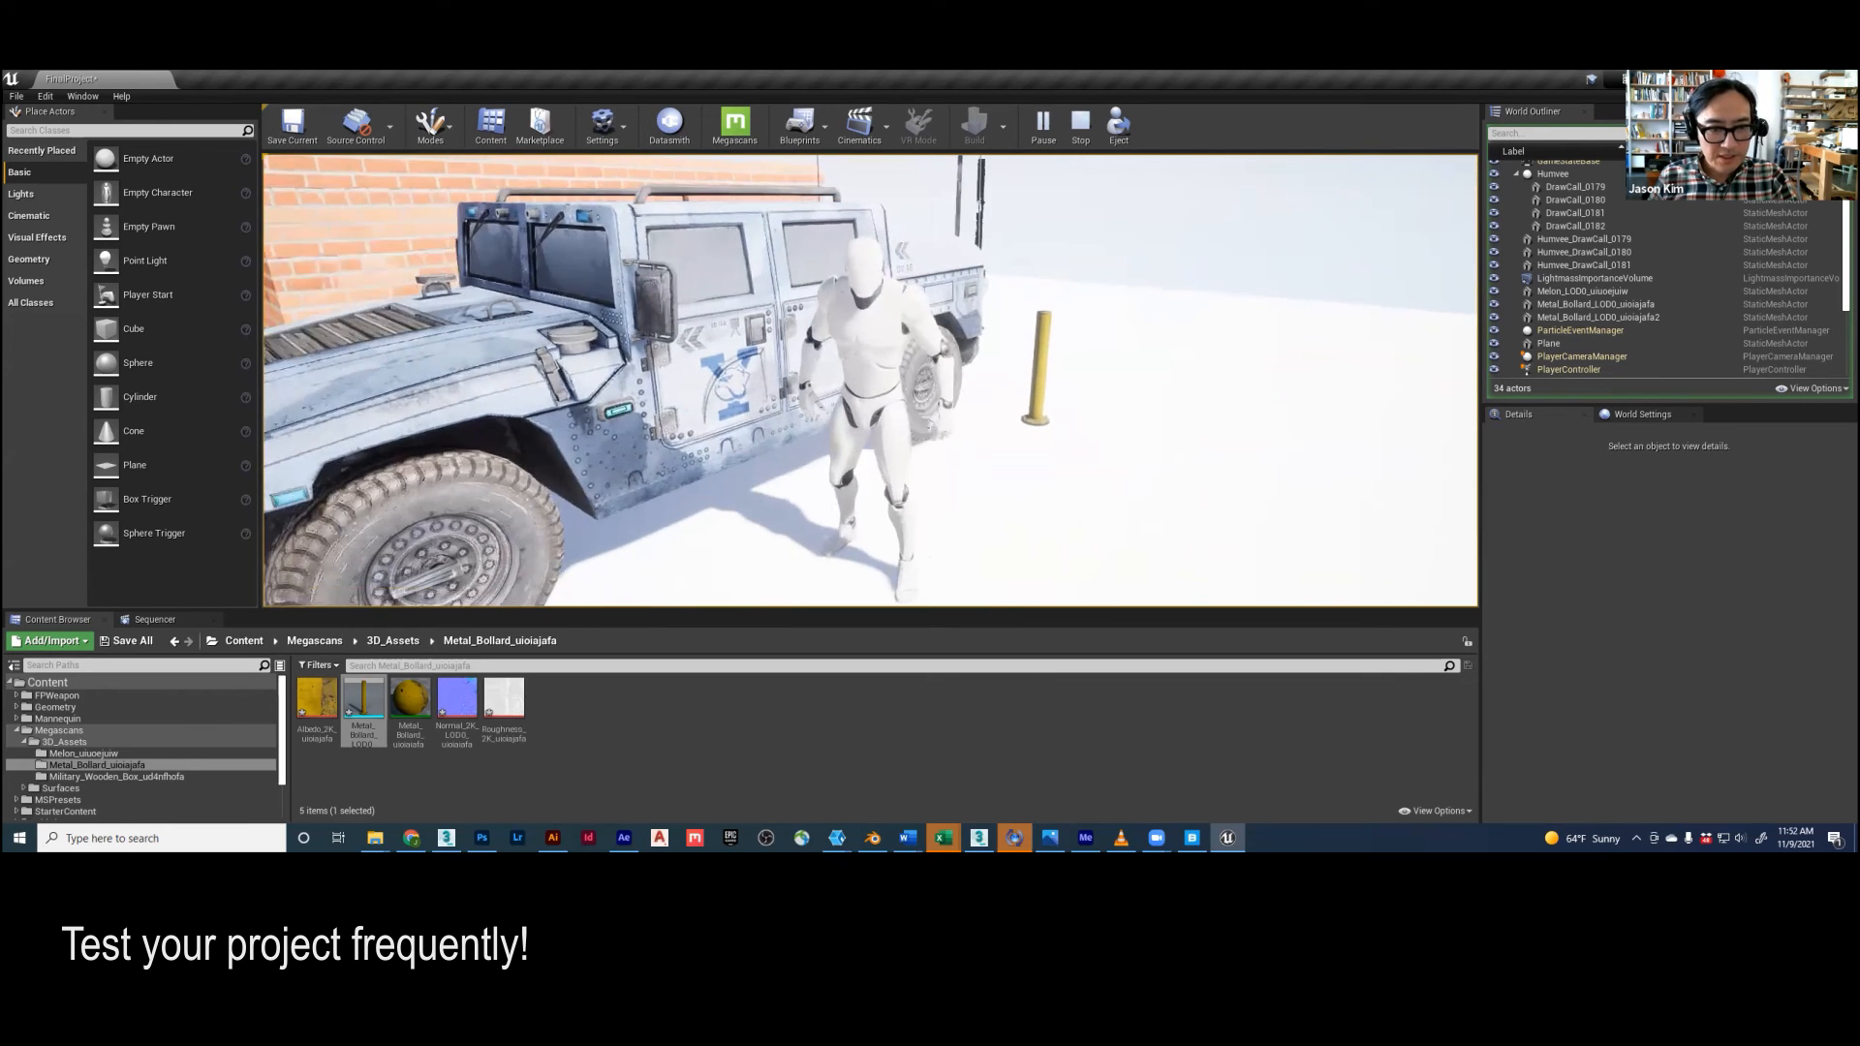
{"action": "key", "text": "s"}
{"action": "key", "text": "d"}
{"action": "key", "text": "d"}
{"action": "key", "text": "a"}
{"action": "key", "text": "w"}
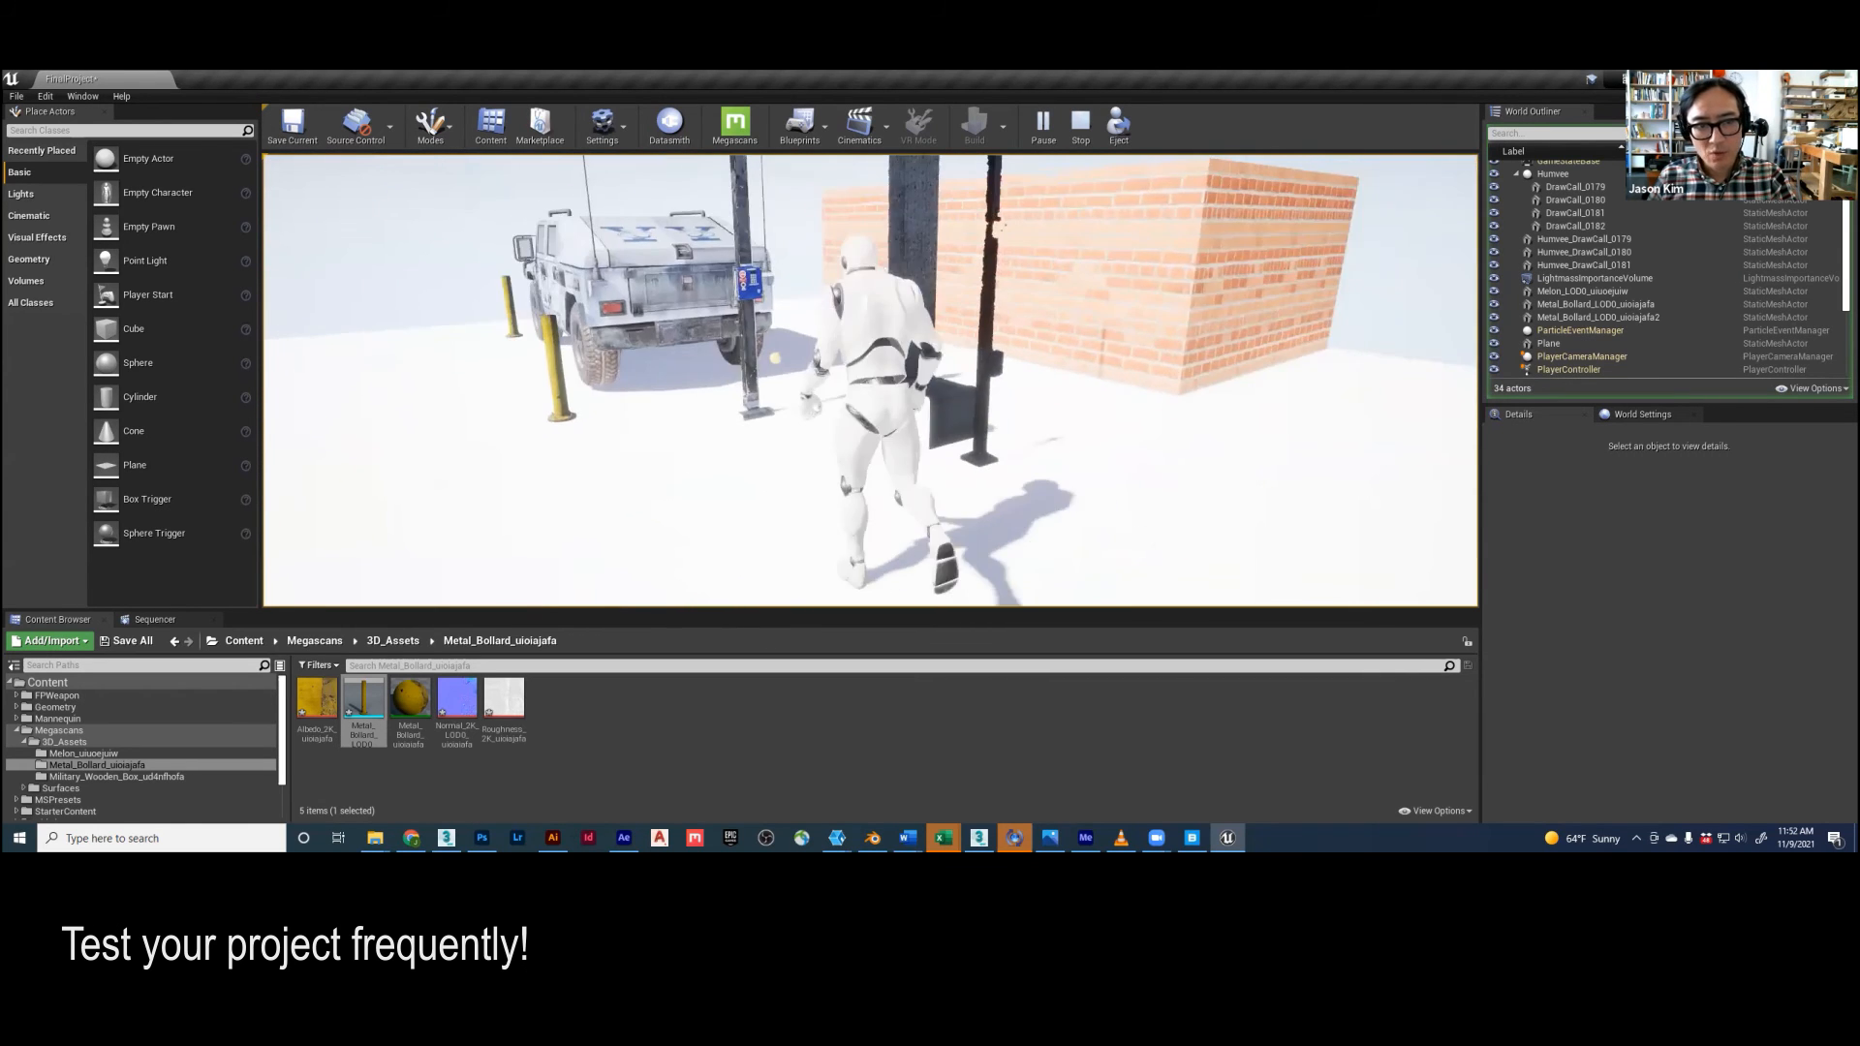
{"action": "key", "text": "a"}
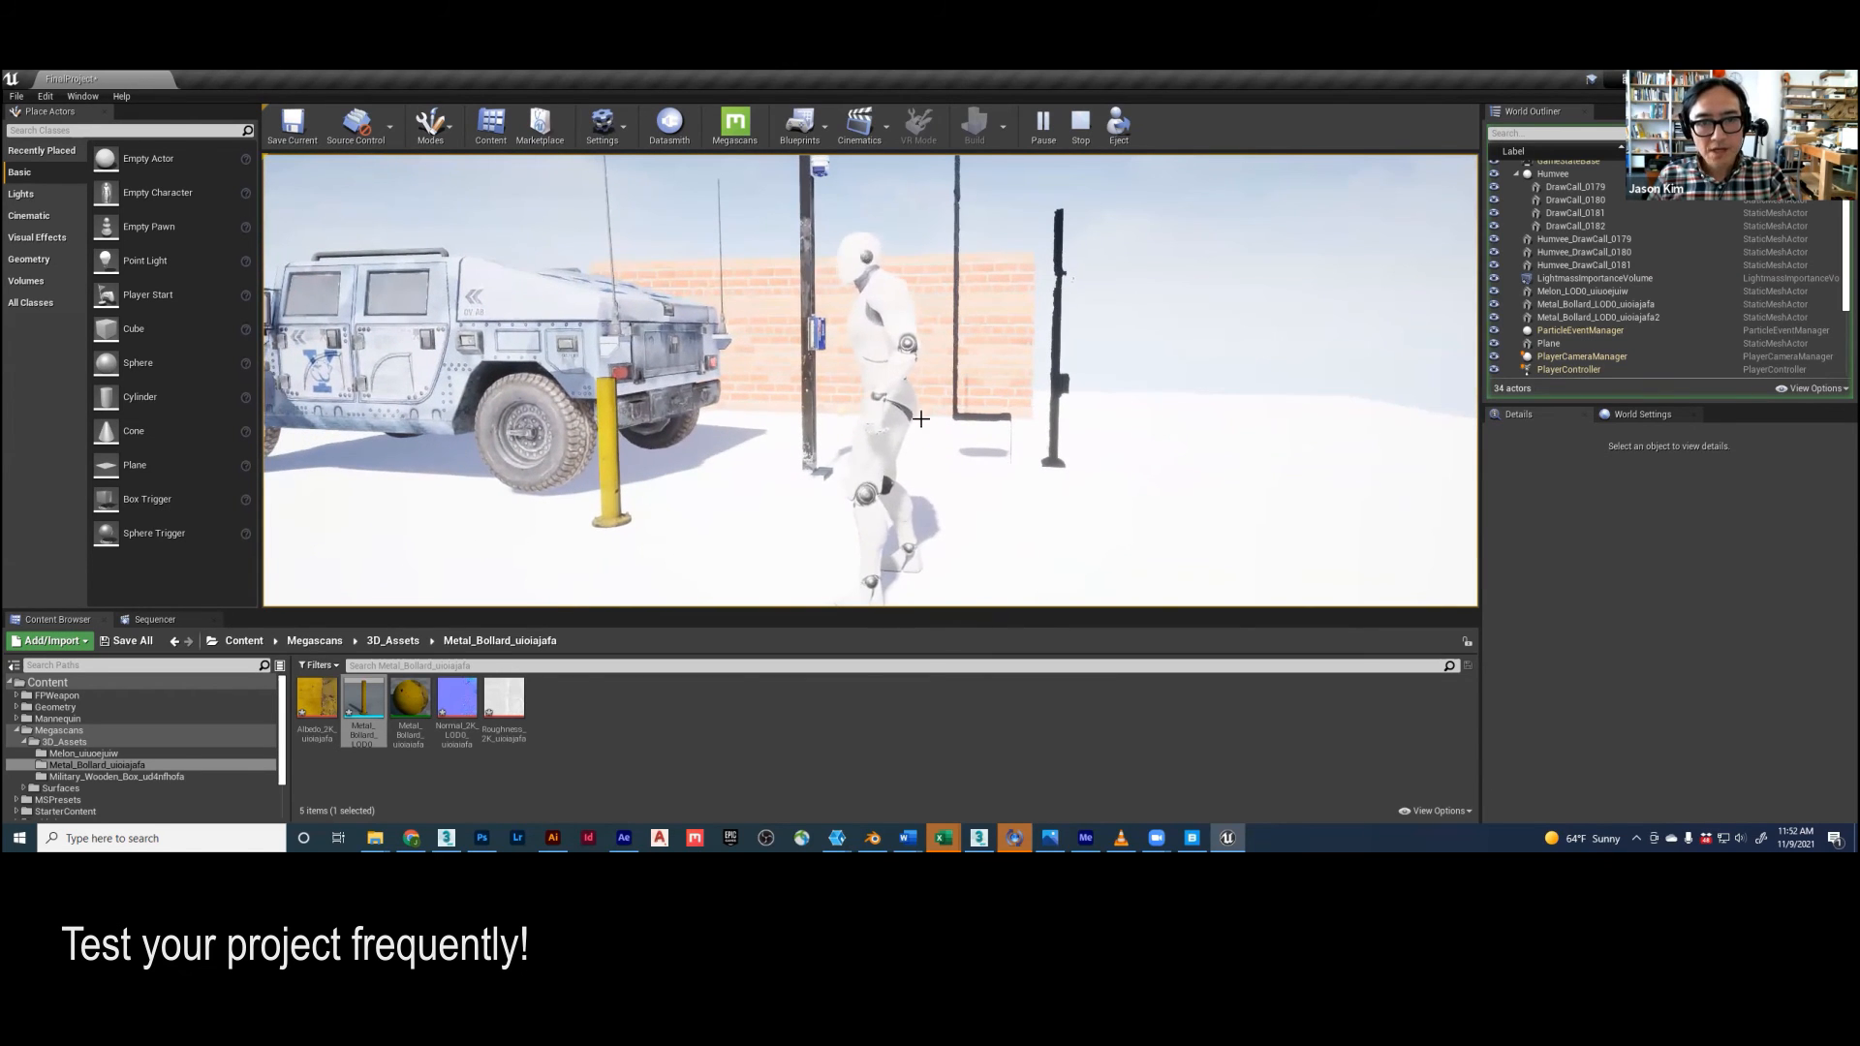
{"action": "key", "text": "Escape"}
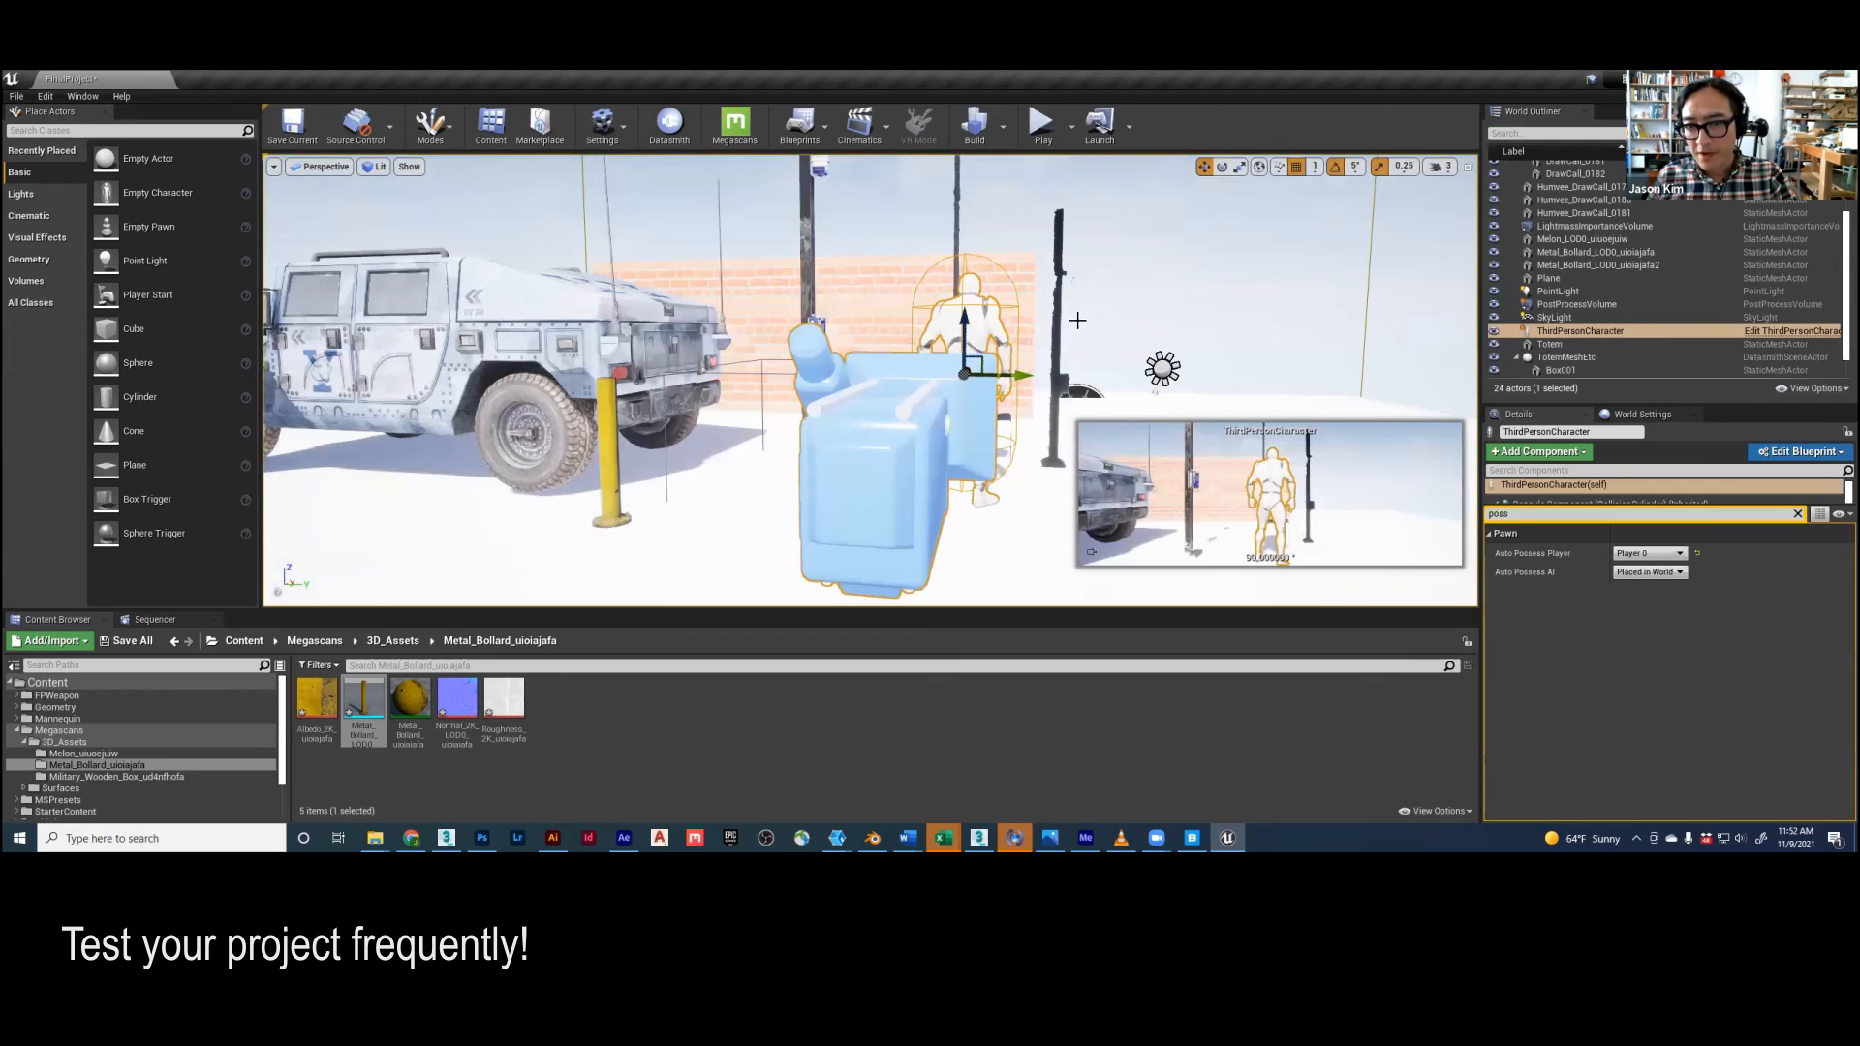
Step: Set the third-person character's Auto Possess Player to Disabled and look over the available play modes, including VR Preview
{"action": "left_click", "coordinate": [1660, 549]}
{"action": "left_click", "coordinate": [1642, 569]}
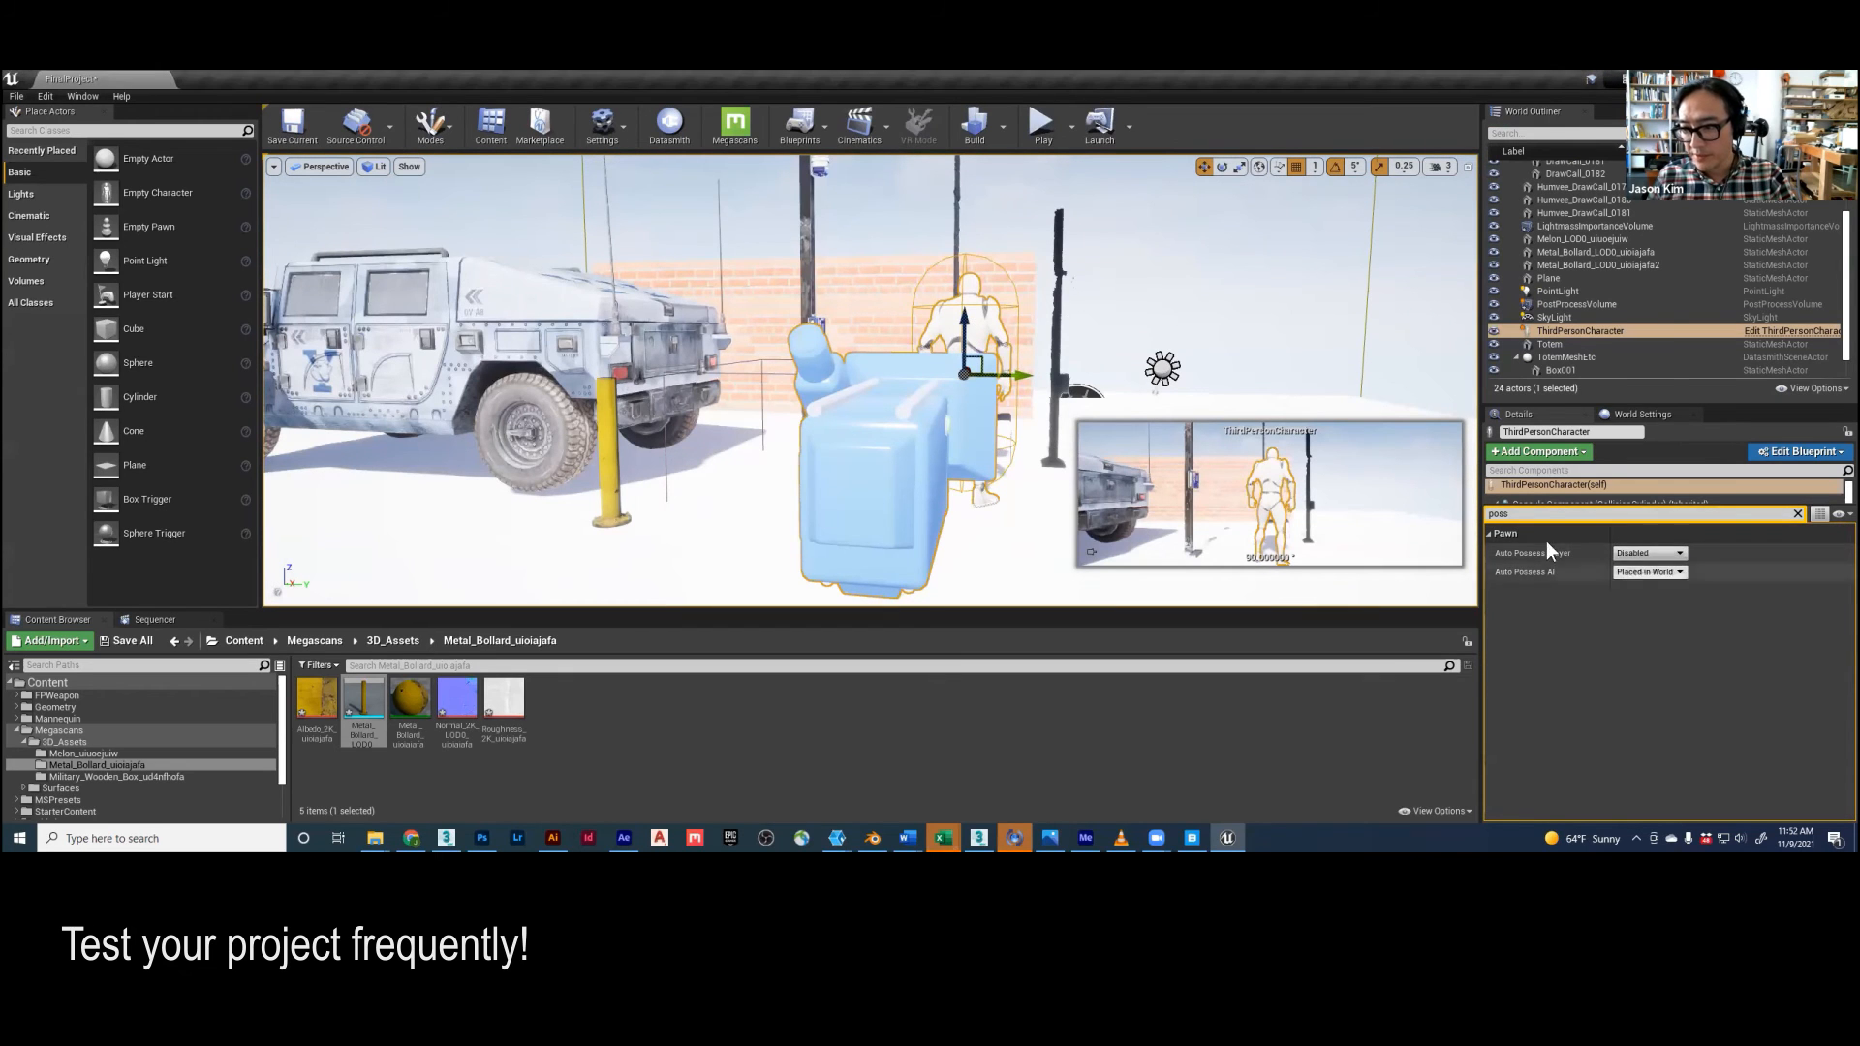
{"action": "left_click", "coordinate": [1073, 128]}
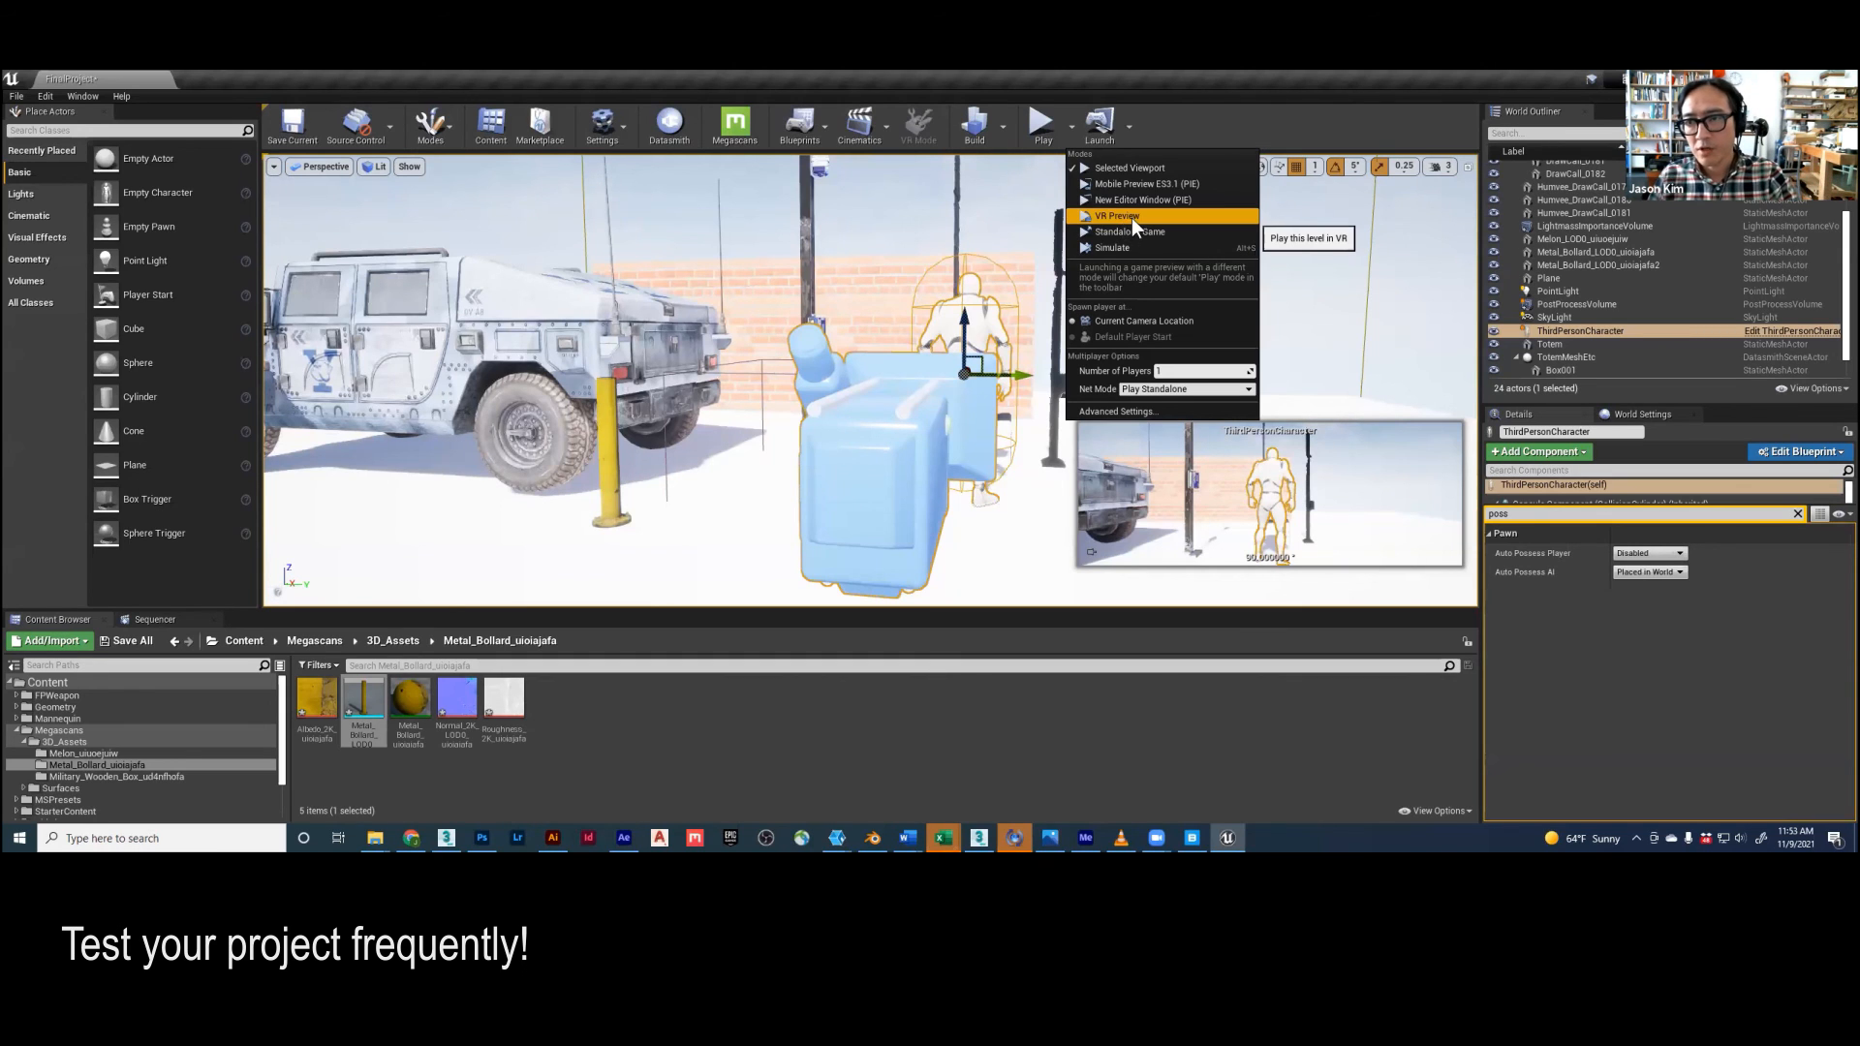
{"action": "left_click", "coordinate": [739, 193]}
{"action": "left_click", "coordinate": [739, 194]}
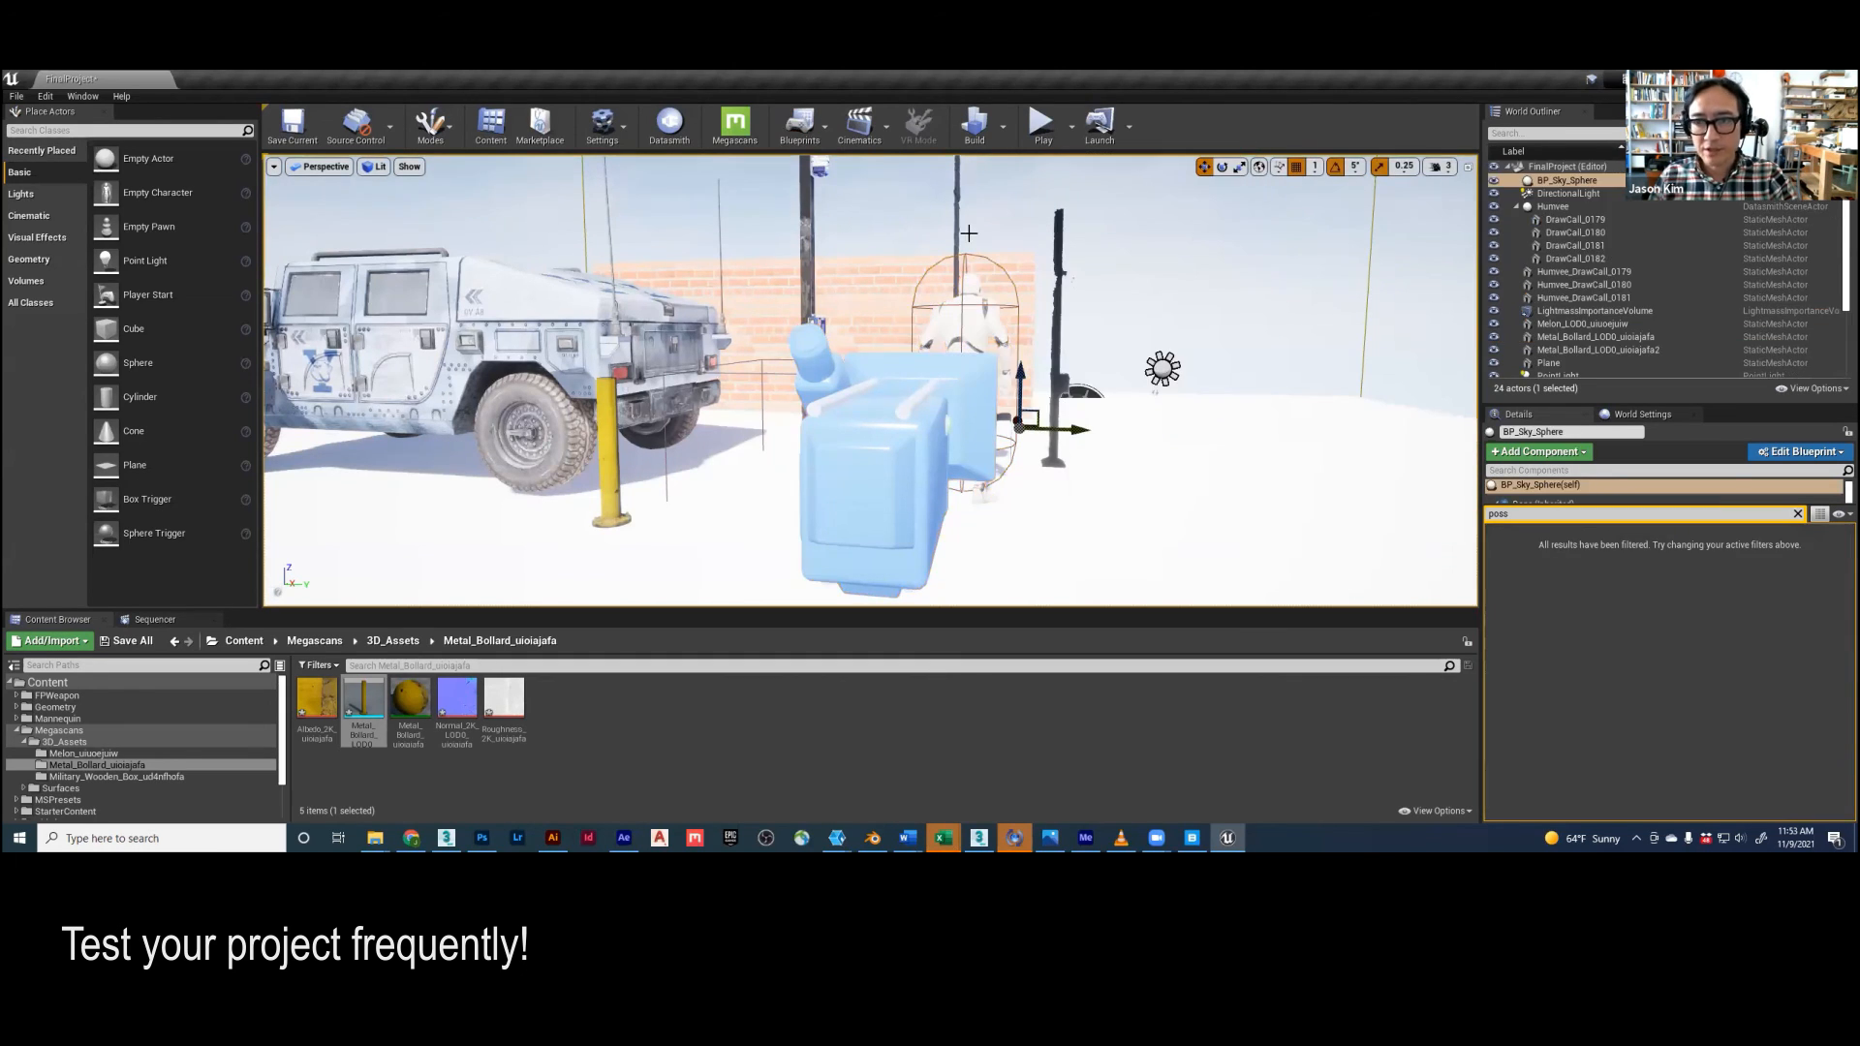
Step: Enable the FPS display in the viewport and clear the "poss" filter from the details
{"action": "left_click", "coordinate": [274, 167]}
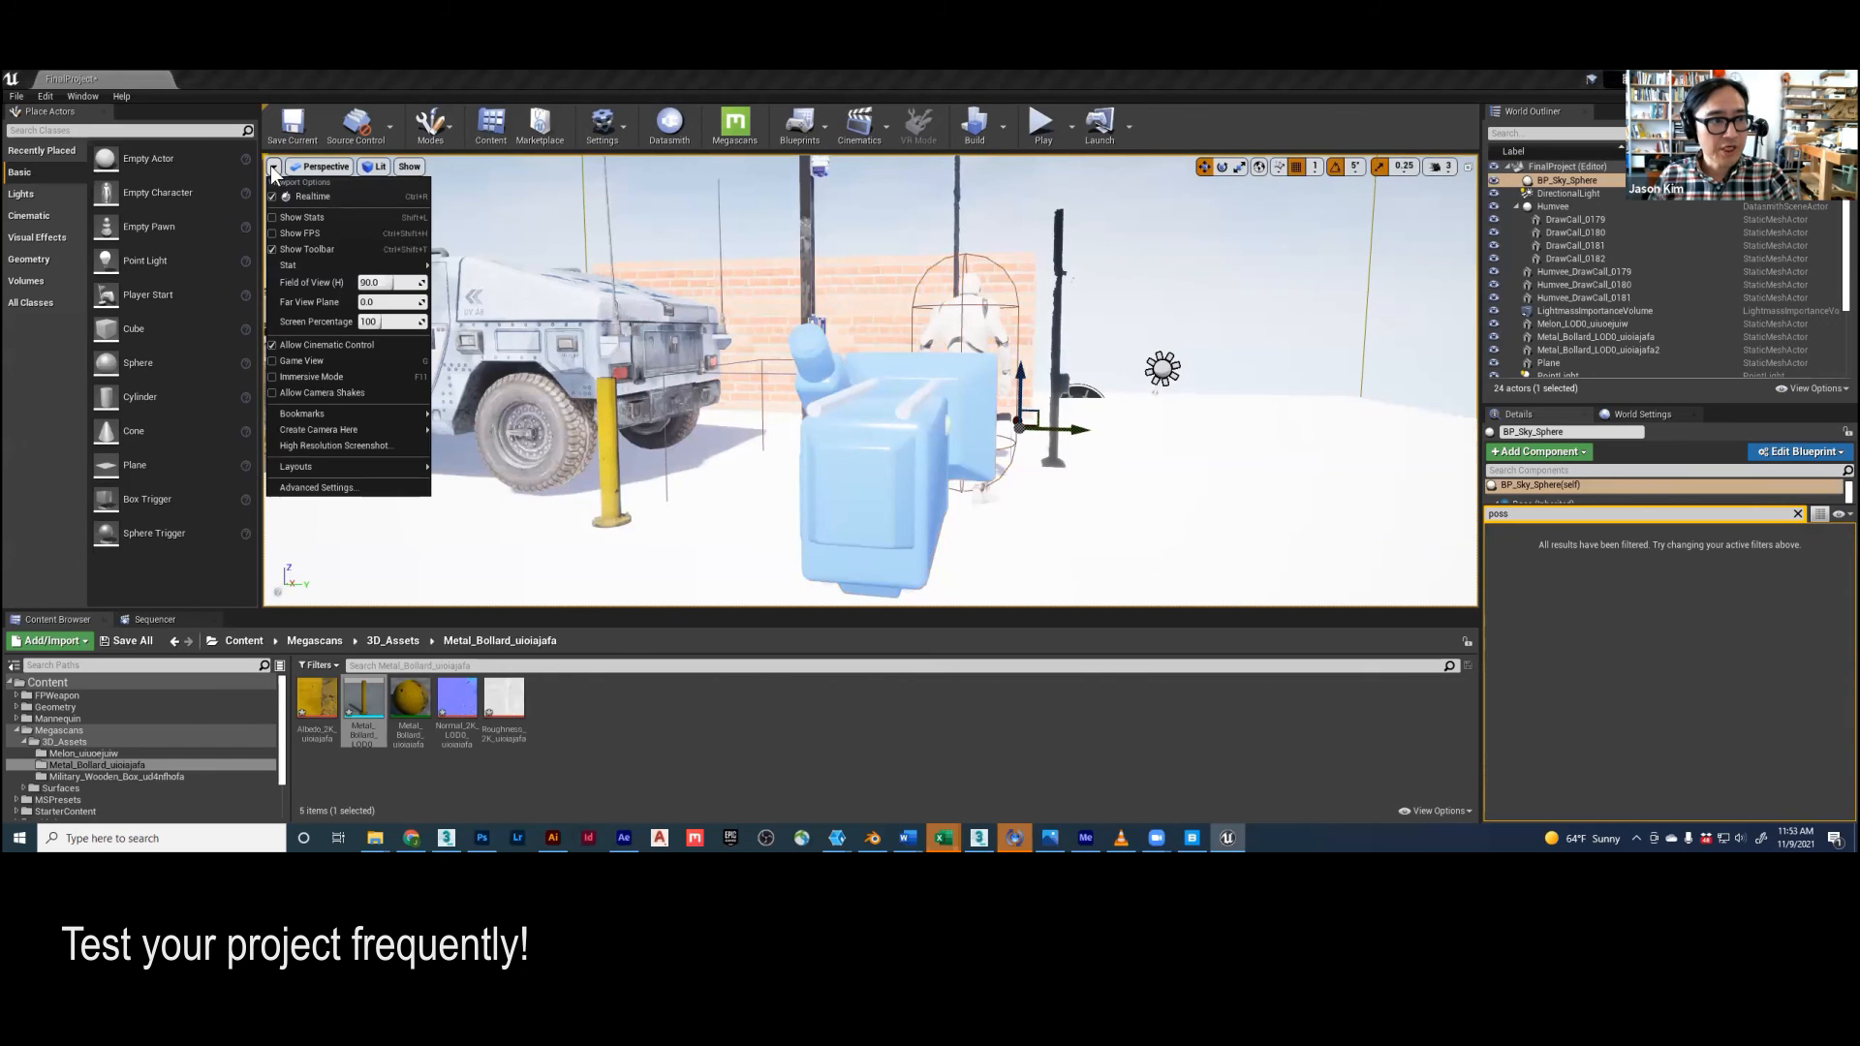
{"action": "left_click", "coordinate": [271, 234]}
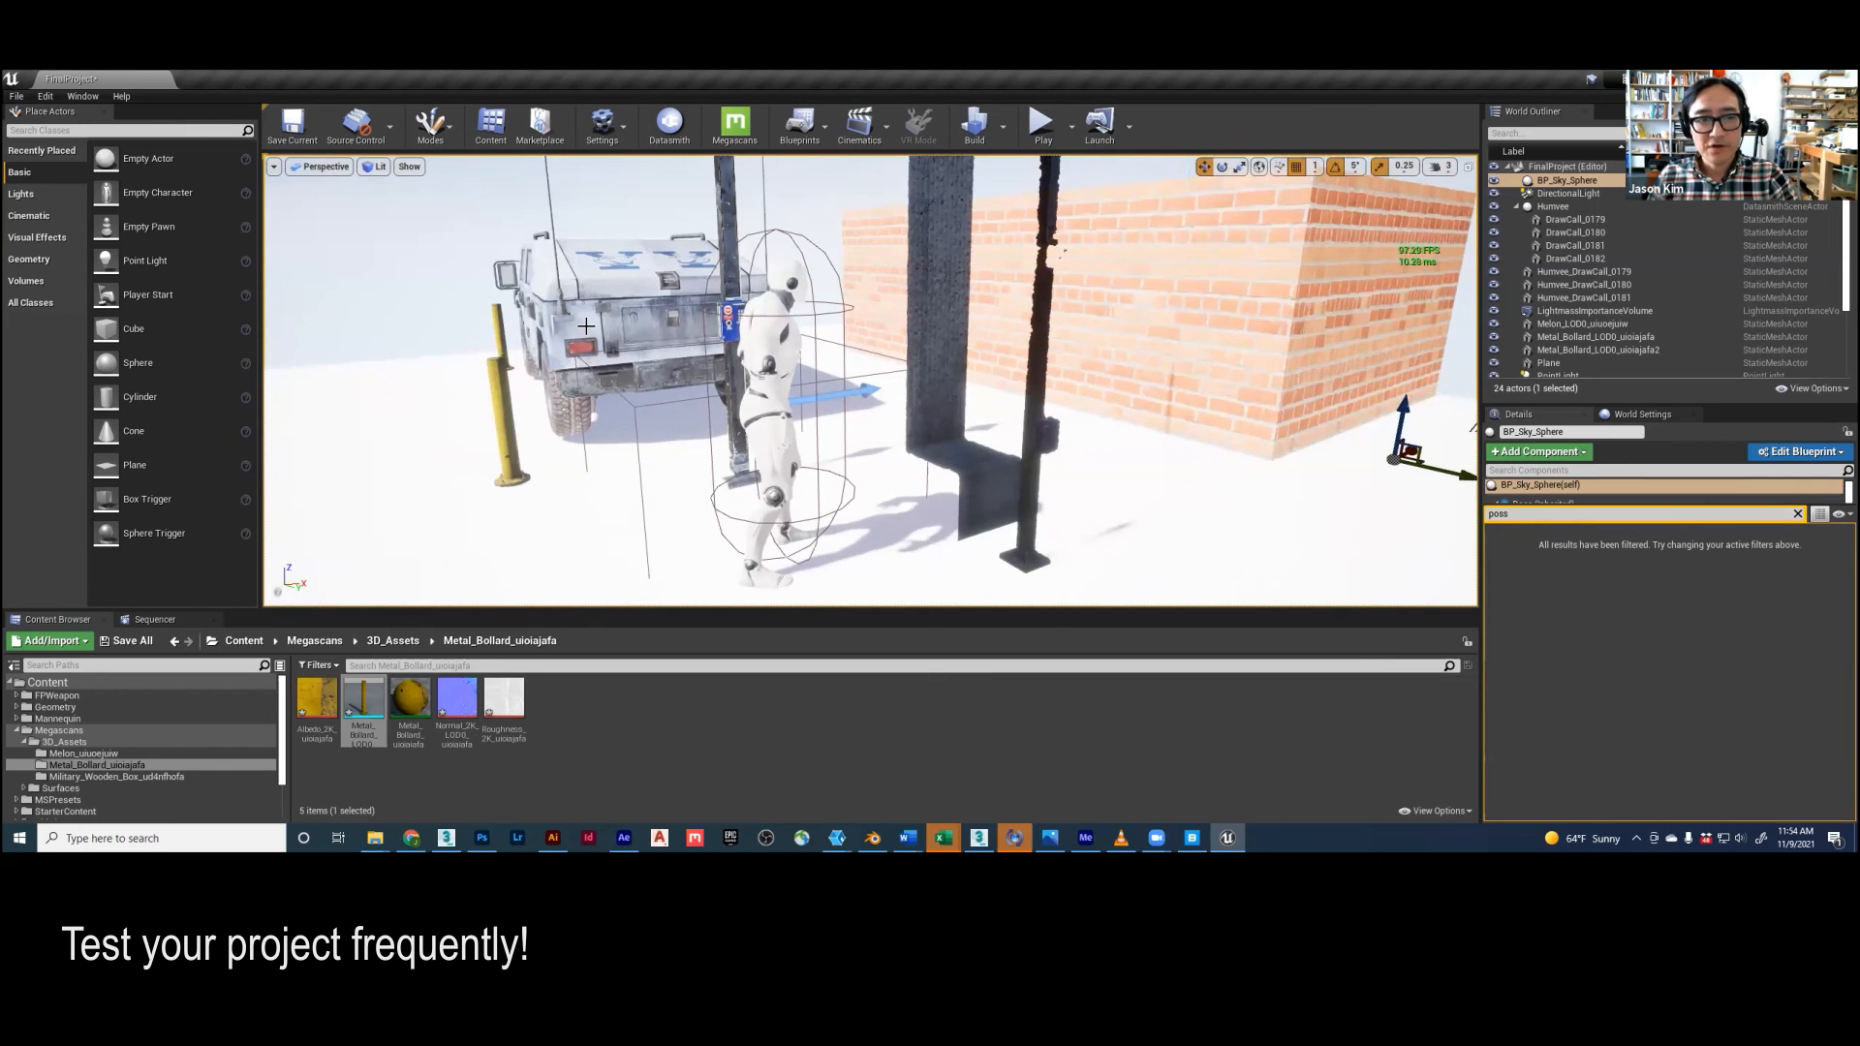
{"action": "key", "text": "a"}
{"action": "right_click_drag", "start_coordinate": [870, 380], "coordinate": [1152, 380]}
{"action": "right_click_drag", "start_coordinate": [604, 324], "coordinate": [642, 296]}
{"action": "key", "text": "s"}
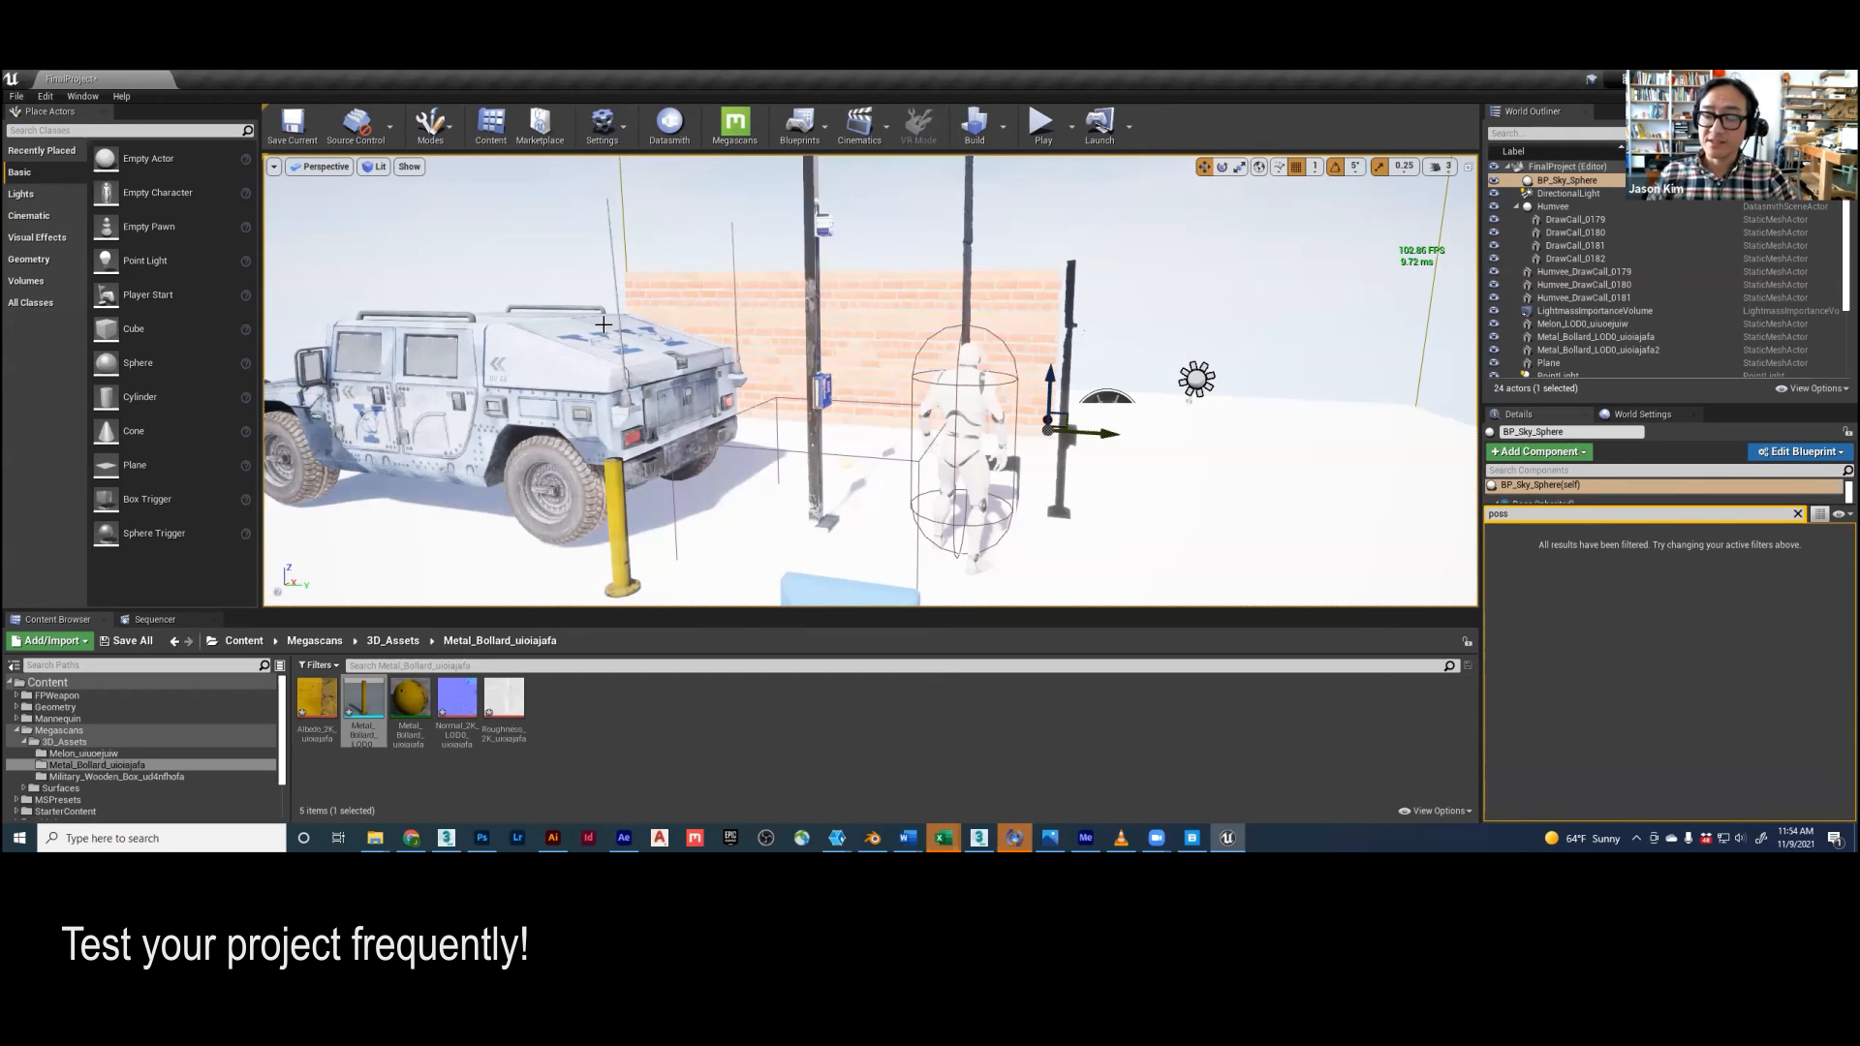
{"action": "left_click", "coordinate": [1797, 514]}
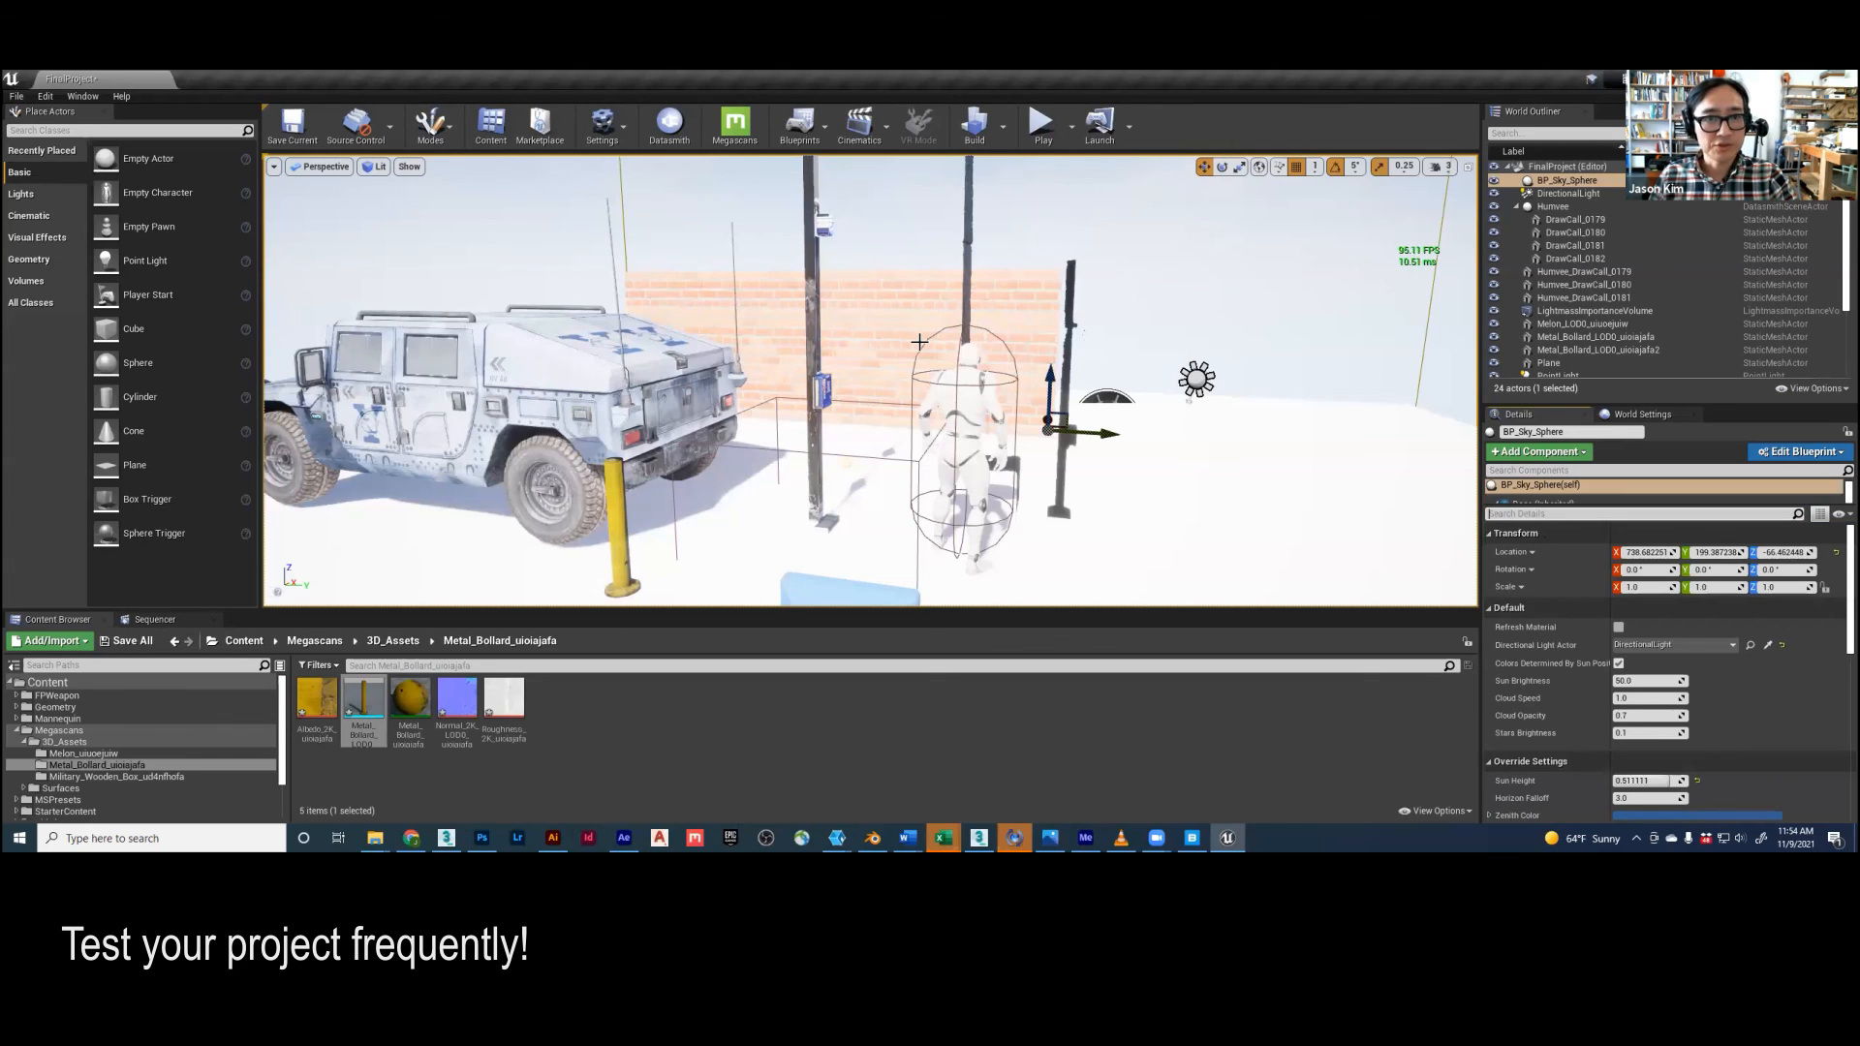